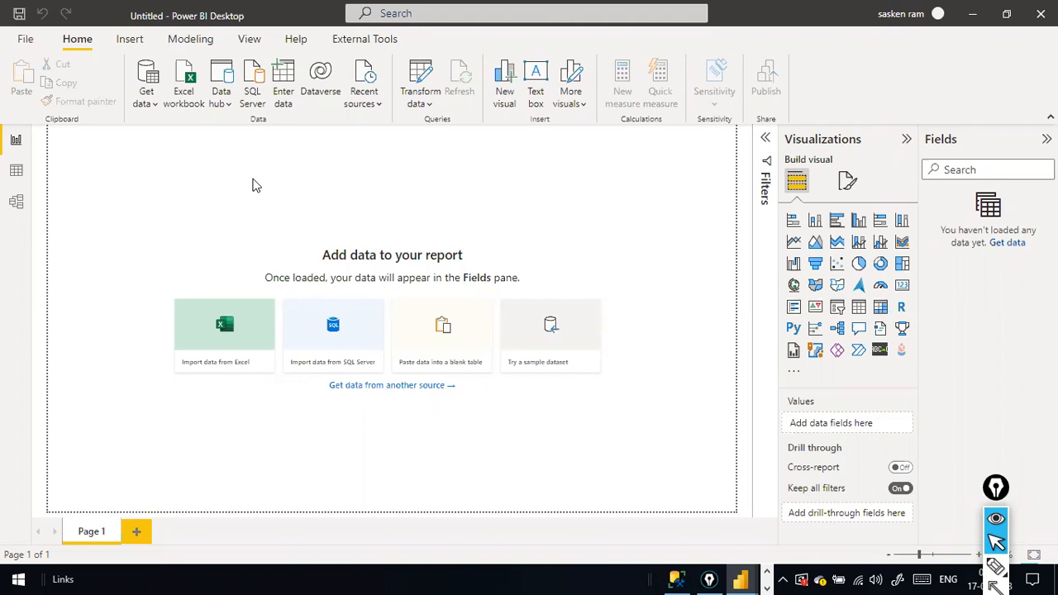
Open the full list of data sources for importing data into the report.
{"action": "left_click", "coordinate": [153, 102]}
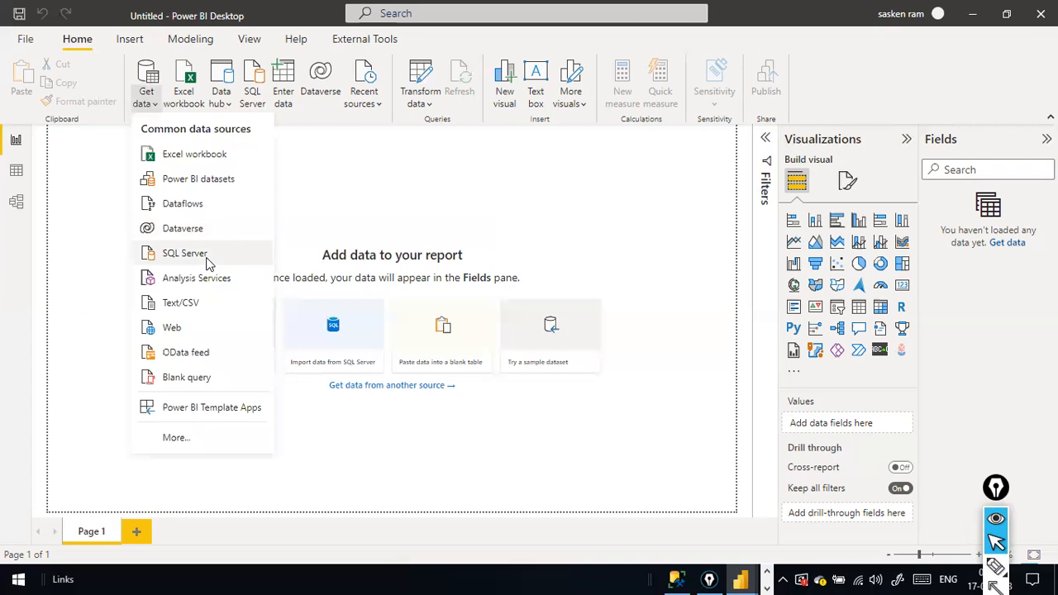
{"action": "left_click", "coordinate": [176, 439]}
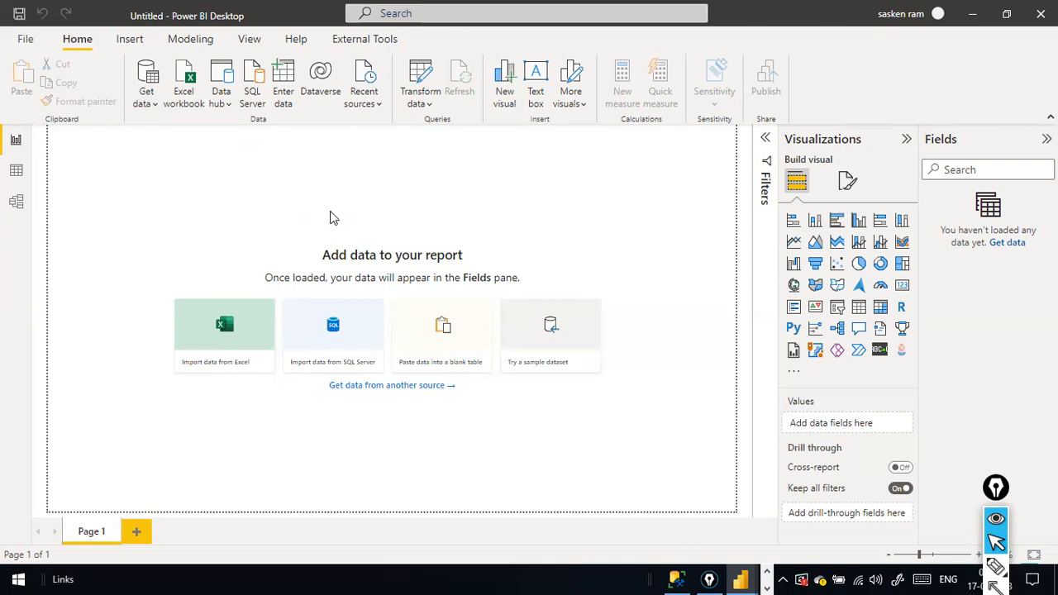
Switch to File Explorer, open the NCDailysales folder on Local Disk (D:) and check its Apr subfolder.
{"action": "key", "text": "alt+Tab"}
{"action": "key", "text": "Tab"}
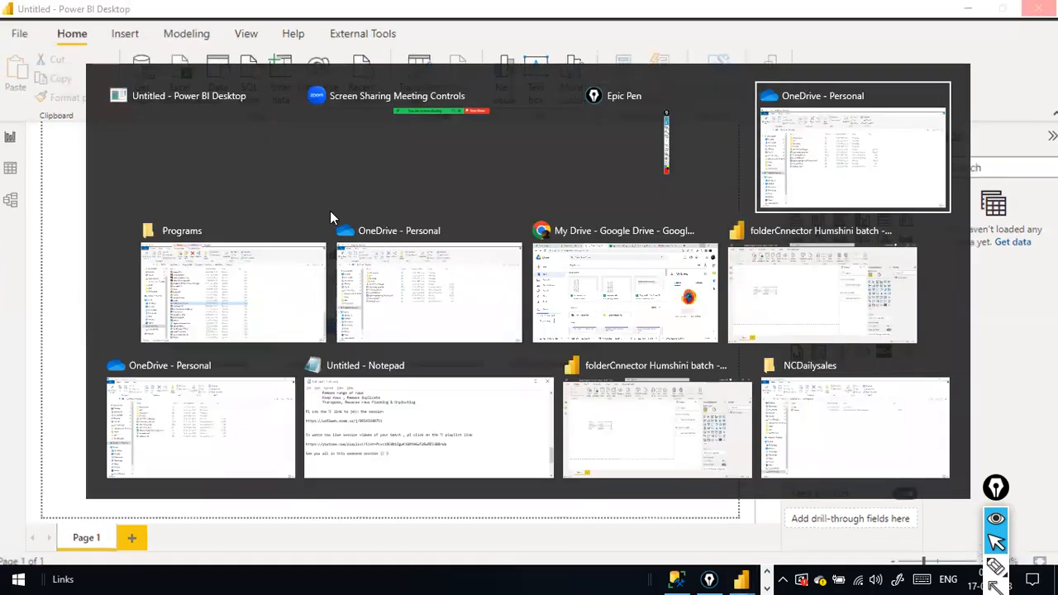
{"action": "scroll", "coordinate": [136, 476], "scroll_direction": "down", "scroll_amount": 2}
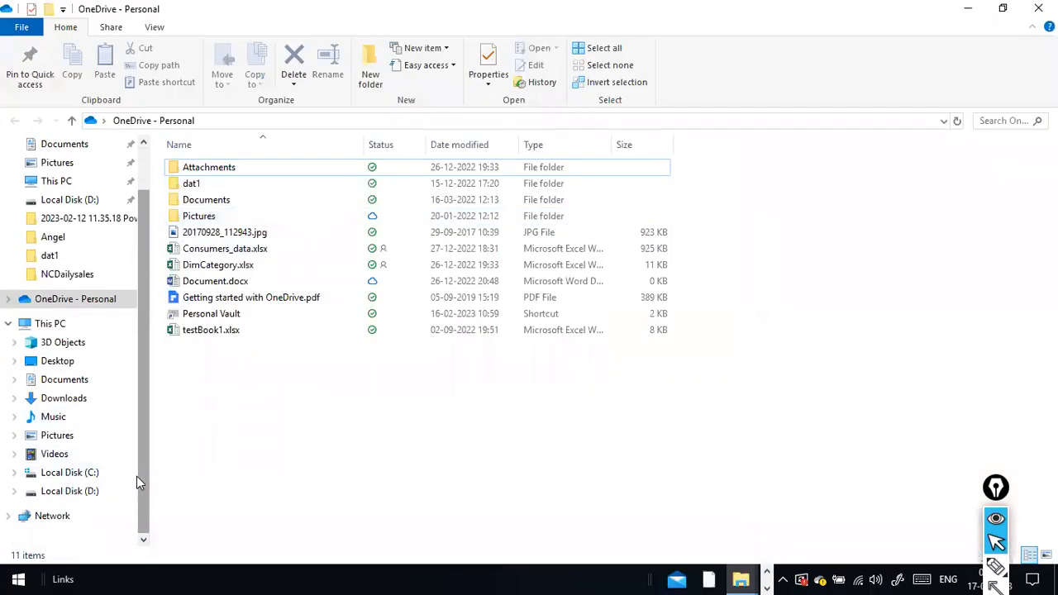
{"action": "left_click", "coordinate": [83, 491]}
{"action": "left_click", "coordinate": [170, 417]}
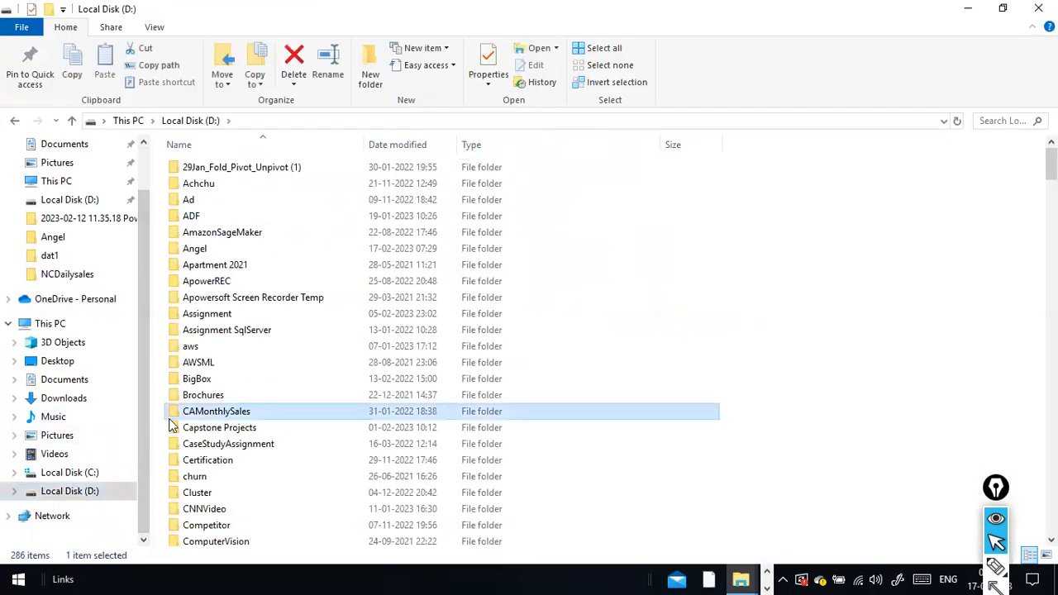
{"action": "key", "text": "n"}
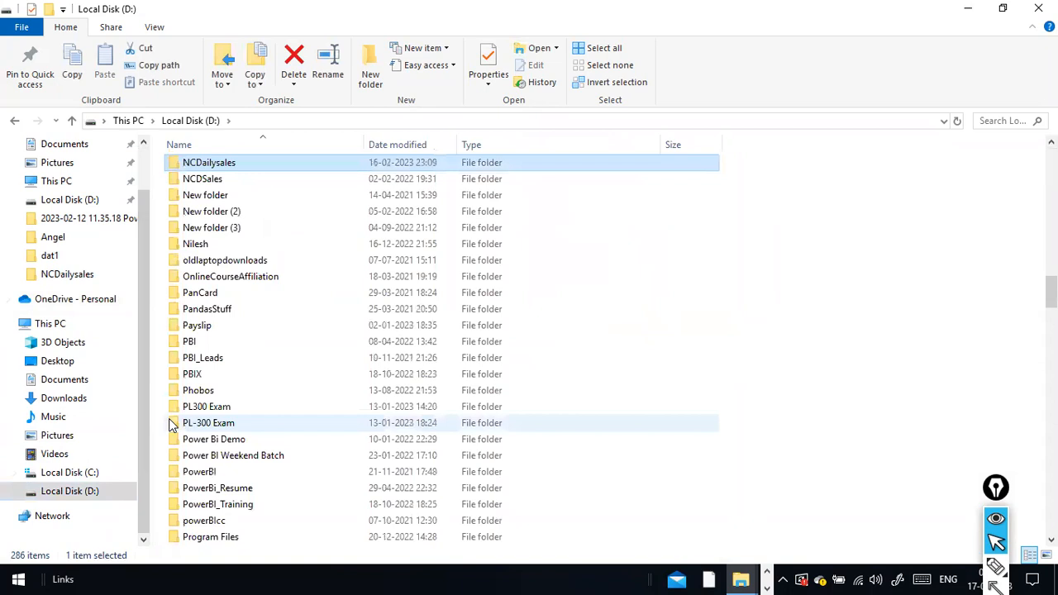
{"action": "key", "text": "Return"}
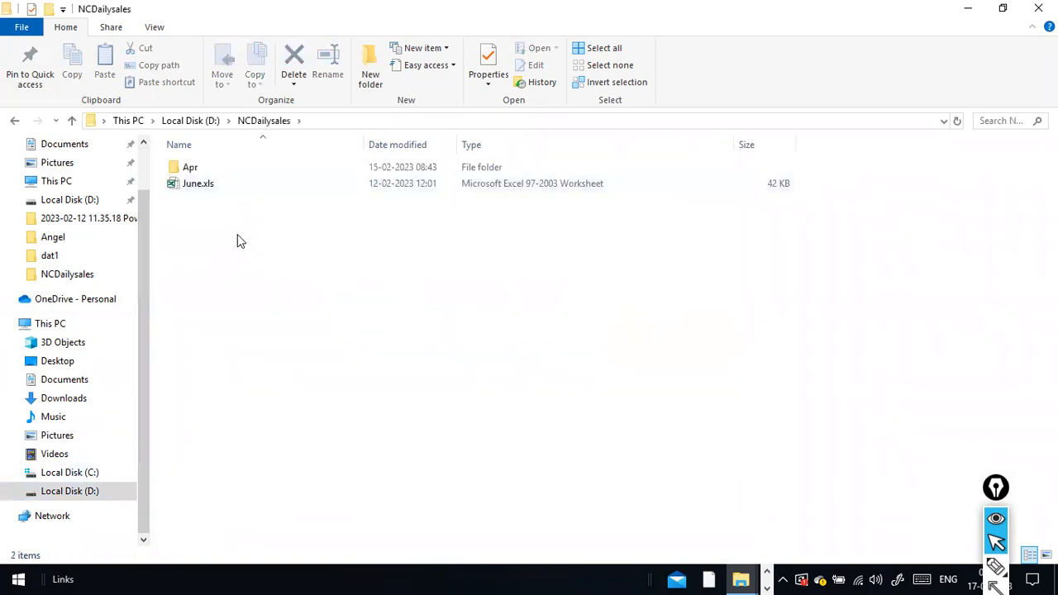
{"action": "double_click", "coordinate": [196, 170]}
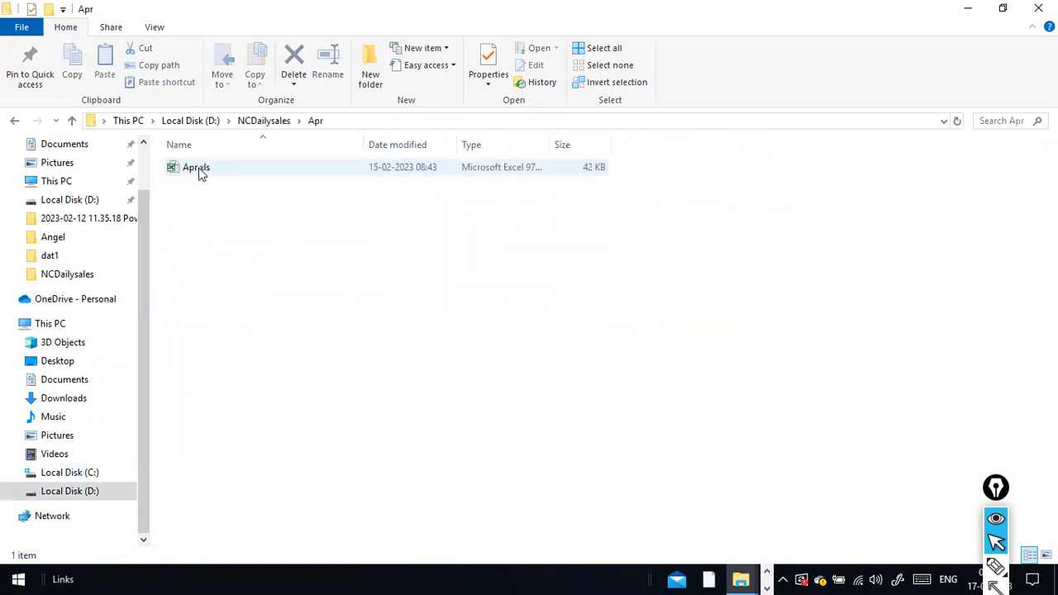
{"action": "left_click", "coordinate": [264, 121]}
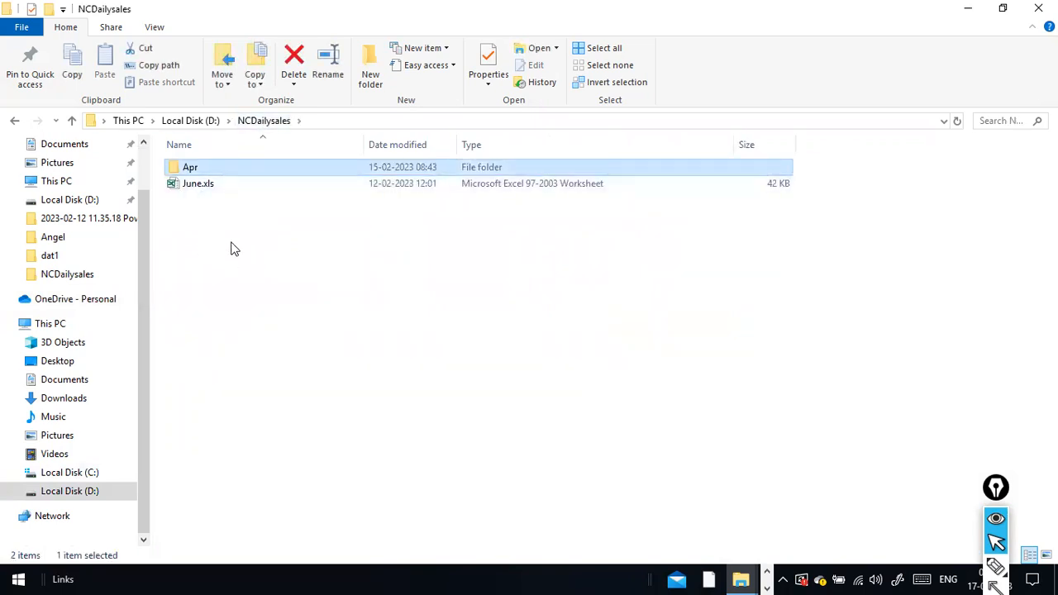
Open the June.xls workbook and mark its Sheet1 and Sheet2 names with red pen arrows on screen.
{"action": "double_click", "coordinate": [198, 184]}
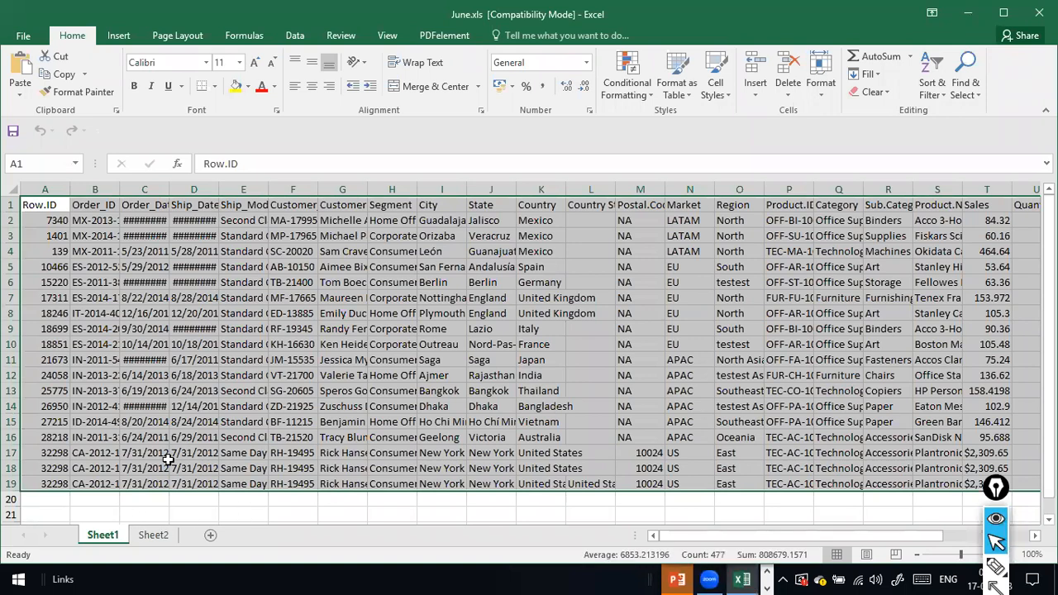
{"action": "key", "text": "ctrl+shift+3"}
{"action": "mouse_move", "coordinate": [132, 447]}
{"action": "left_mouse_down"}
{"action": "mouse_move", "coordinate": [109, 494]}
{"action": "mouse_move", "coordinate": [113, 520]}
{"action": "left_mouse_up"}
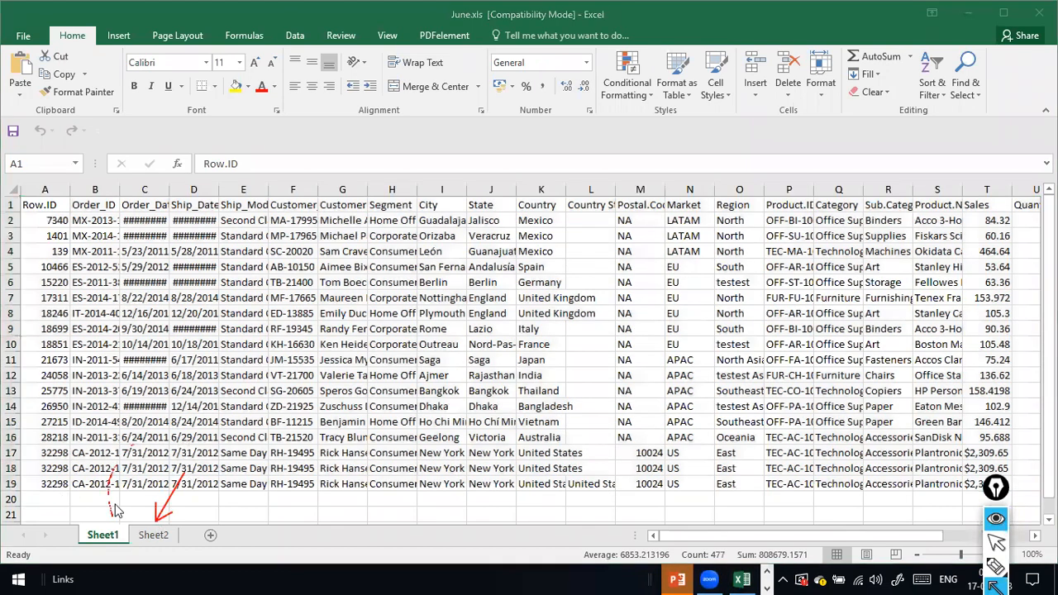
{"action": "left_click_drag", "start_coordinate": [183, 467], "coordinate": [166, 529]}
{"action": "key", "text": "ctrl+shift+2"}
Compare the data on Sheet1 and Sheet2 of June.xls, including Sheet1's first and last data rows, and close the workbook.
{"action": "left_click", "coordinate": [165, 535]}
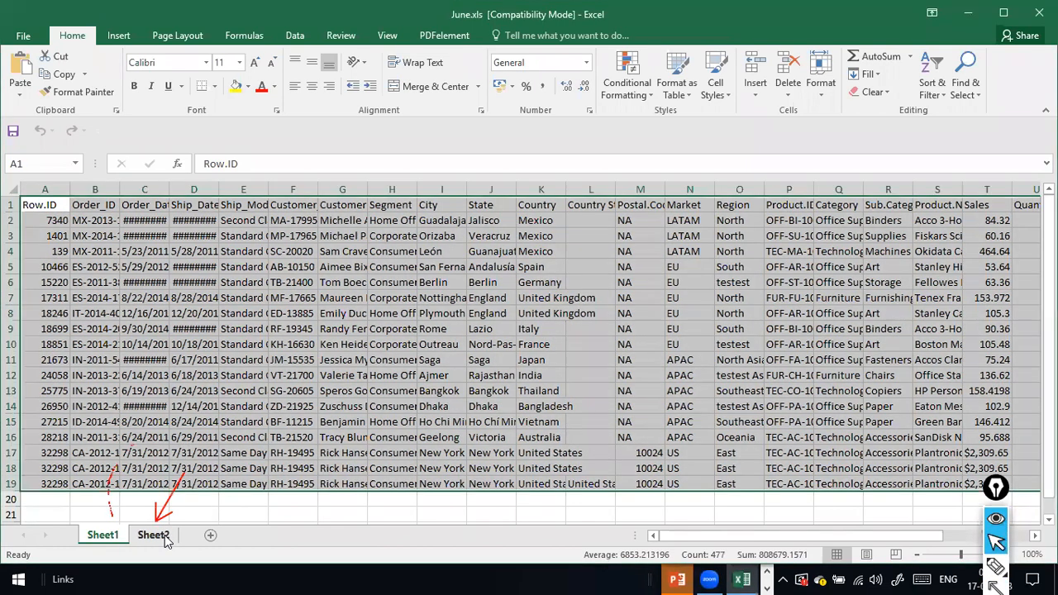
{"action": "left_click", "coordinate": [162, 534]}
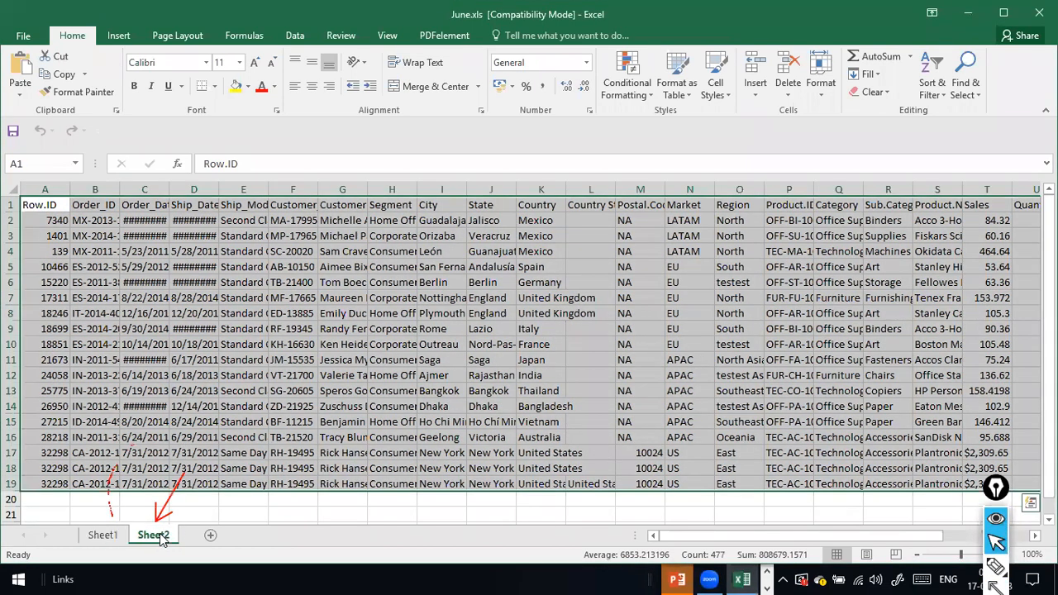
{"action": "left_click", "coordinate": [86, 539]}
{"action": "left_click", "coordinate": [138, 541]}
{"action": "left_click", "coordinate": [103, 537]}
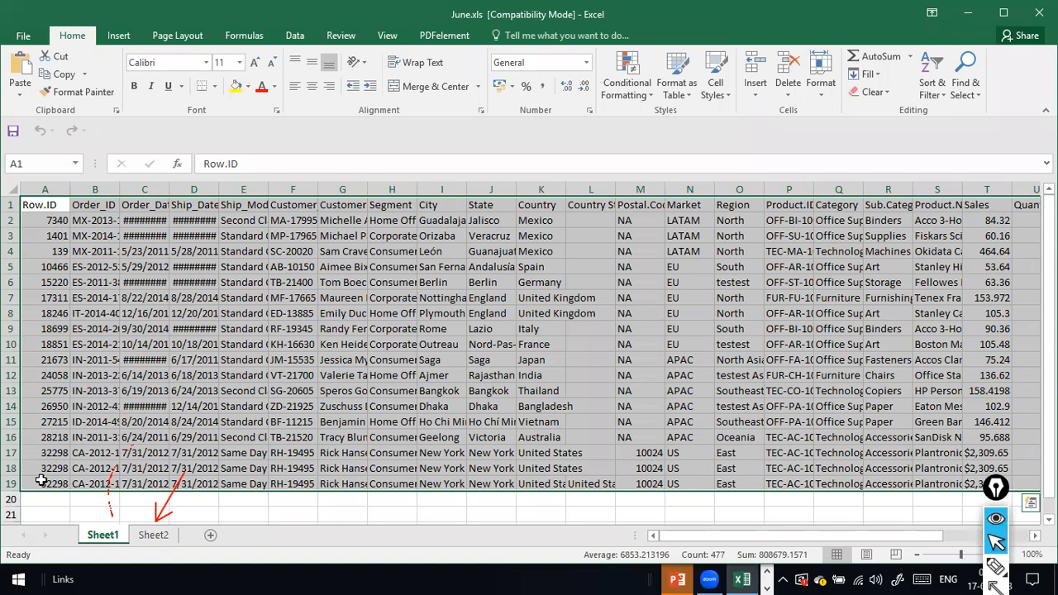
{"action": "left_click", "coordinate": [164, 542]}
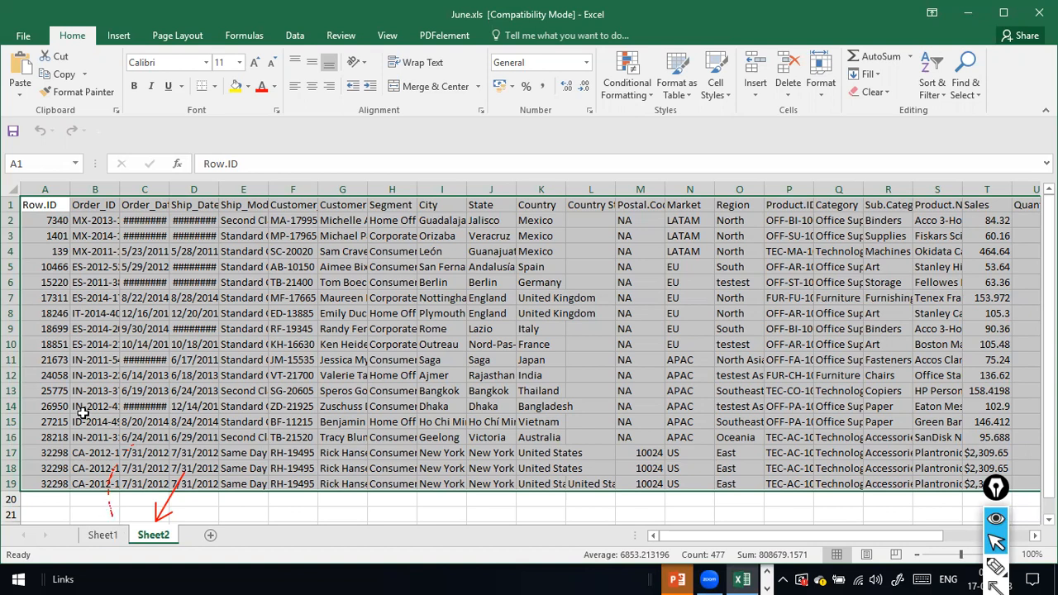
{"action": "left_click", "coordinate": [103, 535]}
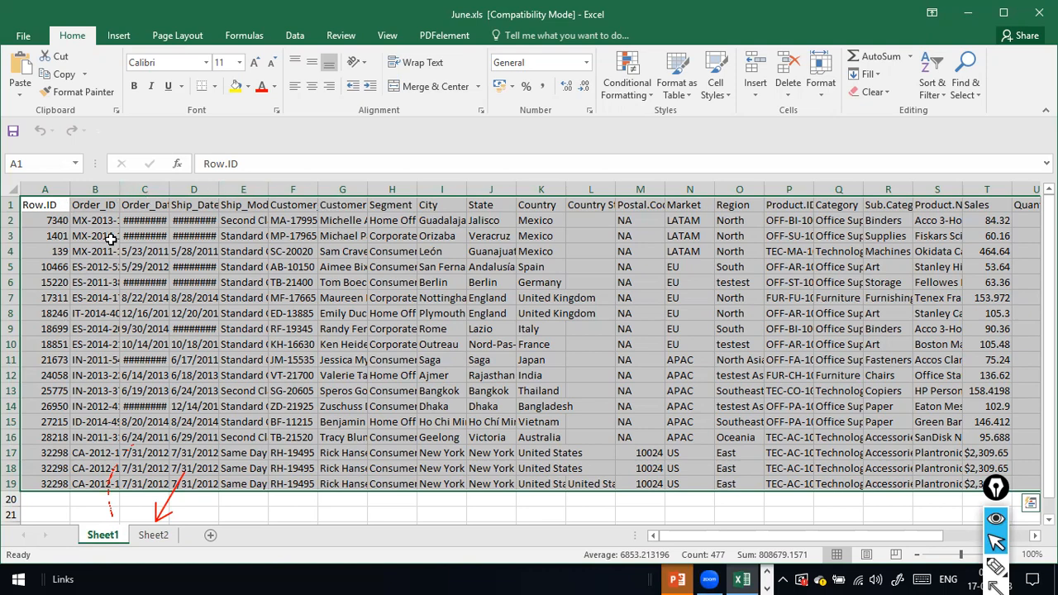
{"action": "left_click", "coordinate": [33, 224]}
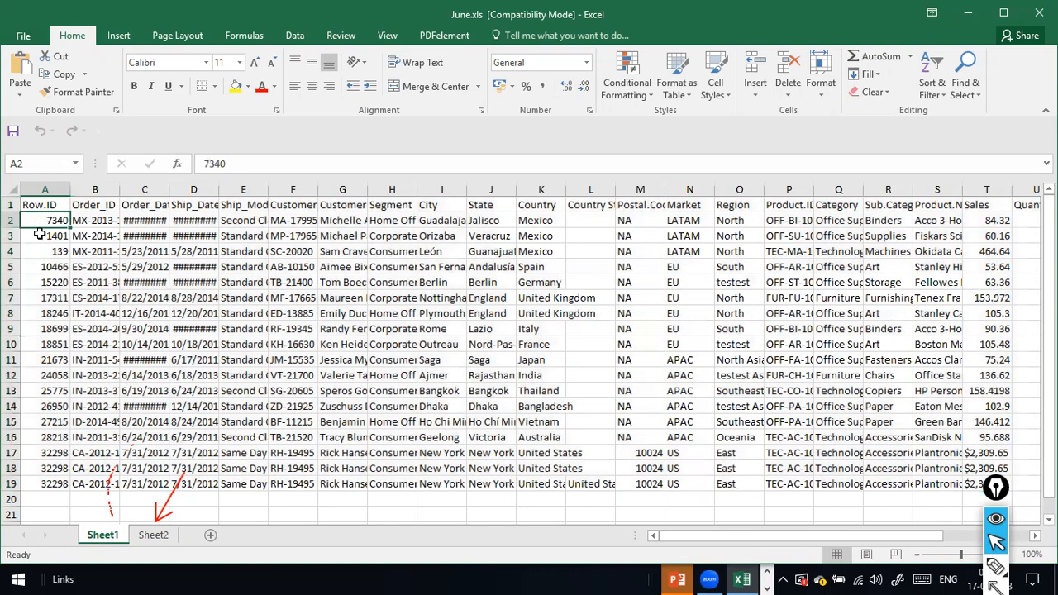
{"action": "left_click", "coordinate": [57, 485]}
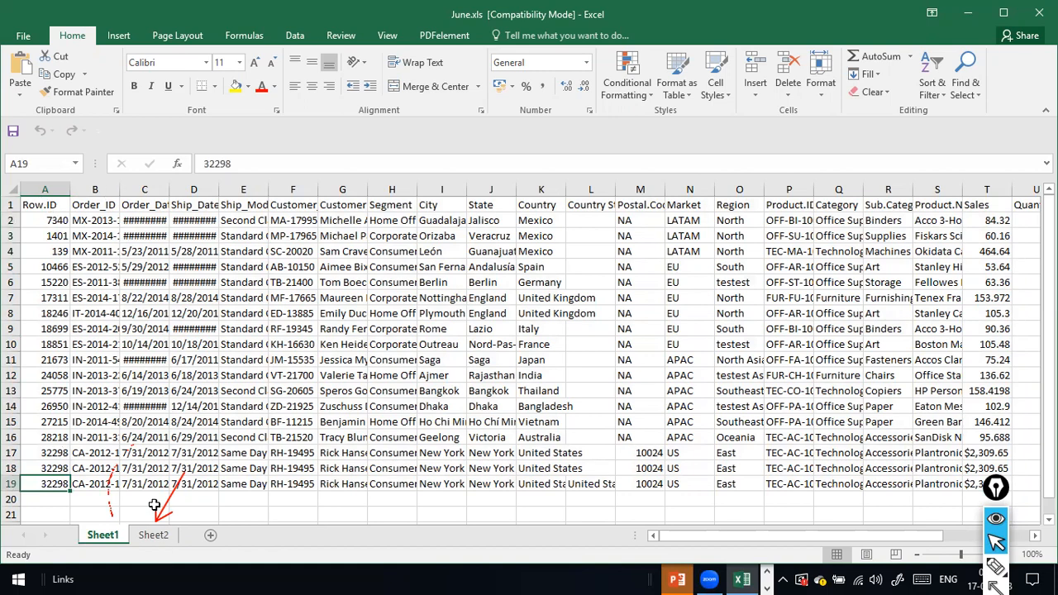
{"action": "left_click", "coordinate": [157, 538]}
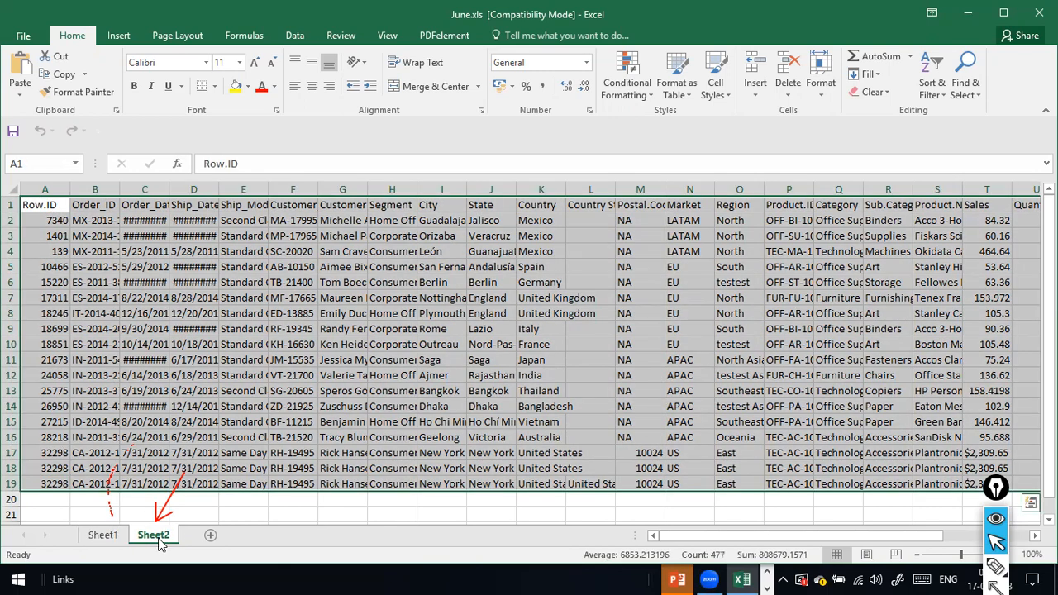
{"action": "left_click", "coordinate": [1039, 13]}
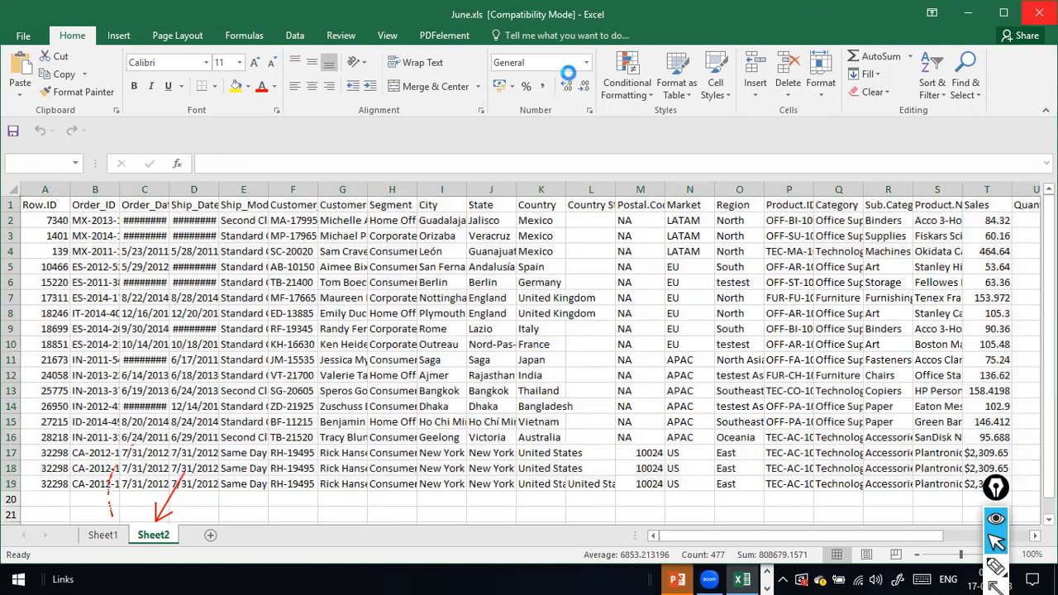
Open Apr.xls from the Apr subfolder, compare its Sheet1 and Sheet2, and close the workbook.
{"action": "left_click", "coordinate": [210, 163]}
{"action": "double_click", "coordinate": [209, 163]}
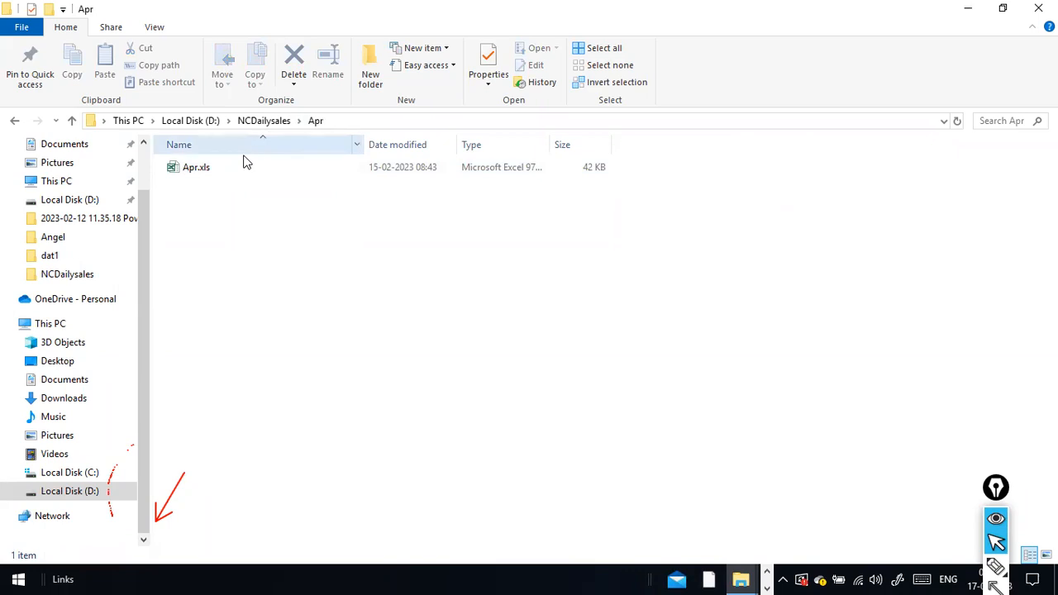
{"action": "left_click", "coordinate": [213, 173]}
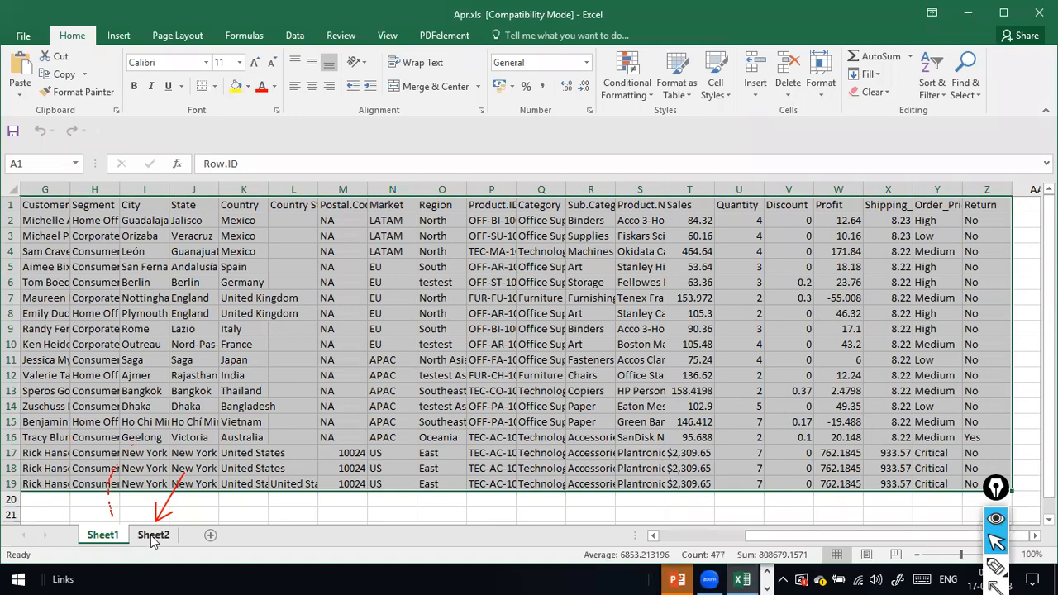
{"action": "left_click", "coordinate": [151, 535]}
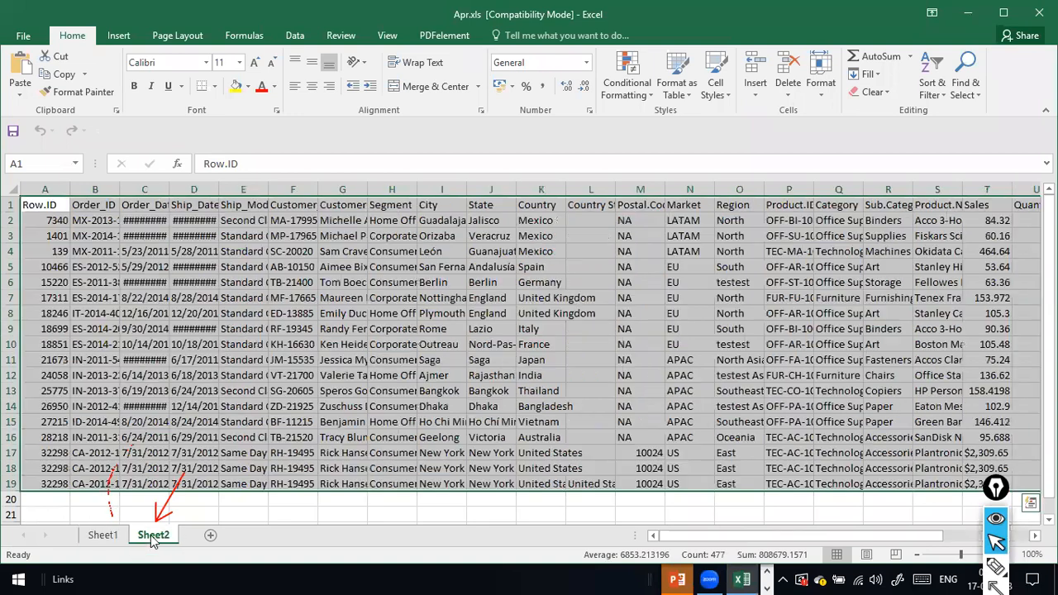
{"action": "left_click", "coordinate": [99, 535]}
{"action": "left_click", "coordinate": [149, 535]}
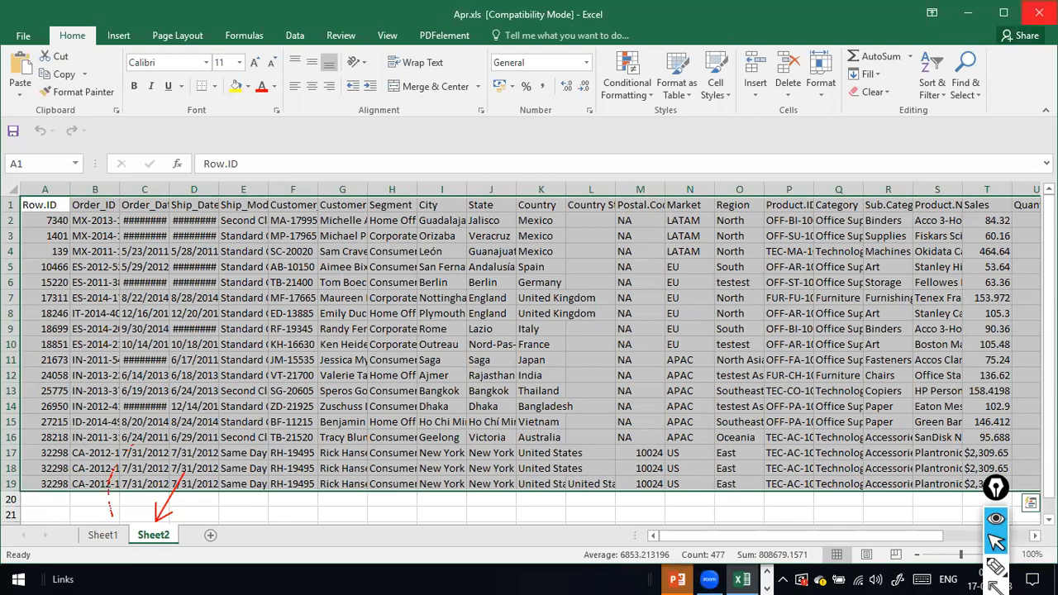
{"action": "left_click", "coordinate": [103, 536]}
{"action": "left_click", "coordinate": [166, 542]}
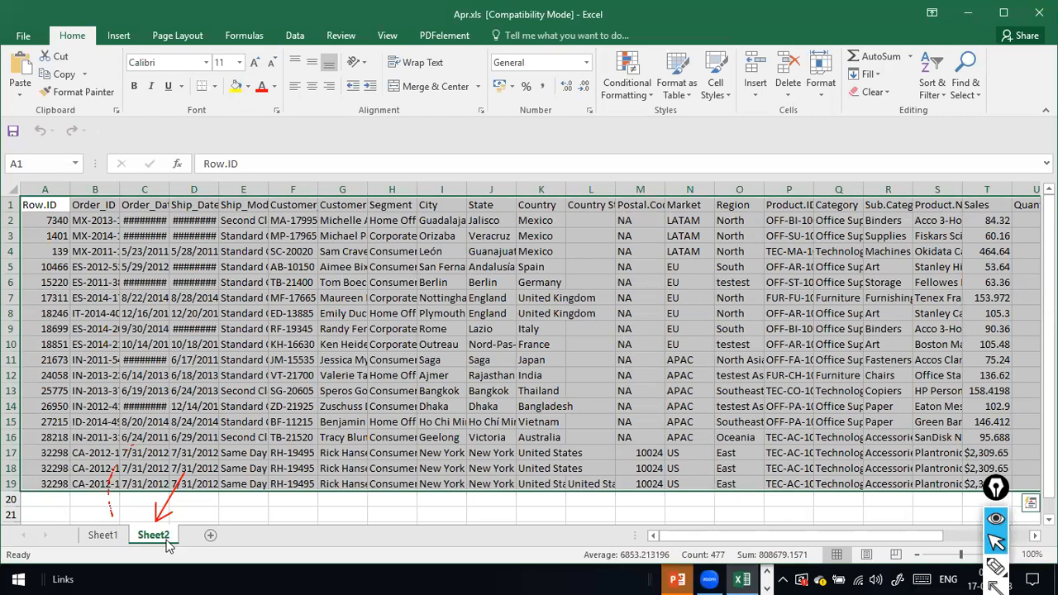
{"action": "left_click", "coordinate": [105, 541]}
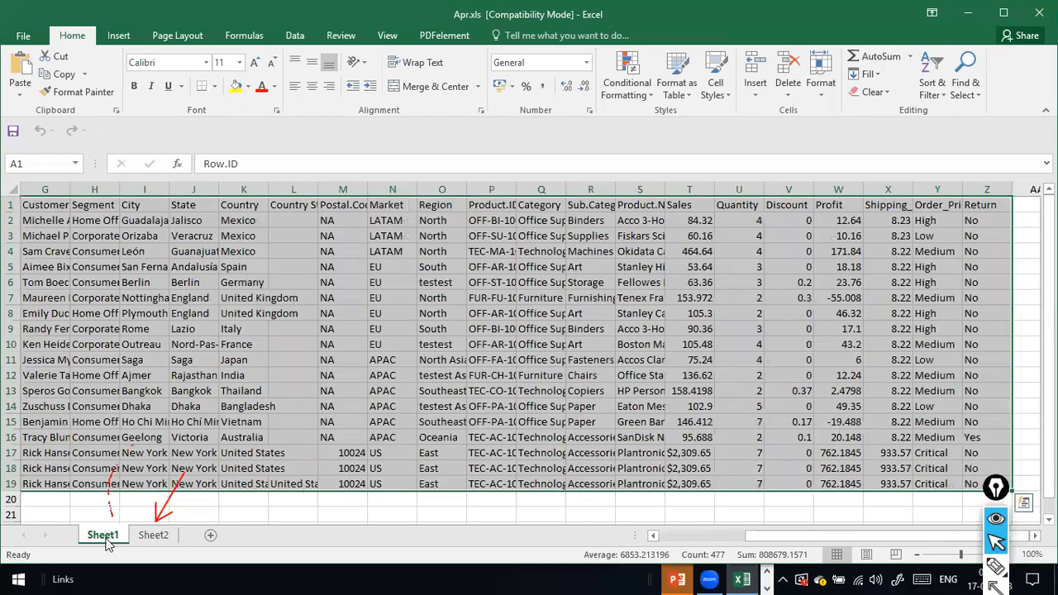
{"action": "left_click", "coordinate": [1038, 15]}
Go back to the NCDailysales folder and look into its Apr subfolder once more.
{"action": "left_click", "coordinate": [277, 123]}
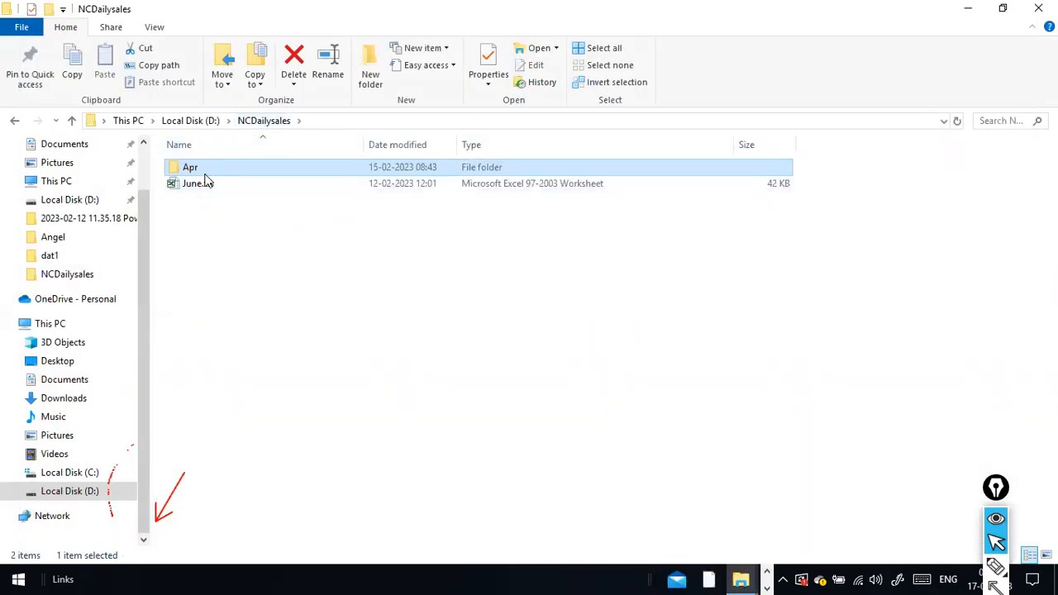
{"action": "double_click", "coordinate": [204, 172]}
{"action": "left_click", "coordinate": [254, 124]}
Switch to Power BI Desktop and connect to the Folder data source.
{"action": "key", "text": "alt+Tab"}
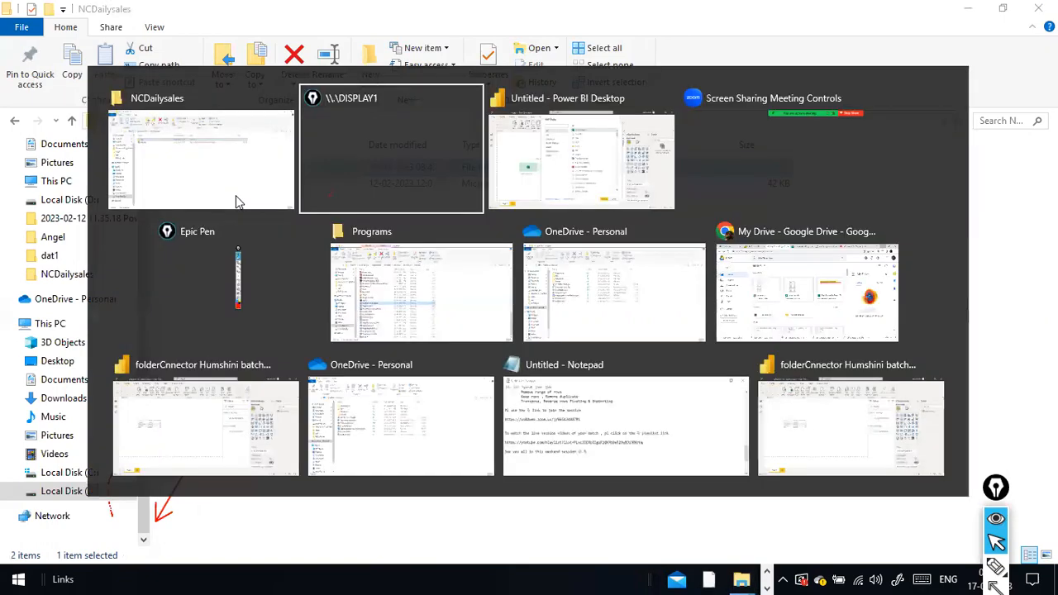
{"action": "key", "text": "alt+Tab"}
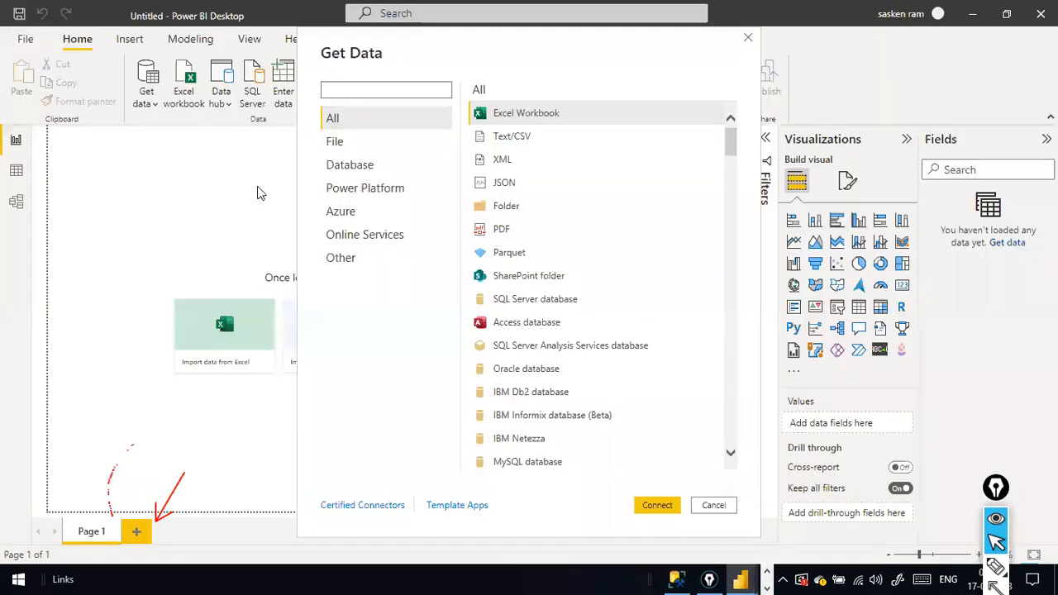
{"action": "key", "text": "Escape"}
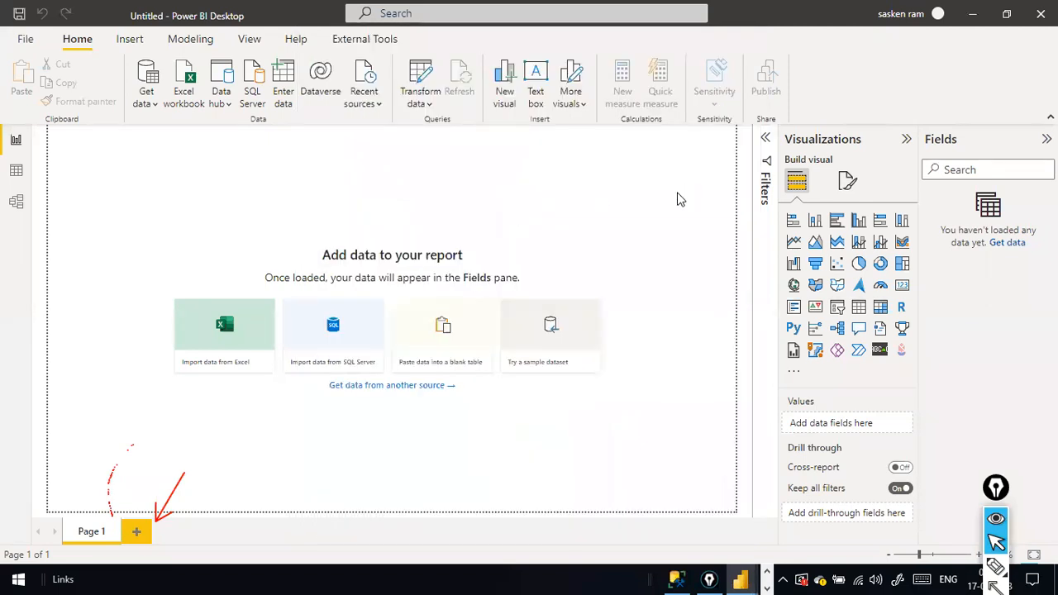
{"action": "key", "text": "ctrl+v"}
{"action": "key", "text": "ctrl+a"}
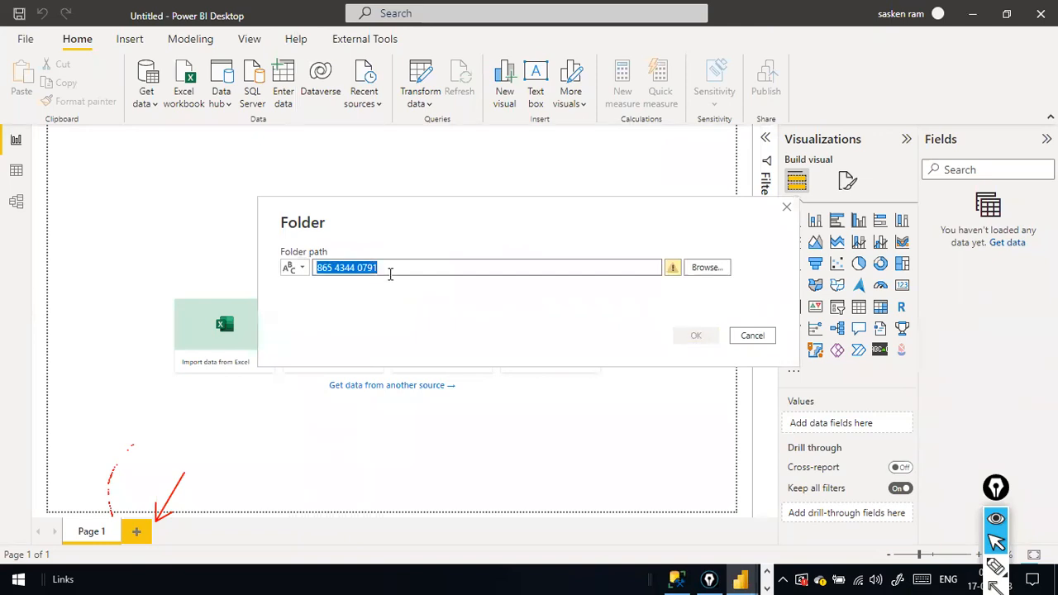
{"action": "key", "text": "BackSpace"}
Copy the path D:\NCDailysales from File Explorer and enter it as the folder path in Power BI Desktop.
{"action": "key", "text": "alt+Tab"}
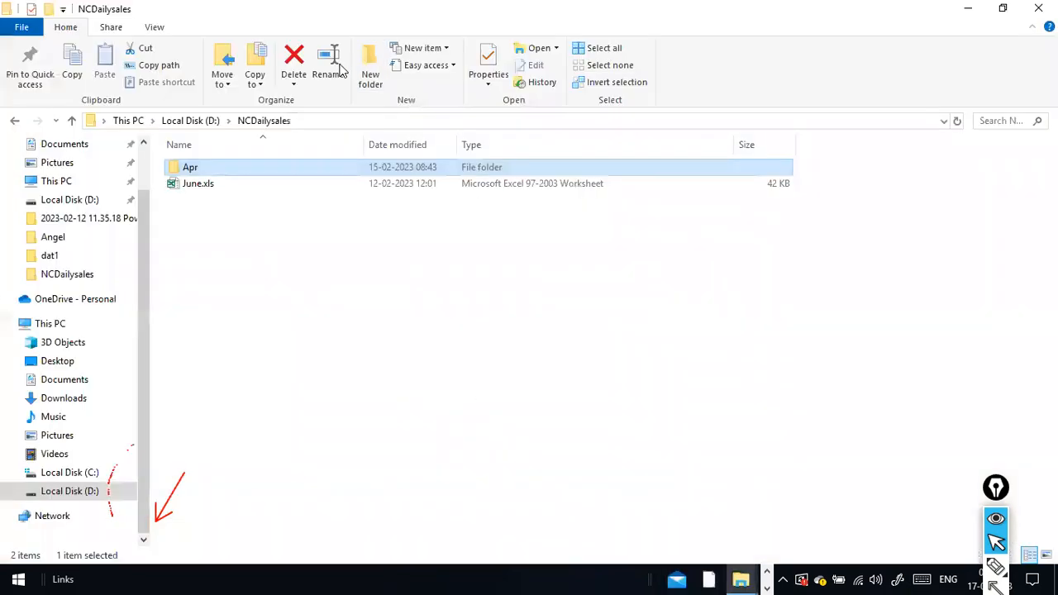
{"action": "left_click", "coordinate": [319, 121]}
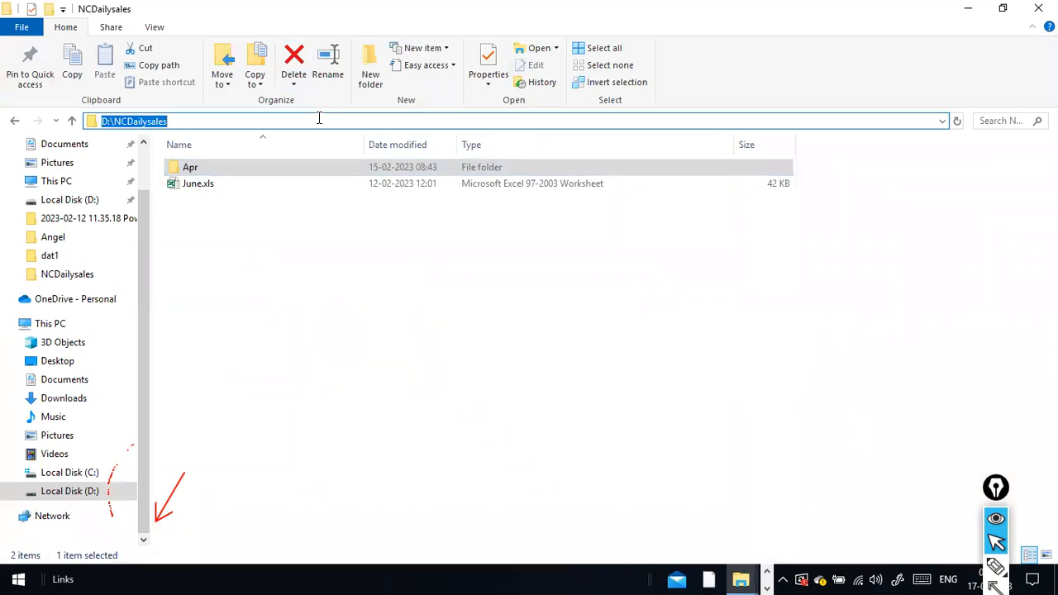
{"action": "key", "text": "ctrl+c"}
{"action": "key", "text": "alt+Tab"}
{"action": "key", "text": "ctrl+v"}
Look into the Apr subfolder of NCDailysales in File Explorer and return to the parent folder.
{"action": "key", "text": "alt+Tab"}
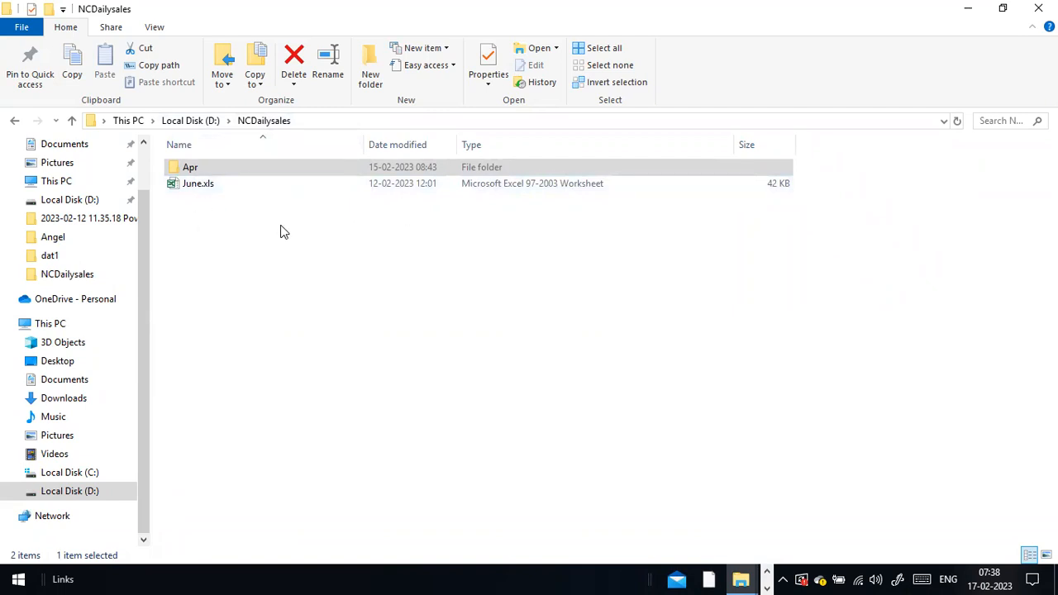
{"action": "left_click", "coordinate": [344, 123]}
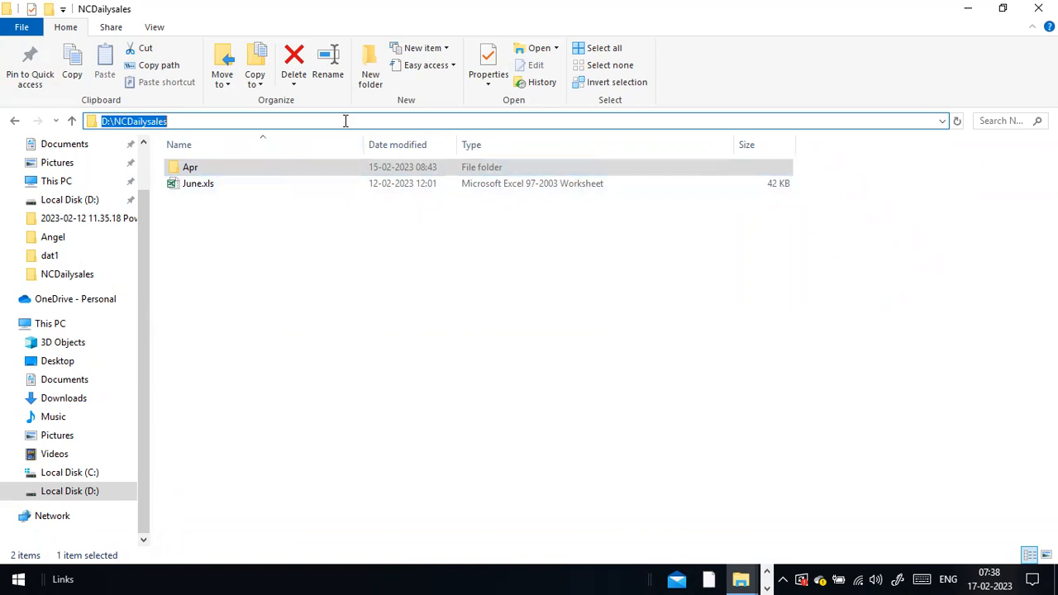
{"action": "double_click", "coordinate": [186, 170]}
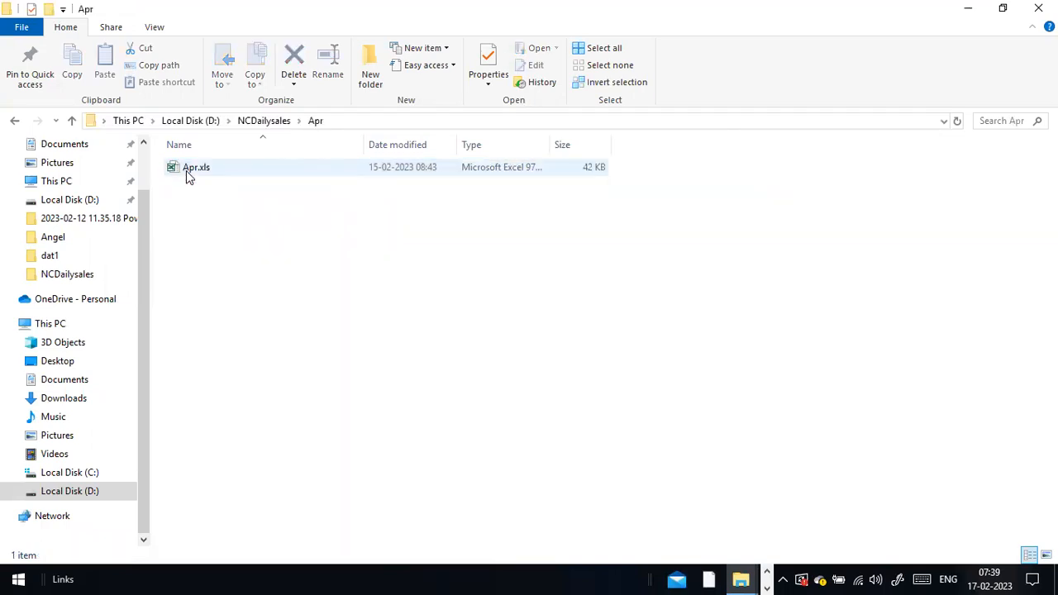
{"action": "left_click", "coordinate": [256, 124]}
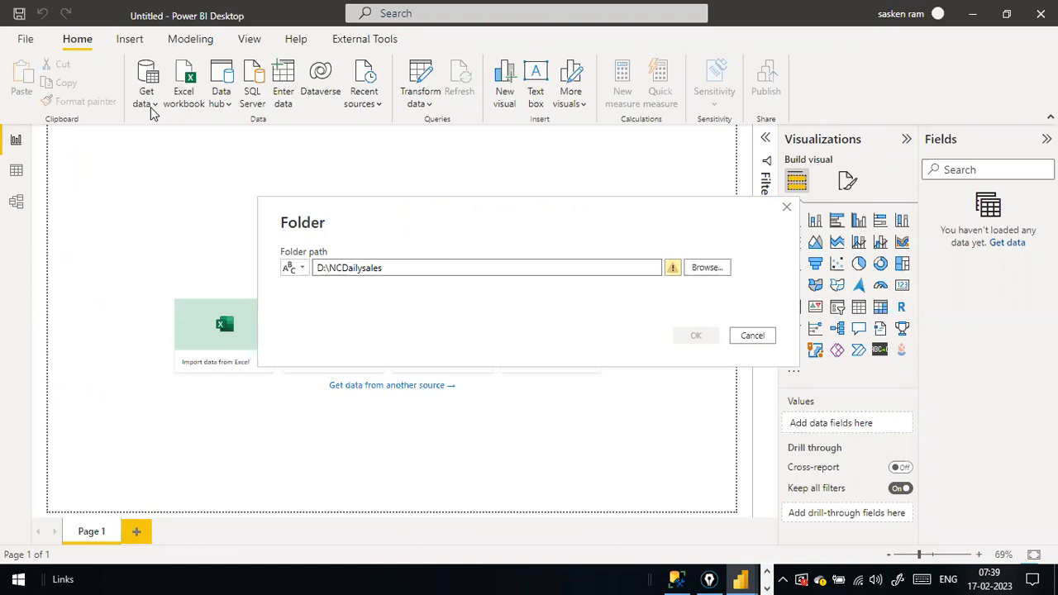
{"action": "left_click", "coordinate": [750, 336]}
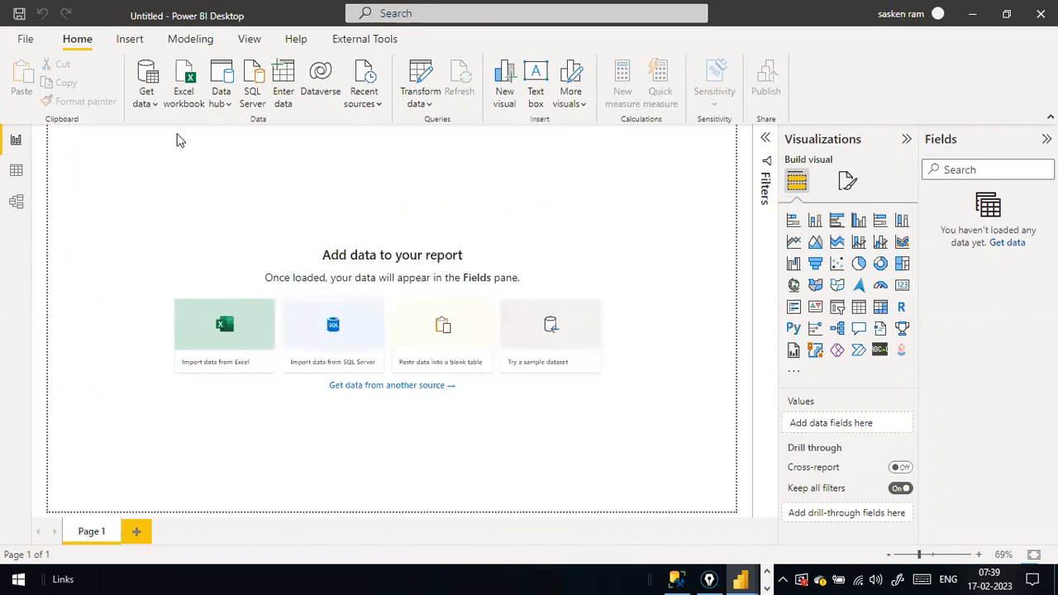
{"action": "left_click", "coordinate": [156, 103]}
{"action": "left_click", "coordinate": [148, 97]}
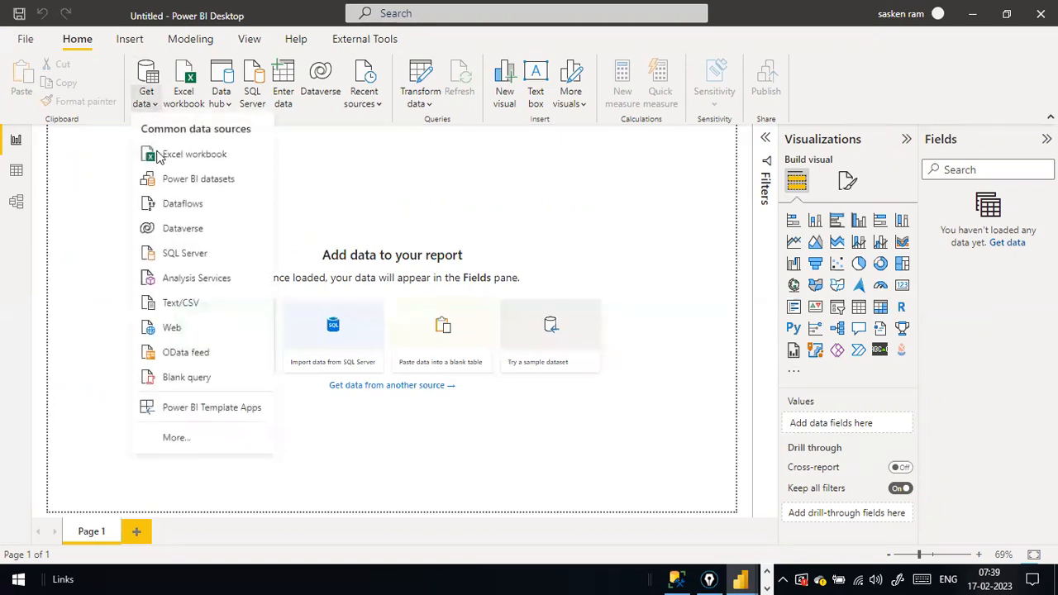
{"action": "left_click", "coordinate": [234, 153]}
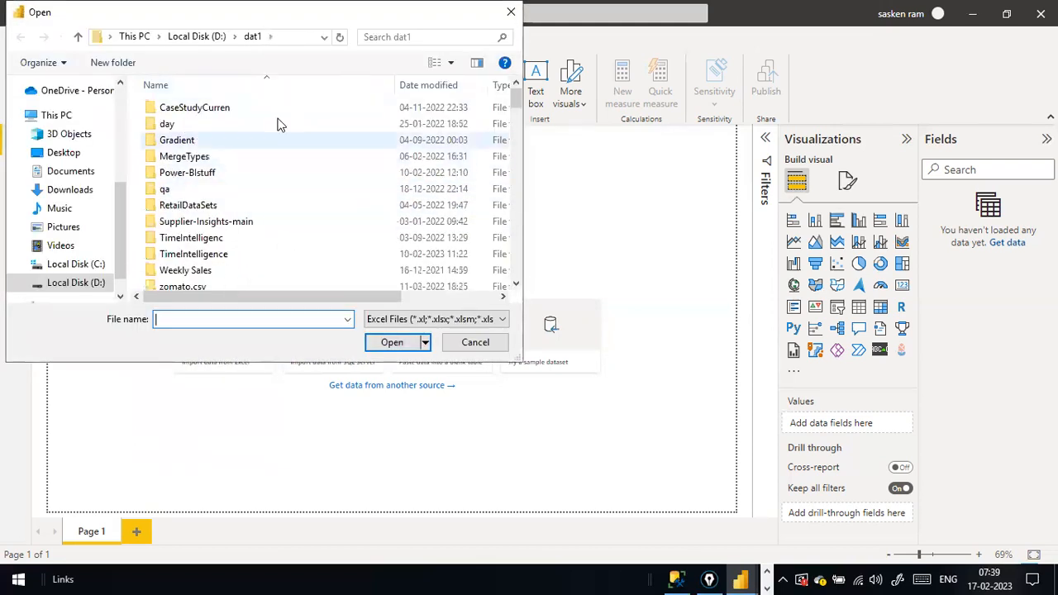
{"action": "scroll", "coordinate": [264, 169], "scroll_direction": "down", "scroll_amount": 5}
{"action": "scroll", "coordinate": [264, 168], "scroll_direction": "down", "scroll_amount": 2}
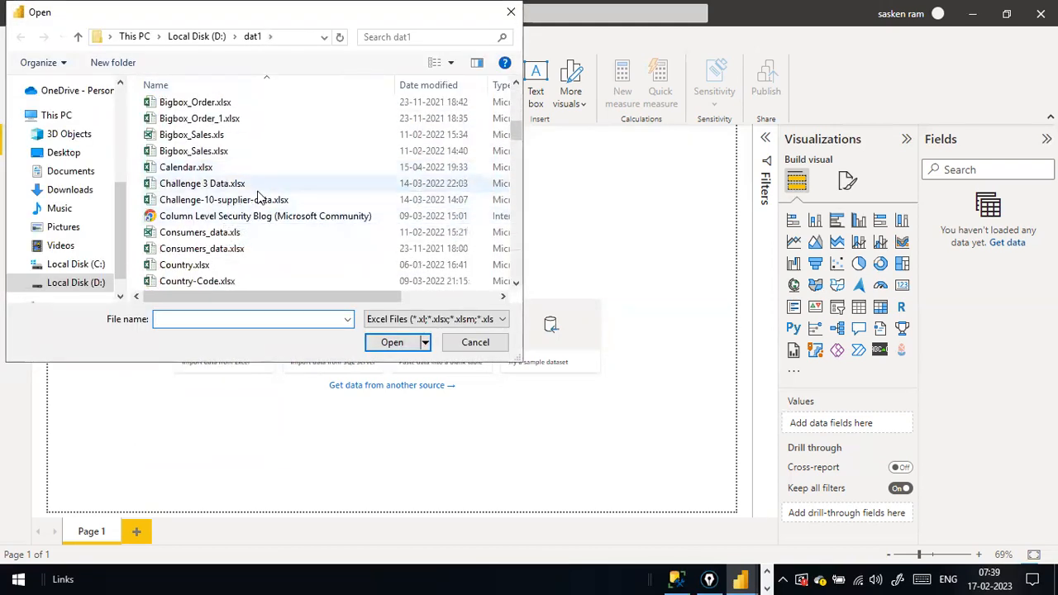
{"action": "double_click", "coordinate": [257, 191]}
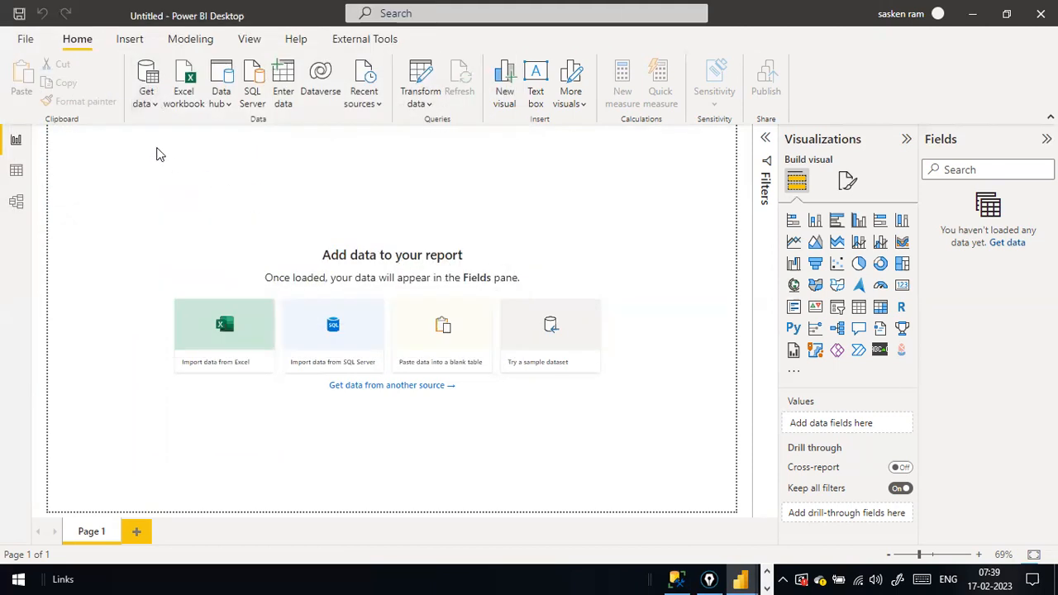
{"action": "left_click", "coordinate": [140, 102]}
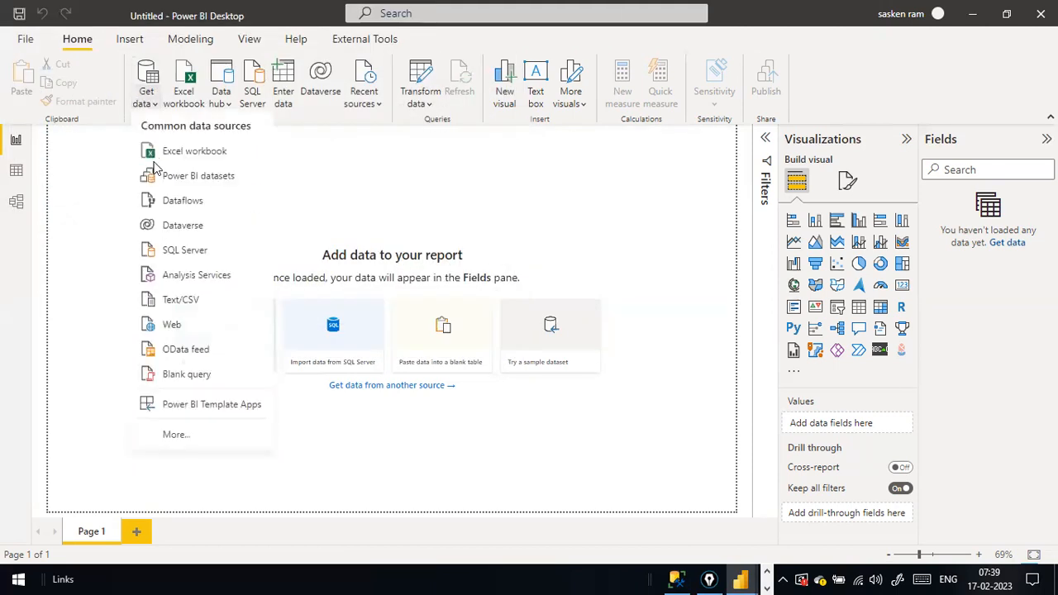
{"action": "left_click", "coordinate": [349, 164]}
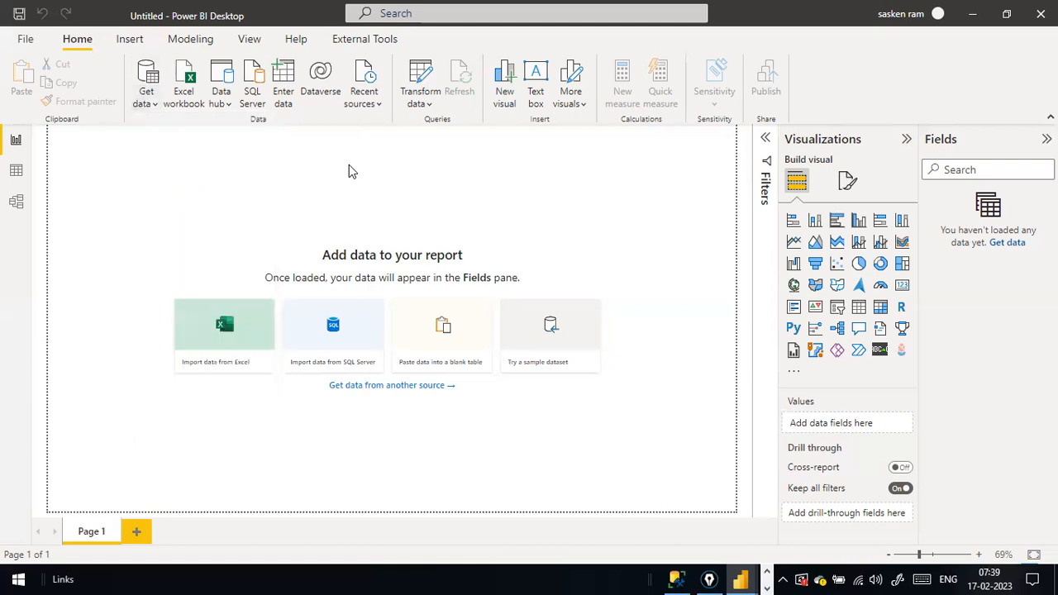
Connect to the Folder data source in Power BI Desktop with the path D:\NCDailysales and look at the Combine options for its files.
{"action": "left_click", "coordinate": [151, 110]}
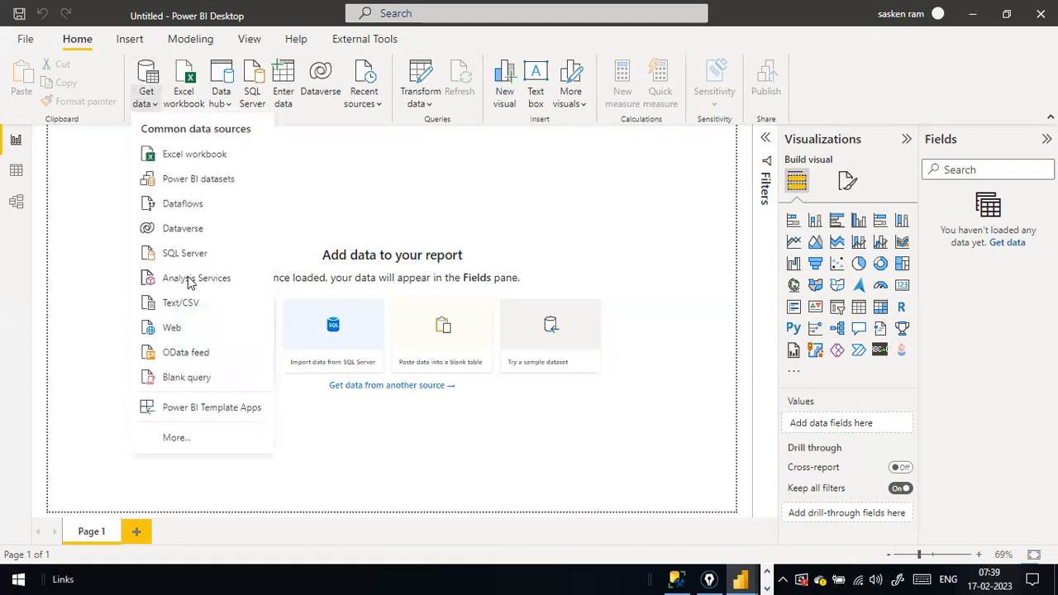
{"action": "left_click", "coordinate": [183, 441]}
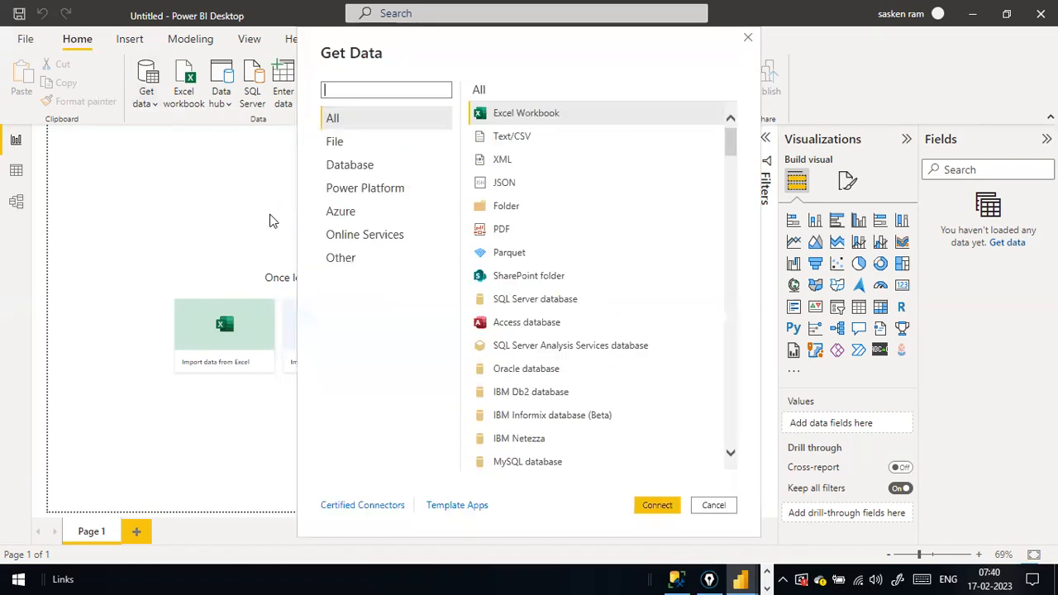
{"action": "left_click", "coordinate": [376, 141]}
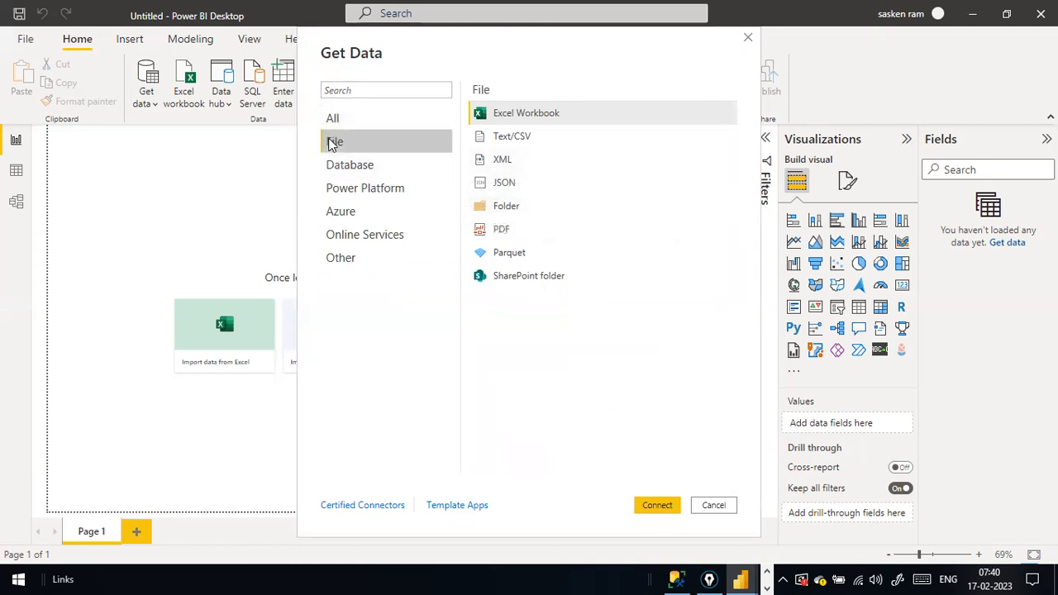
{"action": "left_click", "coordinate": [488, 214]}
{"action": "double_click", "coordinate": [489, 213]}
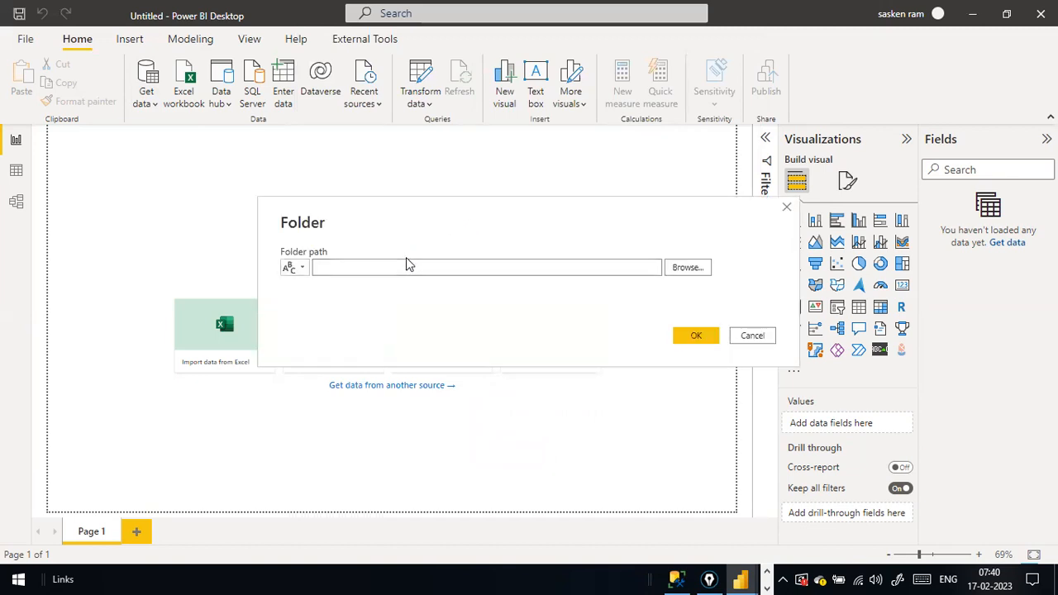
{"action": "left_click", "coordinate": [405, 258]}
{"action": "key", "text": "ctrl+v"}
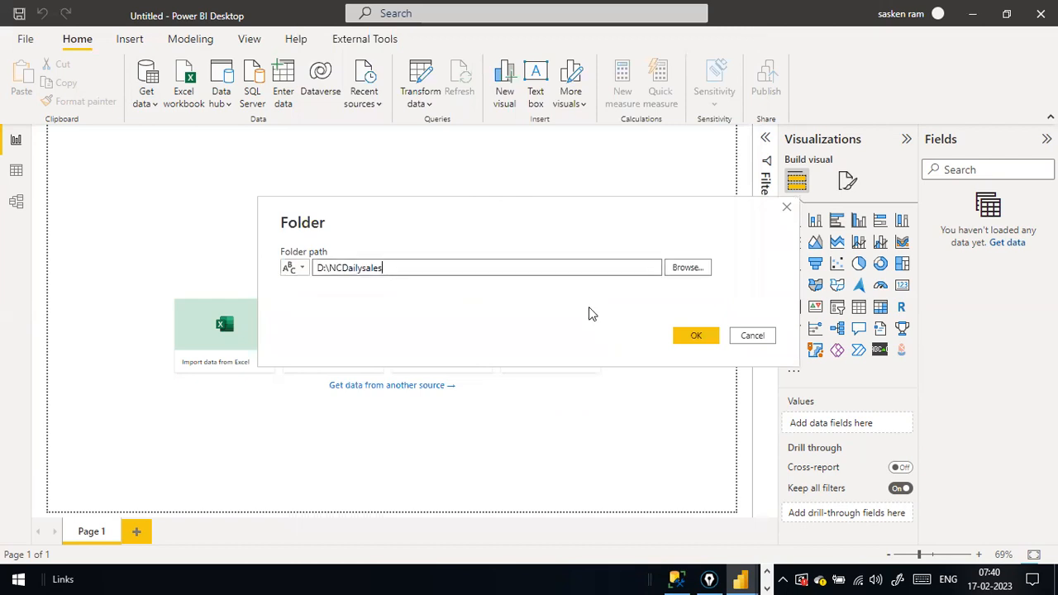
{"action": "left_click", "coordinate": [684, 337]}
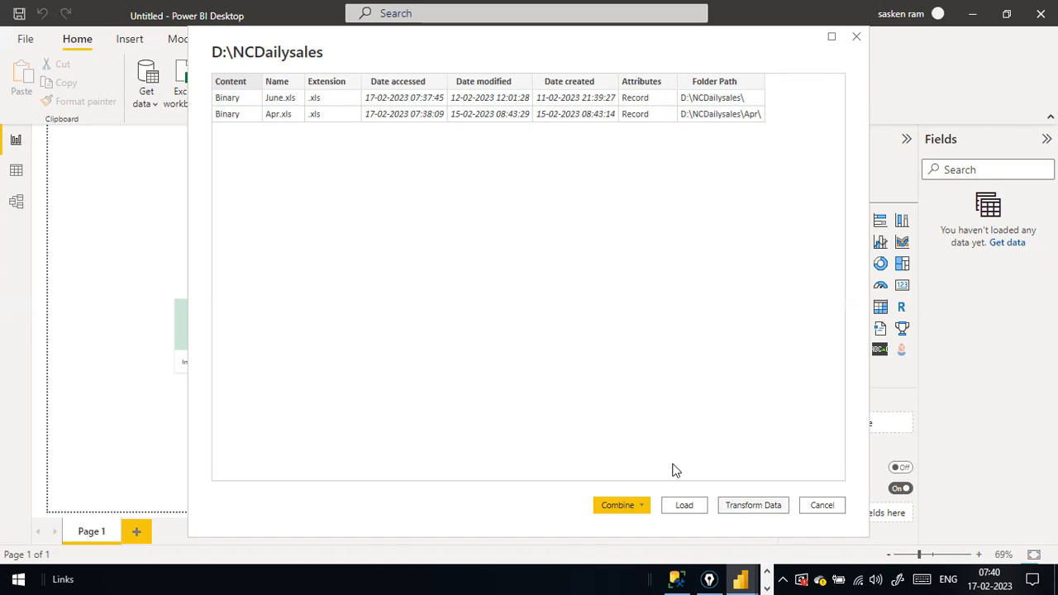
{"action": "left_click", "coordinate": [644, 506]}
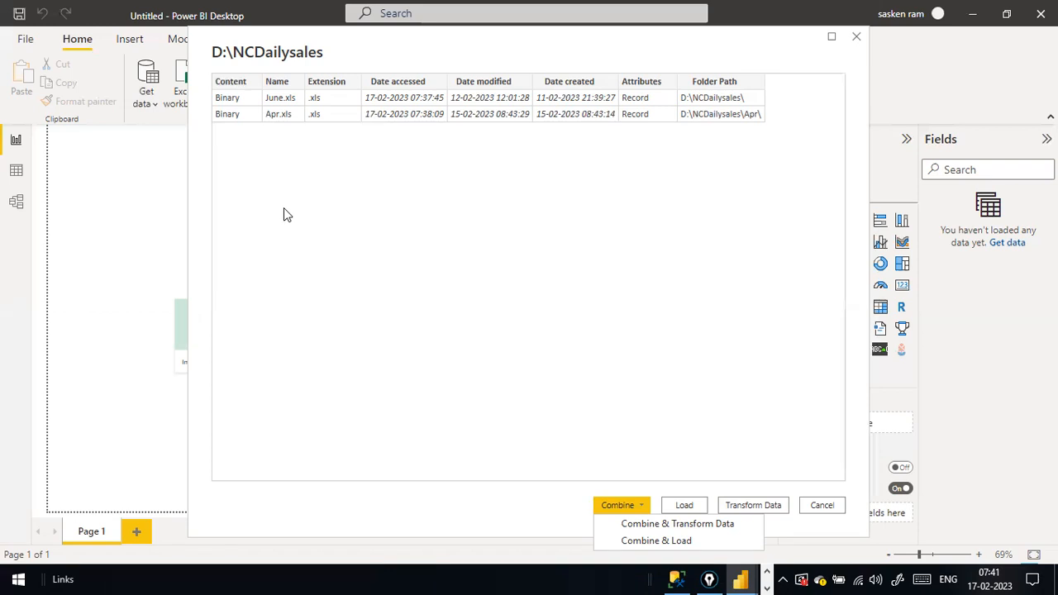
{"action": "left_click", "coordinate": [658, 500]}
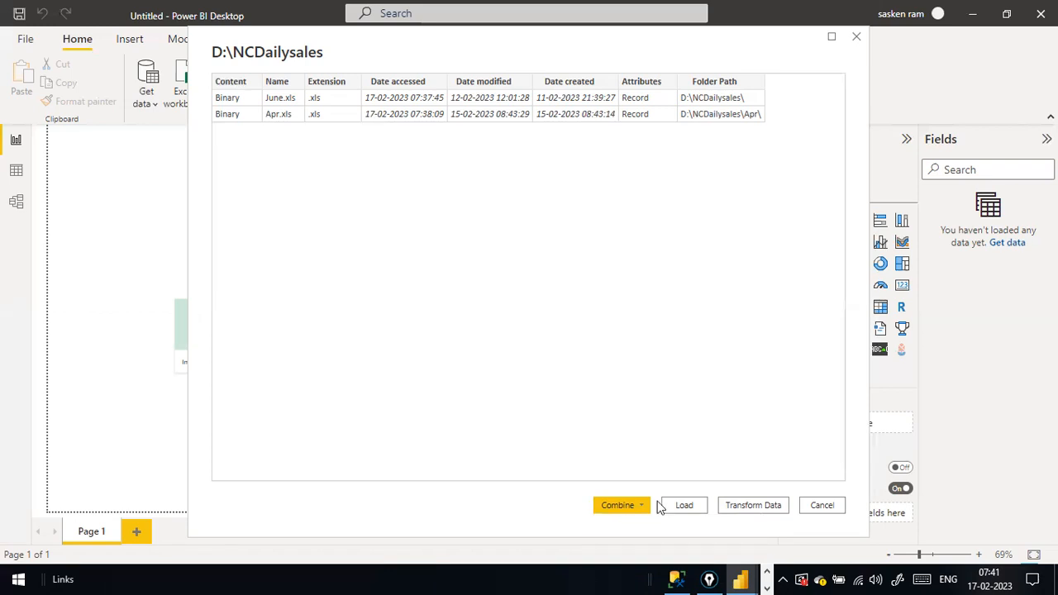
{"action": "left_click", "coordinate": [711, 578]}
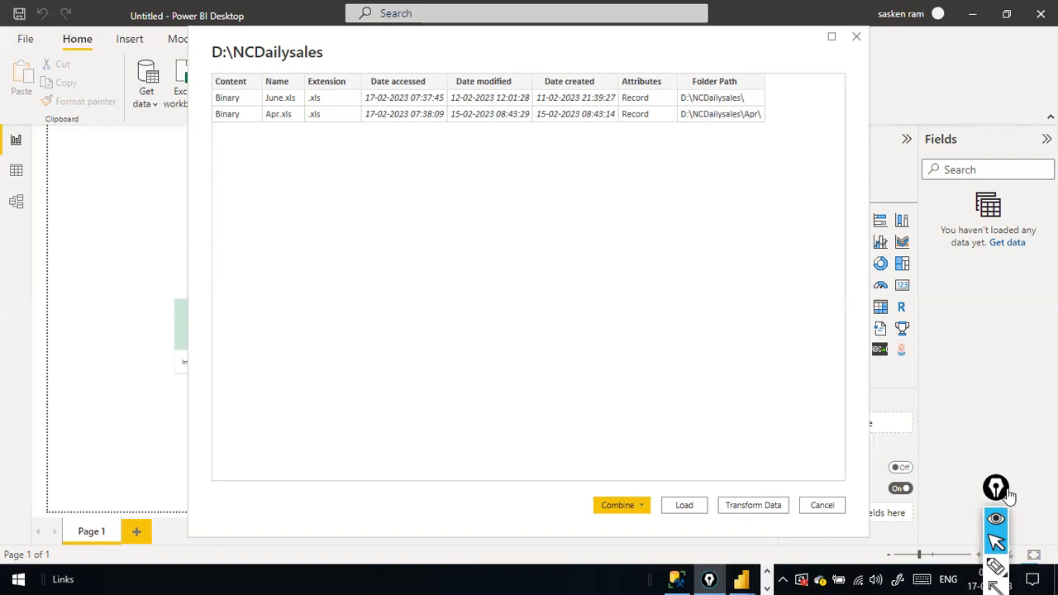
{"action": "left_click_drag", "start_coordinate": [1007, 492], "coordinate": [1036, 459]}
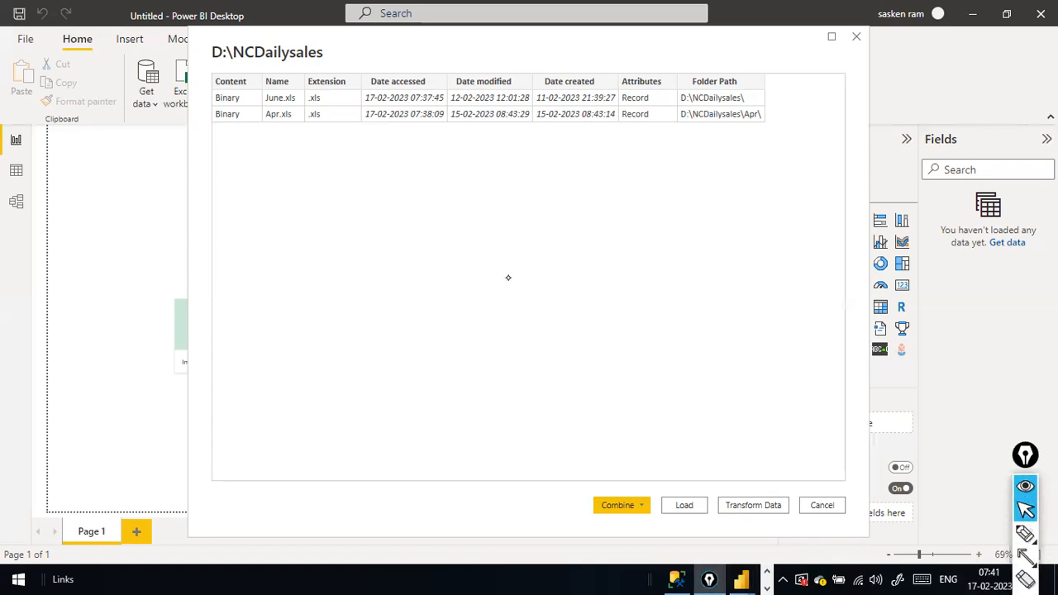
{"action": "key", "text": "ctrl+shift"}
{"action": "key", "text": "ctrl+shift+p"}
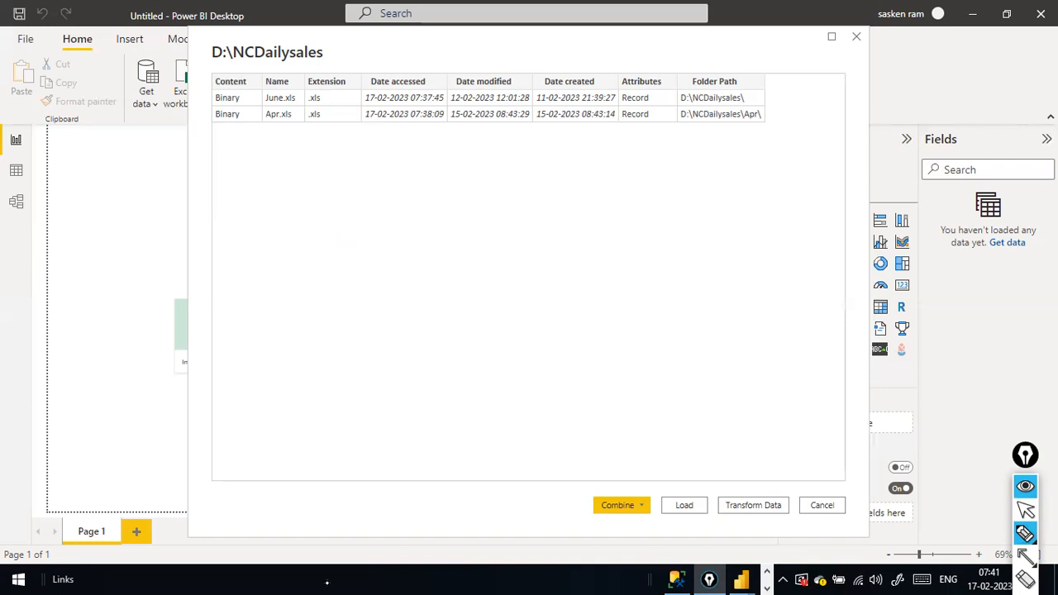
{"action": "mouse_move", "coordinate": [708, 578]}
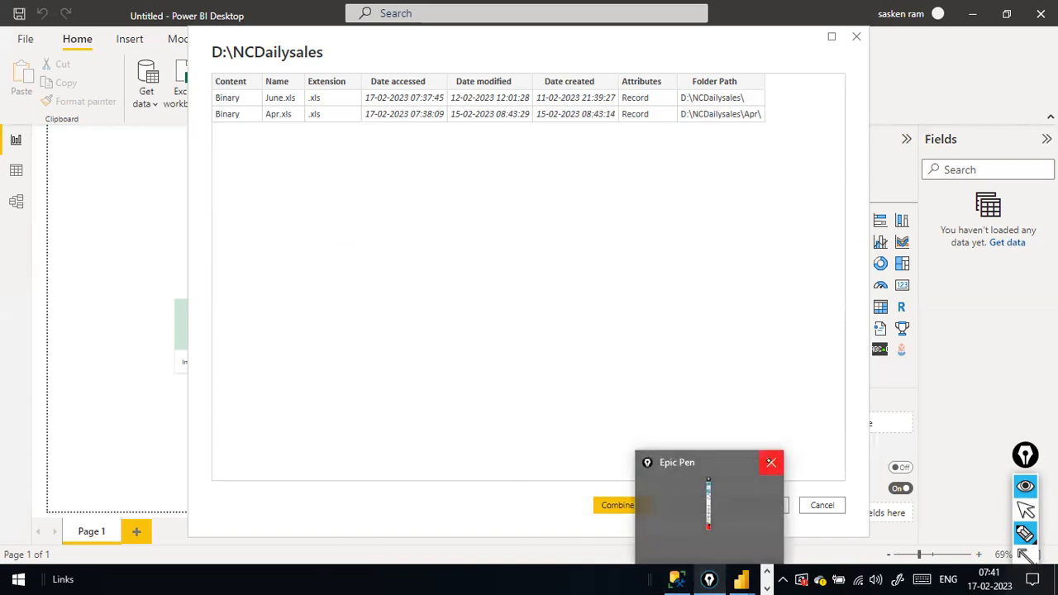
{"action": "left_click", "coordinate": [770, 462]}
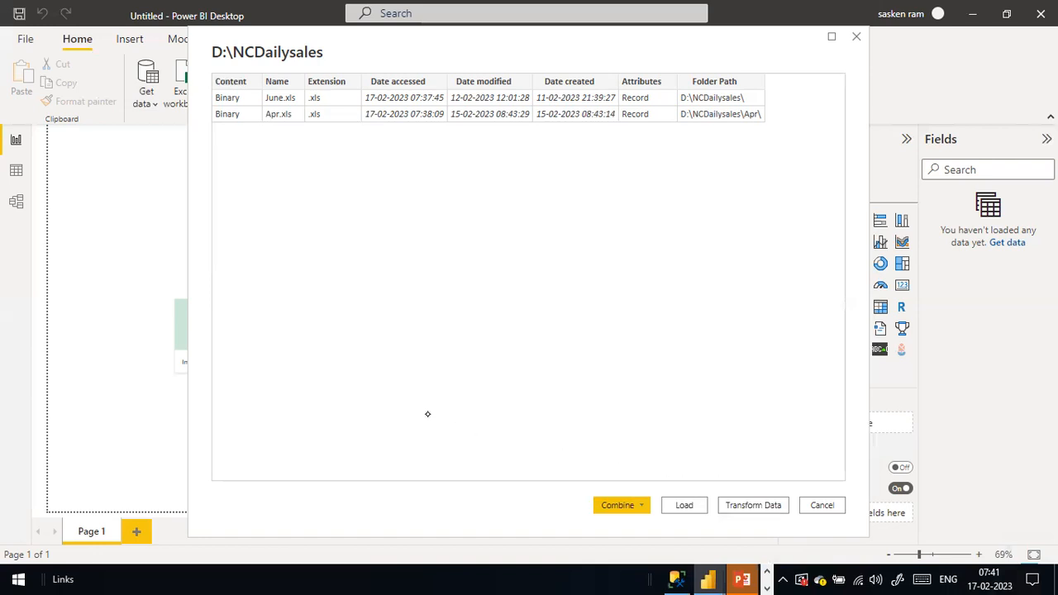
Launch Epic Pen from the desktop and move its toolbar clear of the D:\NCDailysales file preview in Power BI Desktop.
{"action": "key", "text": "super+d"}
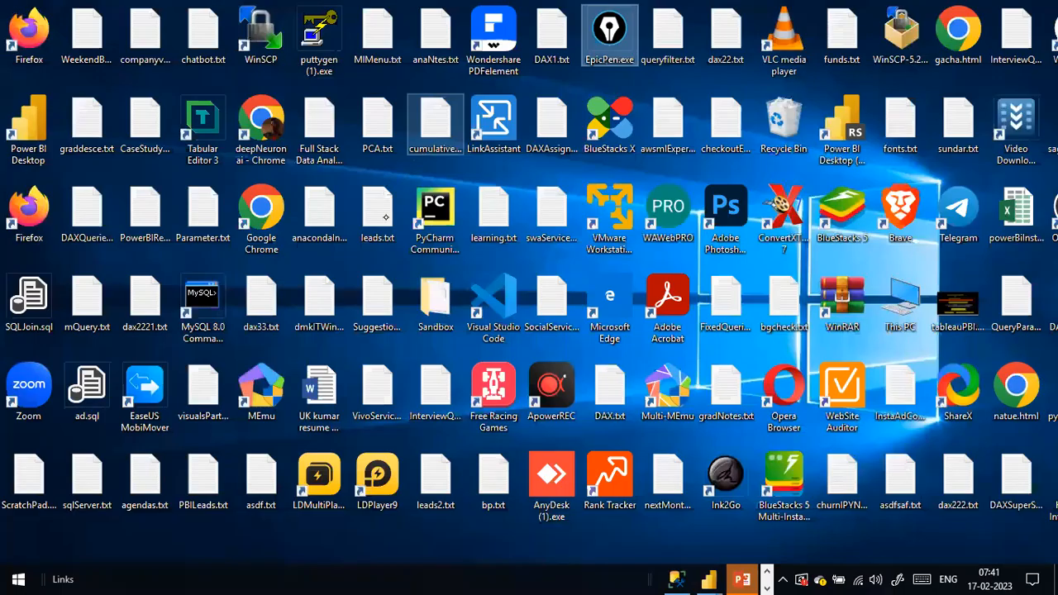
{"action": "double_click", "coordinate": [609, 48]}
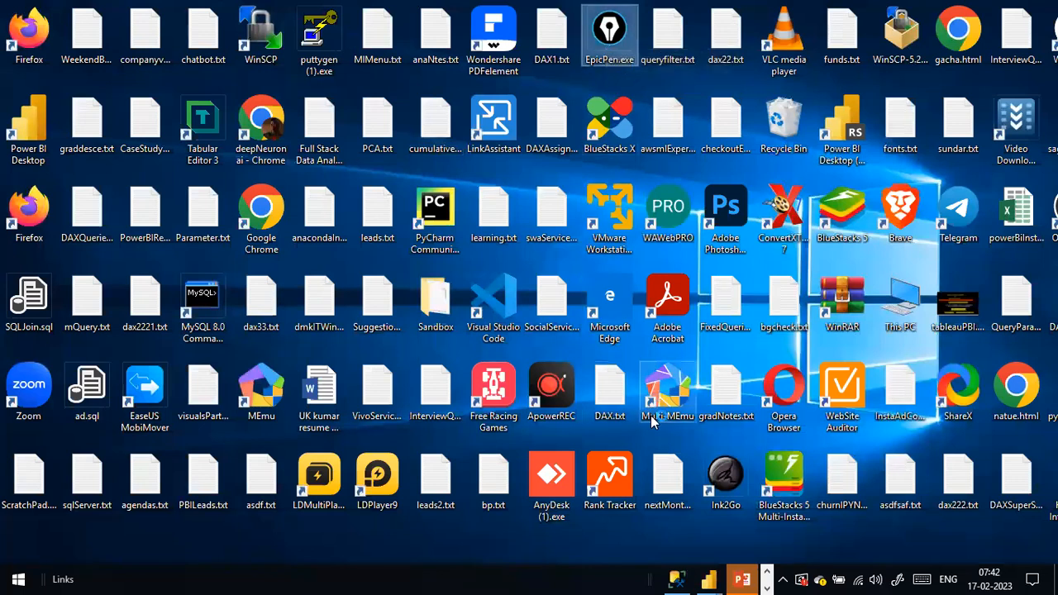
{"action": "left_click", "coordinate": [712, 573]}
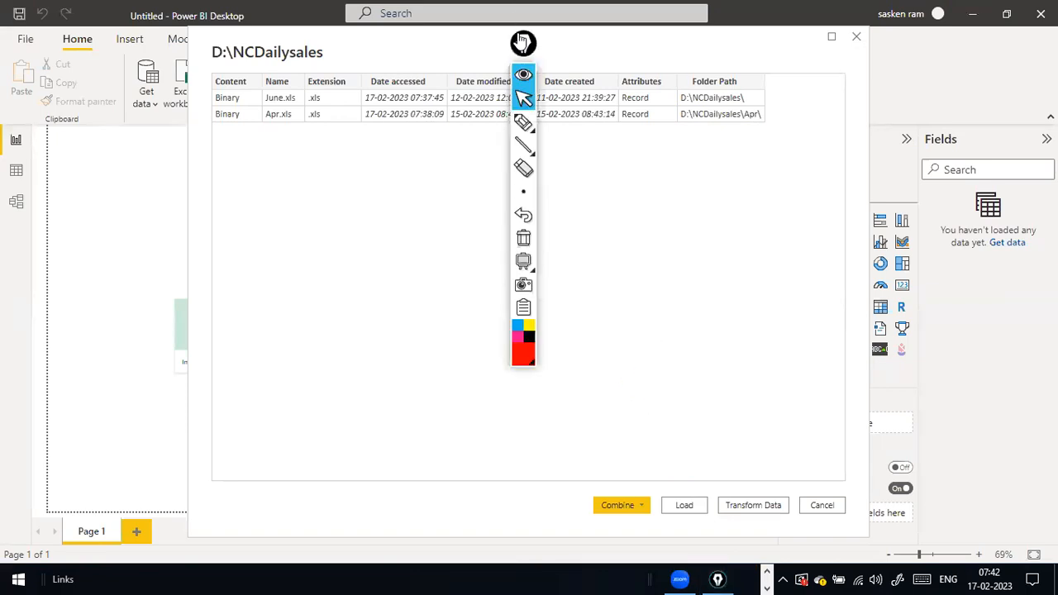
{"action": "left_click_drag", "start_coordinate": [522, 41], "coordinate": [1029, 488]}
{"action": "left_click", "coordinate": [808, 195]}
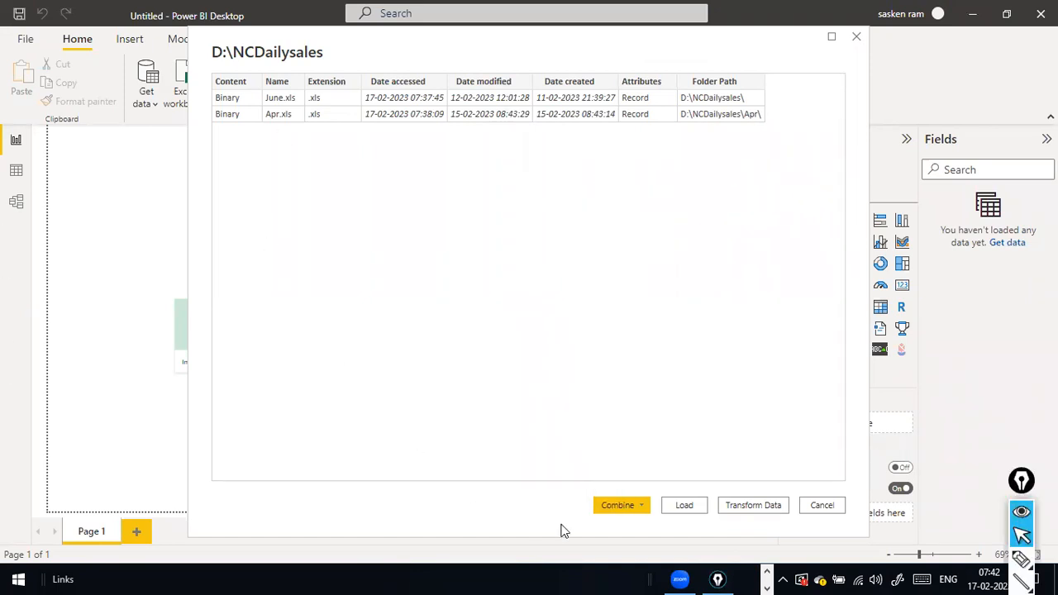
{"action": "left_click", "coordinate": [647, 510]}
{"action": "left_click", "coordinate": [537, 314]}
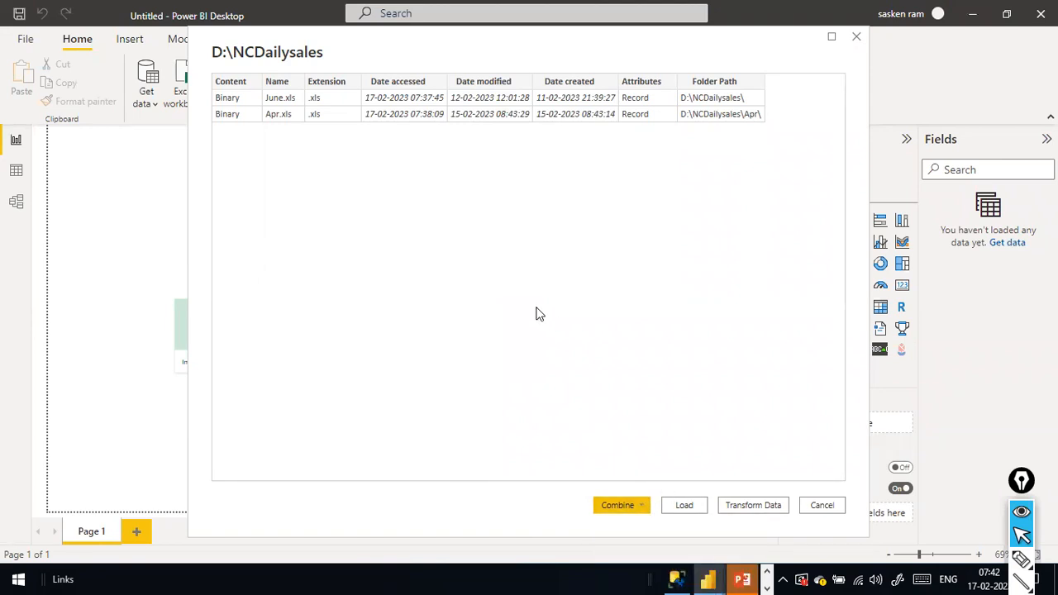
With the pen, draw arrows from Apr.xls and June.xls to handwritten row volumes, 1M for June, each followed by an arrow to "2 hours".
{"action": "key", "text": "ctrl+shift"}
{"action": "key", "text": "ctrl+shift+3"}
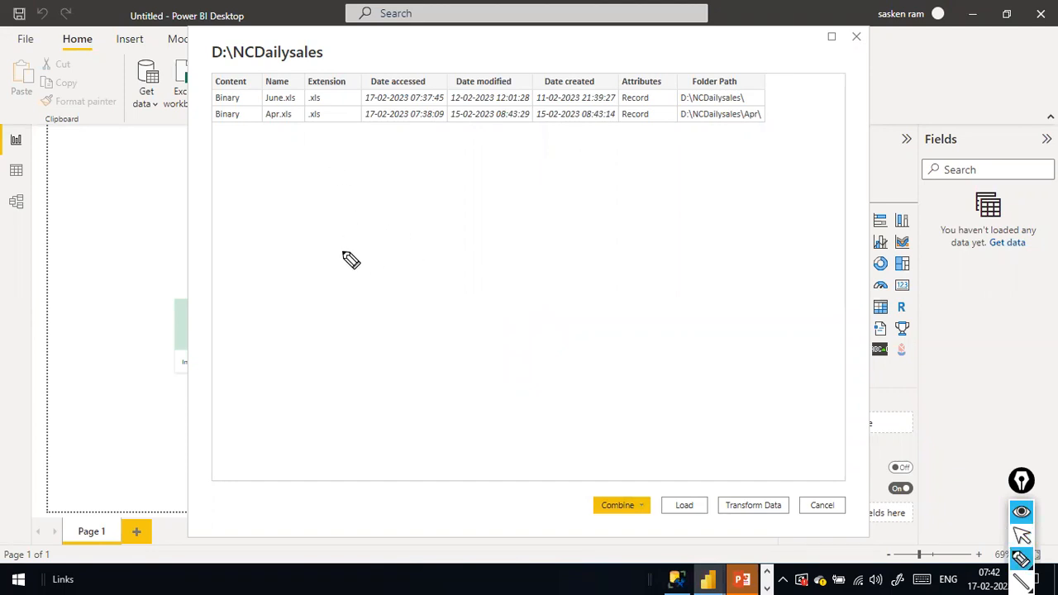
{"action": "mouse_move", "coordinate": [261, 117]}
{"action": "left_mouse_down"}
{"action": "mouse_move", "coordinate": [287, 148]}
{"action": "mouse_move", "coordinate": [282, 159]}
{"action": "mouse_move", "coordinate": [312, 160]}
{"action": "mouse_move", "coordinate": [322, 146]}
{"action": "mouse_move", "coordinate": [357, 156]}
{"action": "left_mouse_up"}
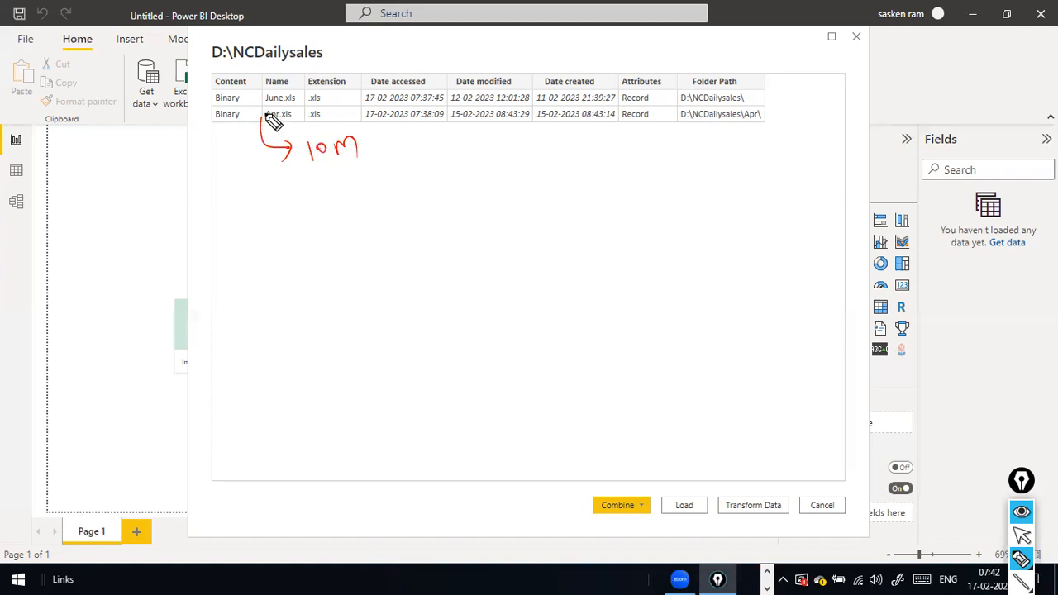
{"action": "left_click_drag", "start_coordinate": [322, 158], "coordinate": [329, 163]}
{"action": "mouse_move", "coordinate": [261, 103]}
{"action": "left_mouse_down"}
{"action": "mouse_move", "coordinate": [300, 197]}
{"action": "mouse_move", "coordinate": [333, 207]}
{"action": "mouse_move", "coordinate": [348, 198]}
{"action": "mouse_move", "coordinate": [360, 214]}
{"action": "left_mouse_up"}
{"action": "mouse_move", "coordinate": [371, 148]}
{"action": "left_mouse_down"}
{"action": "mouse_move", "coordinate": [395, 147]}
{"action": "mouse_move", "coordinate": [387, 170]}
{"action": "left_mouse_up"}
{"action": "mouse_move", "coordinate": [425, 139]}
{"action": "left_mouse_down"}
{"action": "mouse_move", "coordinate": [442, 157]}
{"action": "mouse_move", "coordinate": [460, 134]}
{"action": "mouse_move", "coordinate": [481, 149]}
{"action": "mouse_move", "coordinate": [514, 129]}
{"action": "left_mouse_up"}
{"action": "left_click_drag", "start_coordinate": [388, 208], "coordinate": [525, 204]}
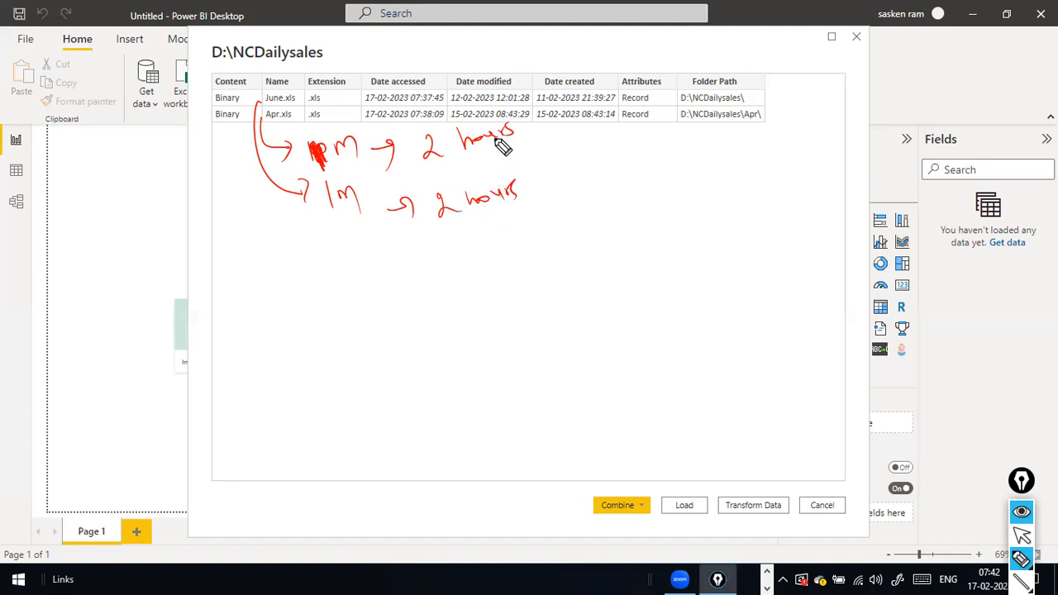
Extend both handwritten notes with an arrow to "SLA", underline the upper "2 hours", and draw a stroke beside the row volumes.
{"action": "mouse_move", "coordinate": [515, 149]}
{"action": "left_mouse_down"}
{"action": "mouse_move", "coordinate": [546, 140]}
{"action": "mouse_move", "coordinate": [540, 150]}
{"action": "mouse_move", "coordinate": [608, 148]}
{"action": "left_mouse_up"}
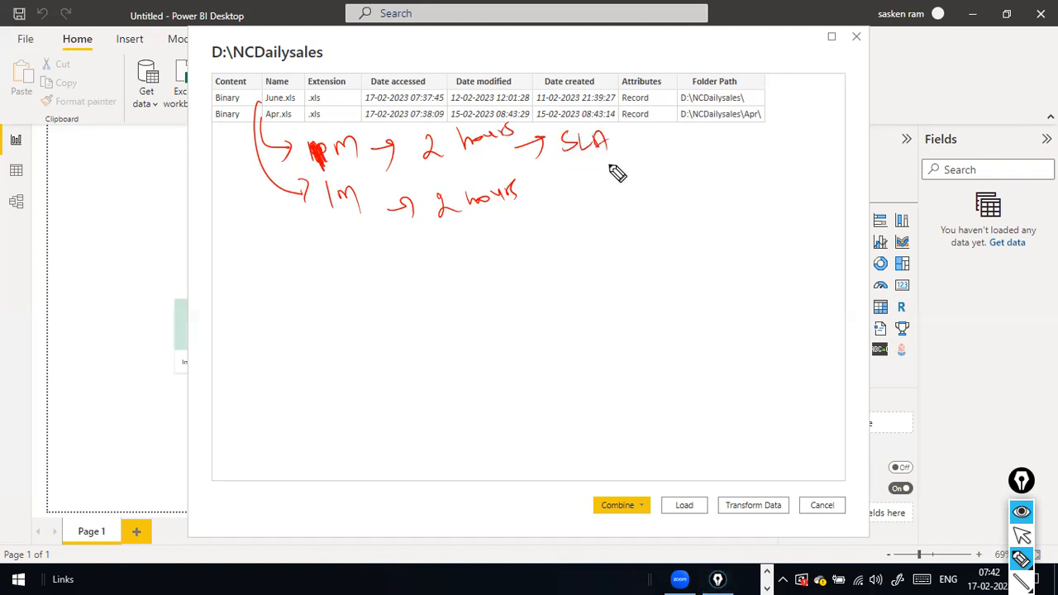
{"action": "mouse_move", "coordinate": [531, 204]}
{"action": "left_mouse_down"}
{"action": "mouse_move", "coordinate": [578, 207]}
{"action": "mouse_move", "coordinate": [593, 192]}
{"action": "left_mouse_up"}
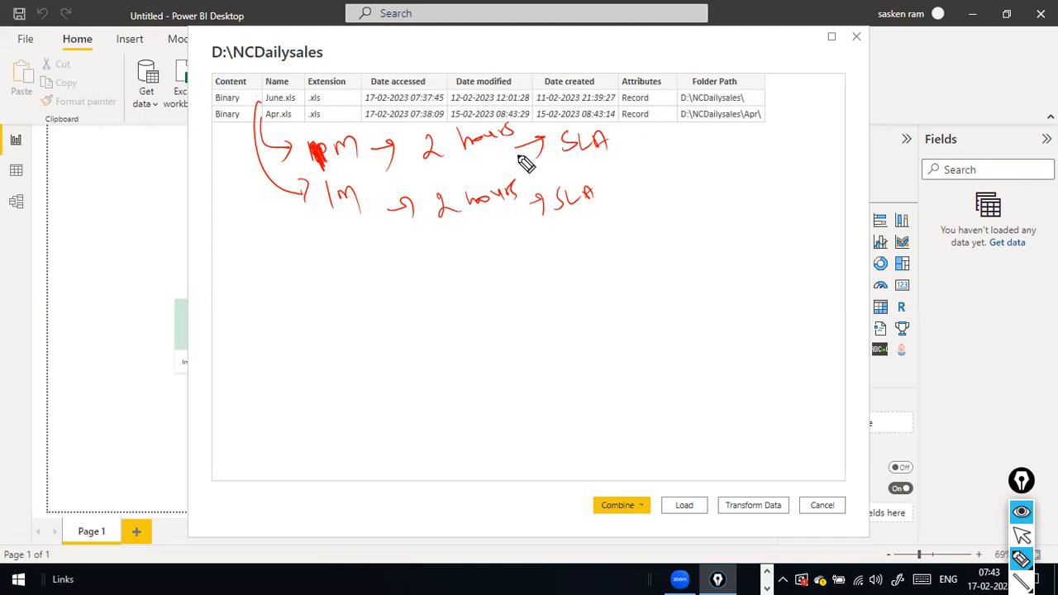
{"action": "left_click_drag", "start_coordinate": [434, 167], "coordinate": [479, 165]}
{"action": "mouse_move", "coordinate": [314, 162]}
{"action": "left_mouse_down"}
{"action": "mouse_move", "coordinate": [302, 165]}
{"action": "mouse_move", "coordinate": [333, 221]}
{"action": "left_mouse_up"}
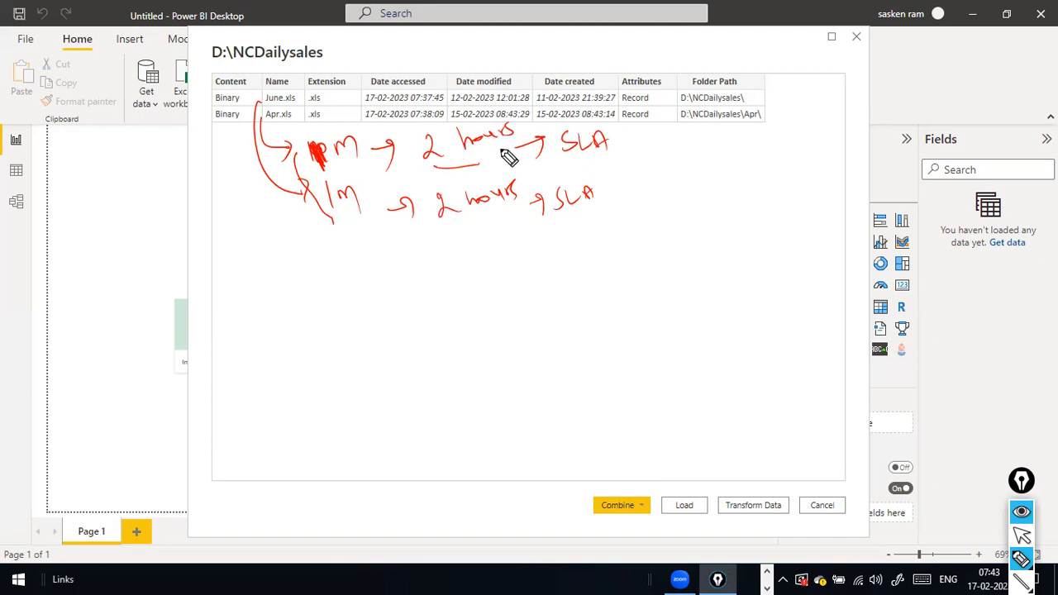
Handwrite a circled "15 min" and a double-underlined "100 records", circle the upper "SLA", and tick both row-volume notes.
{"action": "mouse_move", "coordinate": [637, 135]}
{"action": "left_mouse_down"}
{"action": "mouse_move", "coordinate": [641, 153]}
{"action": "mouse_move", "coordinate": [673, 158]}
{"action": "mouse_move", "coordinate": [678, 146]}
{"action": "mouse_move", "coordinate": [697, 165]}
{"action": "mouse_move", "coordinate": [661, 165]}
{"action": "mouse_move", "coordinate": [680, 133]}
{"action": "mouse_move", "coordinate": [685, 148]}
{"action": "left_mouse_up"}
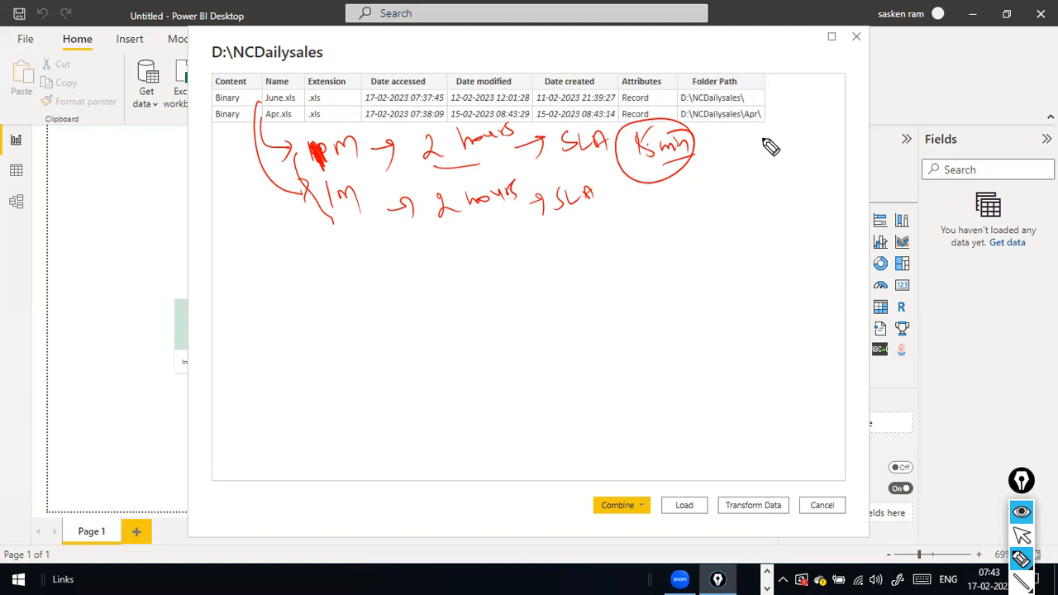
{"action": "mouse_move", "coordinate": [775, 137]}
{"action": "left_mouse_down"}
{"action": "mouse_move", "coordinate": [845, 122]}
{"action": "mouse_move", "coordinate": [777, 166]}
{"action": "left_mouse_up"}
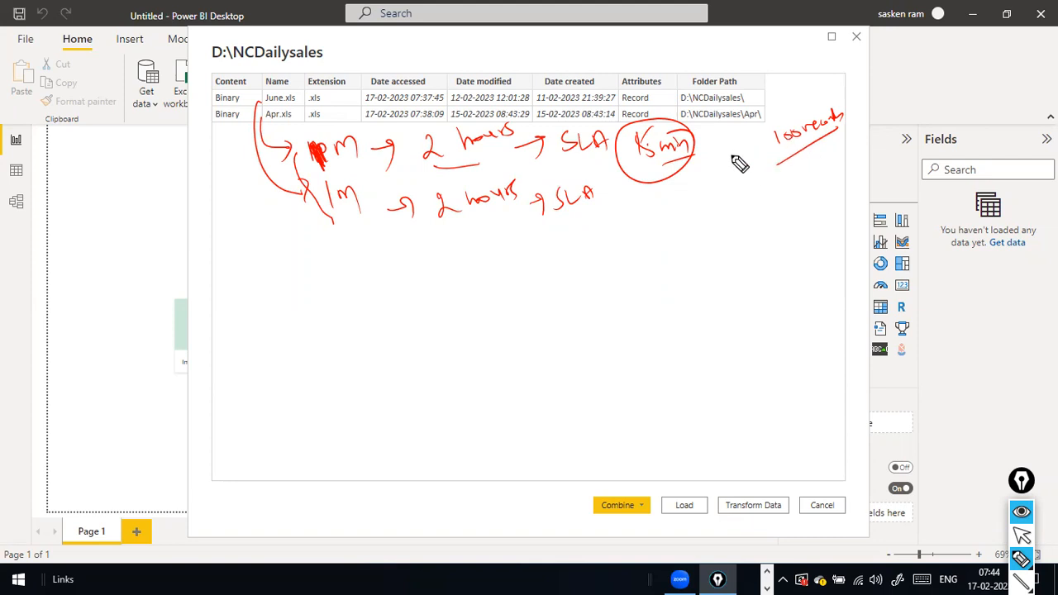
{"action": "left_click_drag", "start_coordinate": [599, 129], "coordinate": [582, 184]}
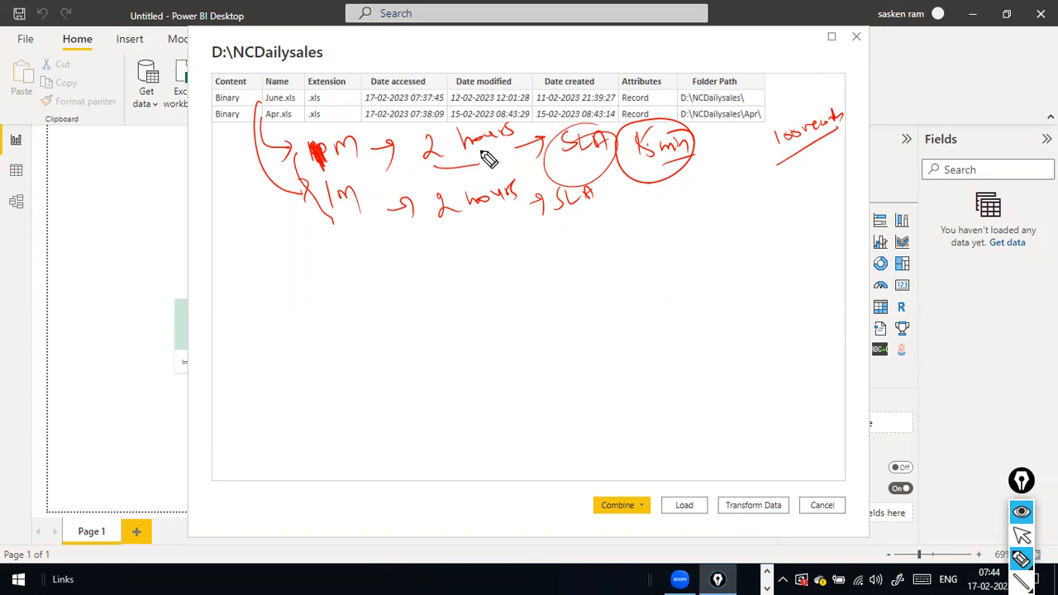
{"action": "left_click_drag", "start_coordinate": [354, 146], "coordinate": [381, 139]}
{"action": "left_click_drag", "start_coordinate": [387, 213], "coordinate": [414, 200]}
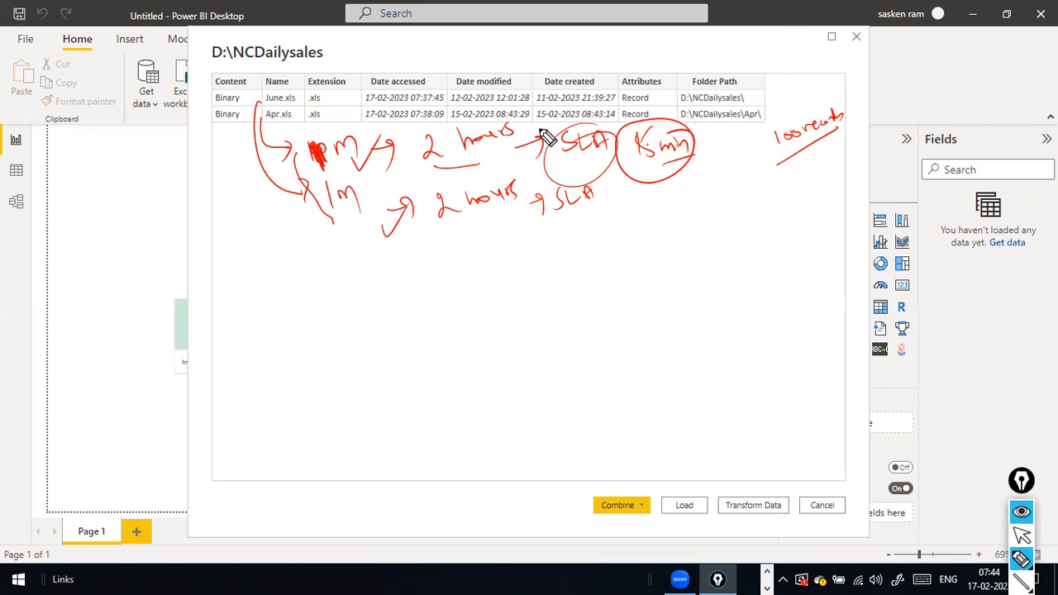
{"action": "left_click_drag", "start_coordinate": [777, 162], "coordinate": [839, 131]}
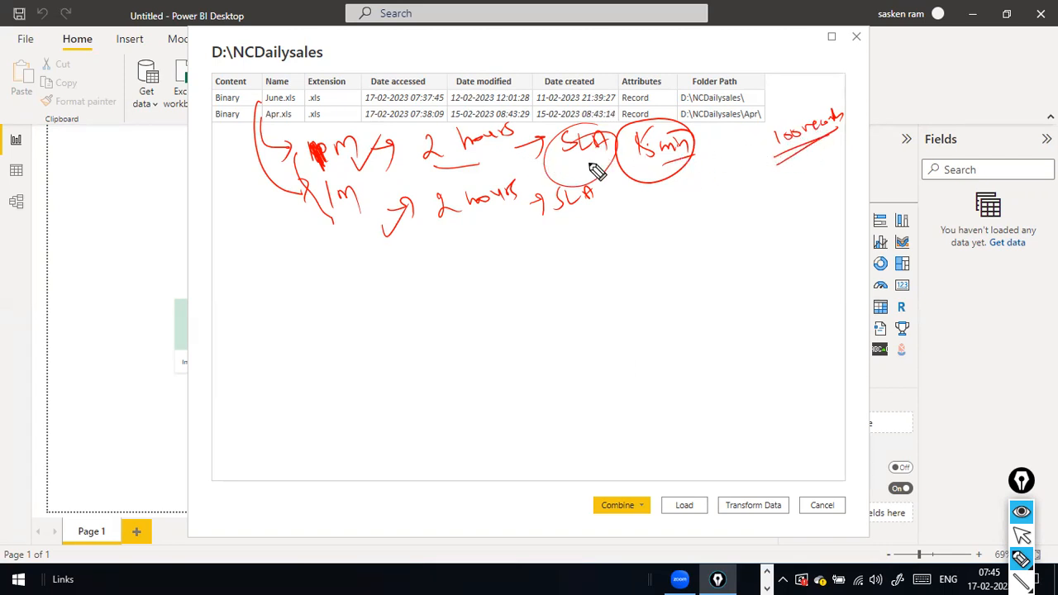
With the pen, circle "15 min" again, the .xls extensions and the folder title, point to Transform Data, and write a circled ".csv".
{"action": "left_click_drag", "start_coordinate": [719, 116], "coordinate": [615, 149]}
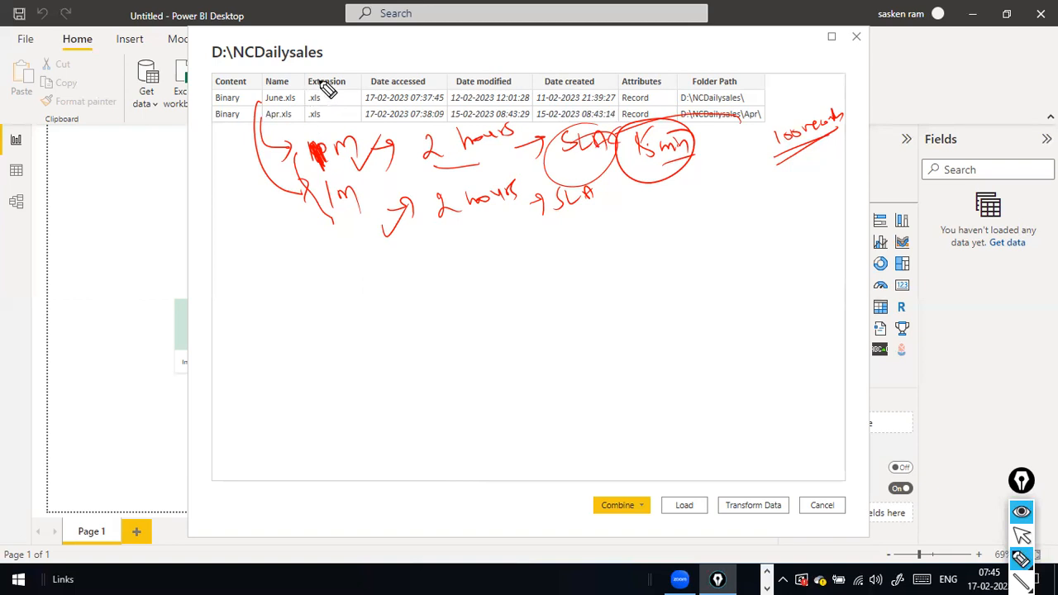
{"action": "mouse_move", "coordinate": [319, 118]}
{"action": "left_mouse_down"}
{"action": "mouse_move", "coordinate": [309, 85]}
{"action": "mouse_move", "coordinate": [323, 162]}
{"action": "left_mouse_up"}
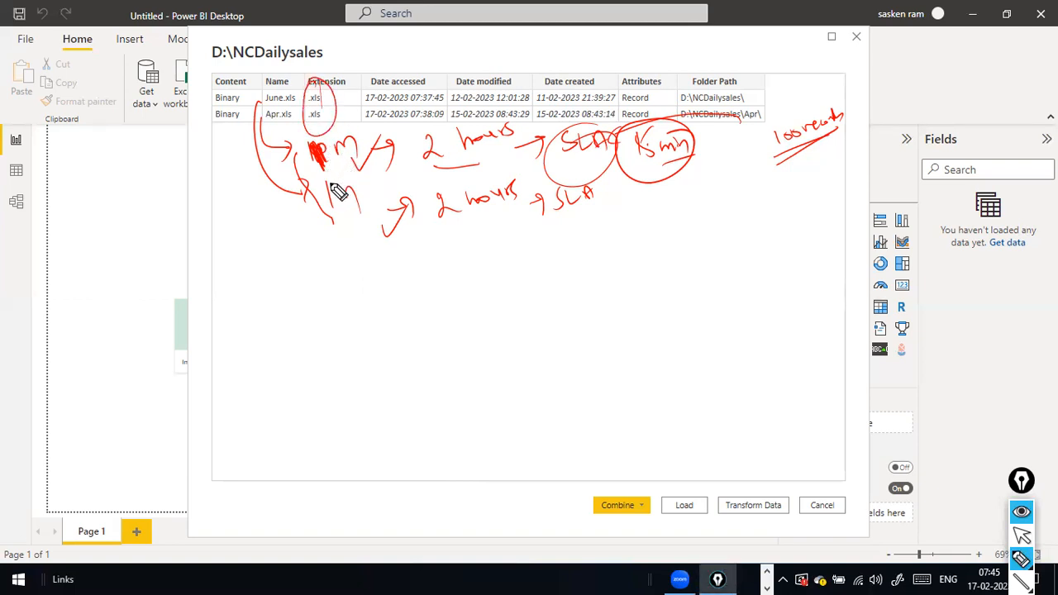
{"action": "mouse_move", "coordinate": [220, 74]}
{"action": "left_mouse_down"}
{"action": "mouse_move", "coordinate": [338, 33]}
{"action": "mouse_move", "coordinate": [216, 72]}
{"action": "left_mouse_up"}
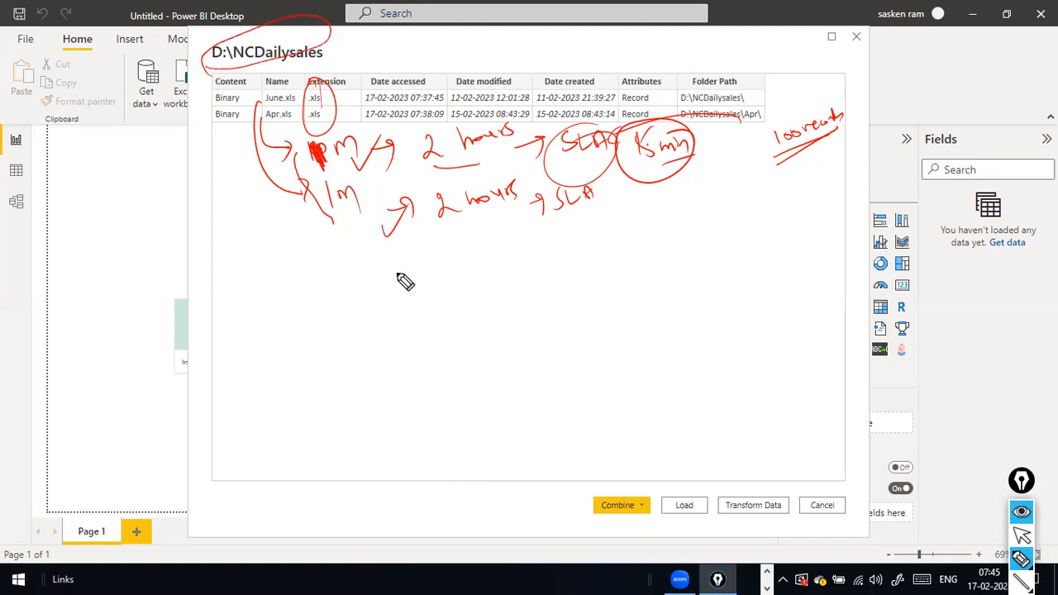
{"action": "left_click_drag", "start_coordinate": [731, 459], "coordinate": [754, 485]}
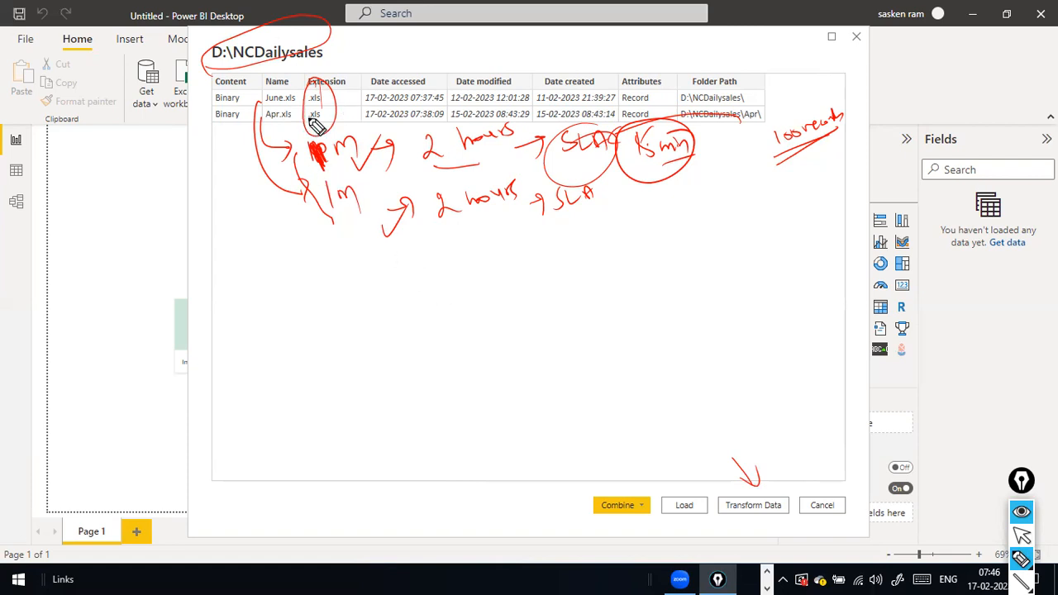
{"action": "left_click_drag", "start_coordinate": [371, 284], "coordinate": [403, 266]}
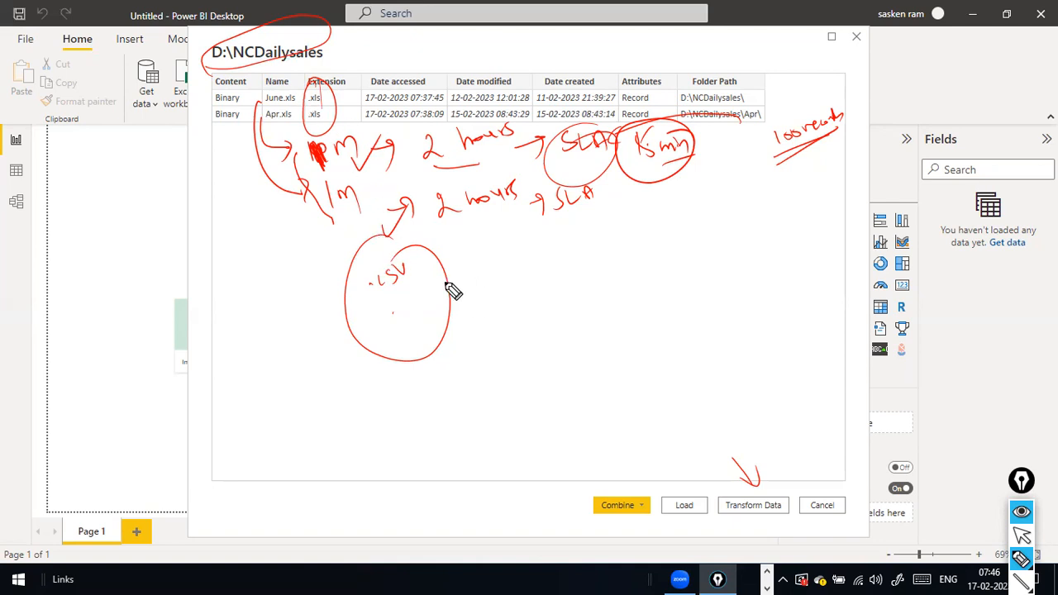
Clear all pen annotations, switch back to the normal cursor, and load the D:\NCDailysales file list without combining.
{"action": "key", "text": "ctrl+shift+7"}
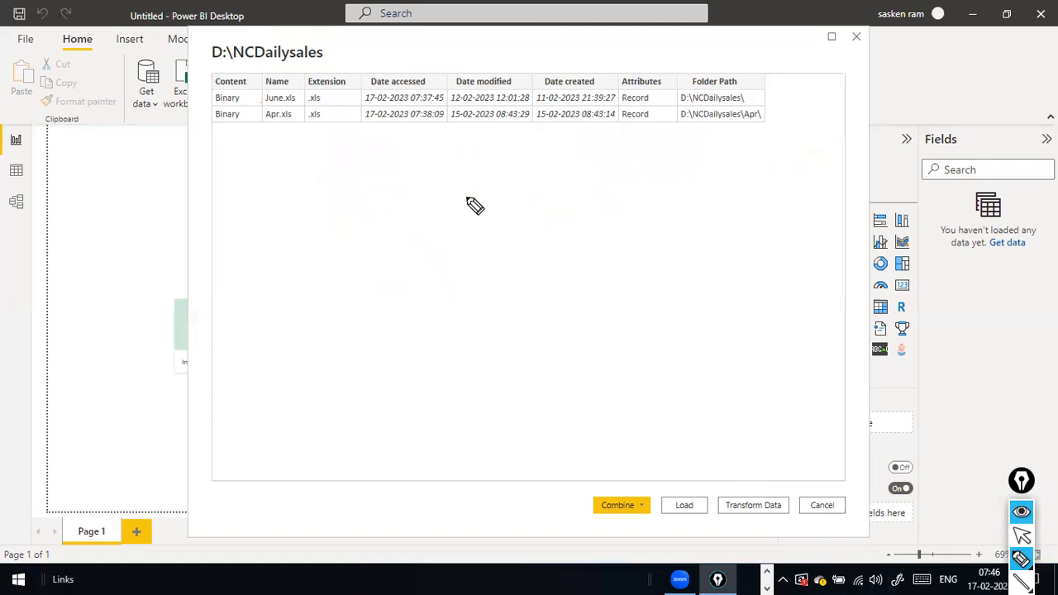
{"action": "key", "text": "ctrl+shift+2"}
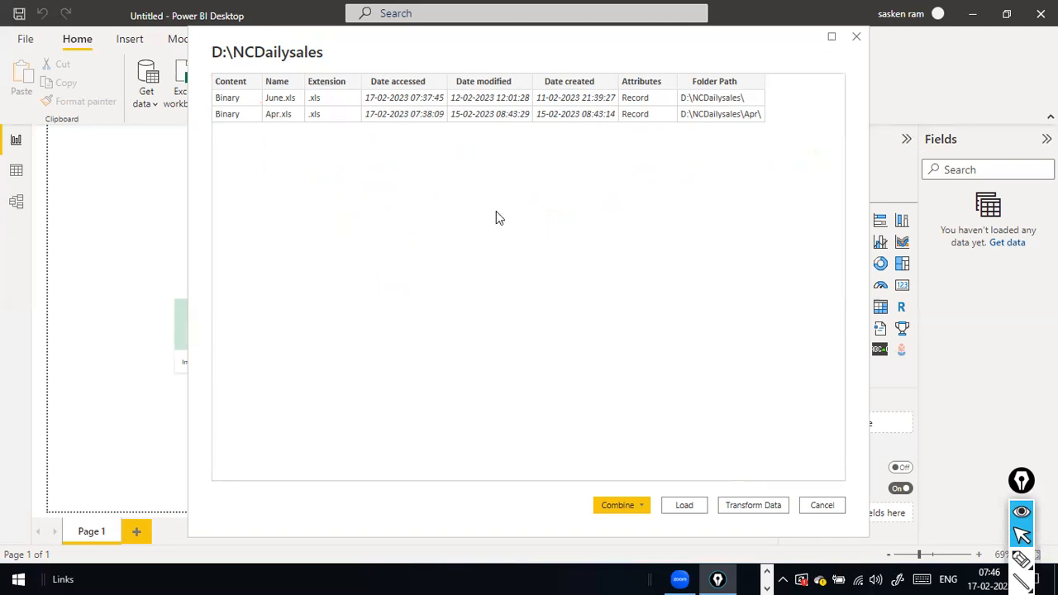
{"action": "left_click", "coordinate": [690, 507]}
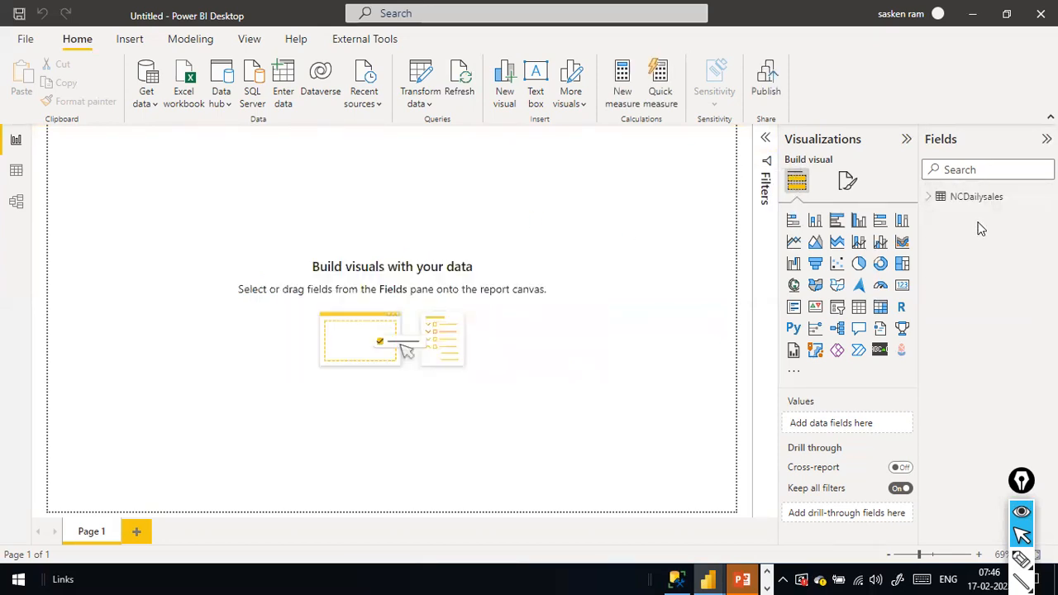
Review the fields and rows of the loaded NCDailysales table and open its query in Power Query Editor.
{"action": "left_click", "coordinate": [930, 199]}
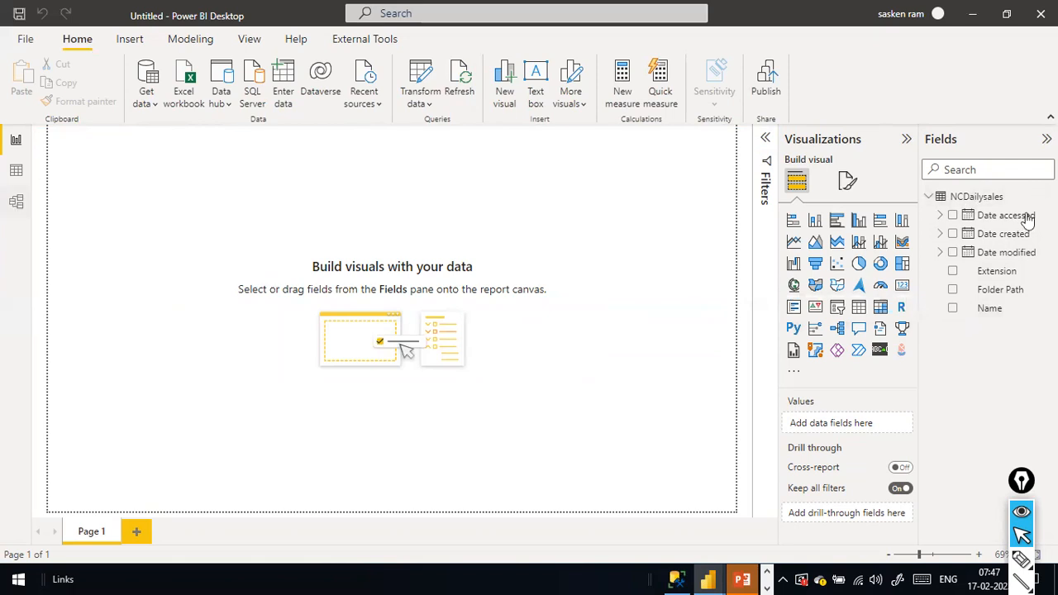
{"action": "left_click", "coordinate": [16, 171]}
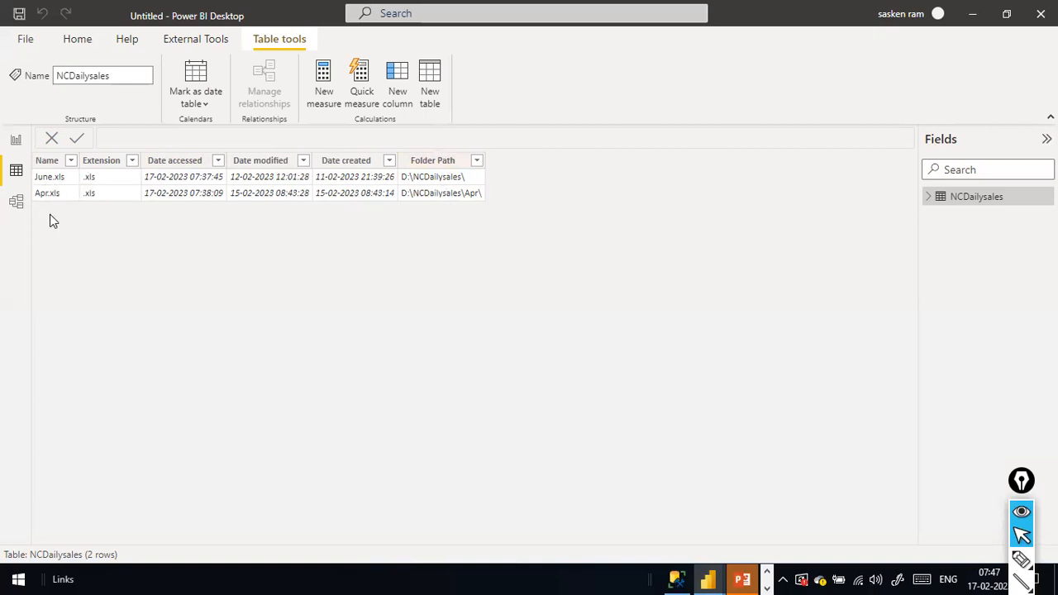
{"action": "left_click", "coordinate": [96, 43]}
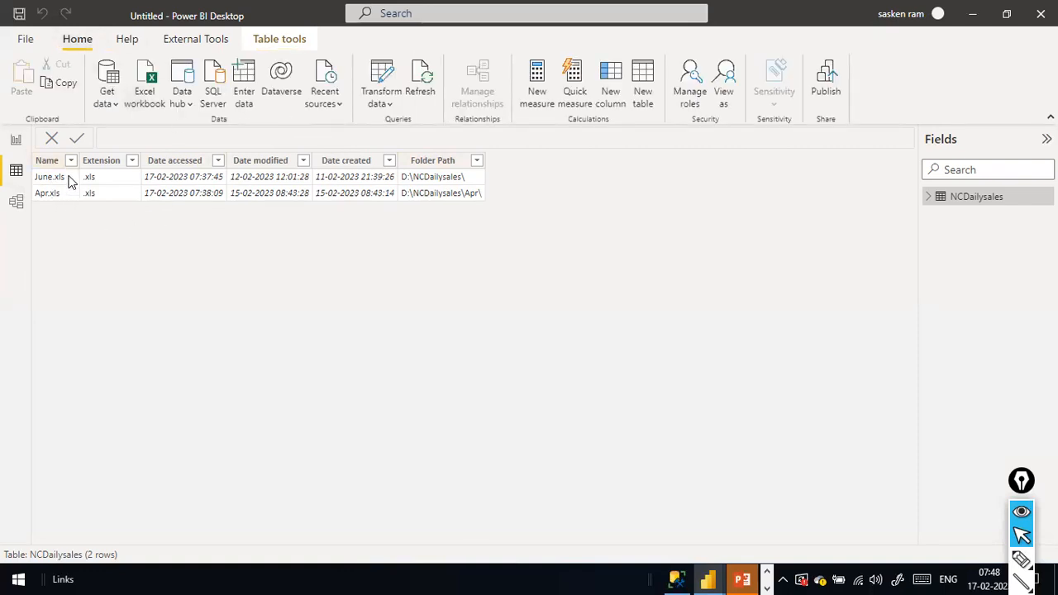
{"action": "left_click", "coordinate": [381, 106]}
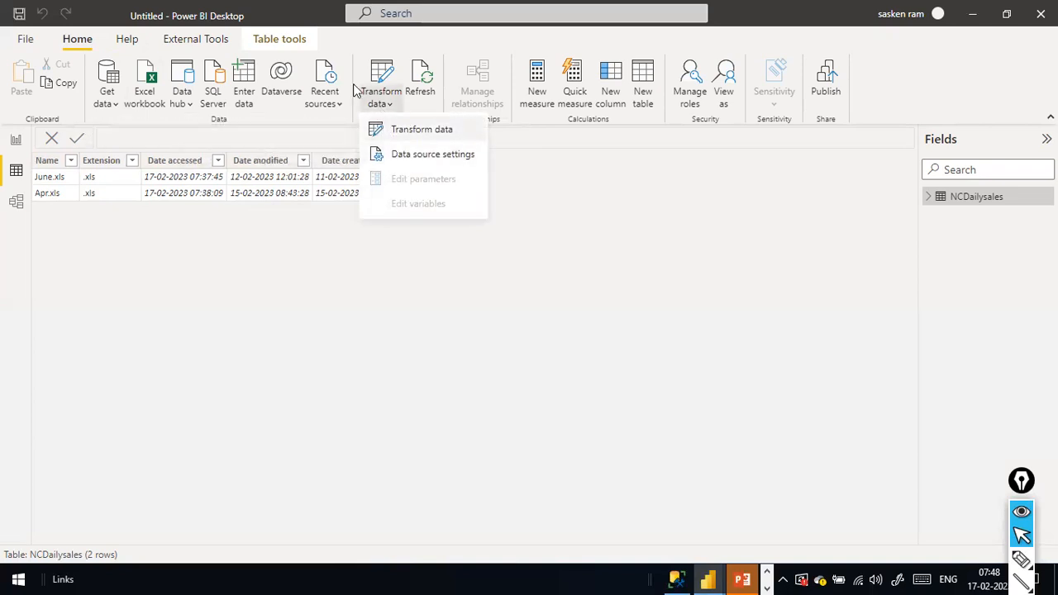
{"action": "left_click", "coordinate": [402, 130]}
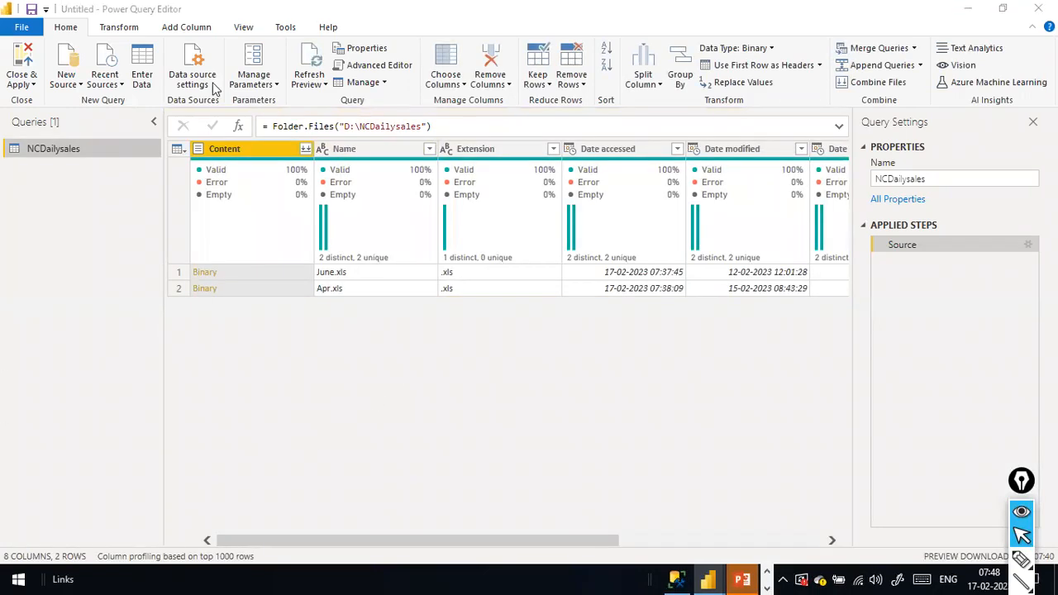
{"action": "key", "text": "alt+Tab"}
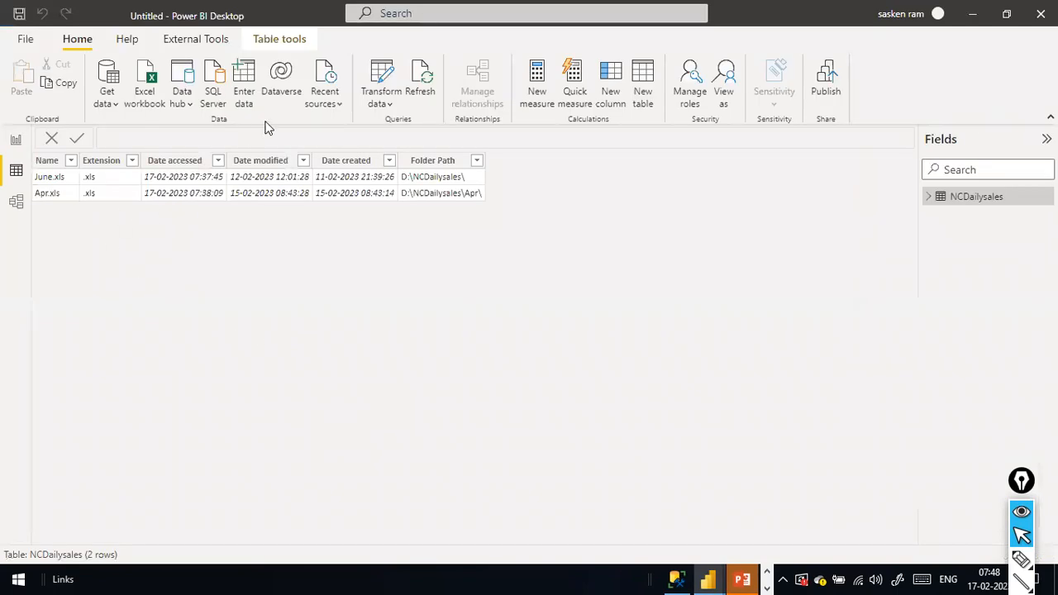
{"action": "left_click", "coordinate": [387, 101]}
{"action": "left_click", "coordinate": [422, 129]}
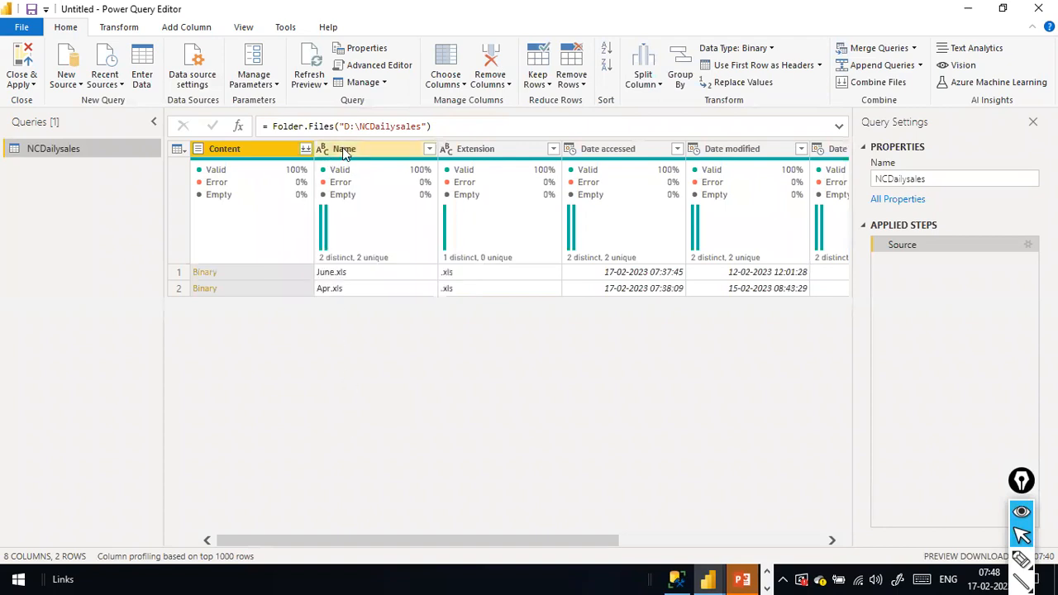
Keep only the Content and Name columns of the NCDailysales query by removing all other columns.
{"action": "left_click", "coordinate": [348, 152], "text": "ctrl"}
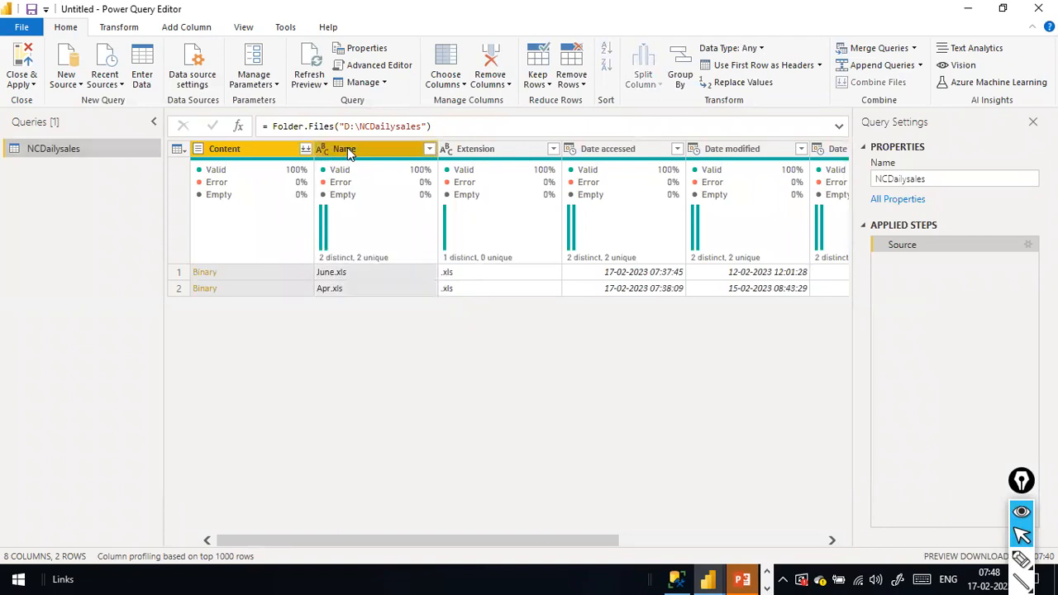
{"action": "right_click", "coordinate": [348, 153]}
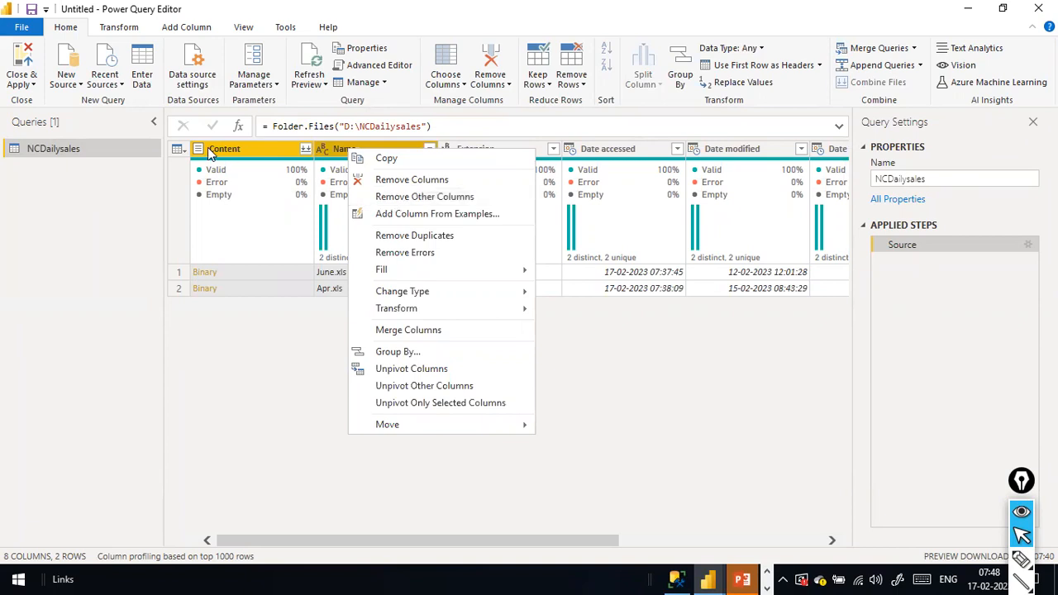
{"action": "left_click", "coordinate": [413, 198]}
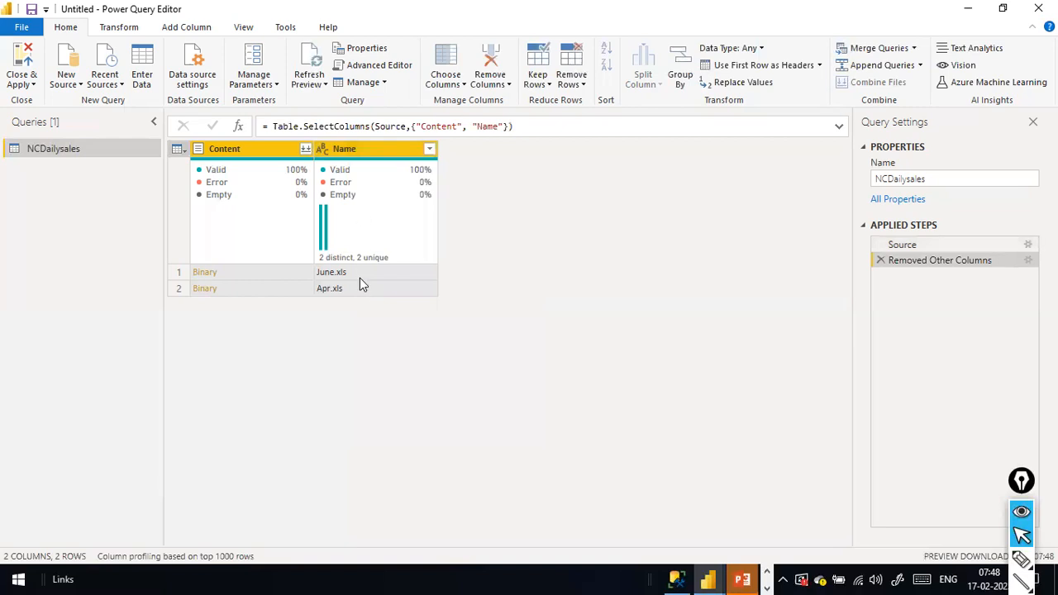
Start combining the binary files of the Content column and reposition the Combine Files dialog over the editor.
{"action": "left_click_drag", "start_coordinate": [594, 186], "coordinate": [306, 148]}
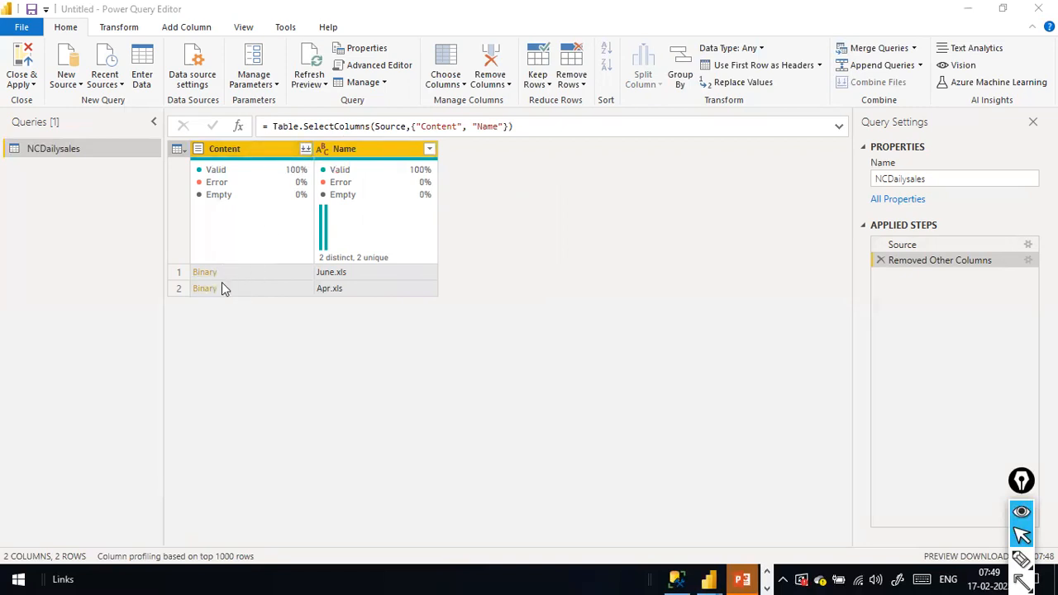
{"action": "left_click", "coordinate": [306, 153]}
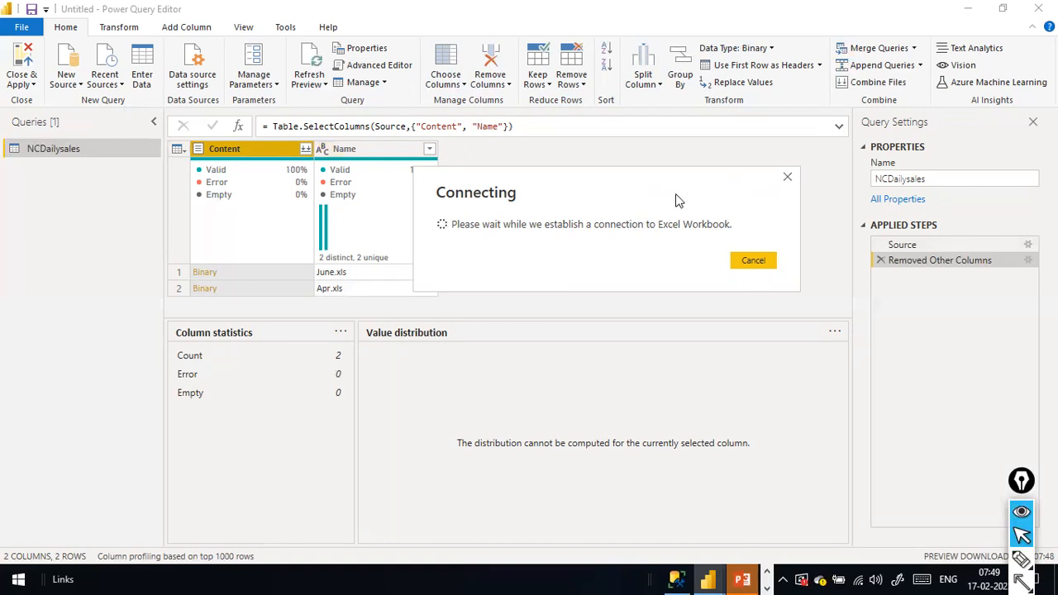
{"action": "left_click_drag", "start_coordinate": [676, 200], "coordinate": [639, 174]}
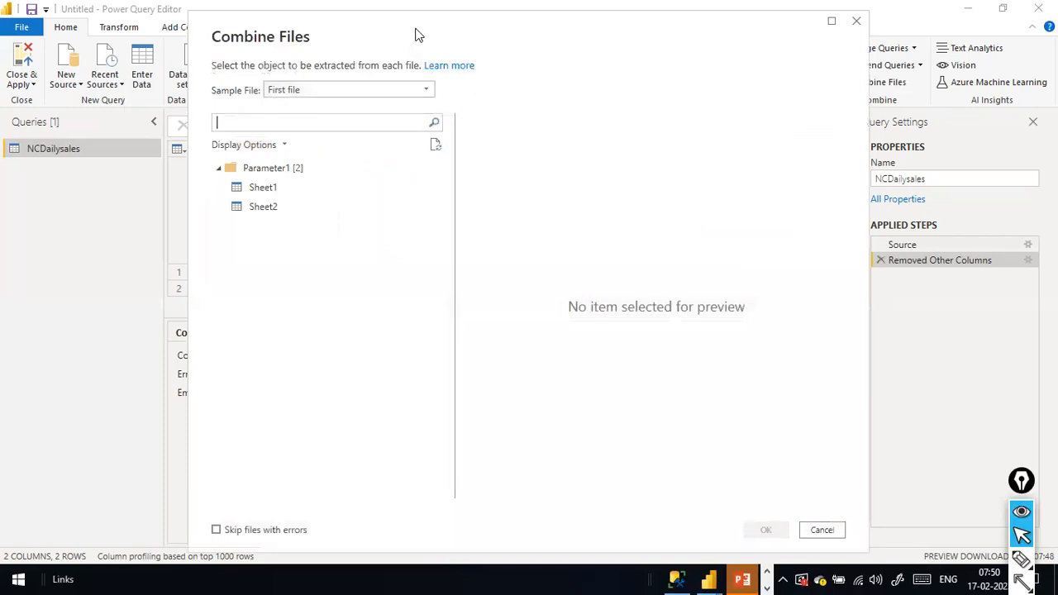
{"action": "left_click_drag", "start_coordinate": [432, 30], "coordinate": [632, 50]}
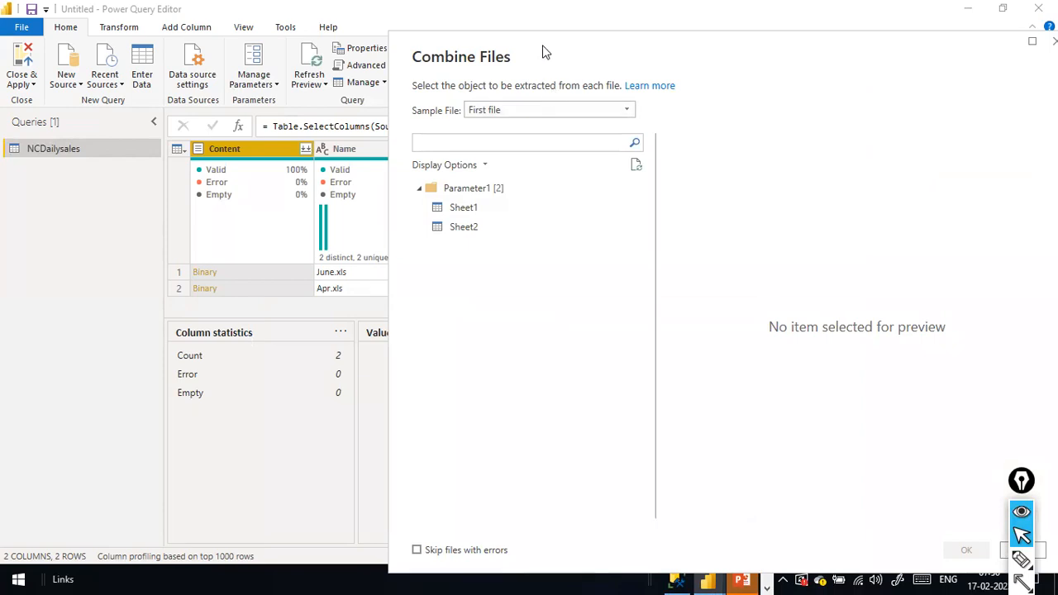
{"action": "left_click_drag", "start_coordinate": [546, 50], "coordinate": [358, 53]}
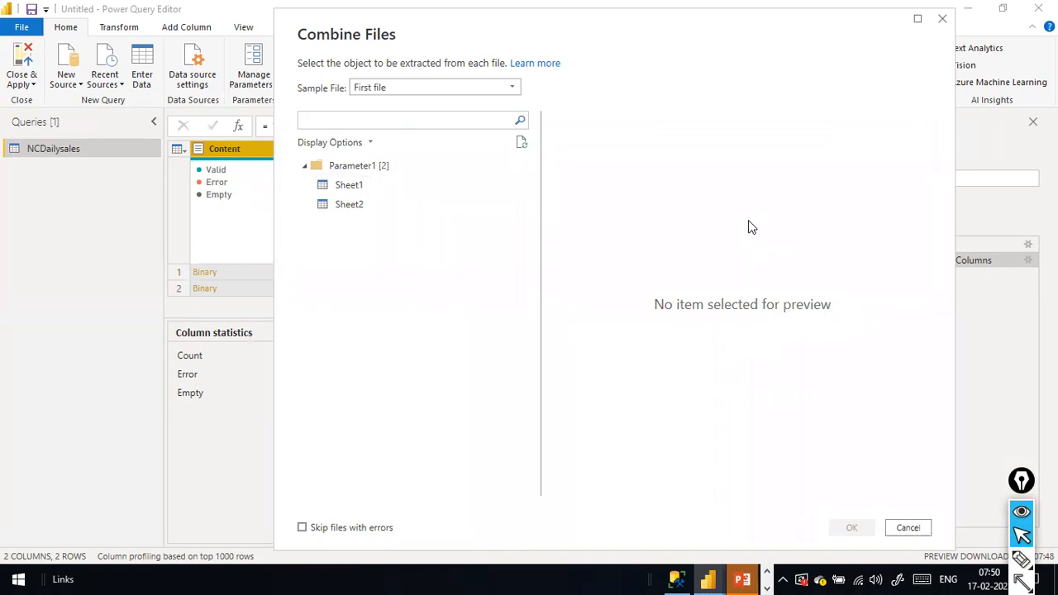
Preview Sheet1 and Sheet2 of the first file in Combine Files and check the Sample File choices.
{"action": "left_click", "coordinate": [372, 192]}
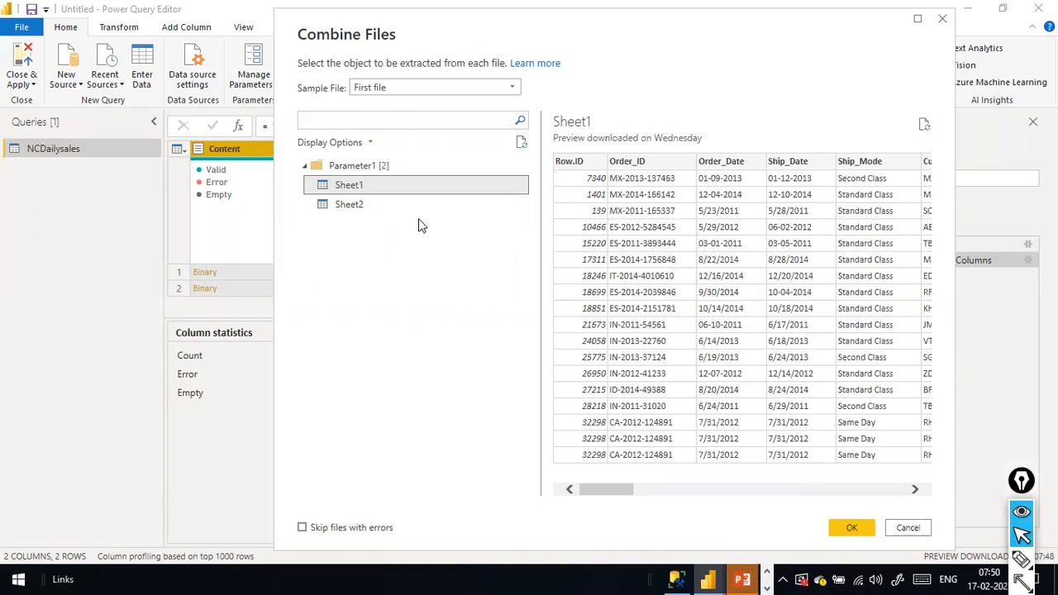
{"action": "left_click", "coordinate": [385, 203]}
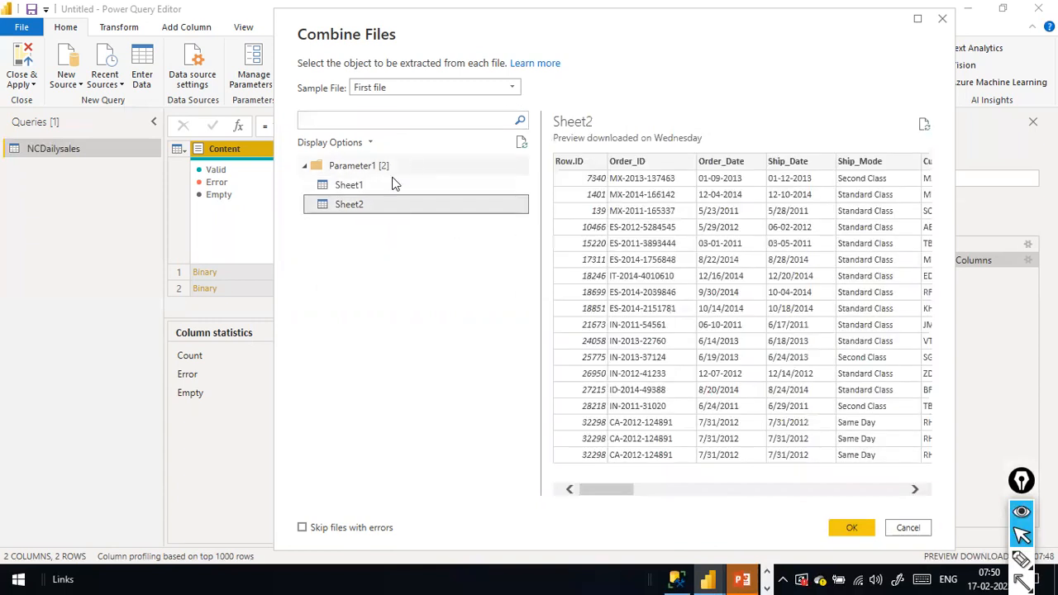
{"action": "left_click", "coordinate": [516, 84]}
{"action": "left_click", "coordinate": [516, 84]}
Combine the files from the whole Parameter1 folder in Combine Files and refresh the resulting NCDailysales preview.
{"action": "left_click", "coordinate": [368, 169]}
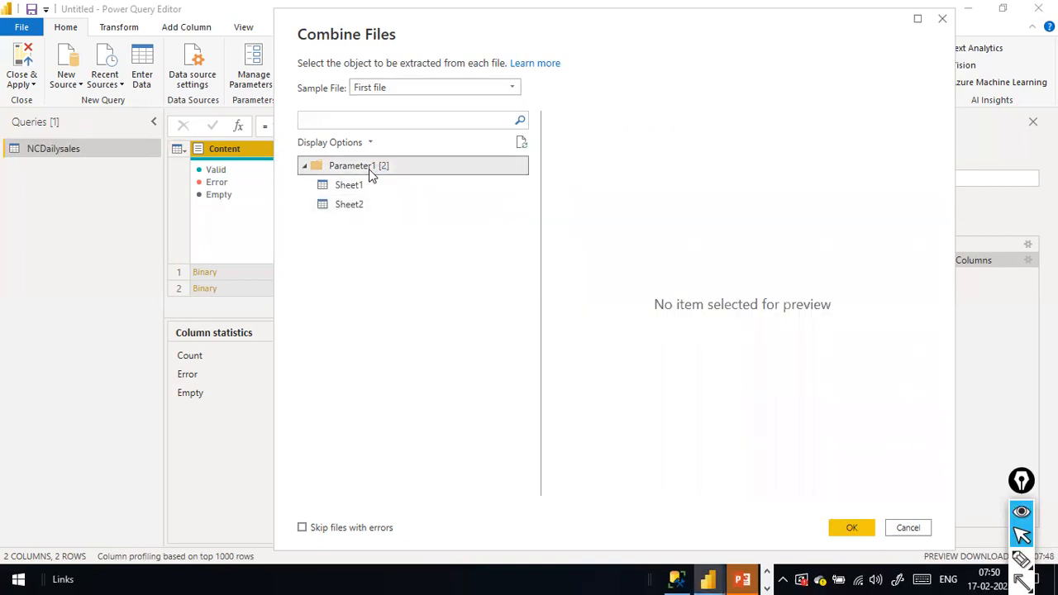
{"action": "left_click", "coordinate": [510, 91]}
{"action": "left_click", "coordinate": [510, 98]}
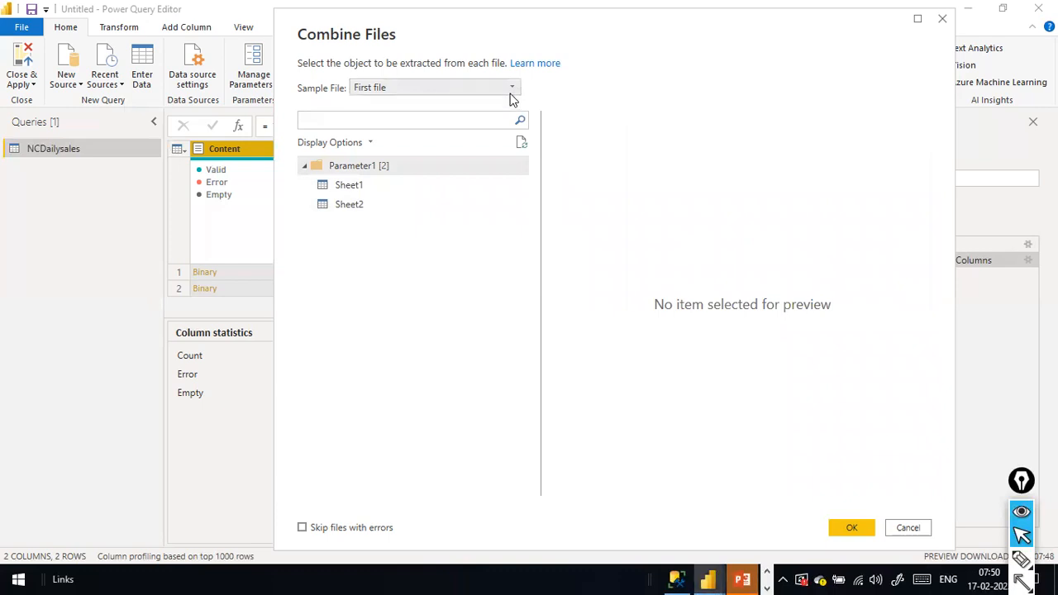
{"action": "right_click", "coordinate": [370, 169]}
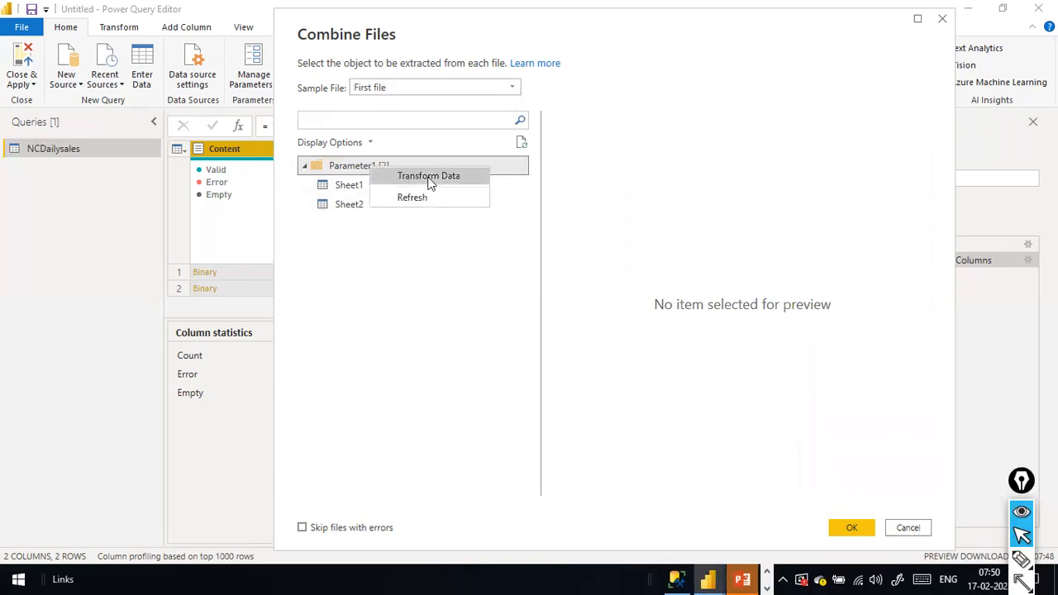
{"action": "left_click", "coordinate": [652, 211]}
{"action": "left_click", "coordinate": [372, 188]}
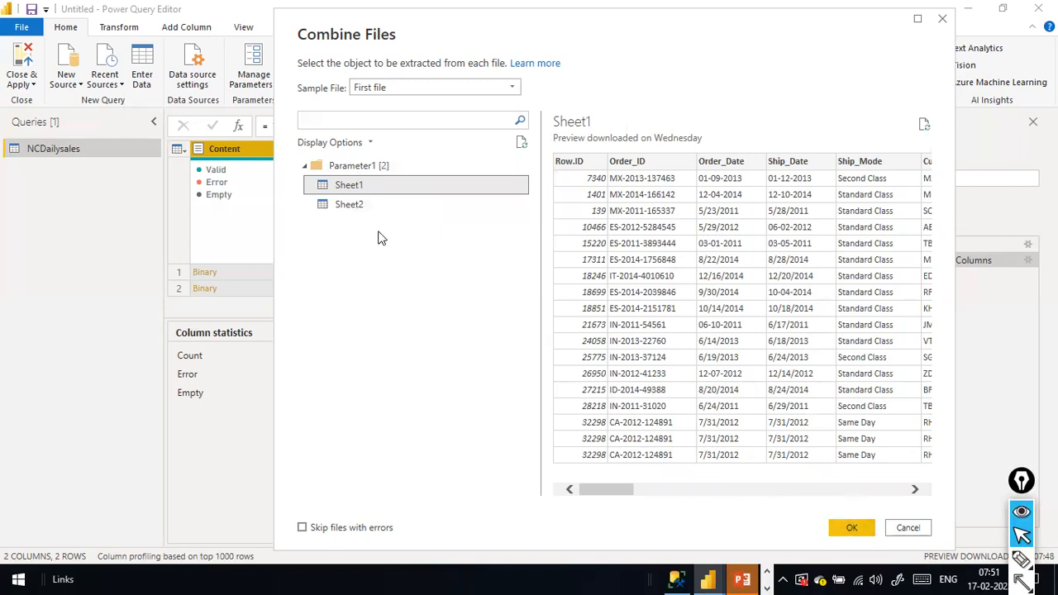
{"action": "left_click", "coordinate": [353, 167]}
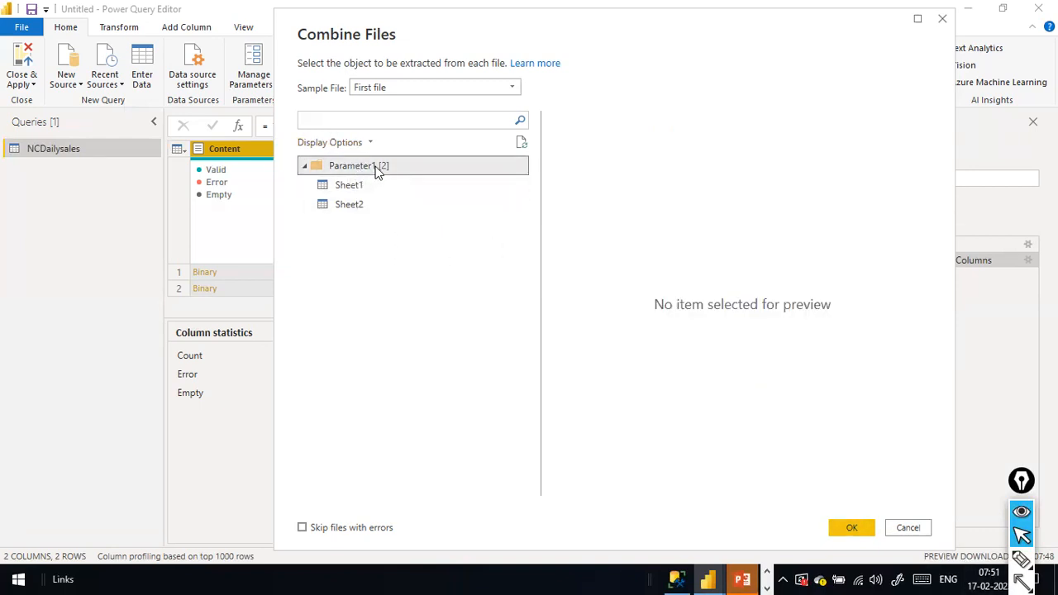
{"action": "right_click", "coordinate": [376, 168]}
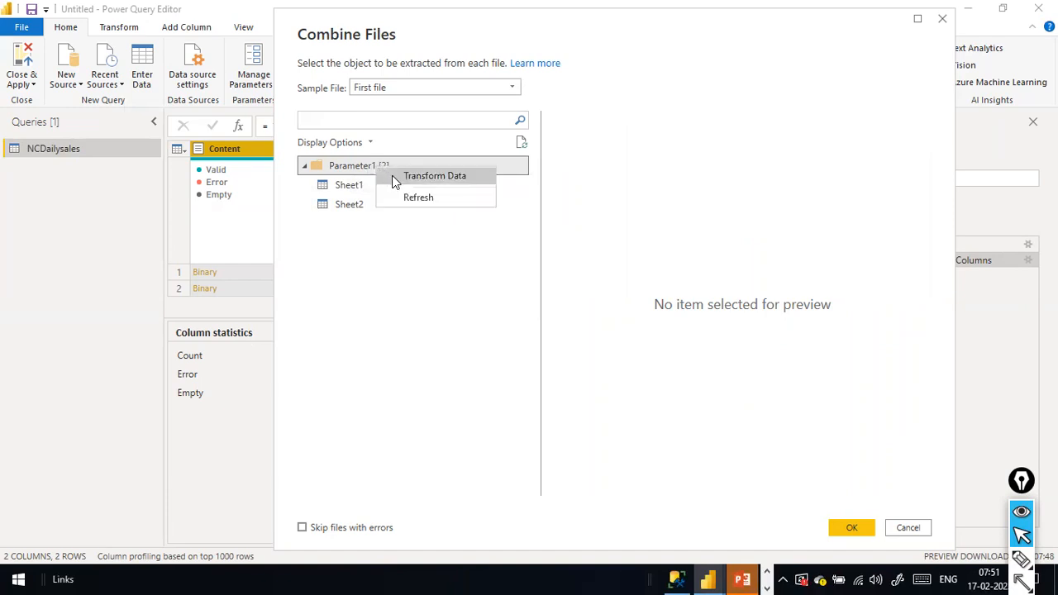
{"action": "left_click", "coordinate": [414, 181]}
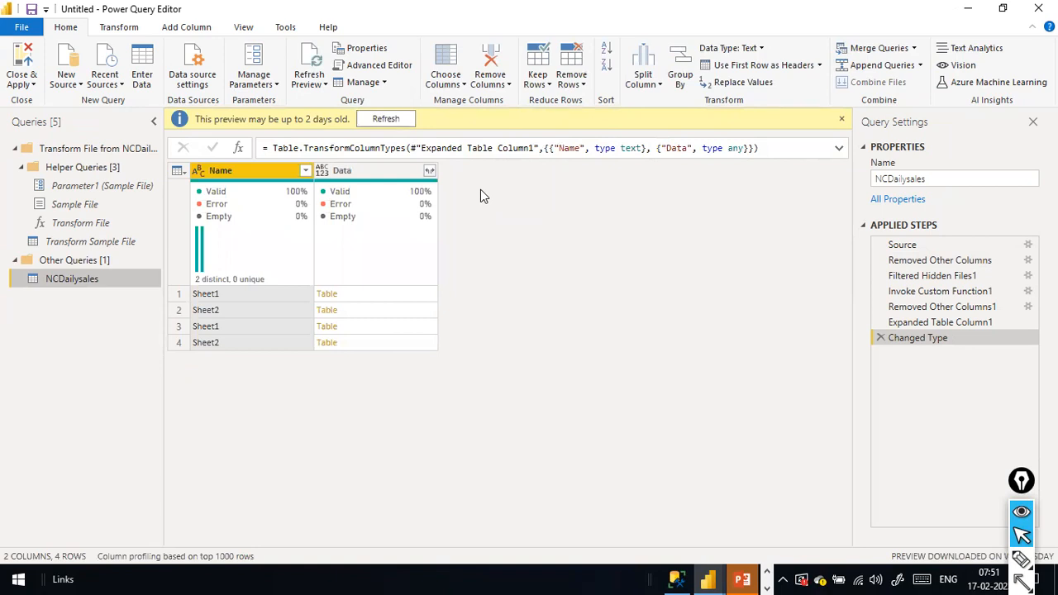
{"action": "left_click", "coordinate": [411, 119]}
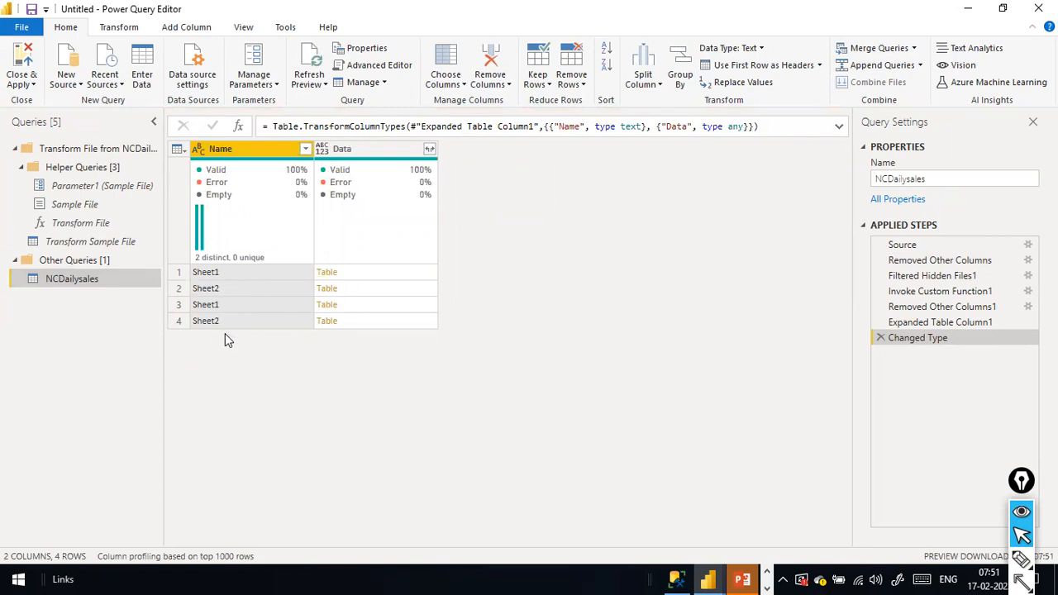
Check the contents of the NCDailysales folder in File Explorer, and return to Power Query Editor.
{"action": "key", "text": "alt+Tab"}
{"action": "key", "text": "alt+Tab"}
{"action": "key", "text": "alt+Tab"}
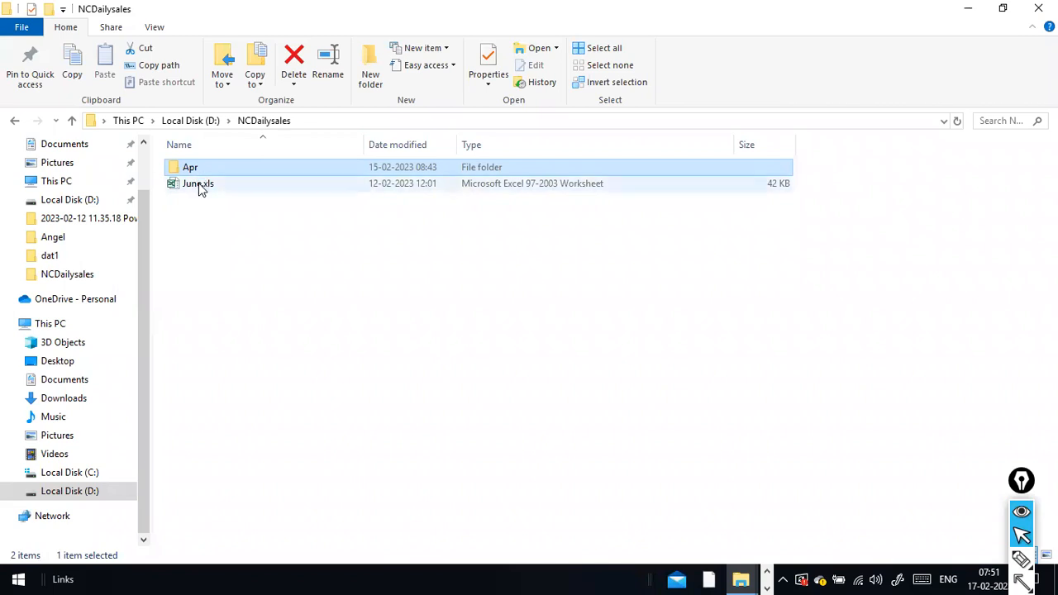
{"action": "key", "text": "alt+Tab"}
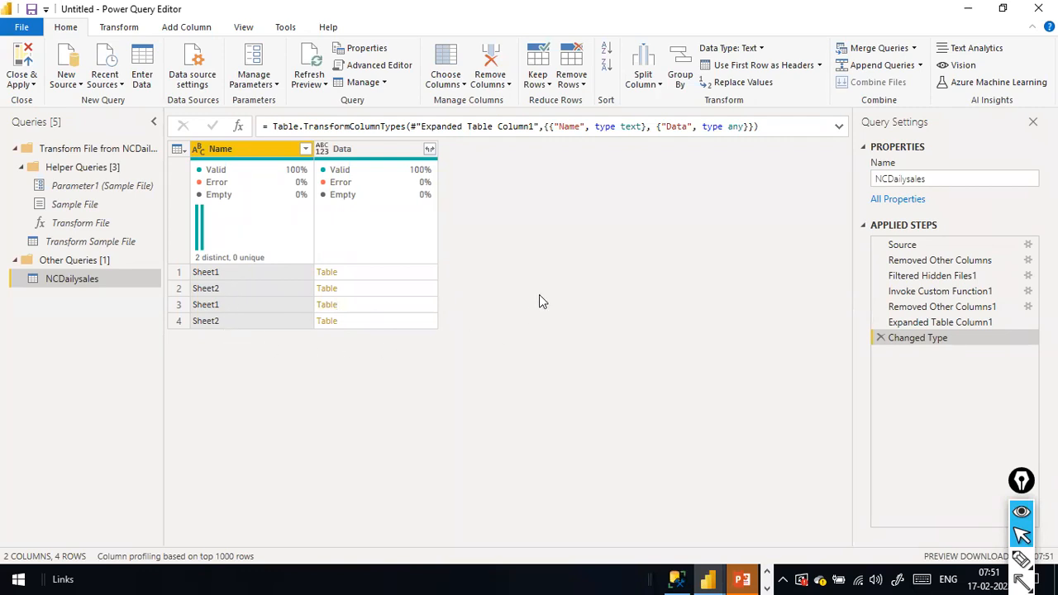
Expand the Data column into all its listed columns without using the original column name as prefix.
{"action": "left_click", "coordinate": [430, 150]}
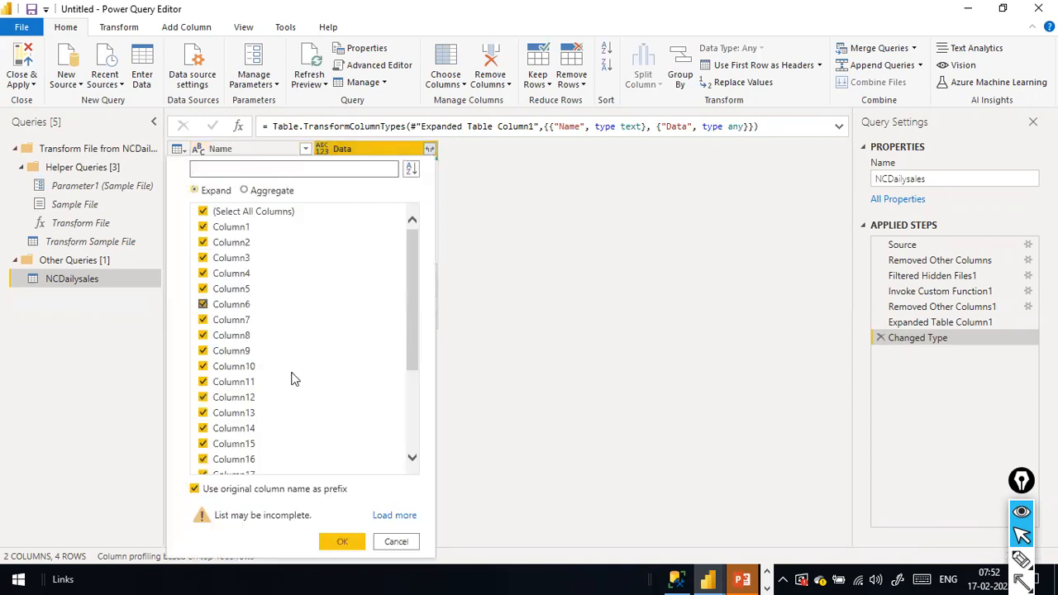
{"action": "scroll", "coordinate": [297, 351], "scroll_direction": "down", "scroll_amount": 3}
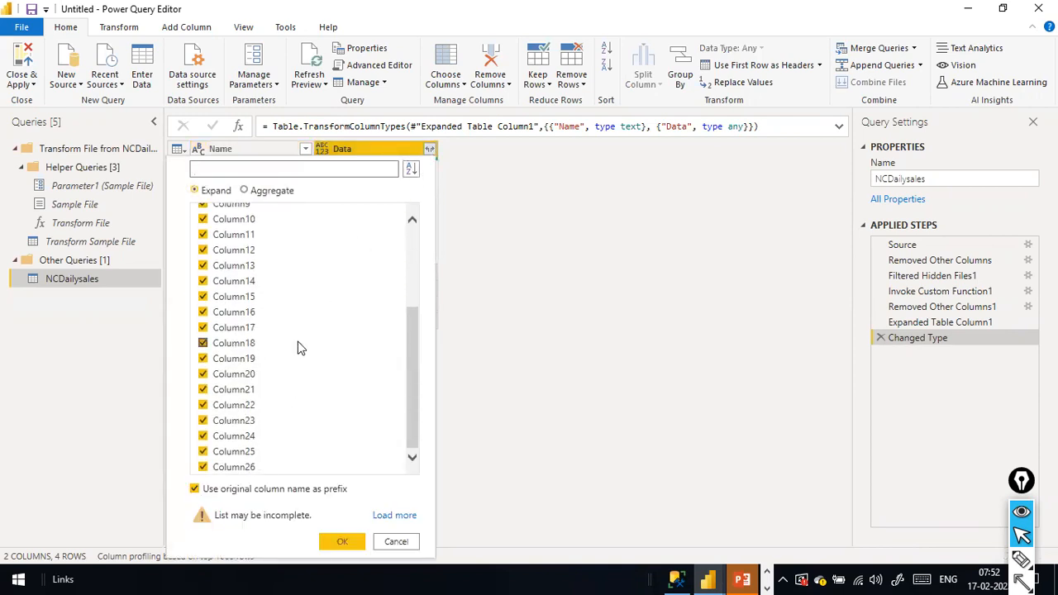
{"action": "left_click", "coordinate": [195, 491]}
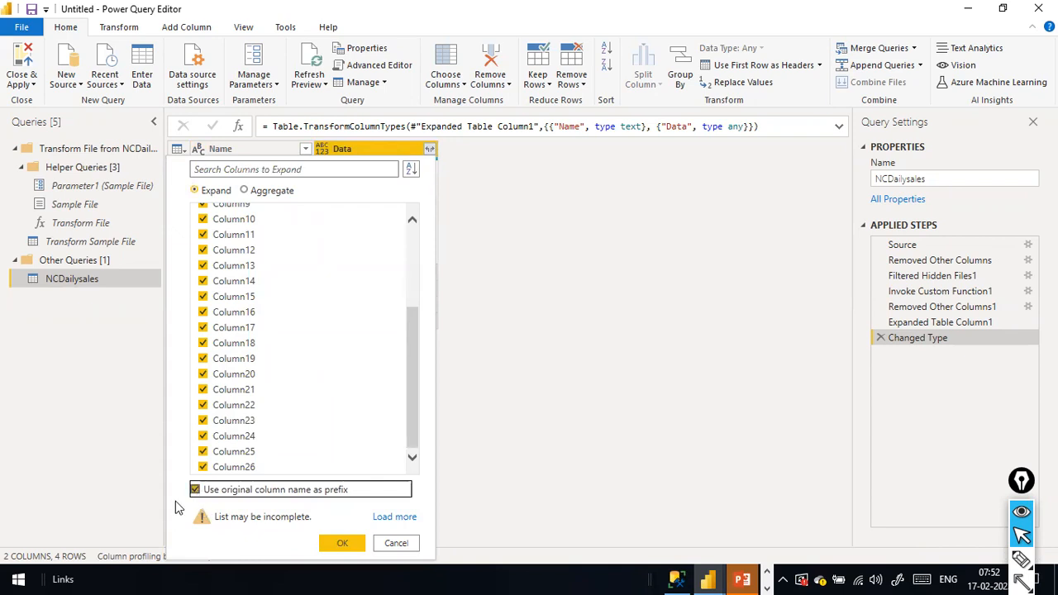
{"action": "mouse_move", "coordinate": [99, 468]}
{"action": "left_mouse_down"}
{"action": "mouse_move", "coordinate": [153, 491]}
{"action": "mouse_move", "coordinate": [188, 488]}
{"action": "left_mouse_up"}
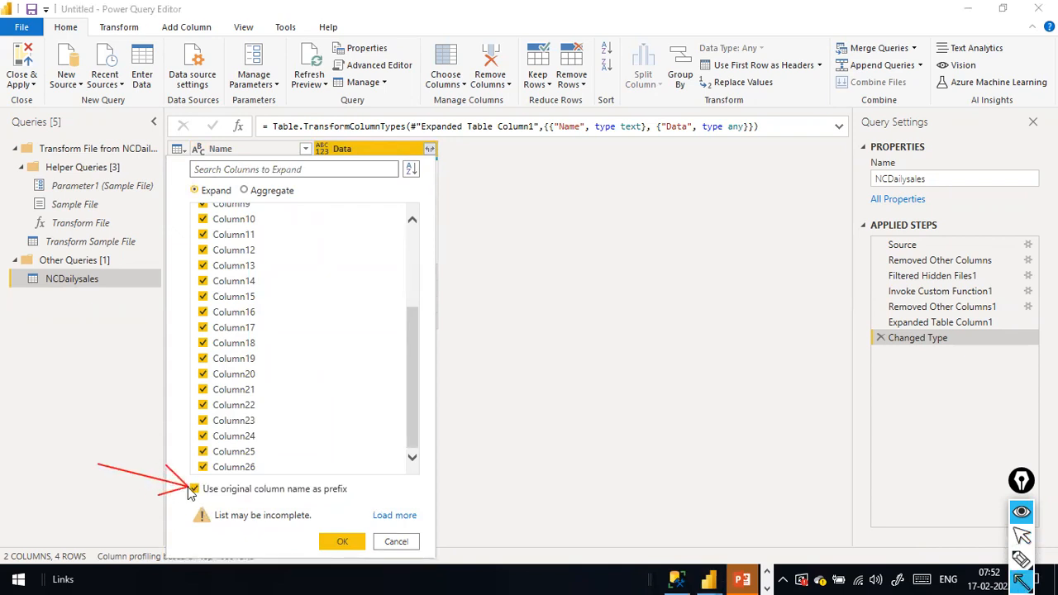
{"action": "key", "text": "Escape"}
{"action": "left_click", "coordinate": [206, 493]}
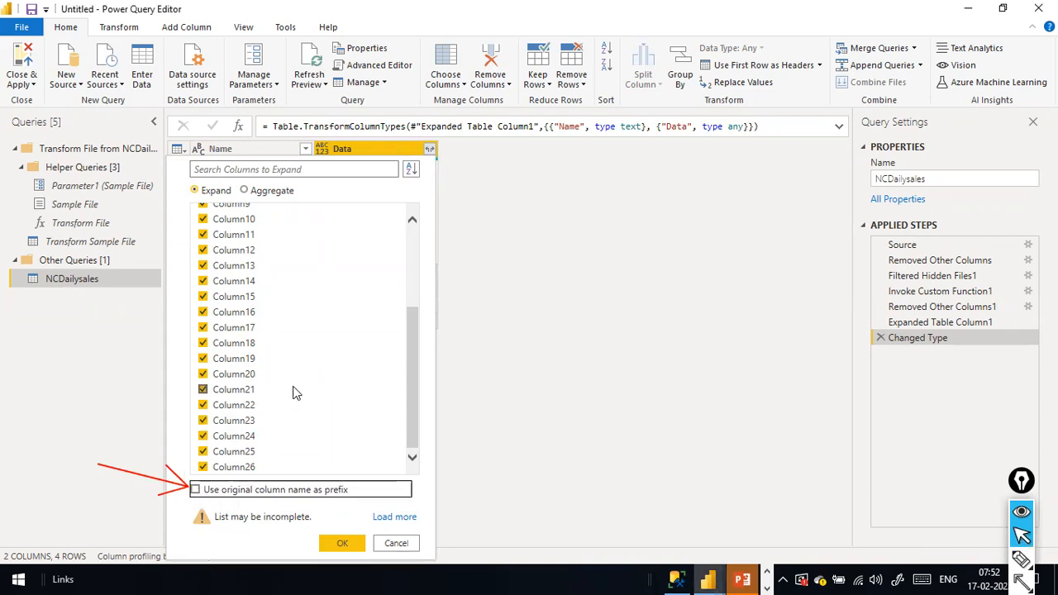
{"action": "scroll", "coordinate": [294, 386], "scroll_direction": "up", "scroll_amount": 3}
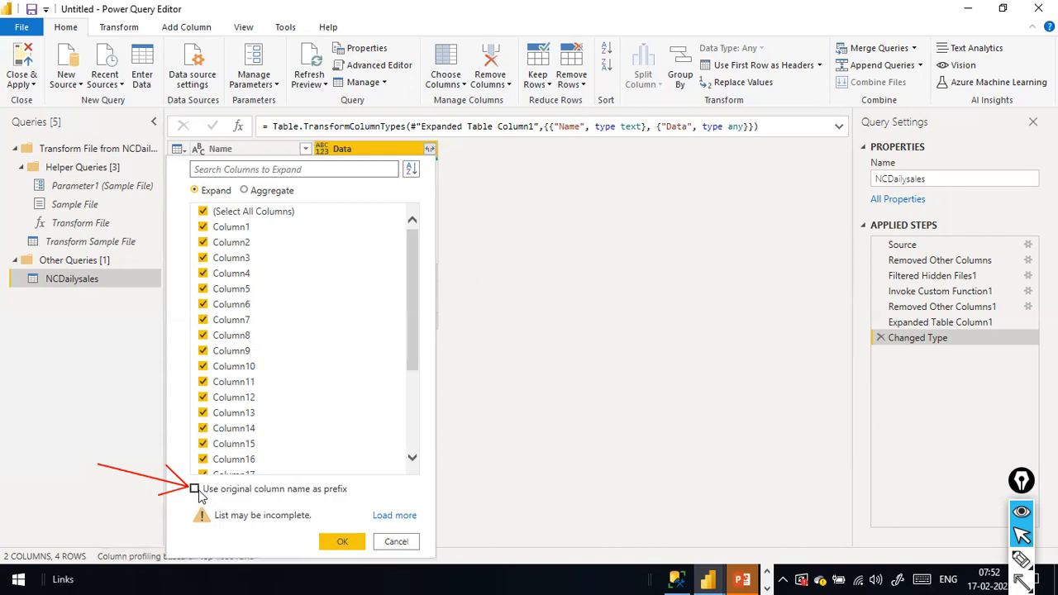
{"action": "left_click", "coordinate": [341, 542]}
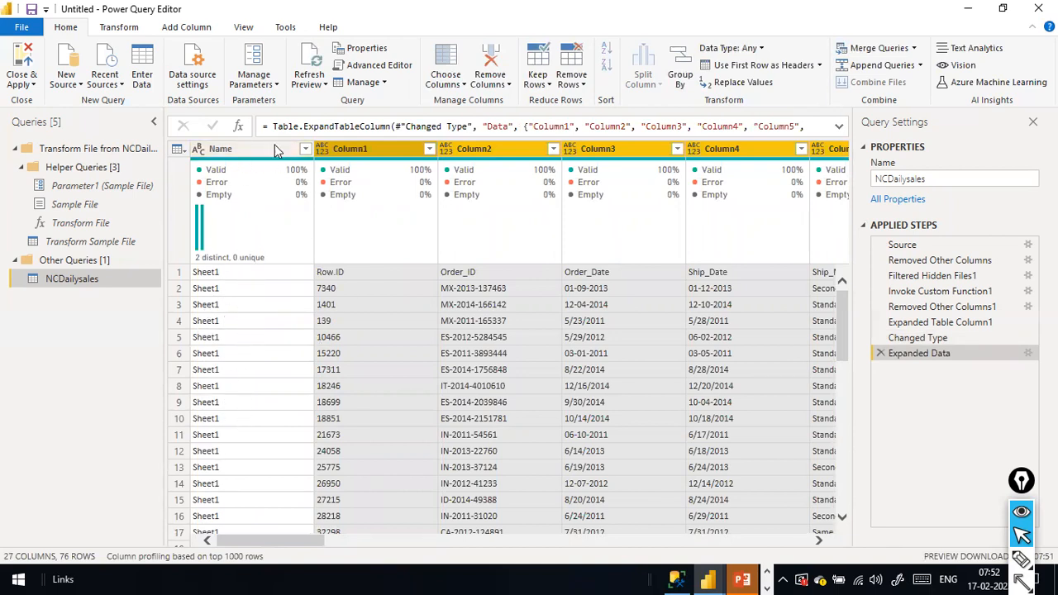
Apply a filter on the Name column with both Sheet1 and Sheet2 selected, and remove the Name column.
{"action": "left_click", "coordinate": [304, 149]}
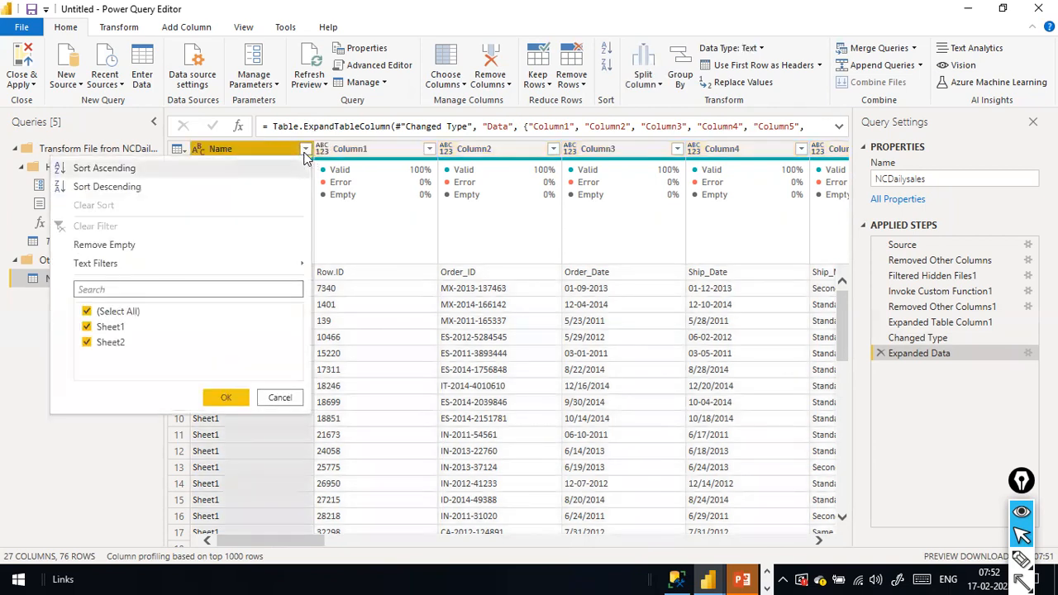
{"action": "left_click", "coordinate": [279, 397]}
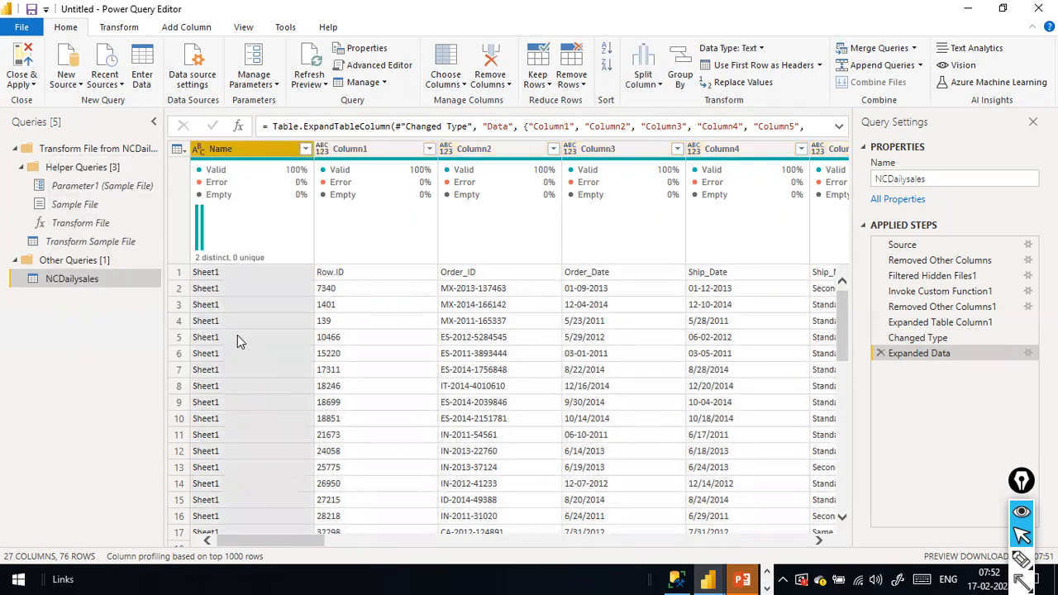
{"action": "left_click", "coordinate": [306, 149]}
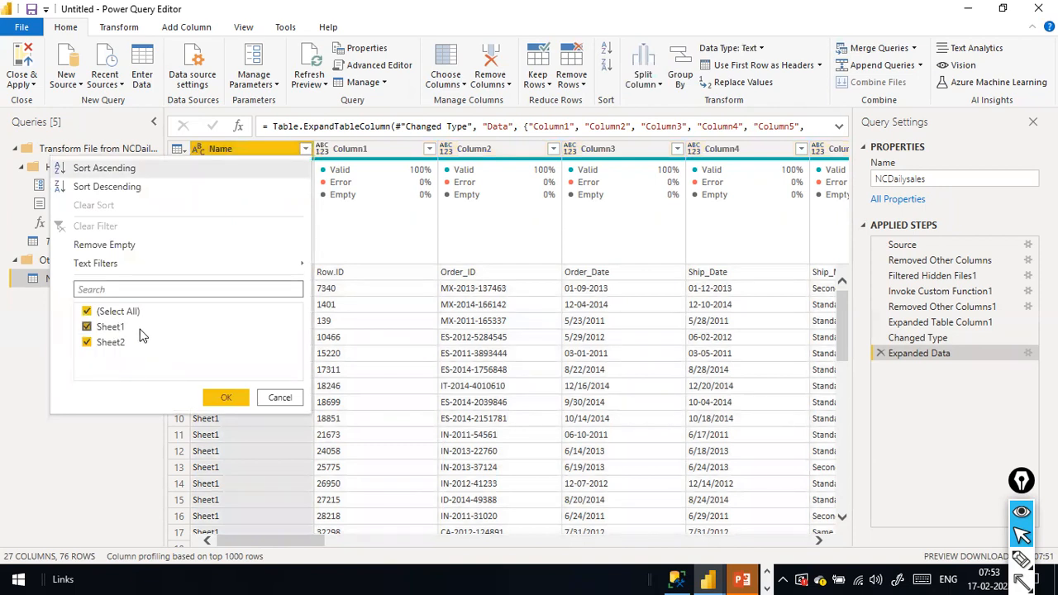
{"action": "left_click", "coordinate": [116, 344]}
{"action": "left_click", "coordinate": [86, 343]}
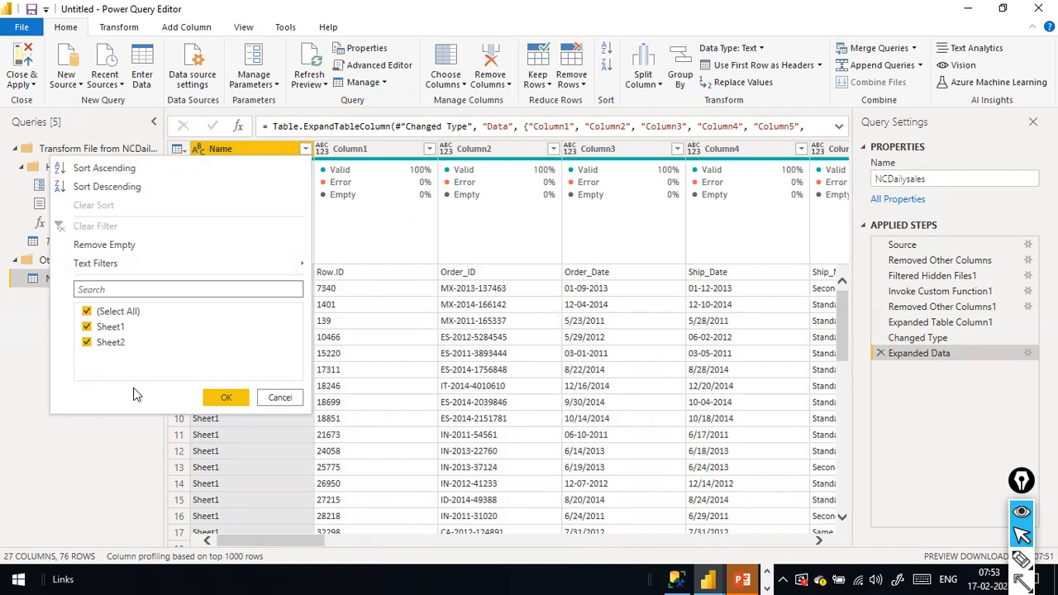
{"action": "left_click", "coordinate": [223, 400]}
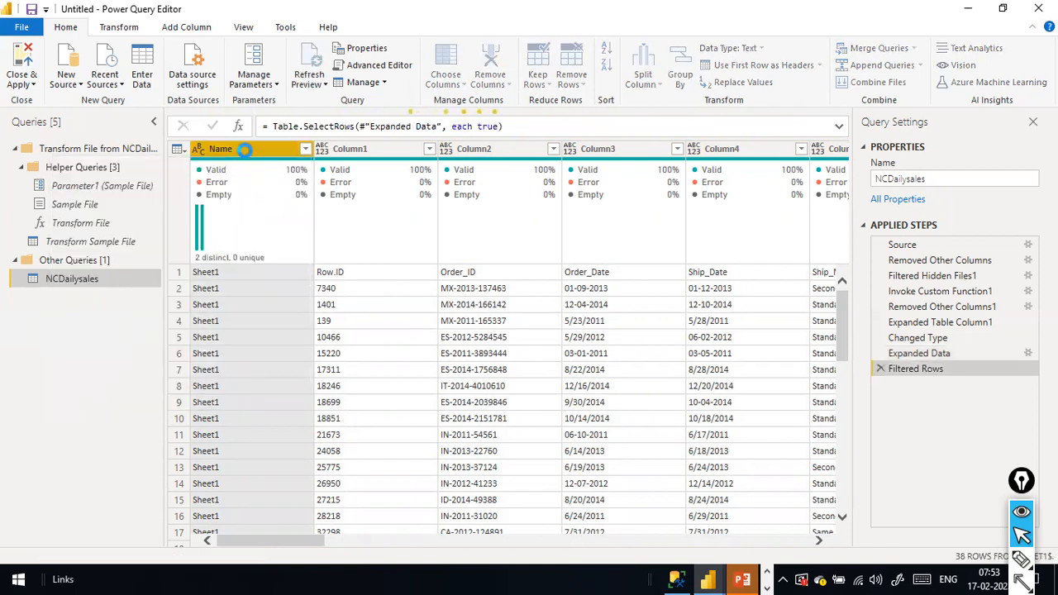
{"action": "right_click", "coordinate": [244, 151]}
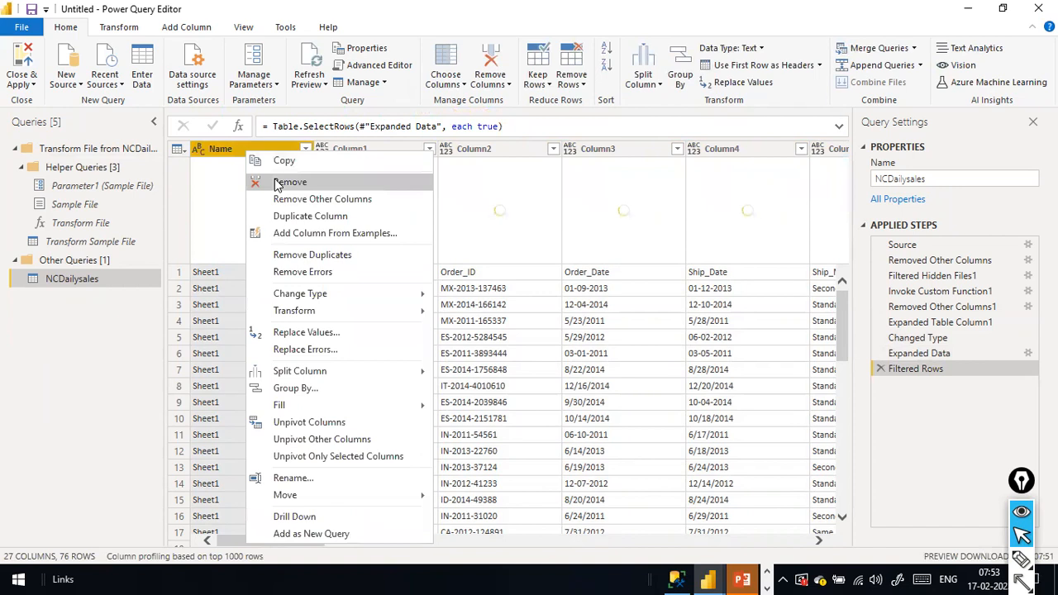
{"action": "left_click", "coordinate": [256, 180]}
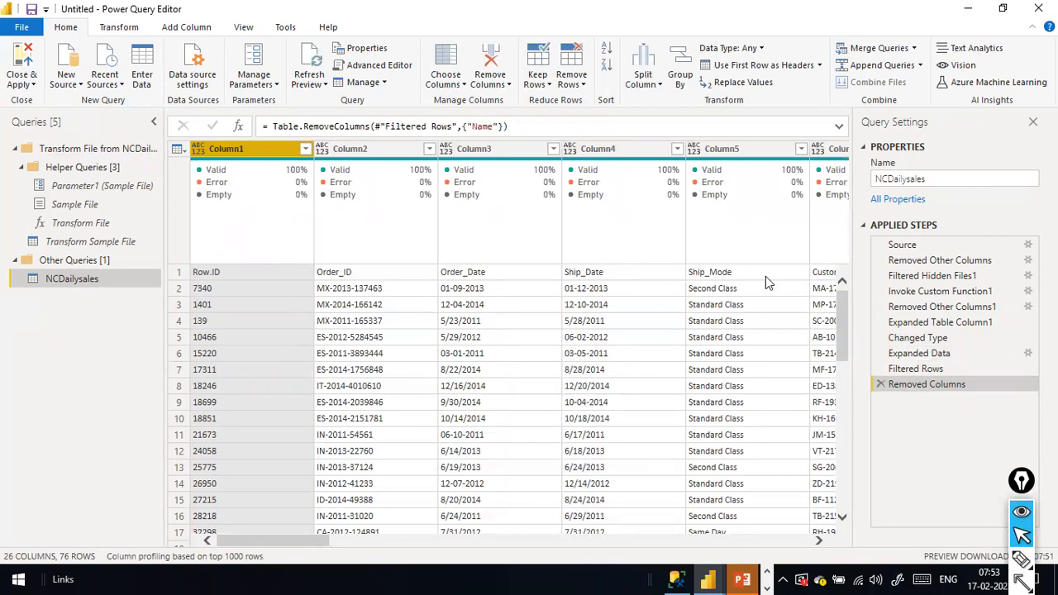
{"action": "key", "text": "ctrl+shift+a"}
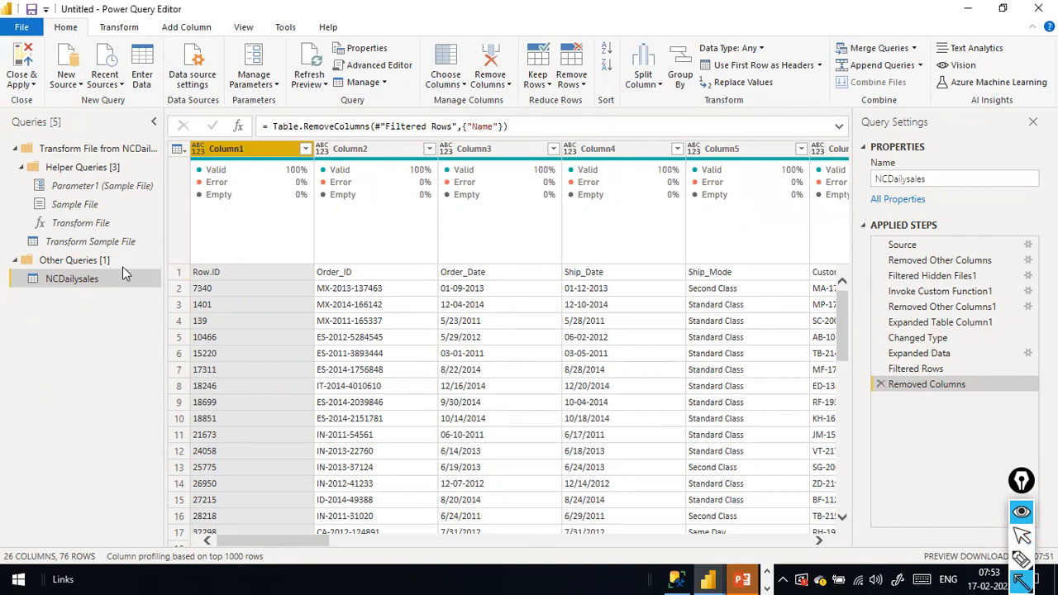
{"action": "left_click_drag", "start_coordinate": [123, 266], "coordinate": [178, 272]}
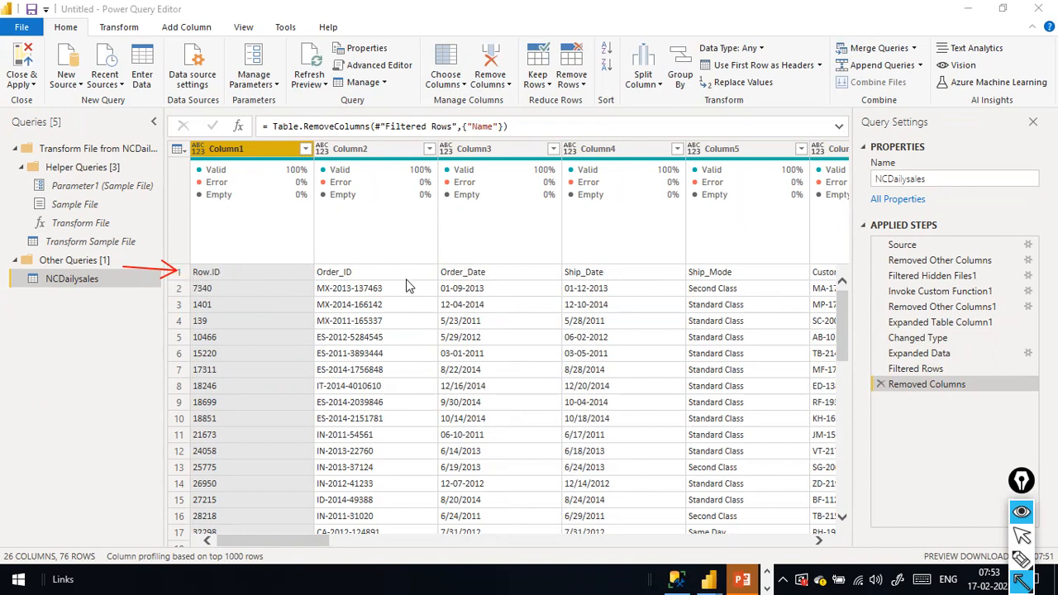
{"action": "left_click_drag", "start_coordinate": [348, 271], "coordinate": [370, 157]}
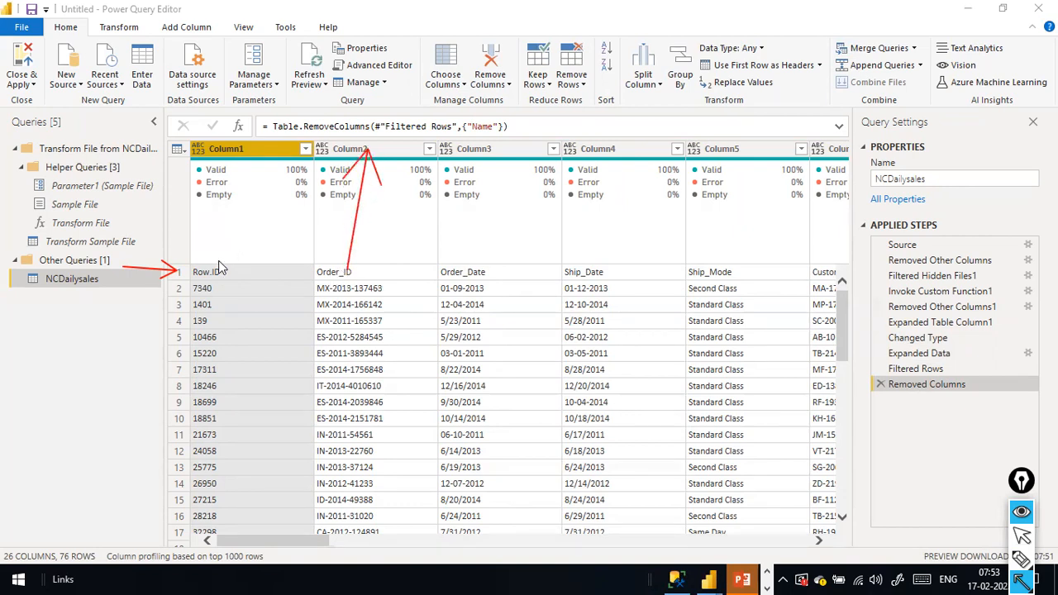
{"action": "left_click_drag", "start_coordinate": [217, 273], "coordinate": [232, 154]}
{"action": "left_click_drag", "start_coordinate": [463, 266], "coordinate": [466, 144]}
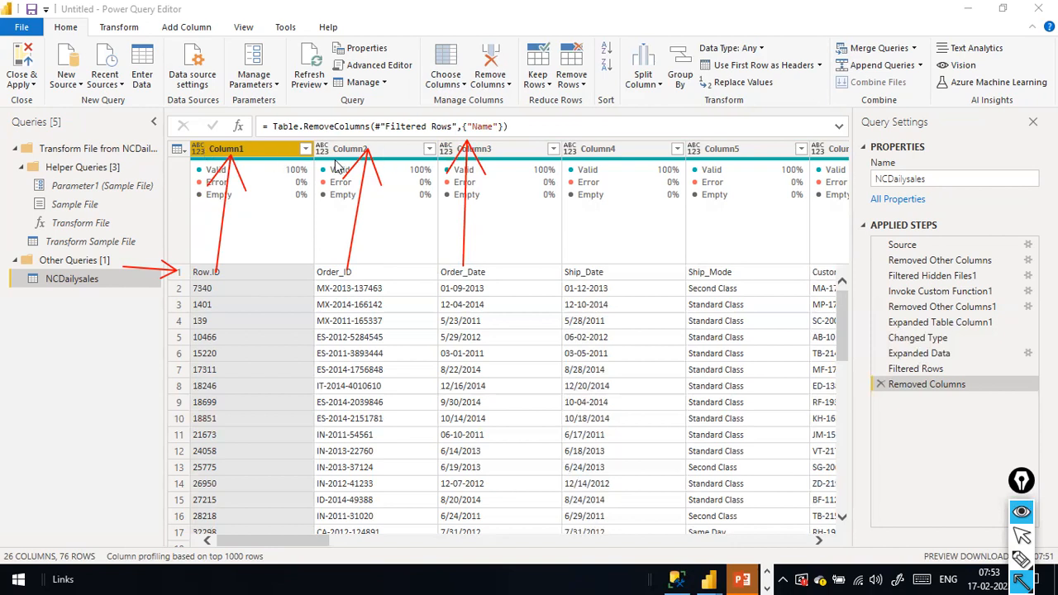
{"action": "key", "text": "ctrl+shift+2"}
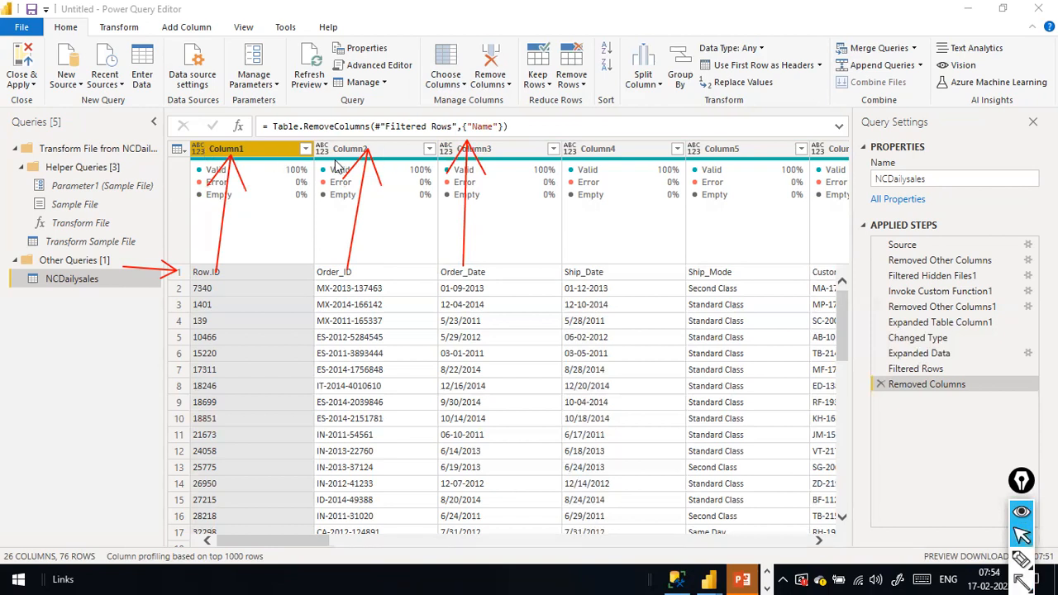
Promote the first row of the NCDailysales query to column headers.
{"action": "left_click", "coordinate": [116, 28]}
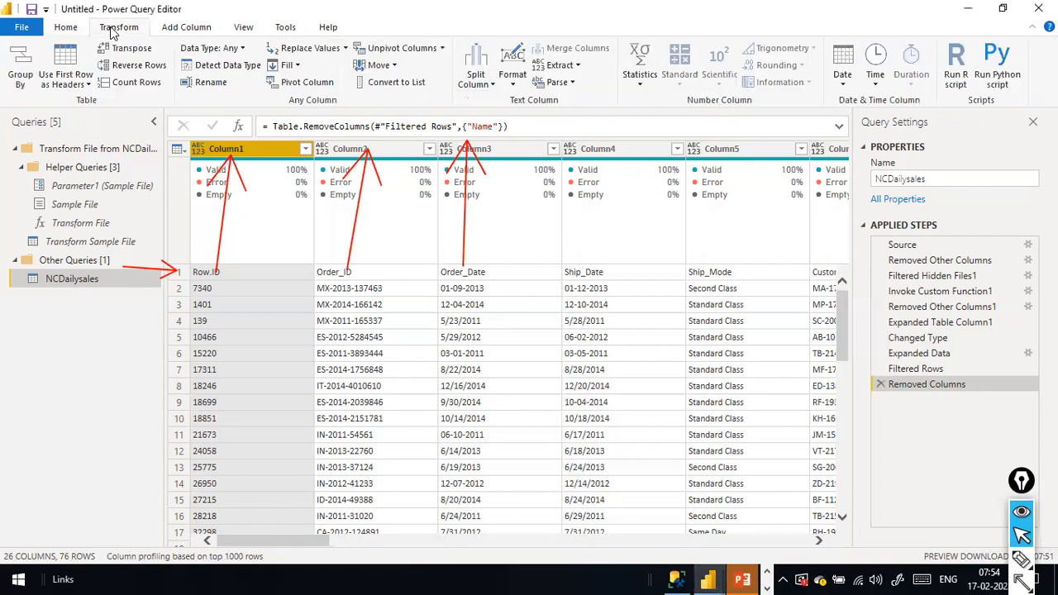
{"action": "left_click", "coordinate": [89, 85]}
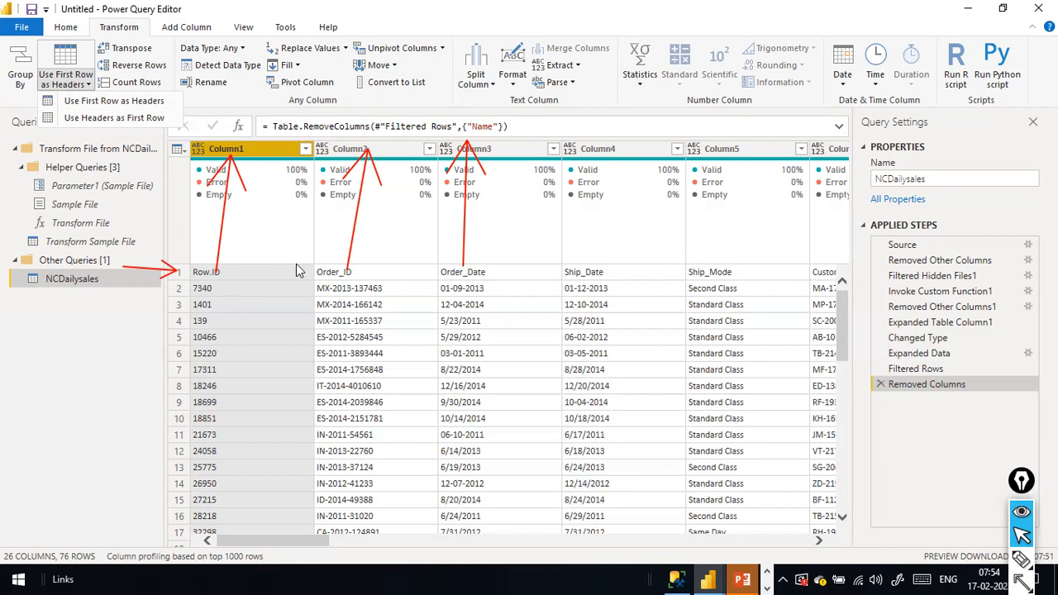
{"action": "left_click", "coordinate": [129, 103]}
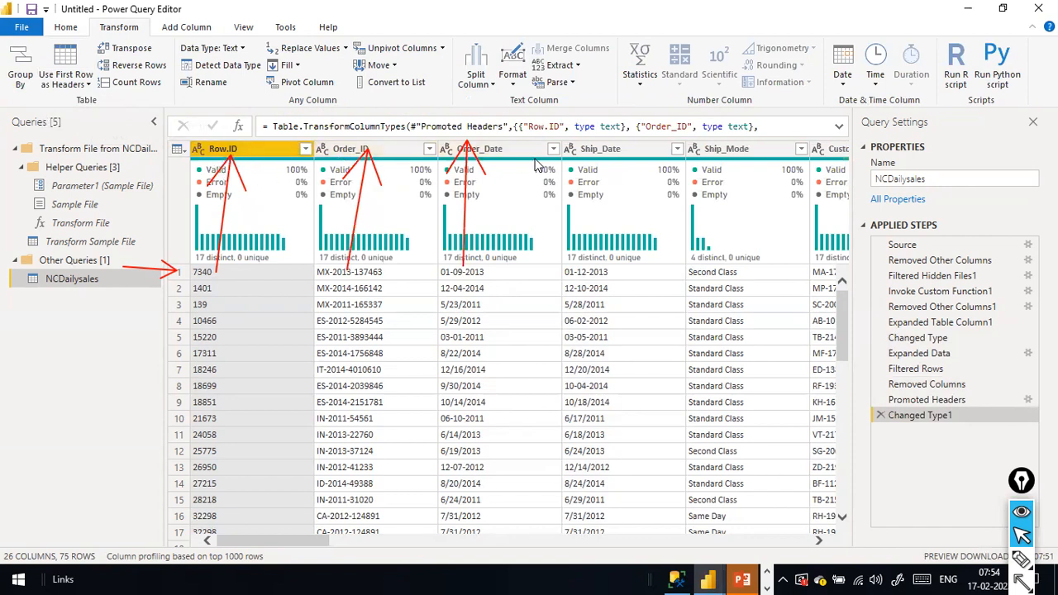
{"action": "mouse_move", "coordinate": [302, 257]}
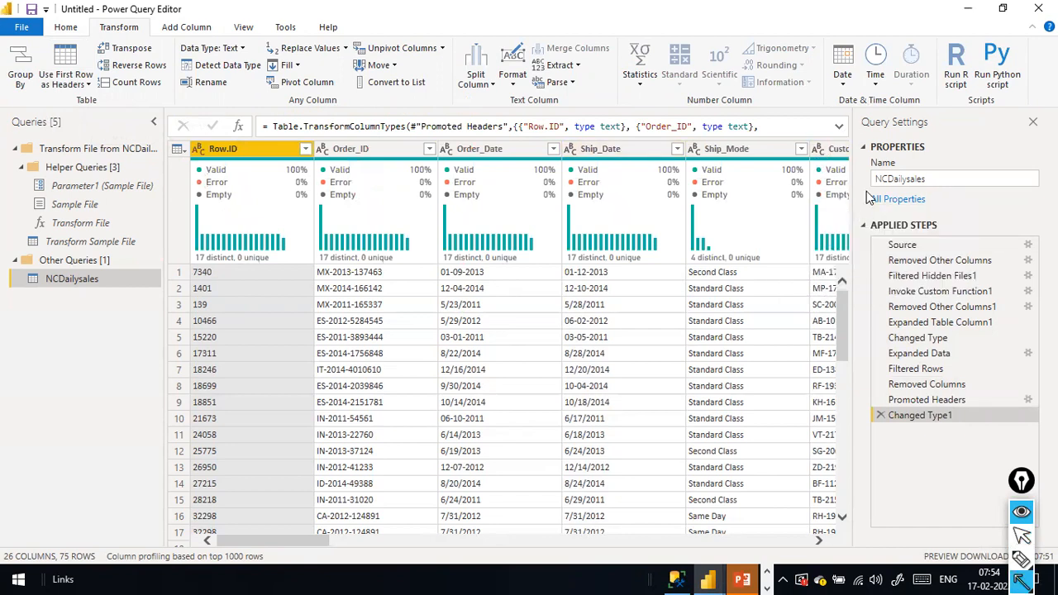
{"action": "left_click_drag", "start_coordinate": [856, 103], "coordinate": [882, 214]}
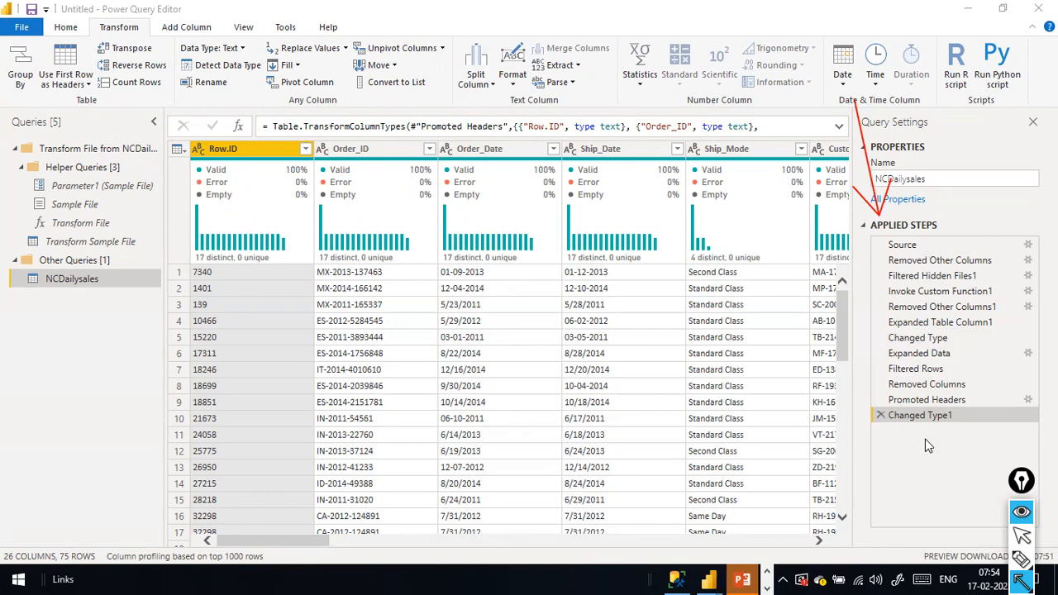
{"action": "key", "text": "ctrl+shift+7"}
{"action": "key", "text": "ctrl+shift+2"}
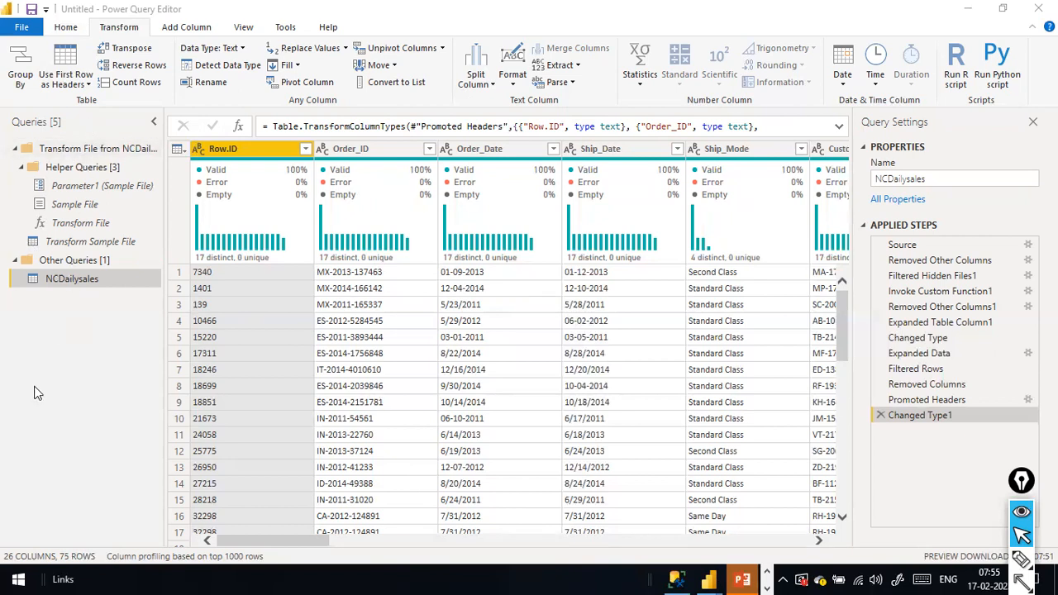
Count the rows of the NCDailysales query, and delete the row-count step from the applied steps.
{"action": "left_click", "coordinate": [133, 82]}
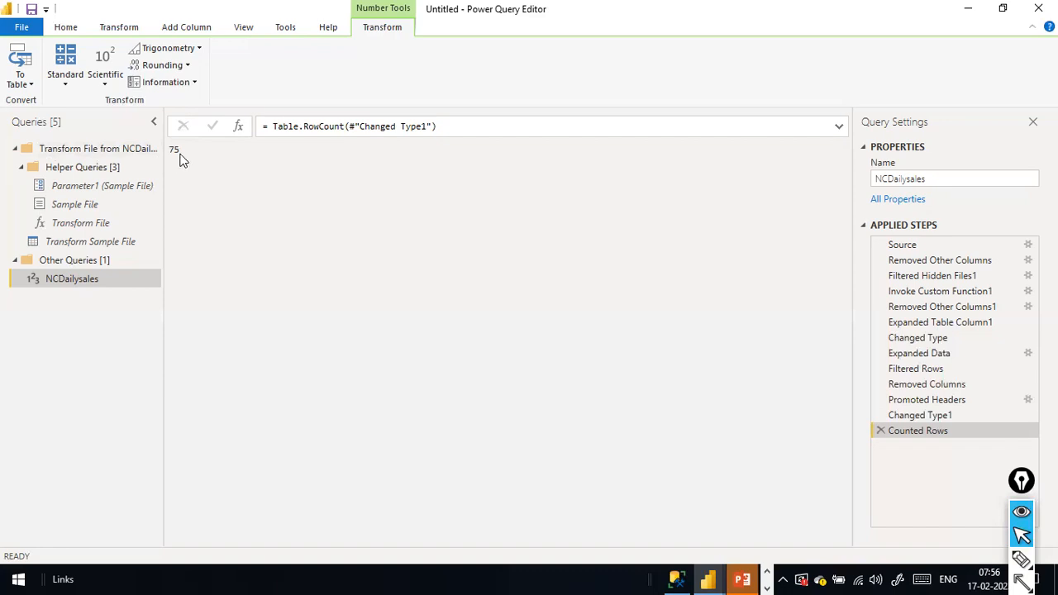
{"action": "left_click", "coordinate": [880, 430]}
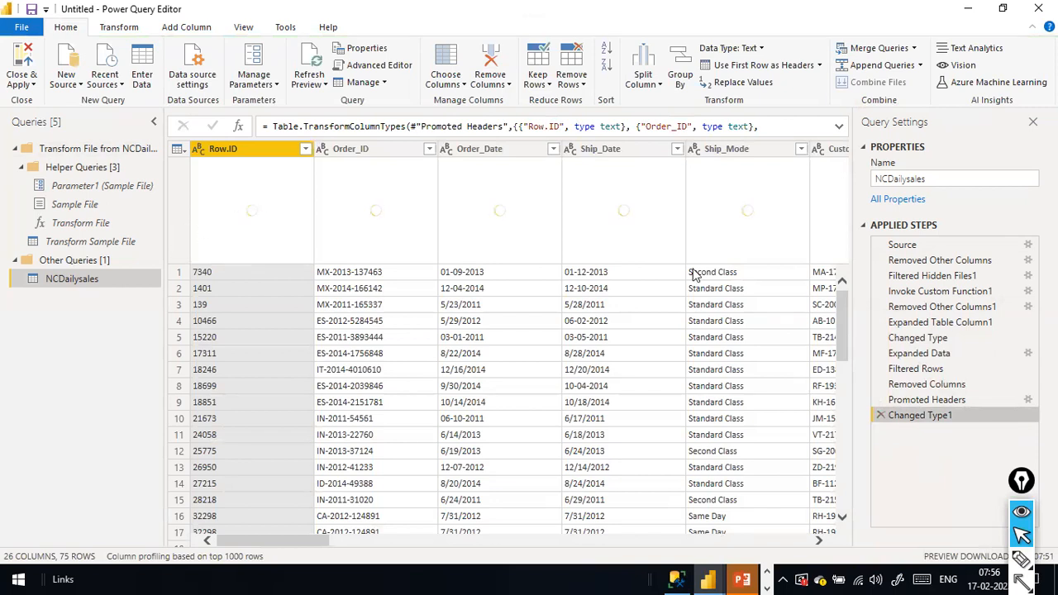
Change the Quantity column to Whole Number and the Discount column to Decimal Number, replacing the current type conversion for each.
{"action": "left_click_drag", "start_coordinate": [299, 539], "coordinate": [724, 518]}
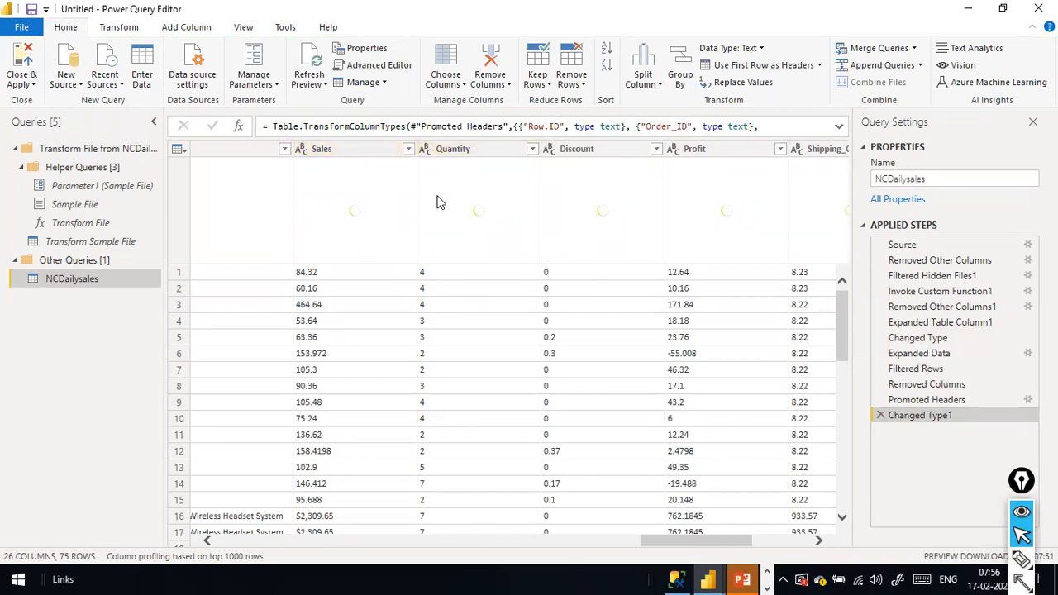
{"action": "left_click", "coordinate": [429, 150]}
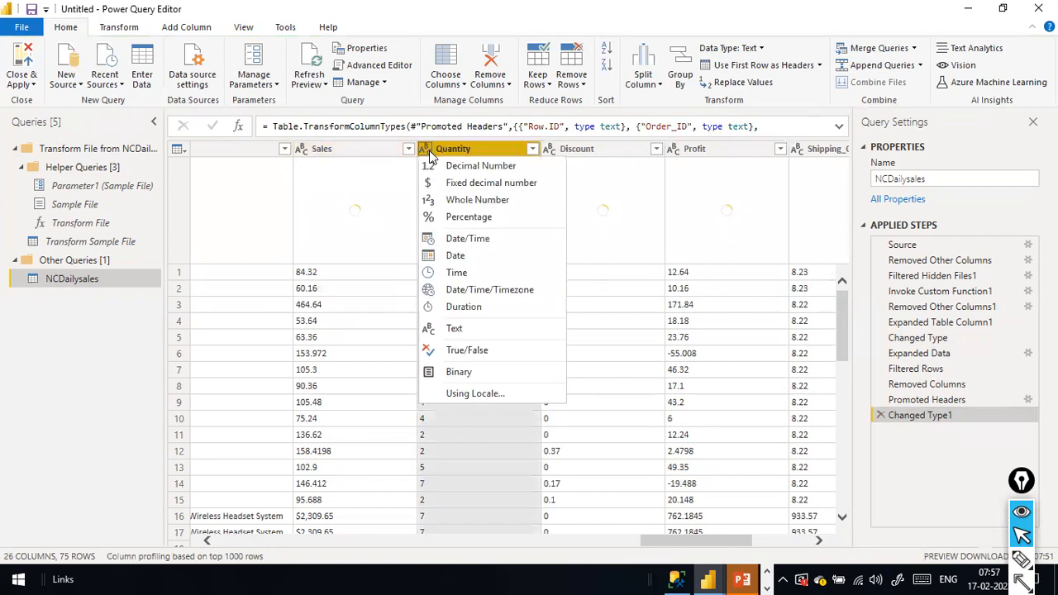
{"action": "left_click", "coordinate": [487, 200]}
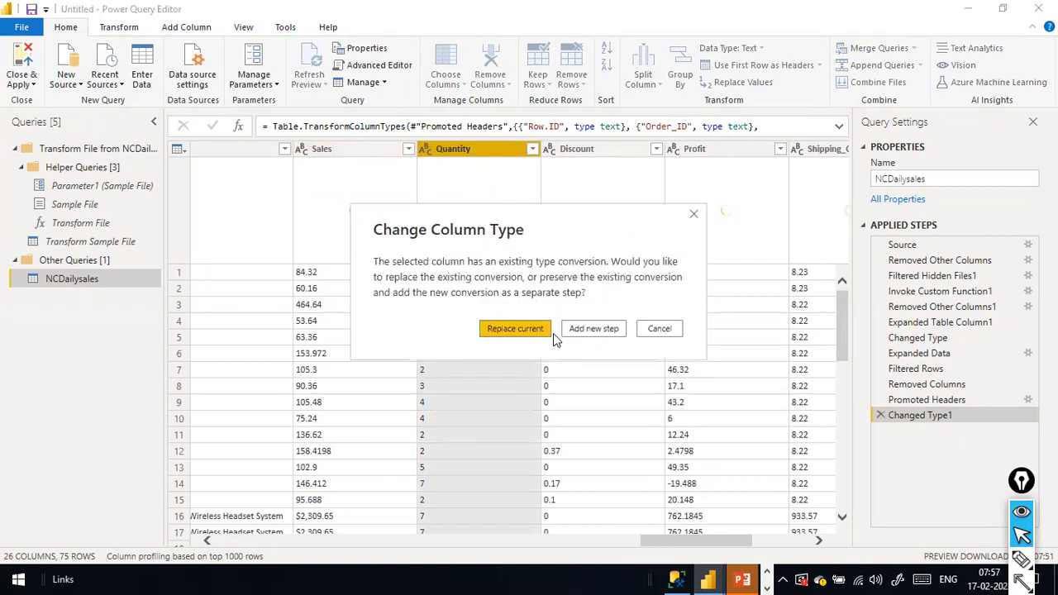
{"action": "left_click", "coordinate": [510, 329]}
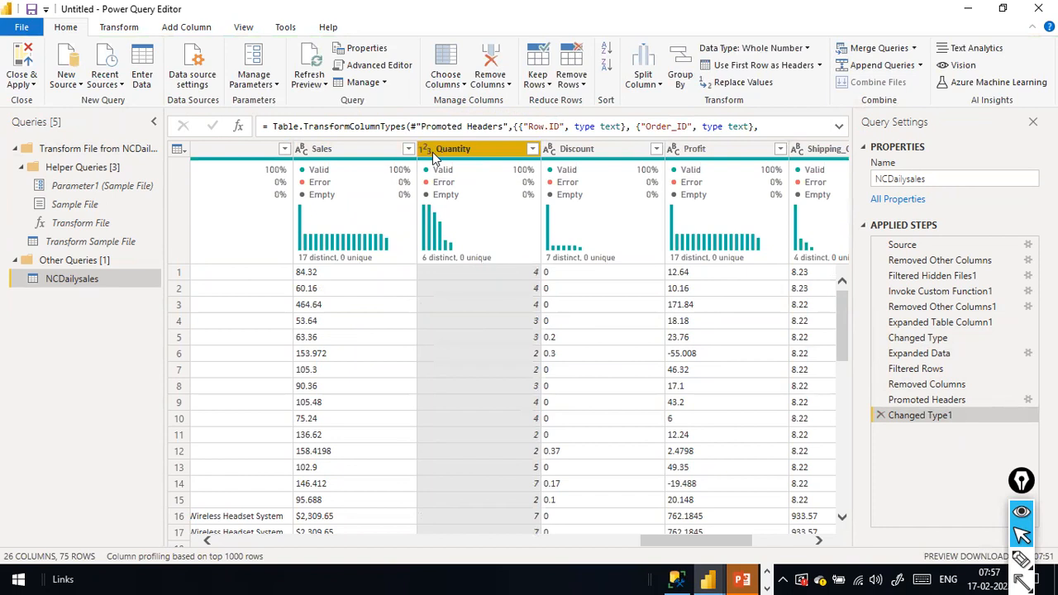
{"action": "left_click", "coordinate": [549, 151]}
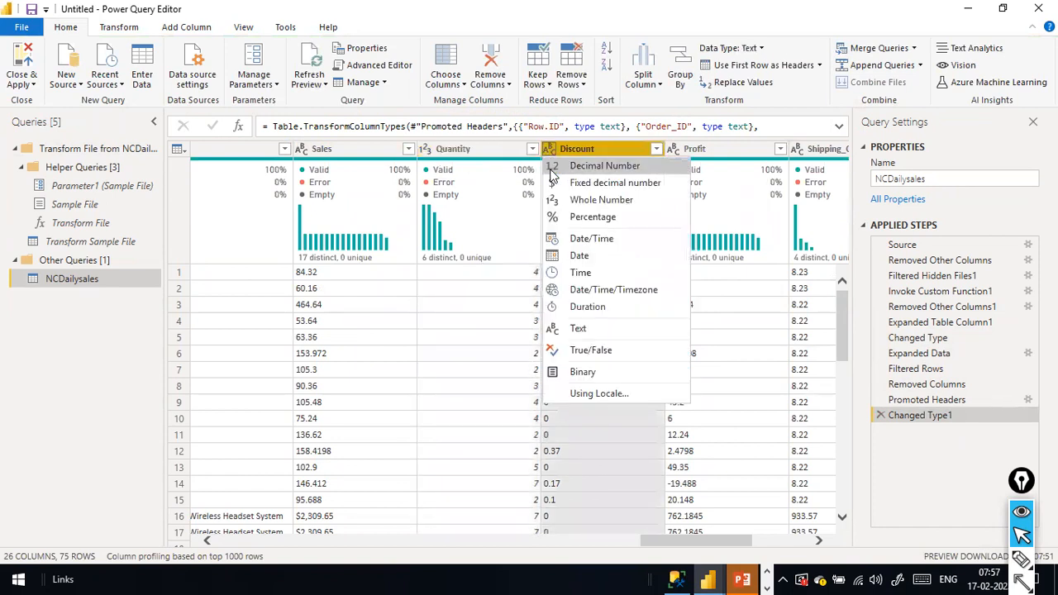
{"action": "left_click", "coordinate": [620, 166]}
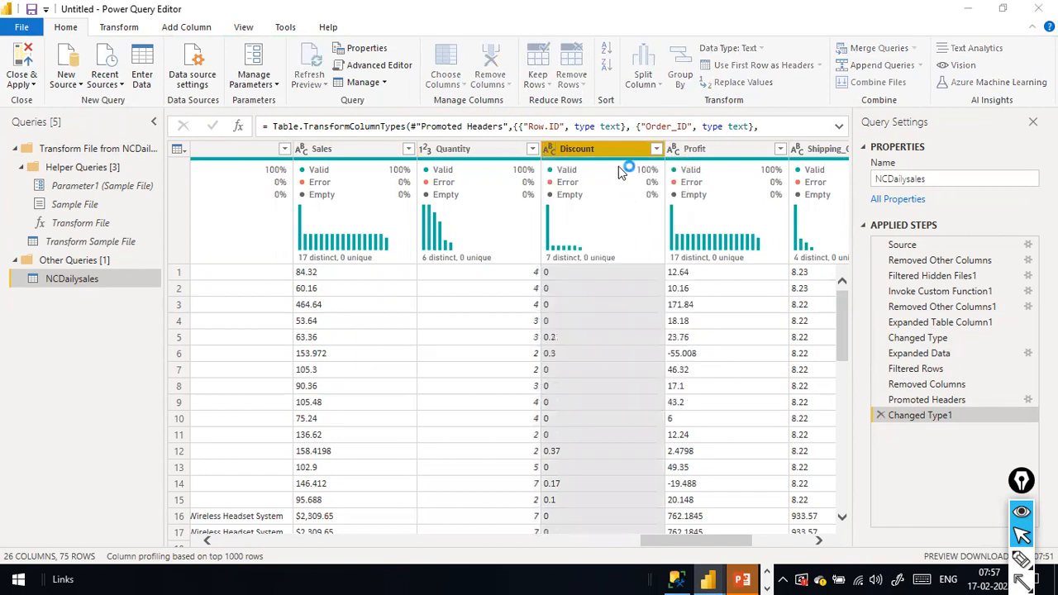
{"action": "left_click", "coordinate": [532, 328]}
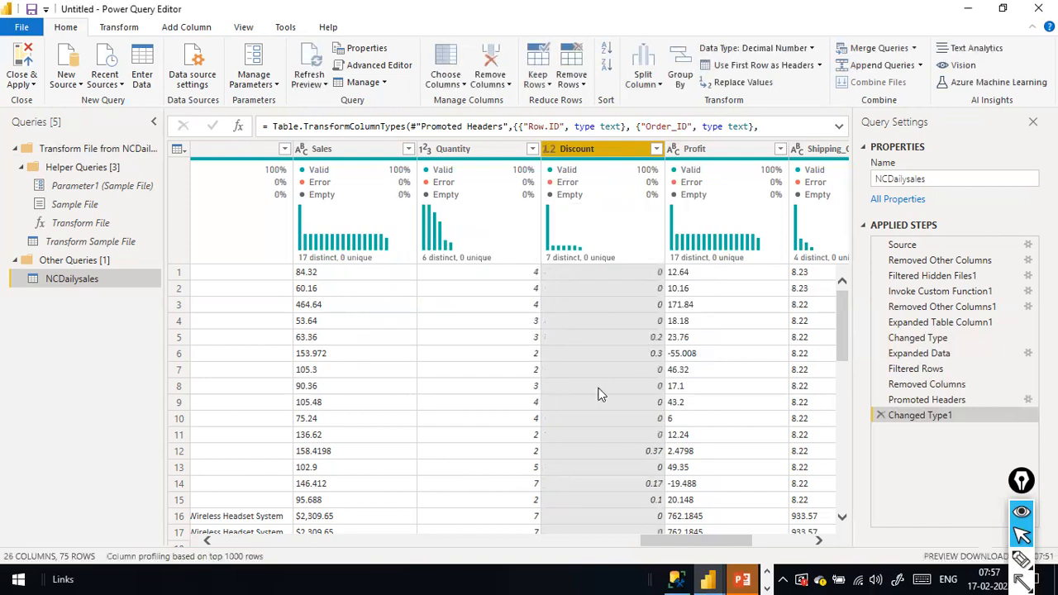
{"action": "left_click", "coordinate": [303, 149]}
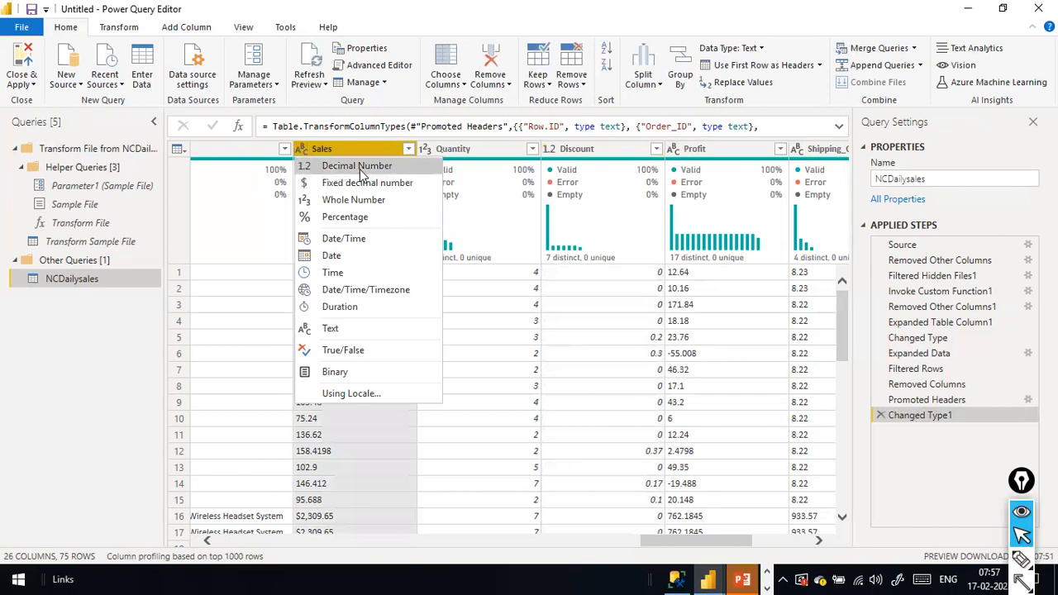
{"action": "left_click", "coordinate": [360, 167]}
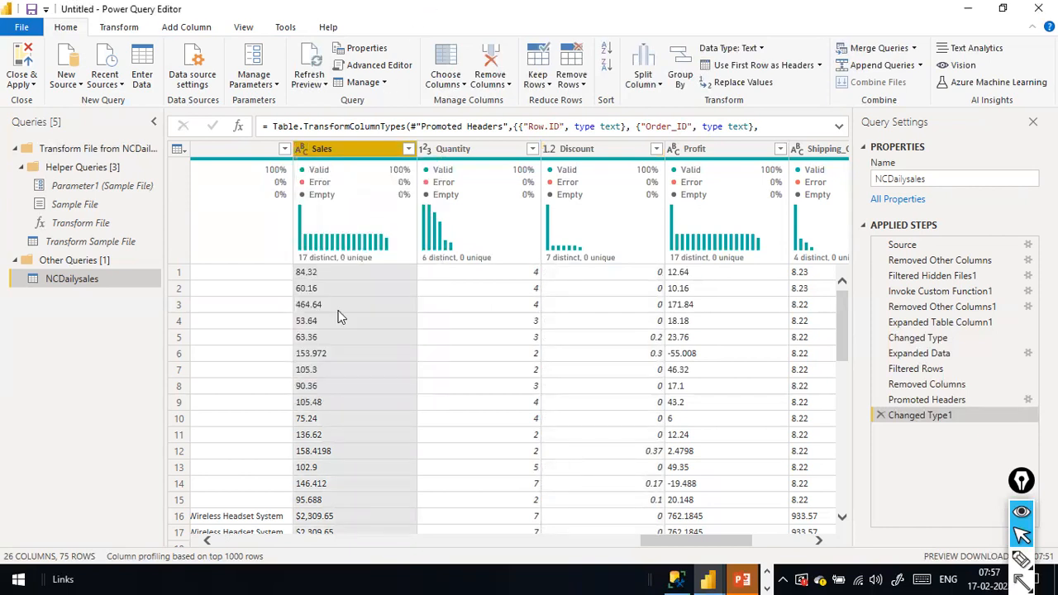
{"action": "scroll", "coordinate": [350, 303], "scroll_direction": "down", "scroll_amount": 1}
{"action": "scroll", "coordinate": [351, 302], "scroll_direction": "up", "scroll_amount": 1}
{"action": "scroll", "coordinate": [350, 302], "scroll_direction": "down", "scroll_amount": 2}
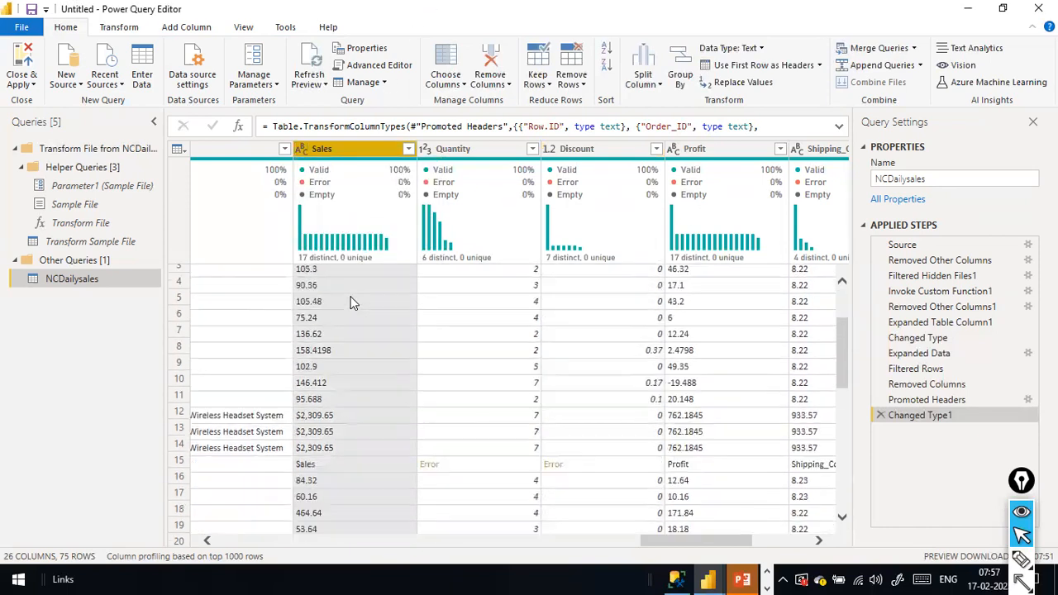
{"action": "mouse_move", "coordinate": [233, 339]}
{"action": "left_mouse_down"}
{"action": "mouse_move", "coordinate": [278, 373]}
{"action": "mouse_move", "coordinate": [291, 398]}
{"action": "left_mouse_up"}
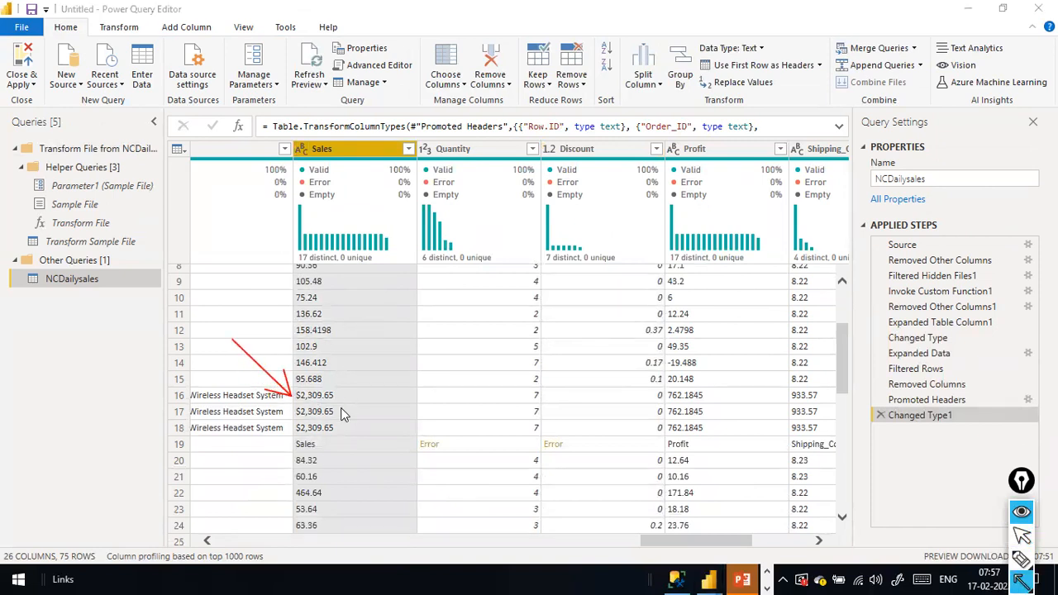
{"action": "left_click_drag", "start_coordinate": [293, 409], "coordinate": [298, 403]}
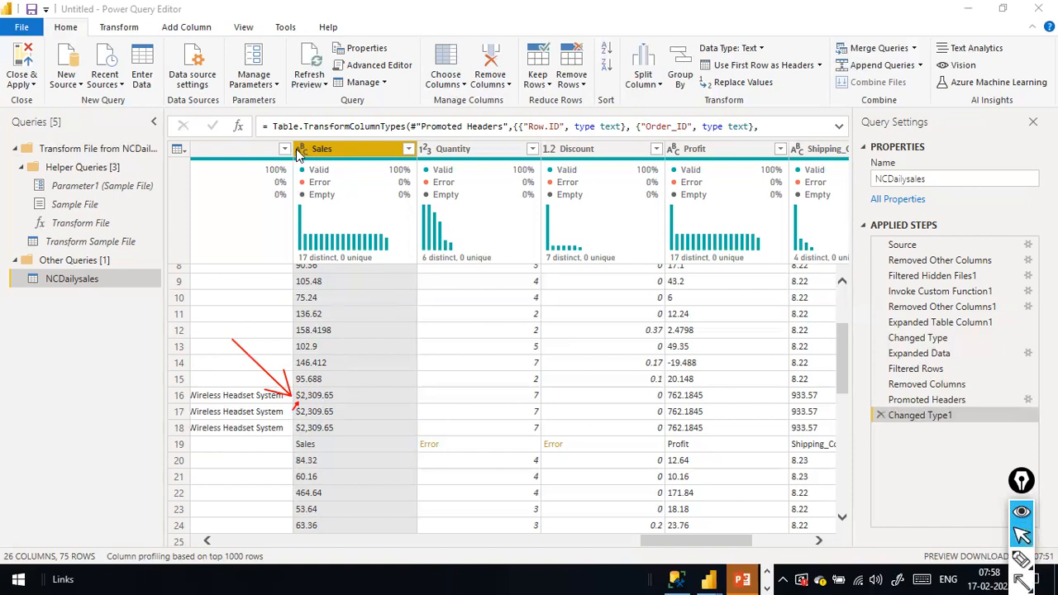
{"action": "left_click", "coordinate": [299, 153]}
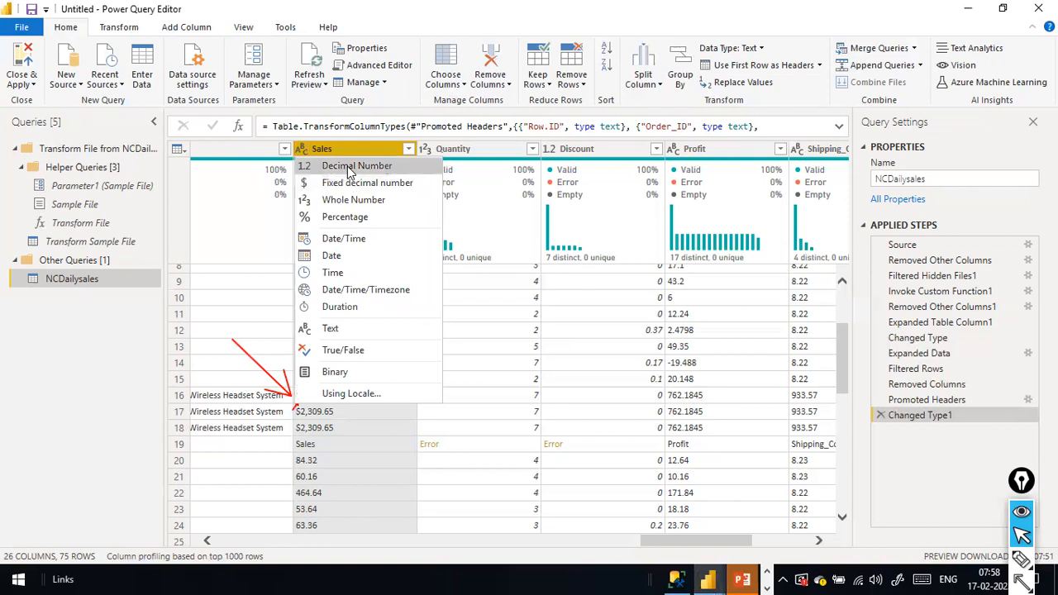
{"action": "left_click", "coordinate": [388, 25]}
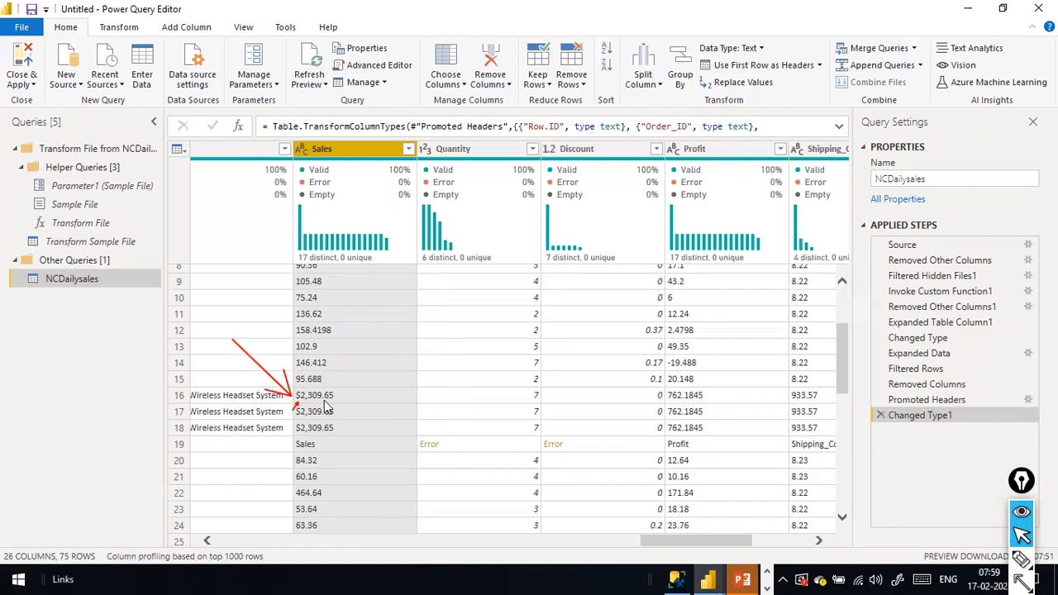
Replace the "$" sign with nothing in the Sales column.
{"action": "right_click", "coordinate": [354, 155]}
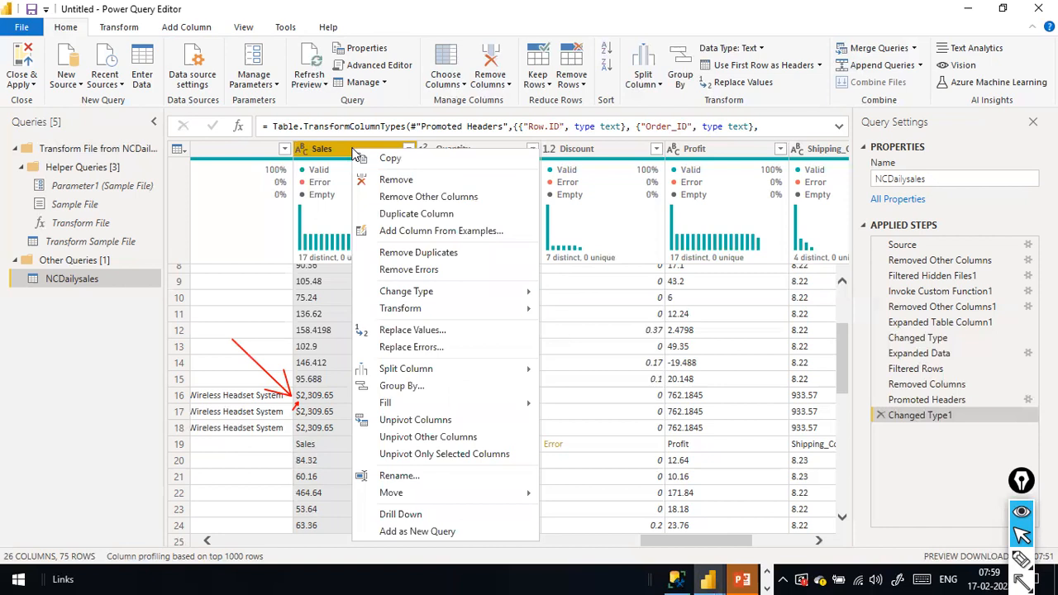
{"action": "left_click", "coordinate": [452, 332]}
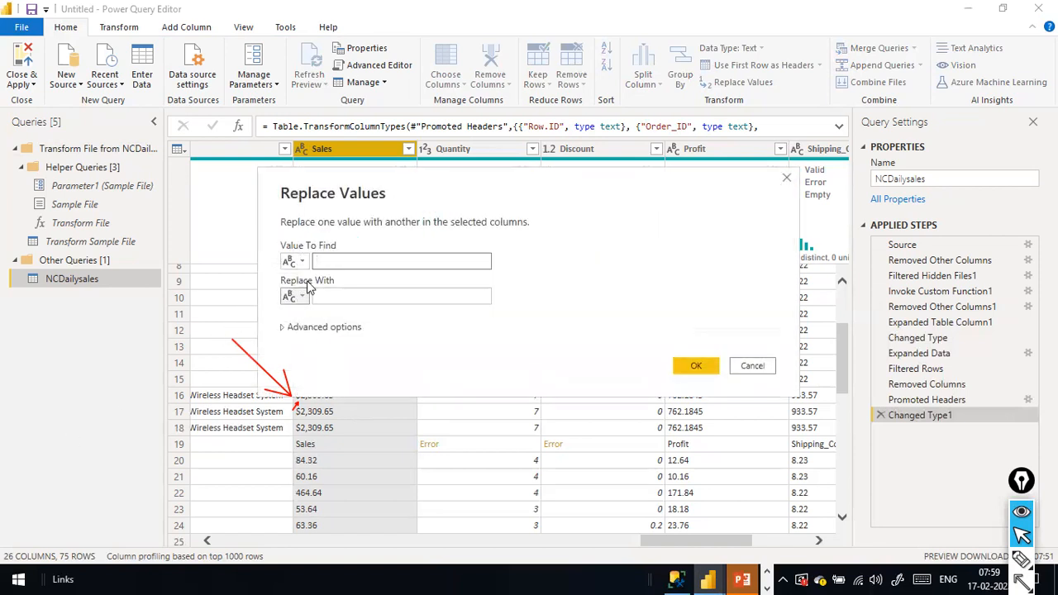
{"action": "type", "text": "$"}
{"action": "left_click", "coordinate": [373, 299]}
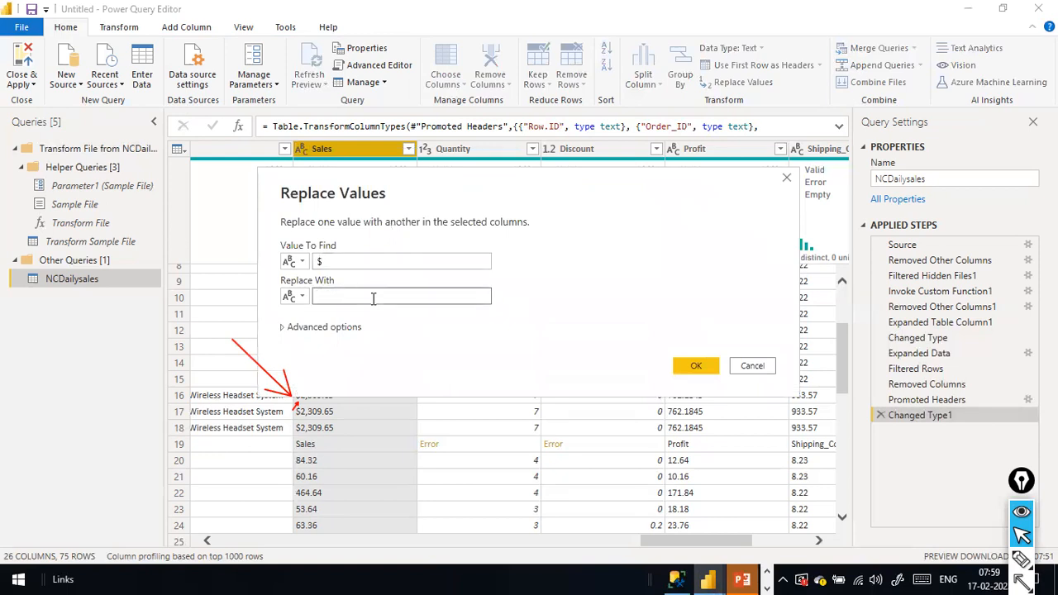
{"action": "left_click", "coordinate": [383, 265]}
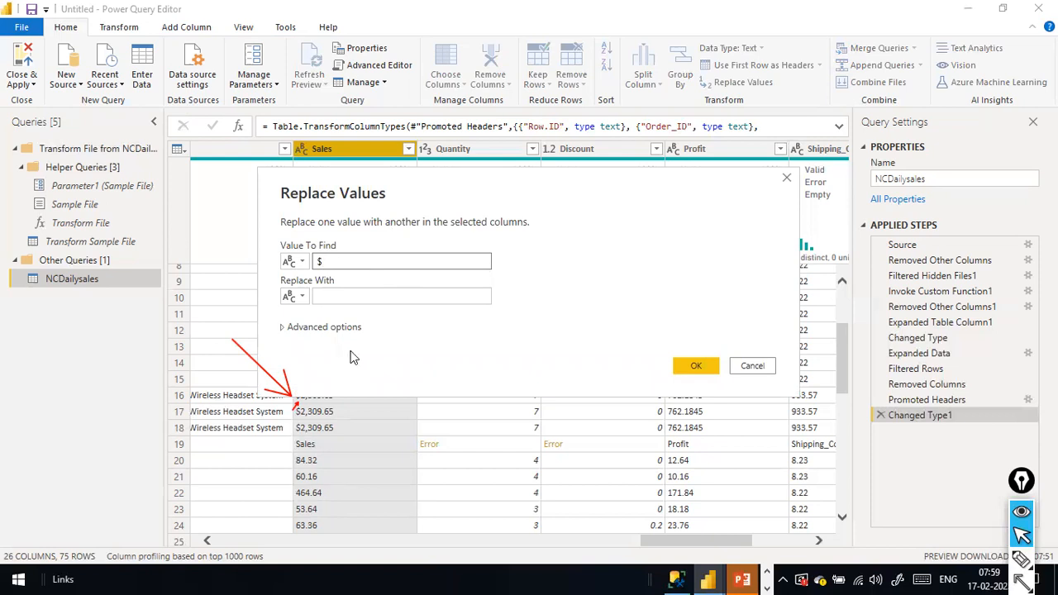
{"action": "left_click", "coordinate": [346, 296]}
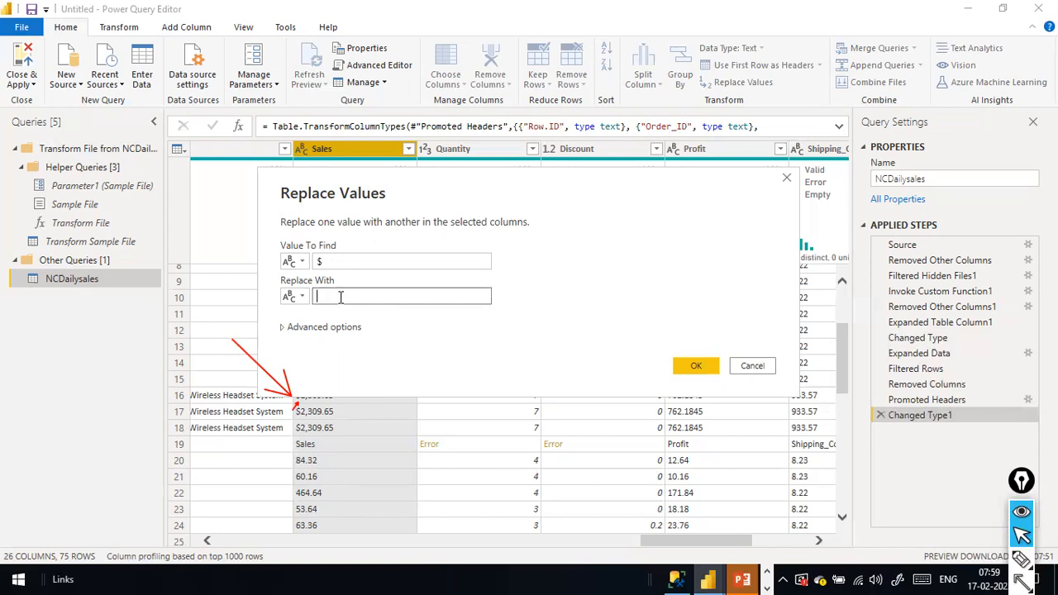
{"action": "left_click", "coordinate": [695, 366]}
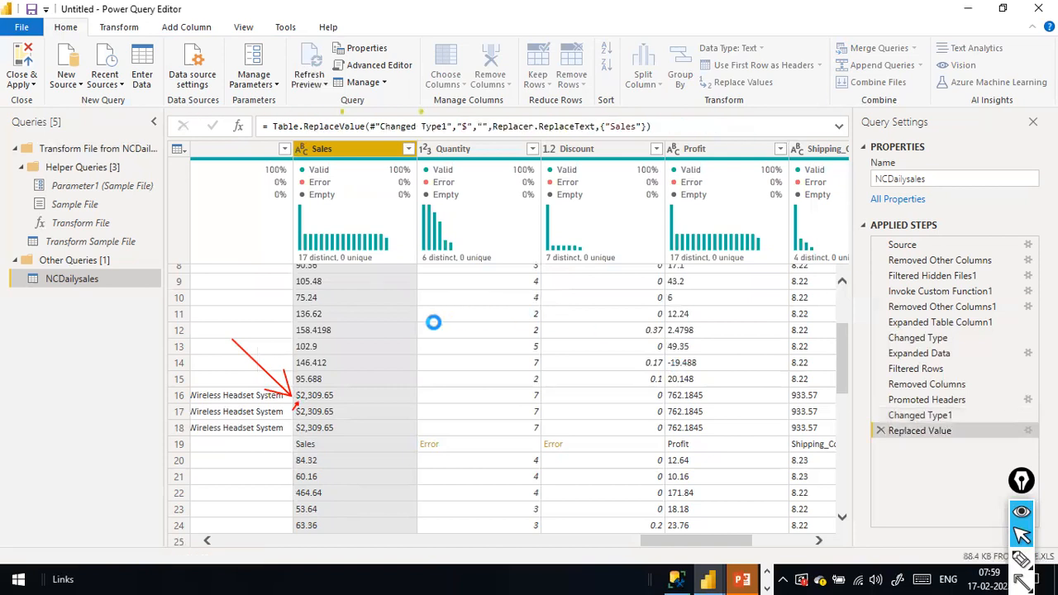
Replace the value "NA" with 0 in the Sales column.
{"action": "scroll", "coordinate": [340, 451], "scroll_direction": "down", "scroll_amount": 3}
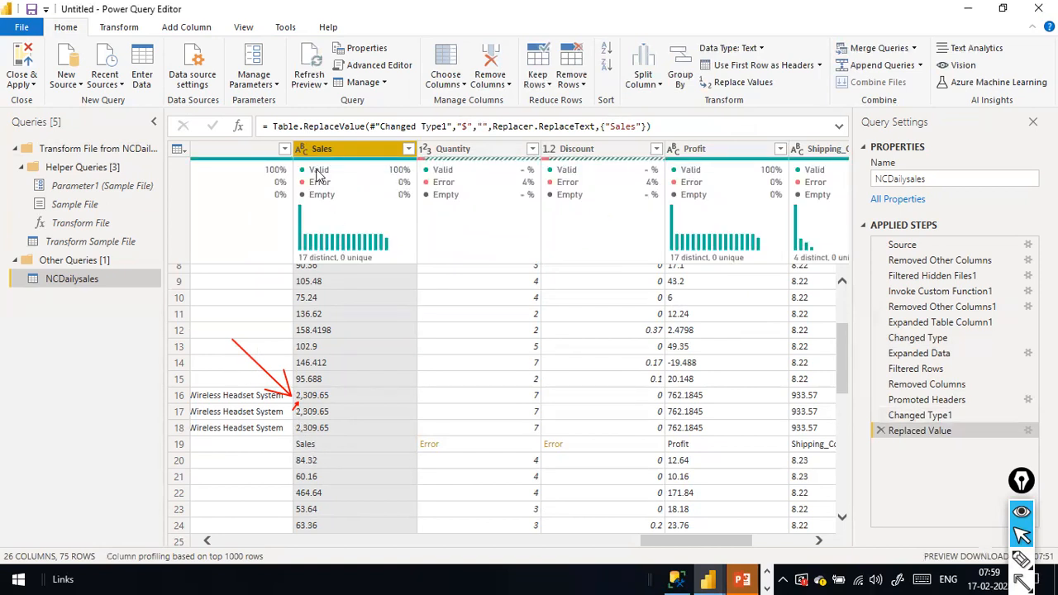
{"action": "scroll", "coordinate": [367, 378], "scroll_direction": "down", "scroll_amount": 9}
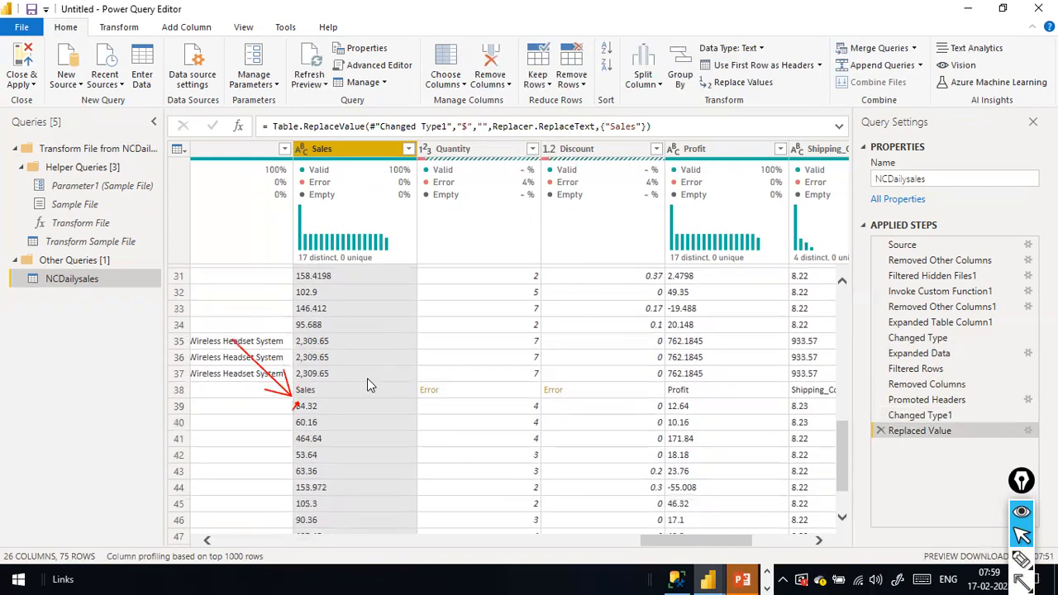
{"action": "scroll", "coordinate": [367, 378], "scroll_direction": "down", "scroll_amount": 2}
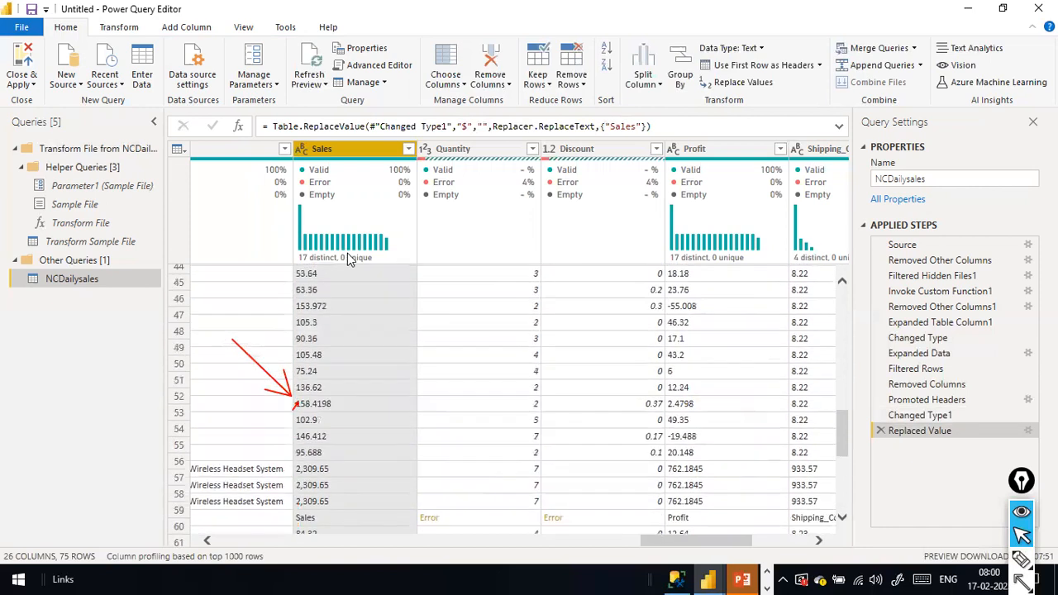
{"action": "right_click", "coordinate": [355, 157]}
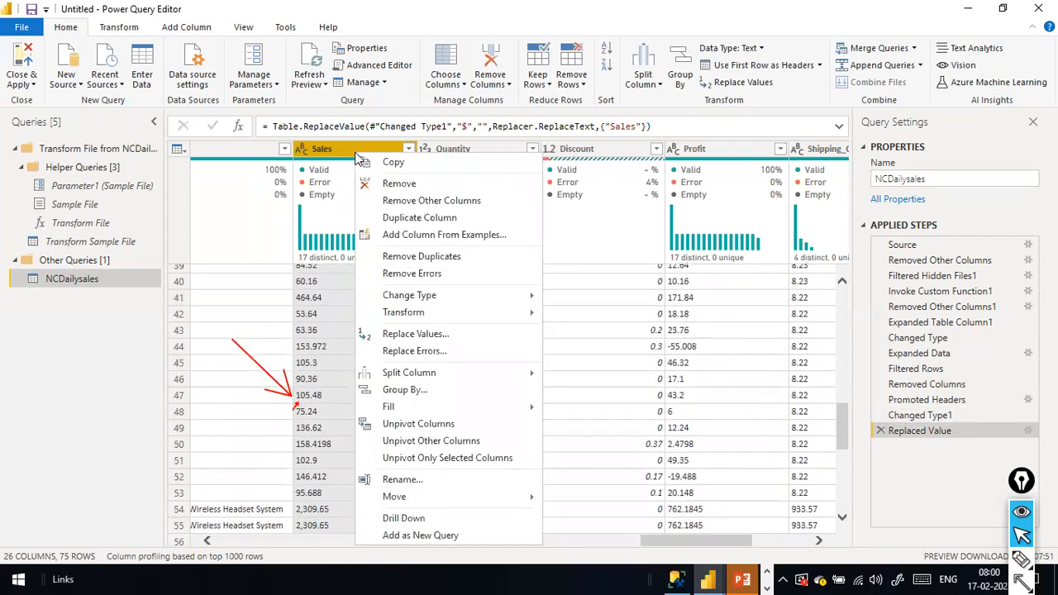
{"action": "left_click", "coordinate": [421, 337]}
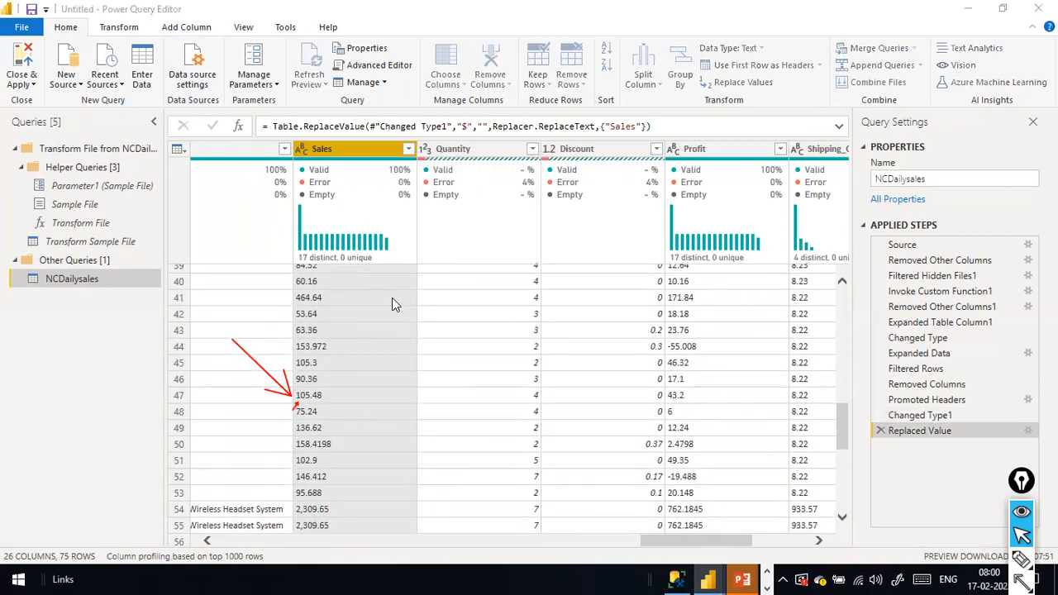
{"action": "type", "text": "NA"}
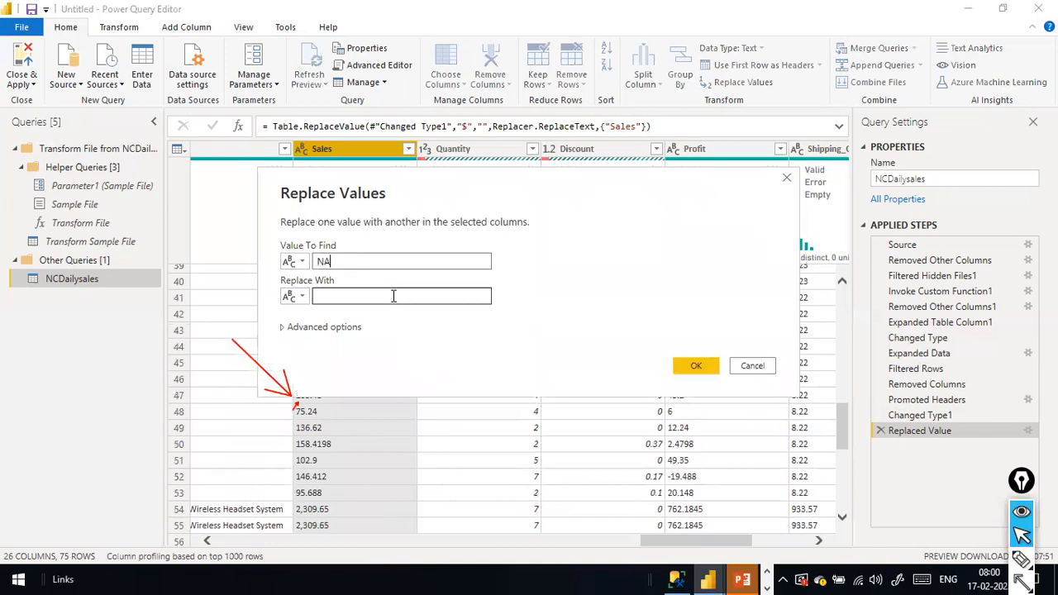
{"action": "left_click", "coordinate": [393, 295]}
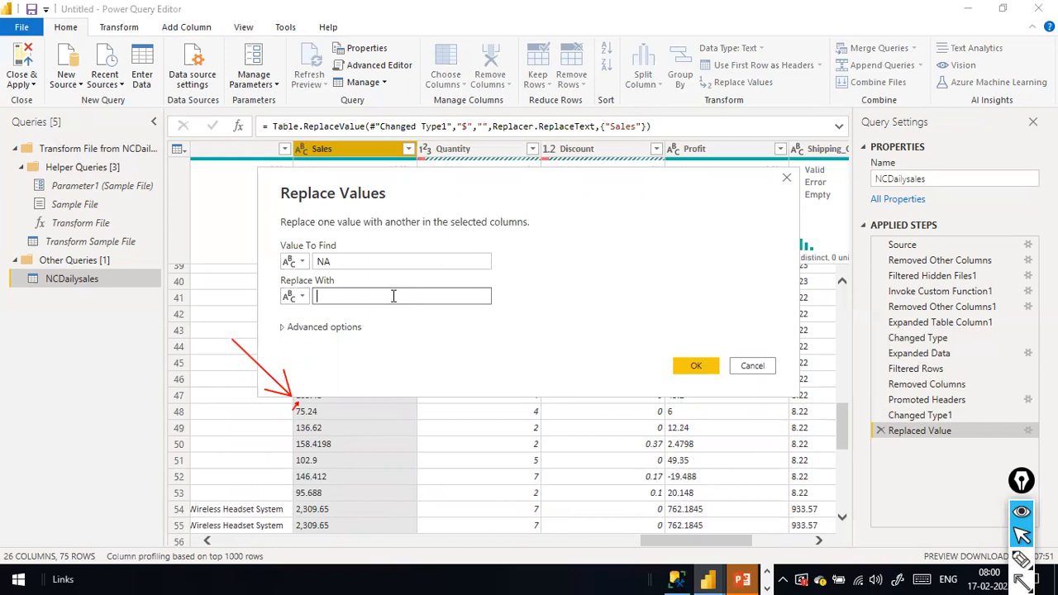
{"action": "type", "text": "0"}
{"action": "left_click", "coordinate": [699, 365]}
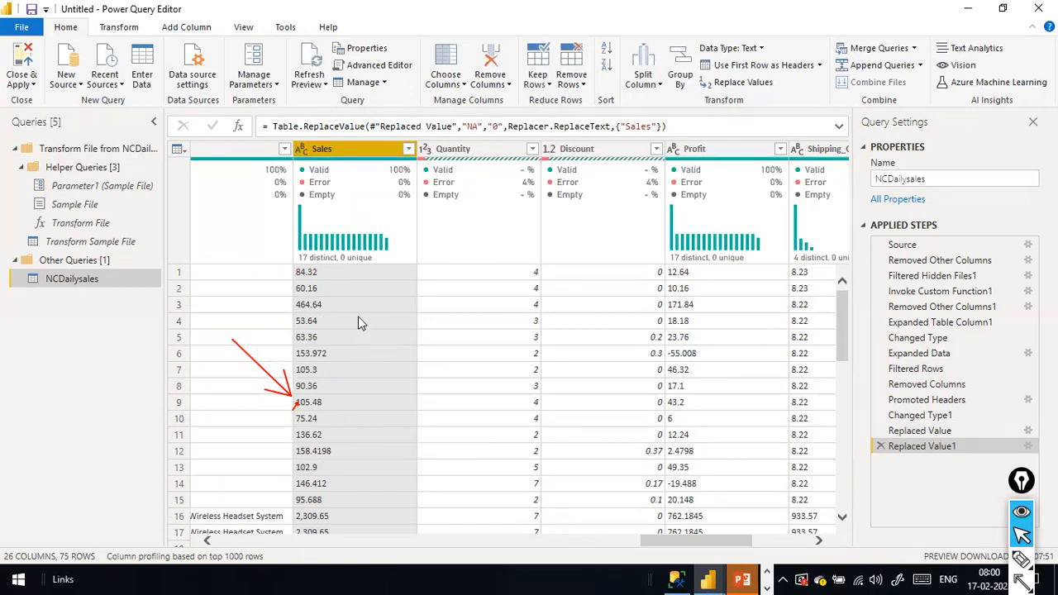
Change the Sales column's data type to Decimal Number.
{"action": "left_click", "coordinate": [301, 150]}
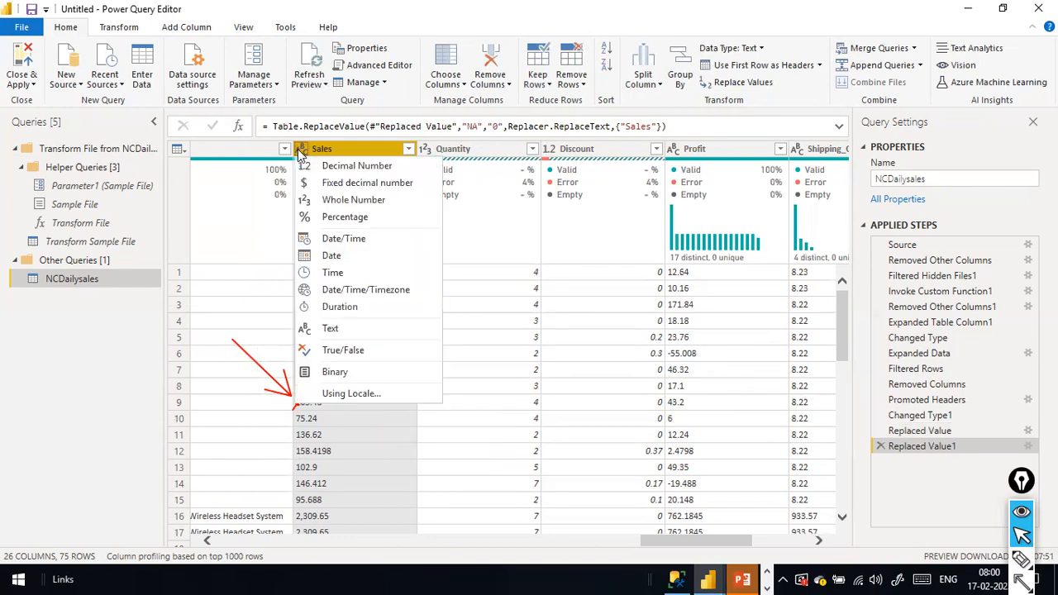
{"action": "left_click", "coordinate": [346, 171]}
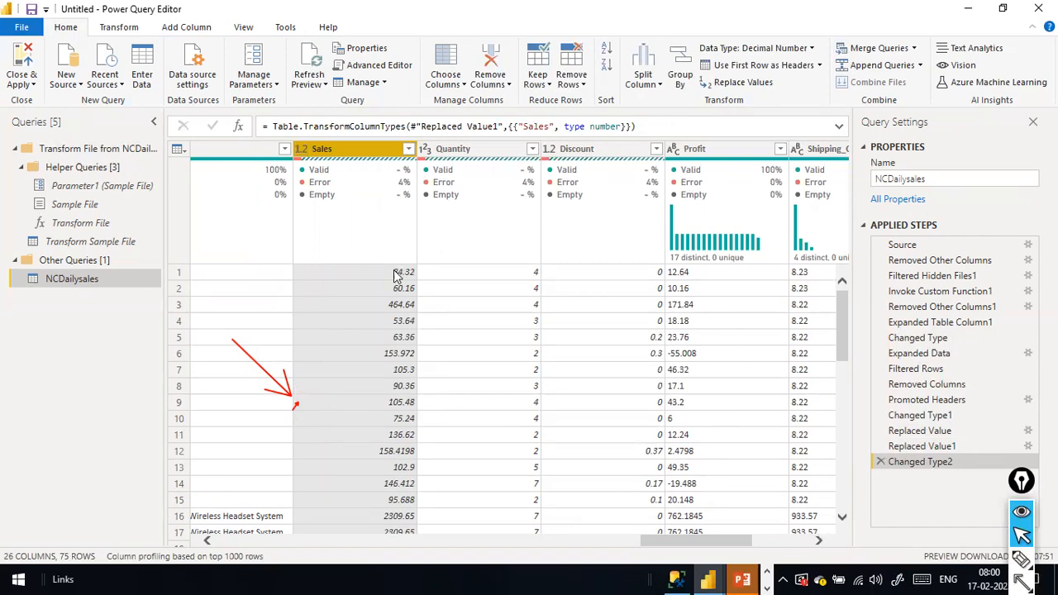
{"action": "left_click_drag", "start_coordinate": [838, 306], "coordinate": [838, 413]}
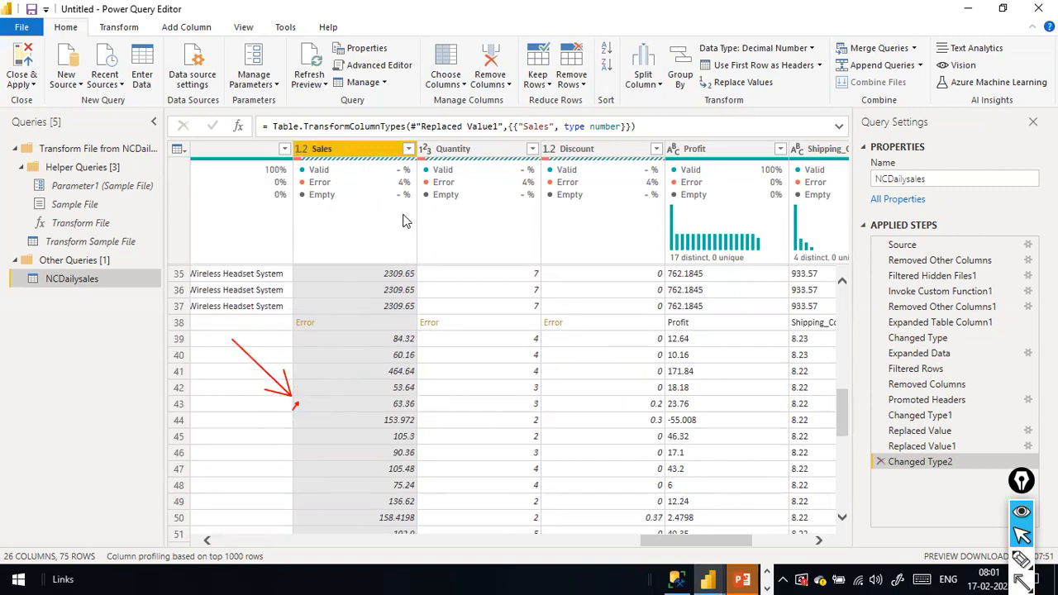
{"action": "mouse_move", "coordinate": [407, 188]}
{"action": "left_click_drag", "start_coordinate": [677, 381], "coordinate": [871, 459]}
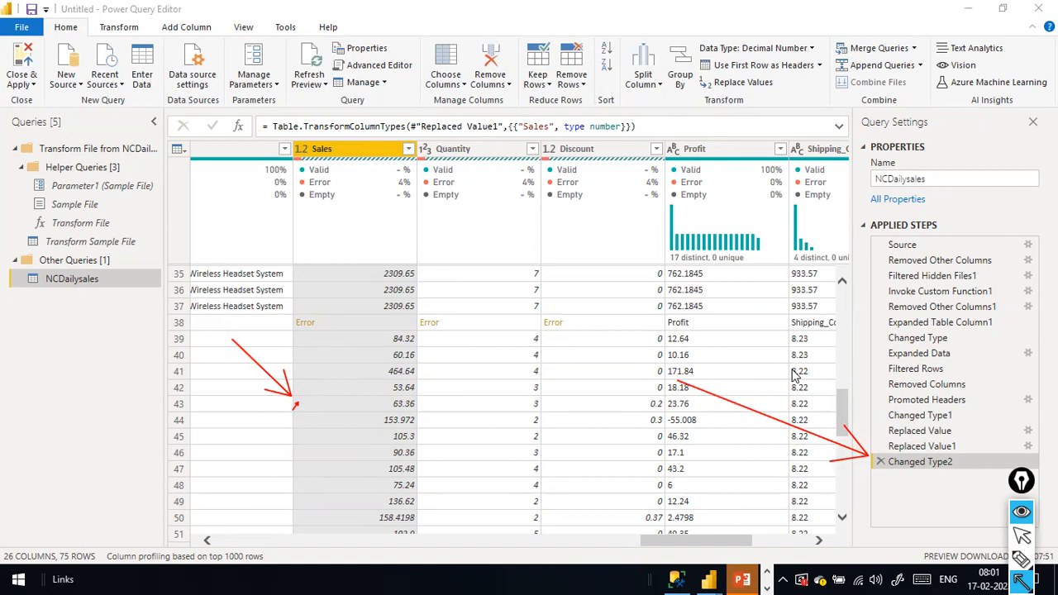
{"action": "key", "text": "ctrl+shift+2"}
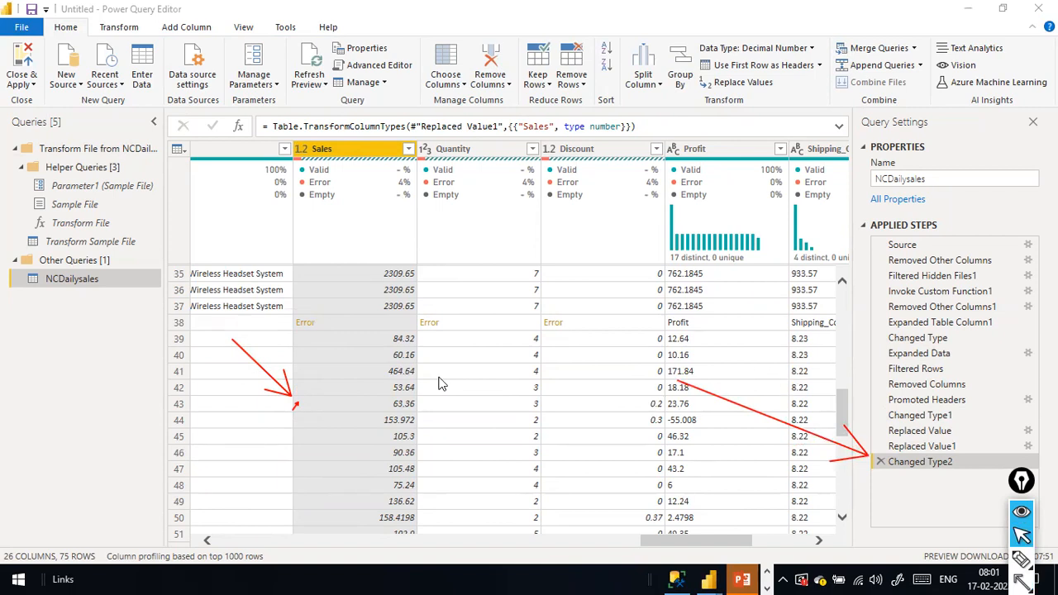
Delete the last applied step, which changes the Sales column's data type, from the NCDailysales query.
{"action": "left_click", "coordinate": [881, 462]}
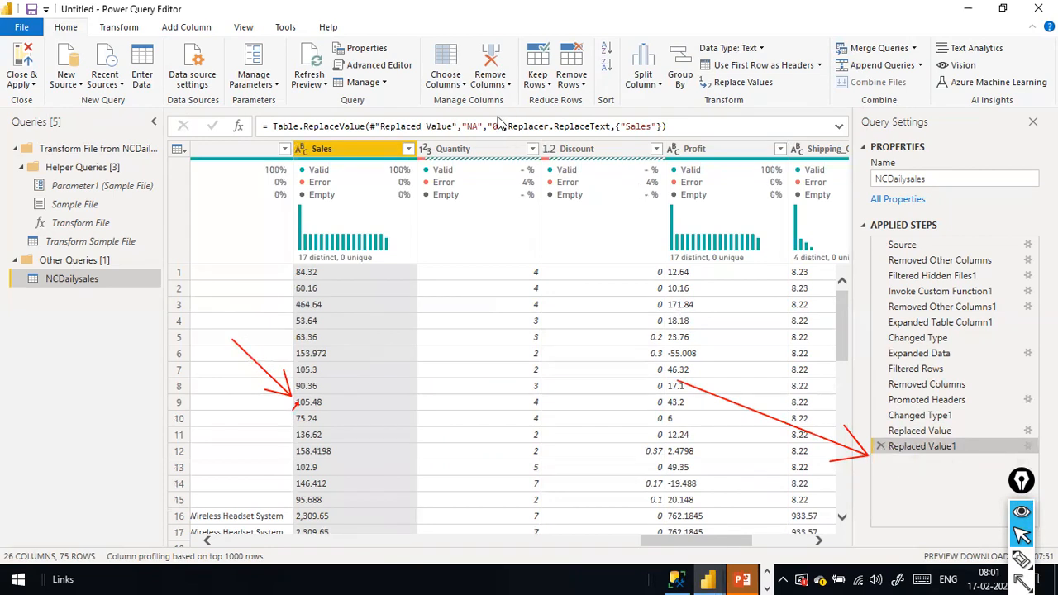
{"action": "scroll", "coordinate": [350, 329], "scroll_direction": "down", "scroll_amount": 10}
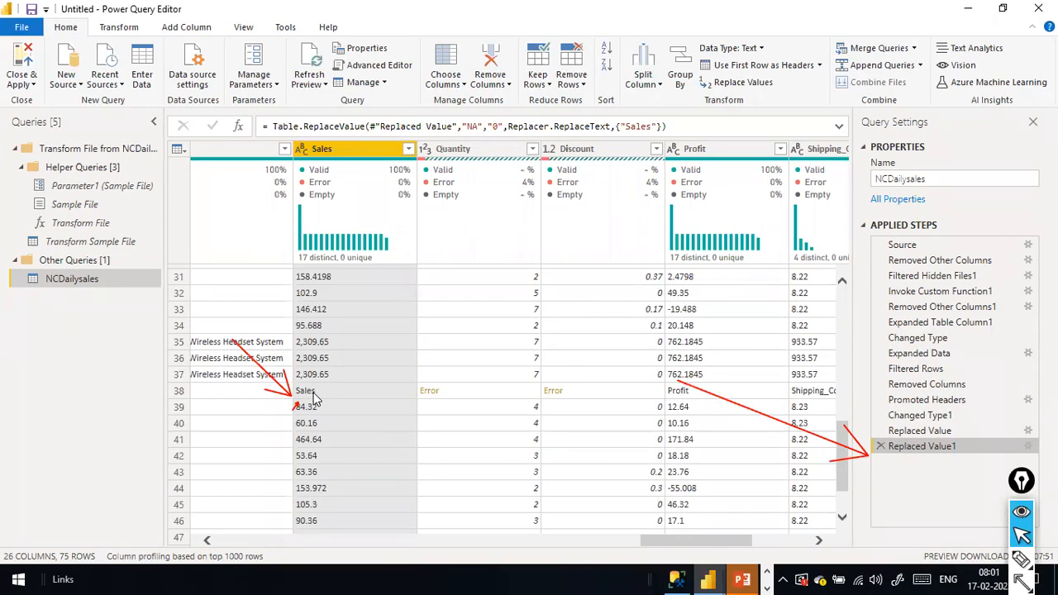
Open Apr.xls from the Apr folder and compare its Sheet2 header row with the repeated header row in the combined query.
{"action": "key", "text": "alt+Tab"}
{"action": "key", "text": "alt+Tab"}
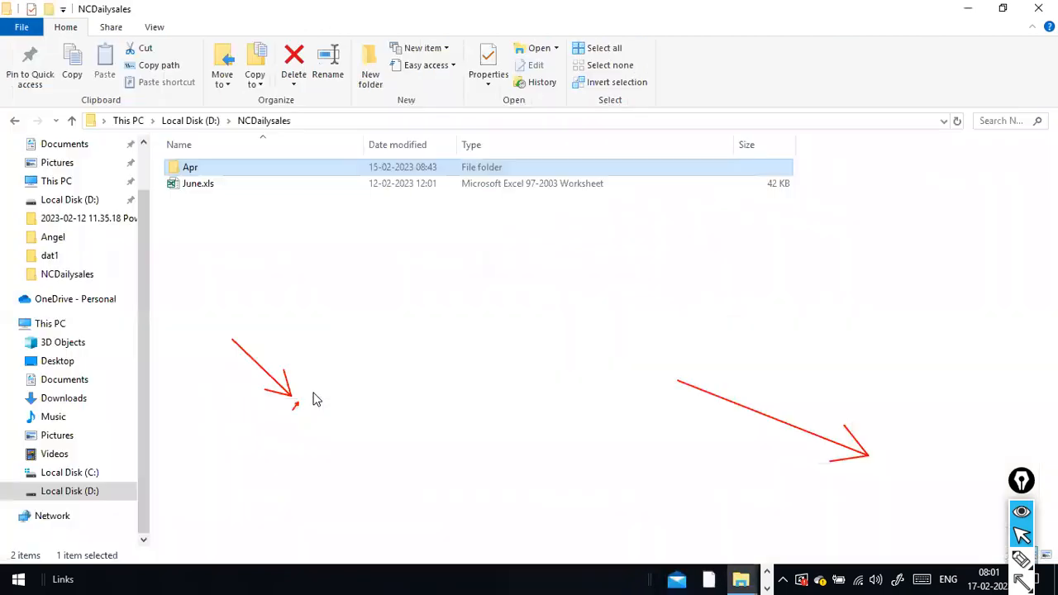
{"action": "key", "text": "alt+Tab"}
{"action": "key", "text": "alt+Tab"}
{"action": "double_click", "coordinate": [198, 169]}
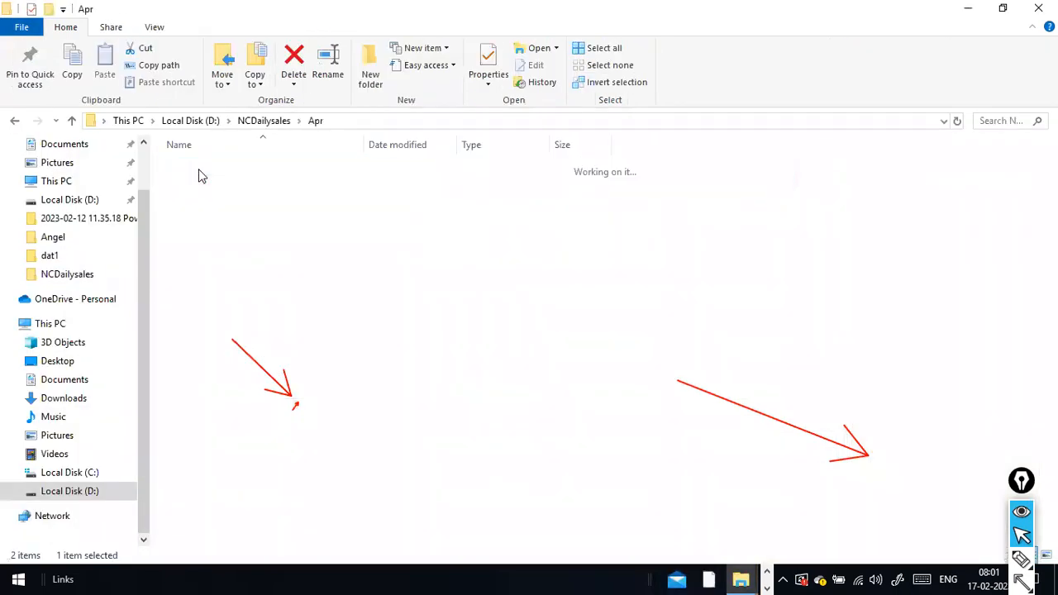
{"action": "left_click", "coordinate": [198, 171]}
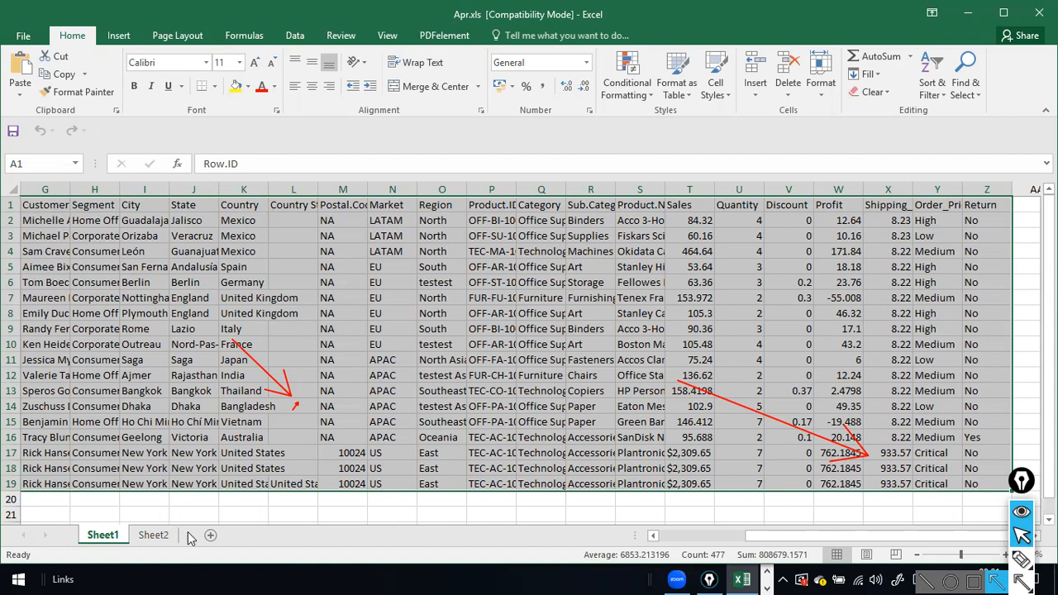
{"action": "left_click", "coordinate": [153, 534]}
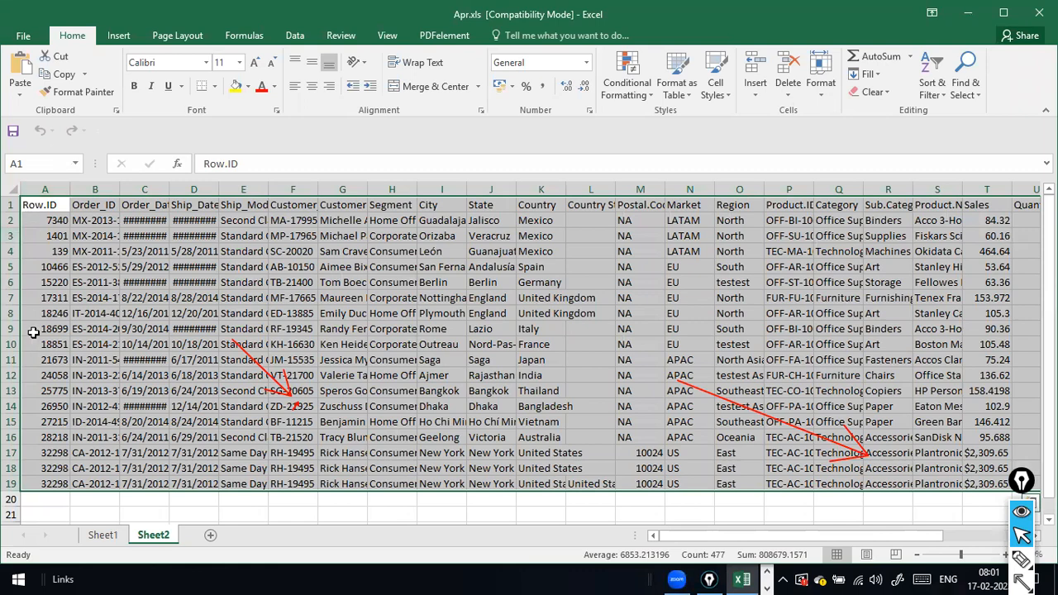
{"action": "key", "text": "alt+Tab"}
{"action": "key", "text": "alt+Tab"}
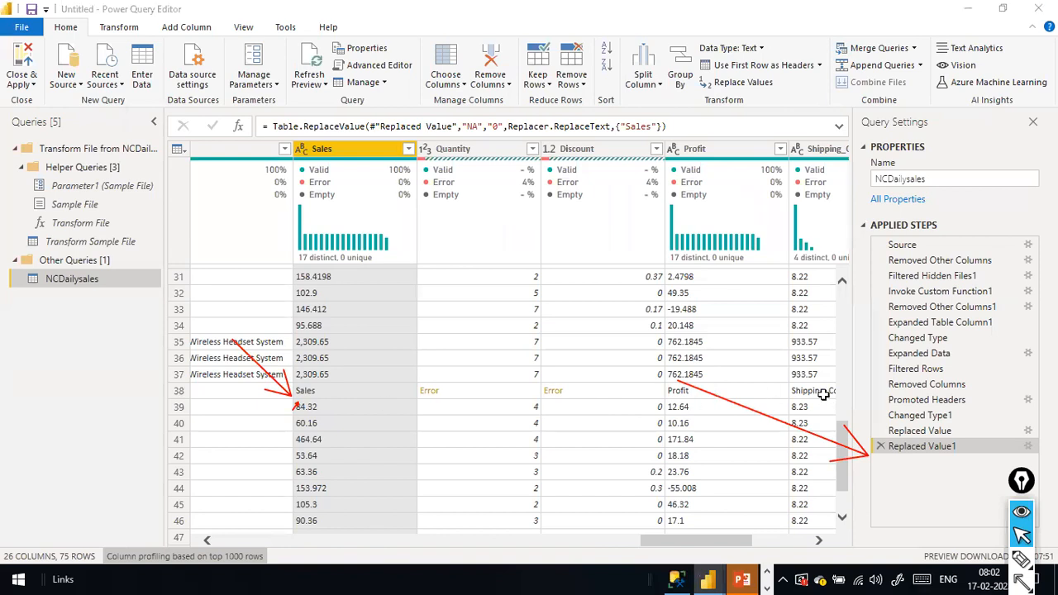
{"action": "key", "text": "alt+Tab"}
{"action": "left_click", "coordinate": [52, 206]}
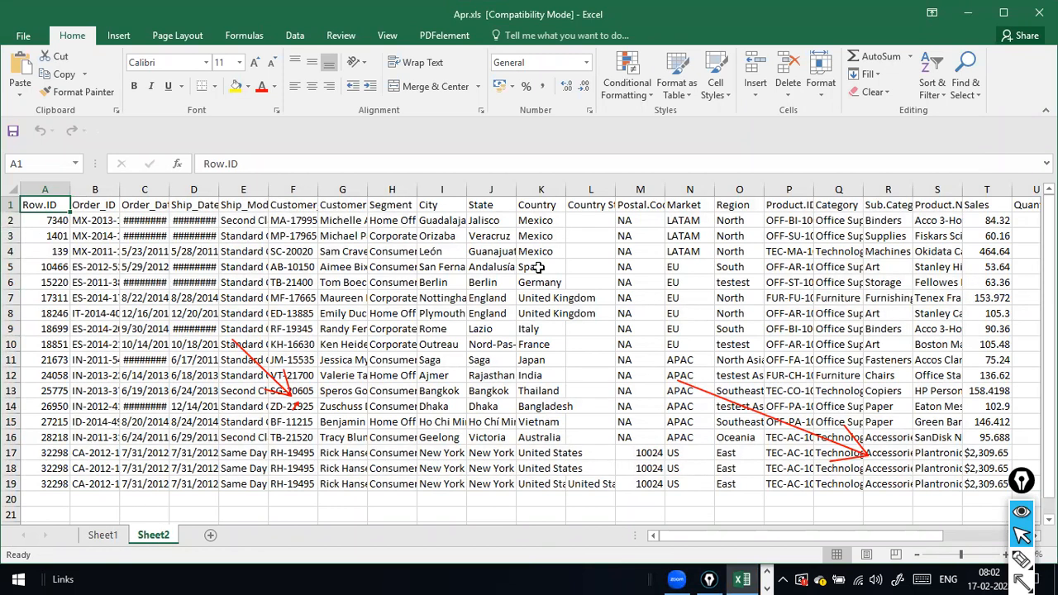
{"action": "key", "text": "alt+Tab"}
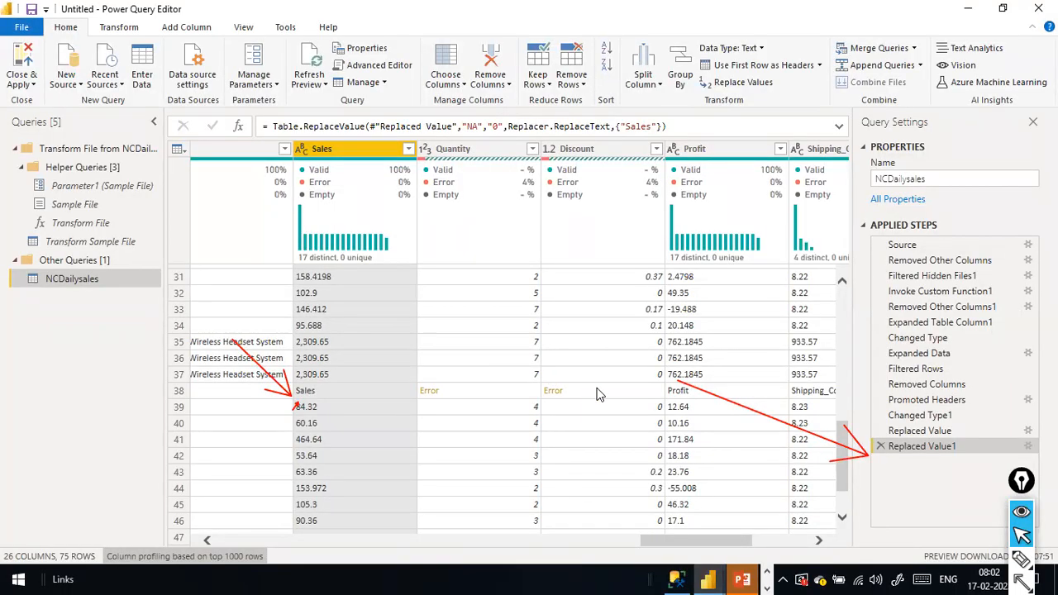
{"action": "left_click_drag", "start_coordinate": [701, 541], "coordinate": [278, 481]}
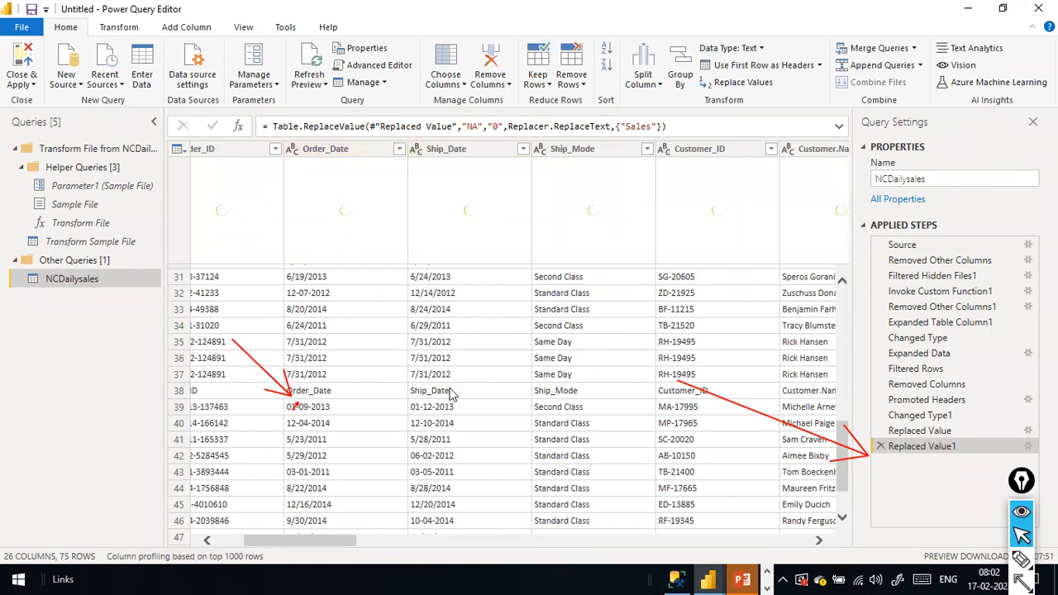
{"action": "left_click_drag", "start_coordinate": [266, 539], "coordinate": [165, 527]}
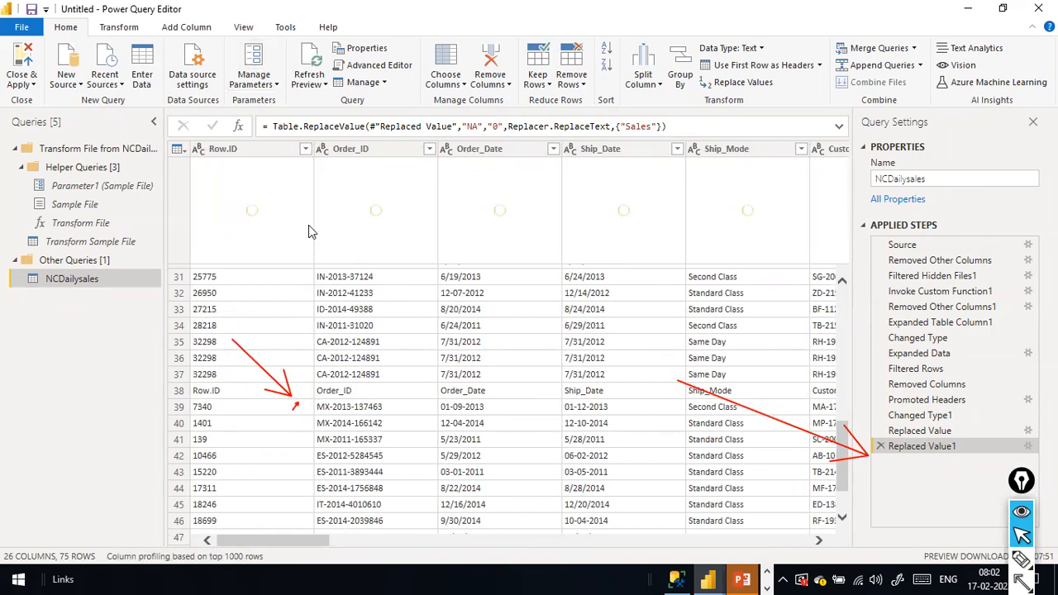
{"action": "left_click", "coordinate": [306, 149]}
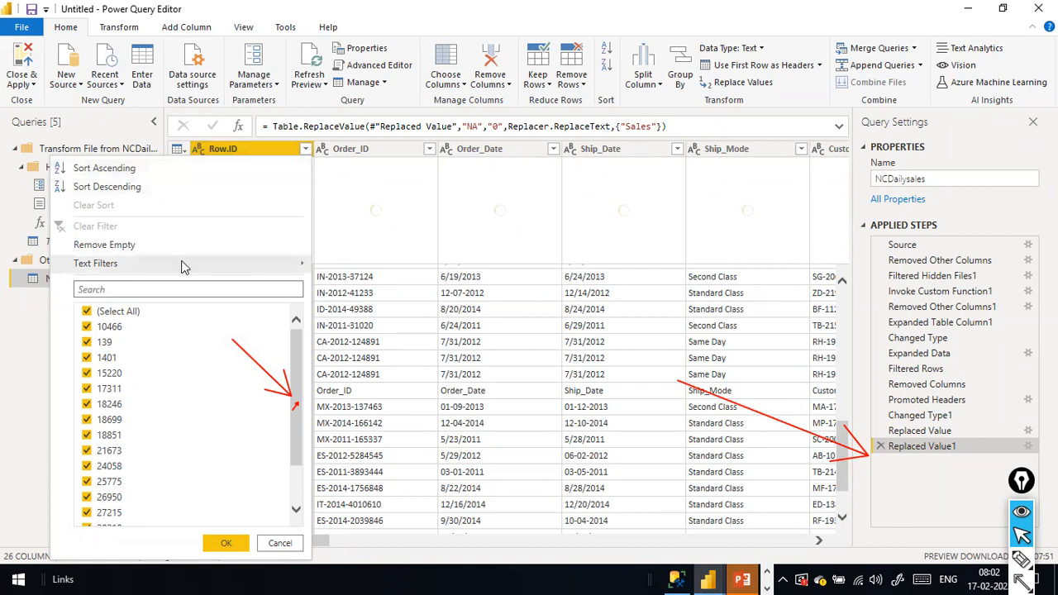
{"action": "mouse_move", "coordinate": [215, 266]}
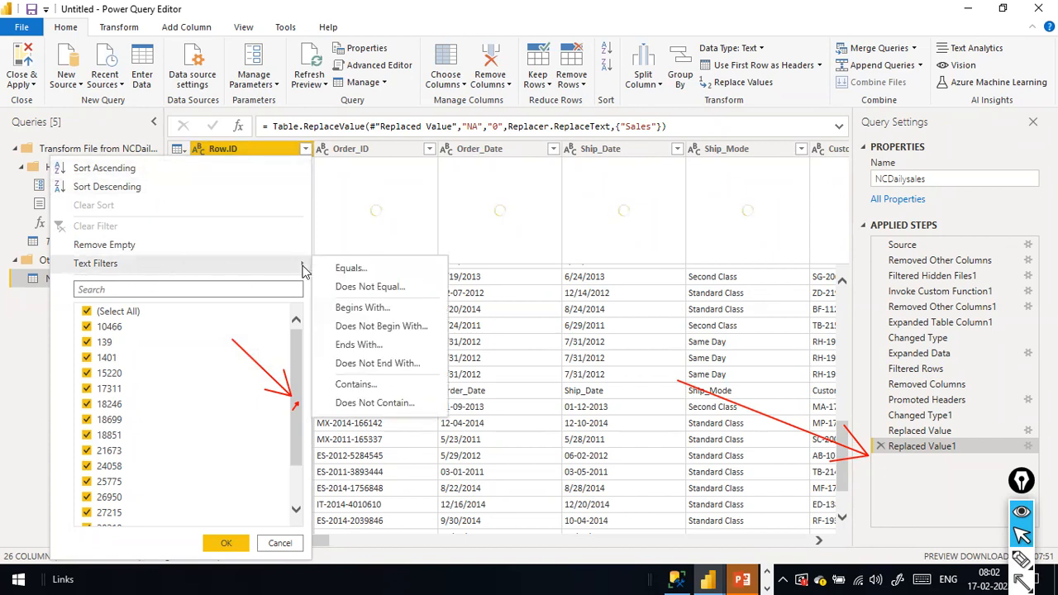
{"action": "left_click", "coordinate": [355, 286]}
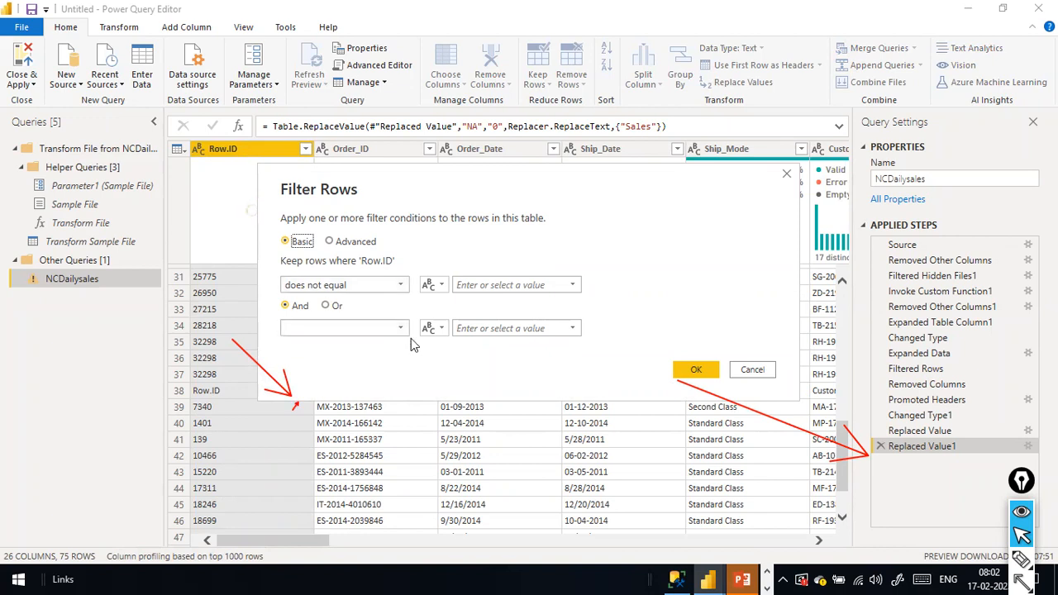
{"action": "left_click", "coordinate": [571, 284]}
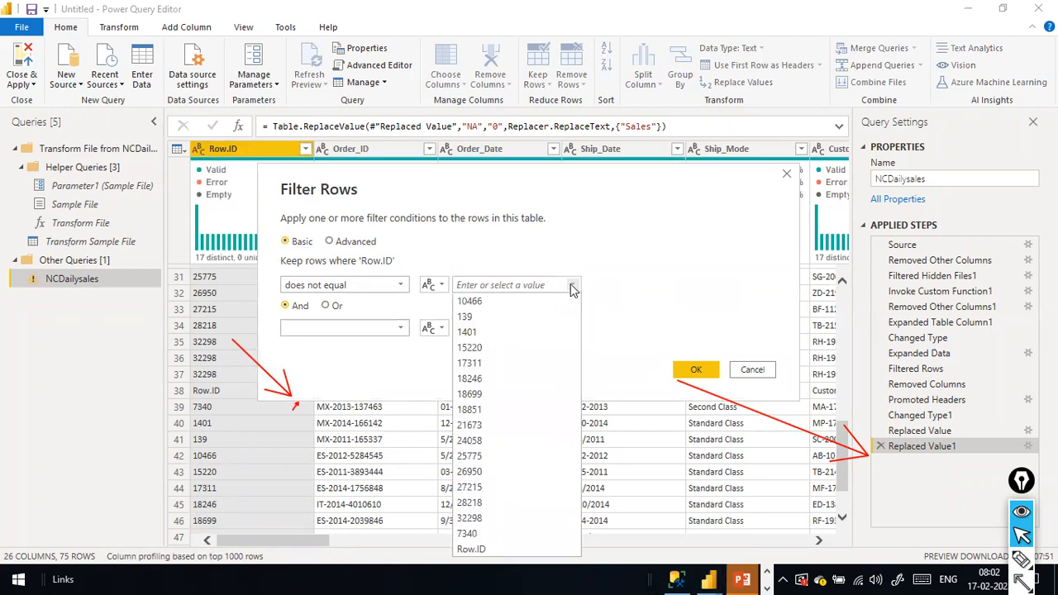
{"action": "left_click", "coordinate": [496, 548]}
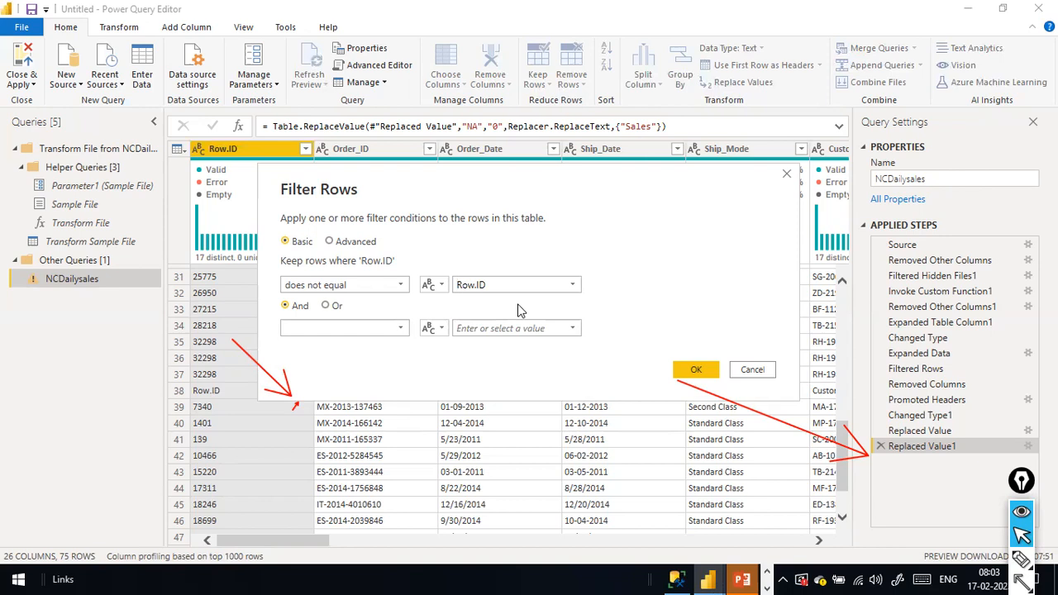
{"action": "left_click", "coordinate": [750, 370]}
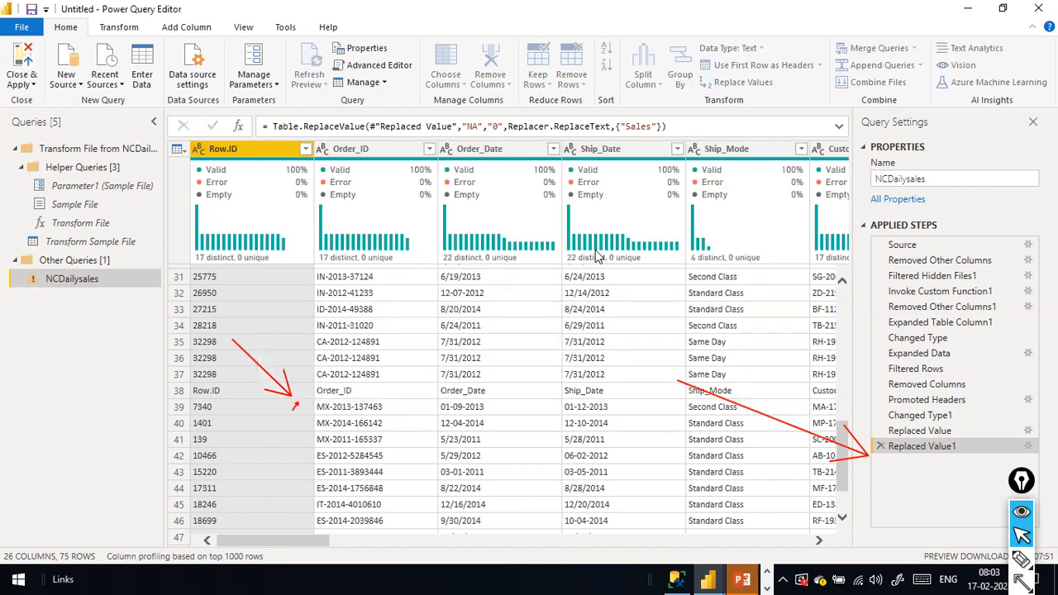
Filter the table to rows where Row.ID does not equal "Row.ID", and check the column quality of Sales, Quantity and Discount.
{"action": "left_click", "coordinate": [306, 149]}
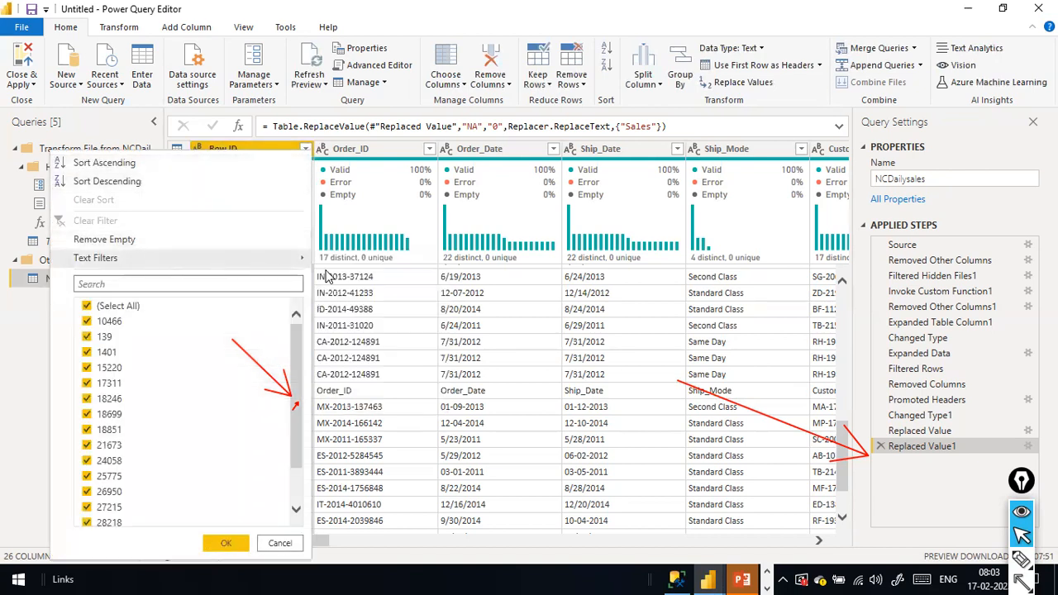
{"action": "mouse_move", "coordinate": [306, 263]}
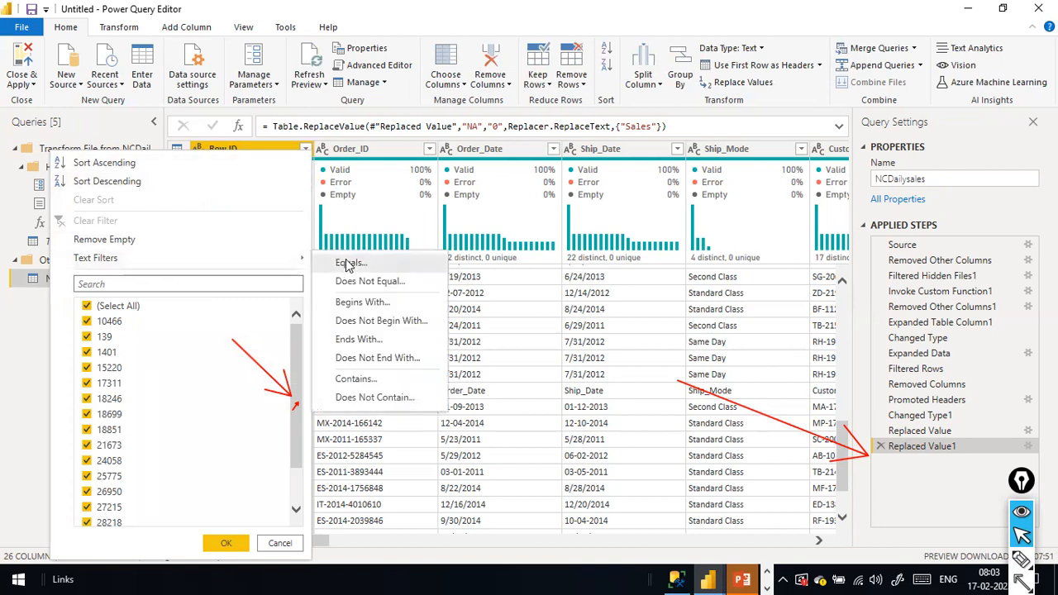
{"action": "left_click", "coordinate": [350, 263]}
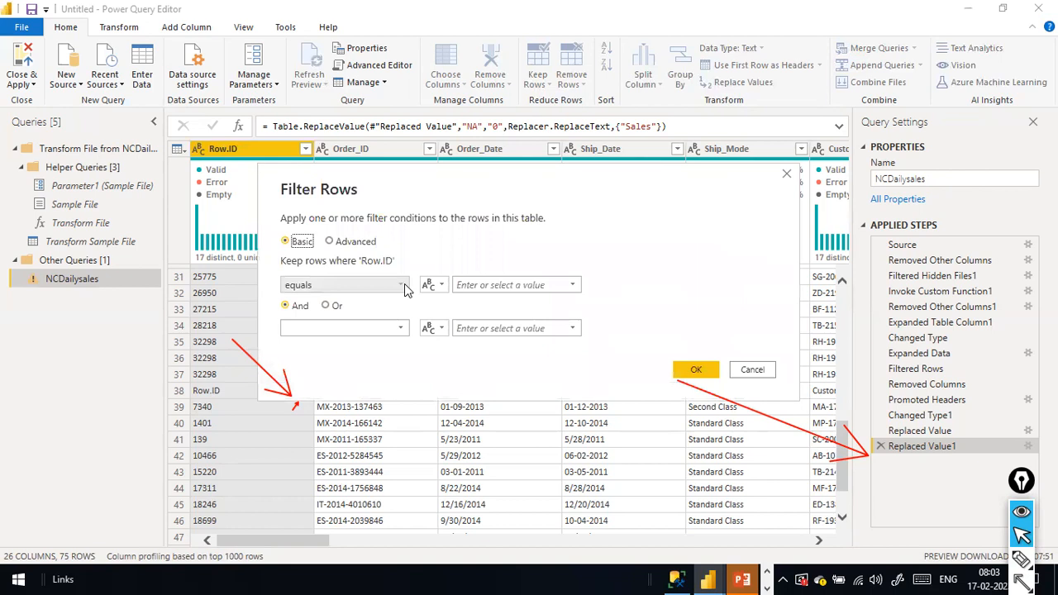
{"action": "left_click", "coordinate": [442, 285]}
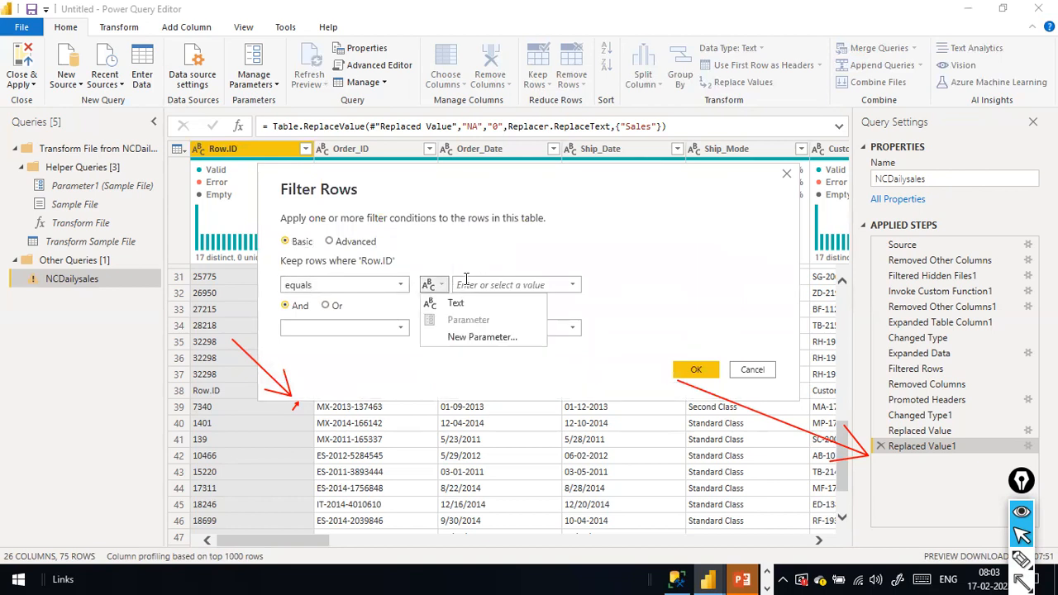
{"action": "left_click", "coordinate": [572, 285]}
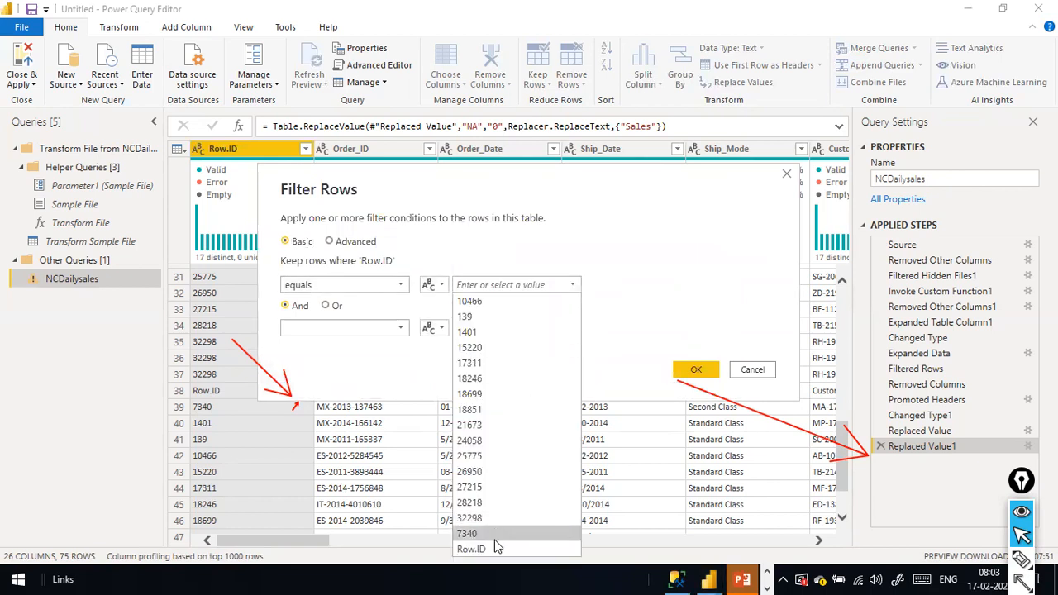
{"action": "left_click", "coordinate": [471, 549]}
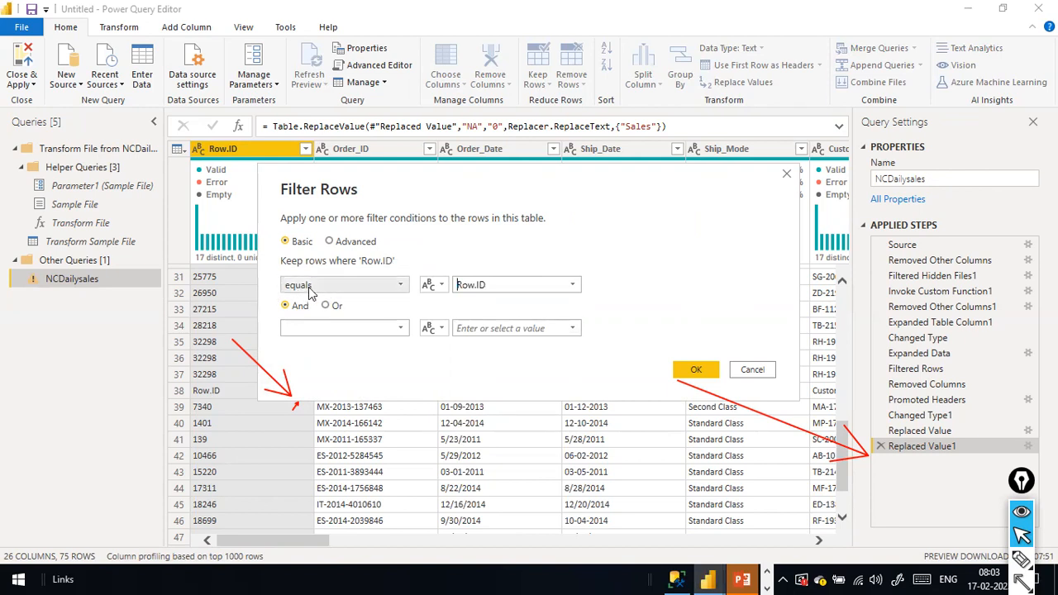
{"action": "left_click", "coordinate": [401, 284]}
{"action": "left_click", "coordinate": [347, 317]}
{"action": "left_click", "coordinate": [695, 369]}
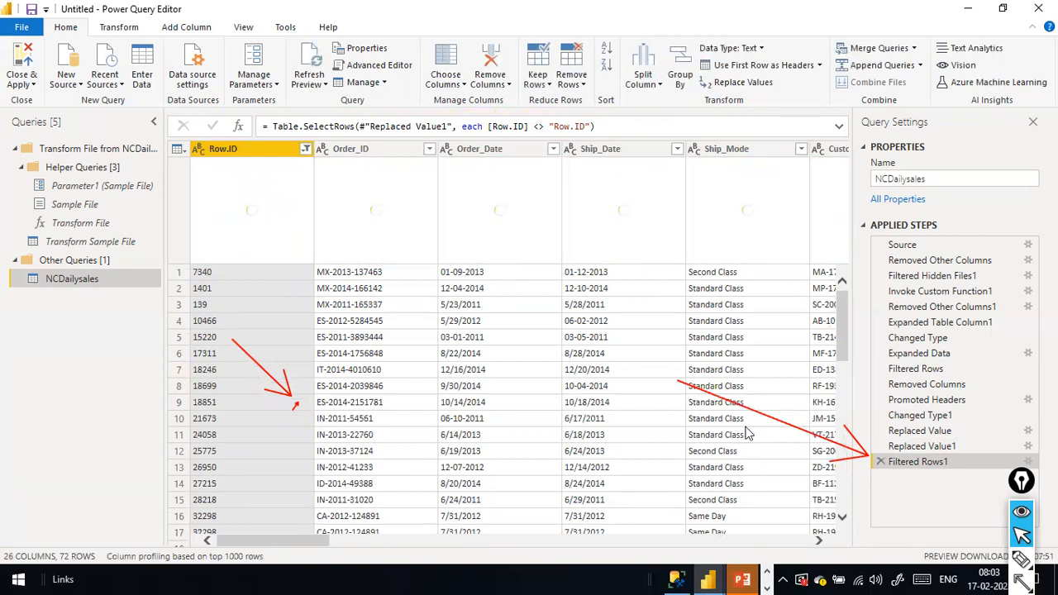
{"action": "left_click_drag", "start_coordinate": [302, 542], "coordinate": [601, 533]}
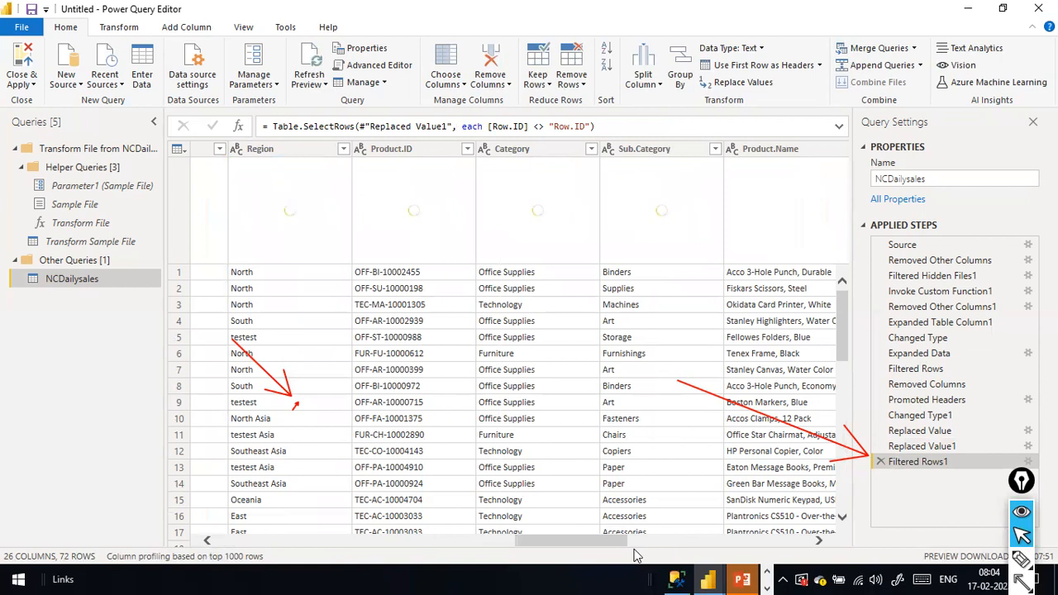
{"action": "left_click_drag", "start_coordinate": [592, 542], "coordinate": [695, 543]}
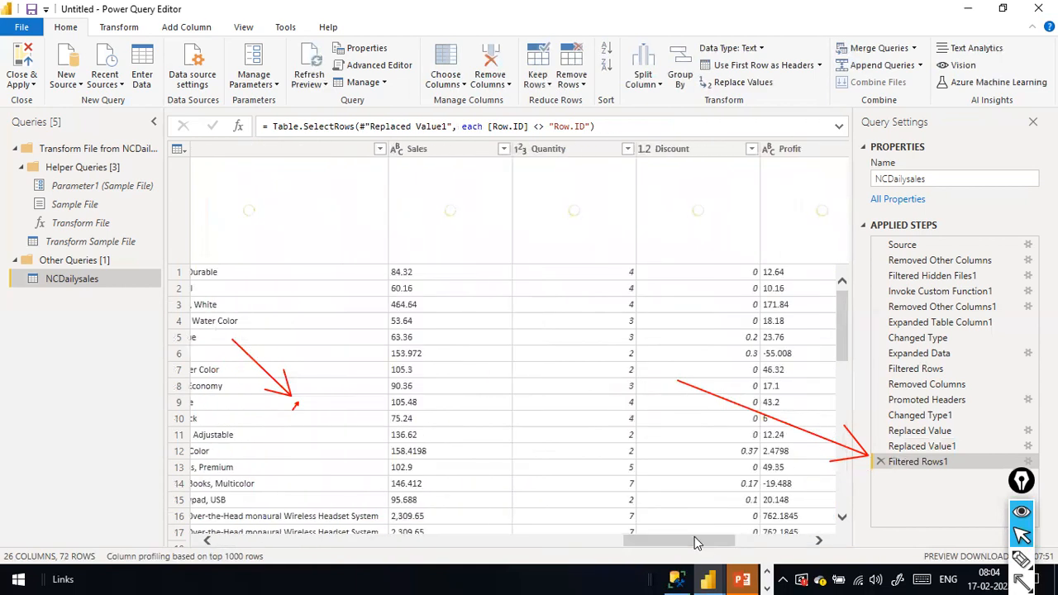
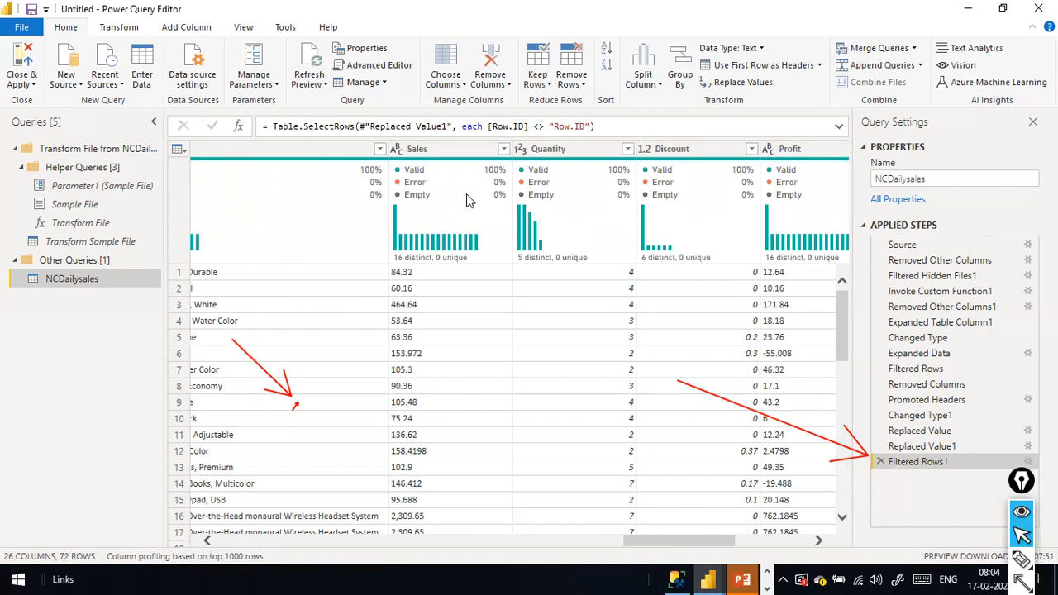
{"action": "mouse_move", "coordinate": [510, 197]}
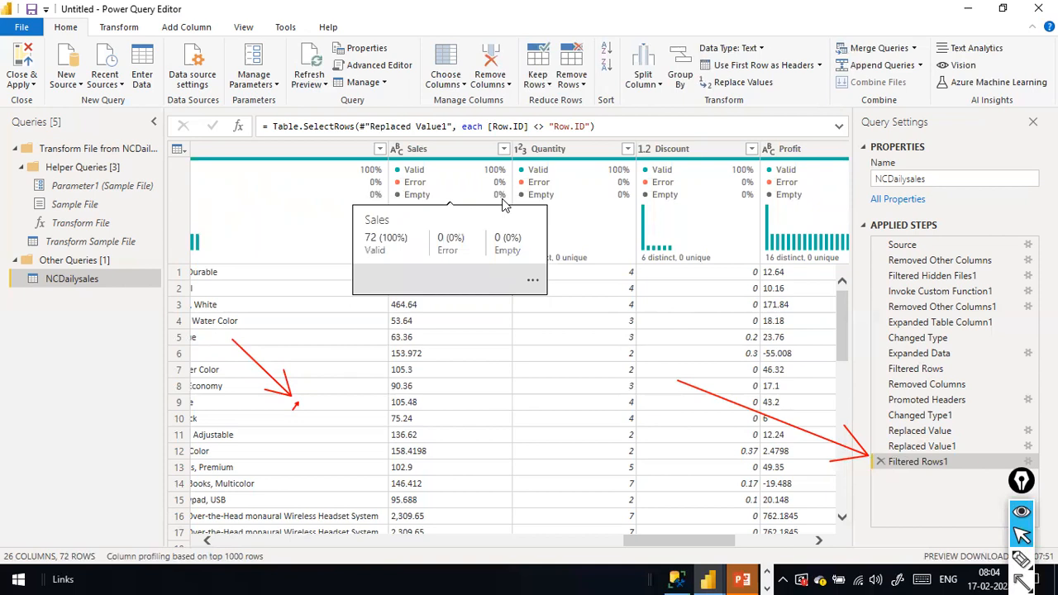
Remove the Row.ID column from the NCDailysales query.
{"action": "left_click_drag", "start_coordinate": [641, 537], "coordinate": [209, 537]}
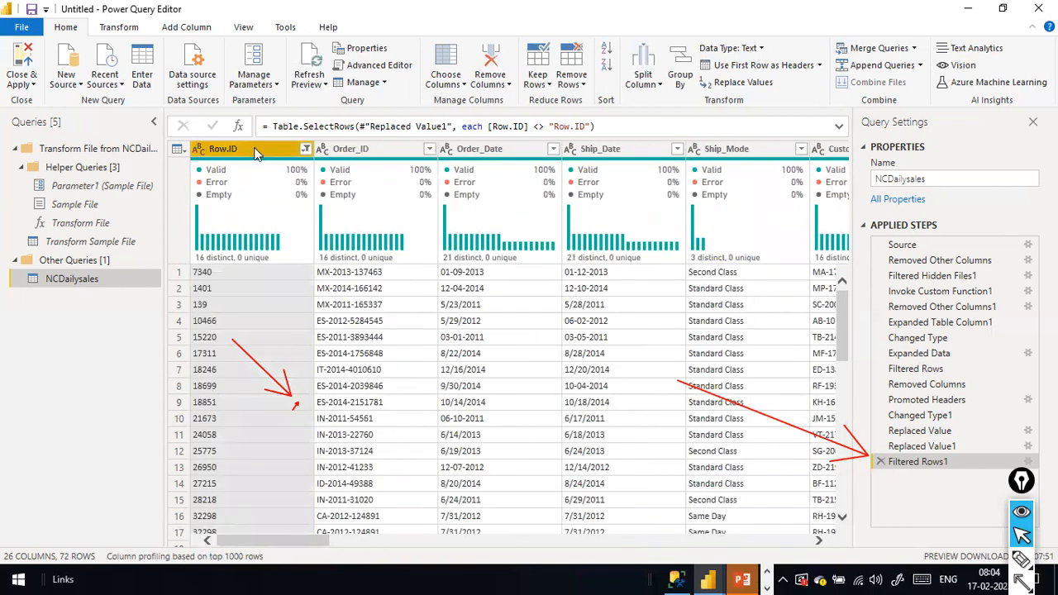
{"action": "right_click", "coordinate": [255, 155]}
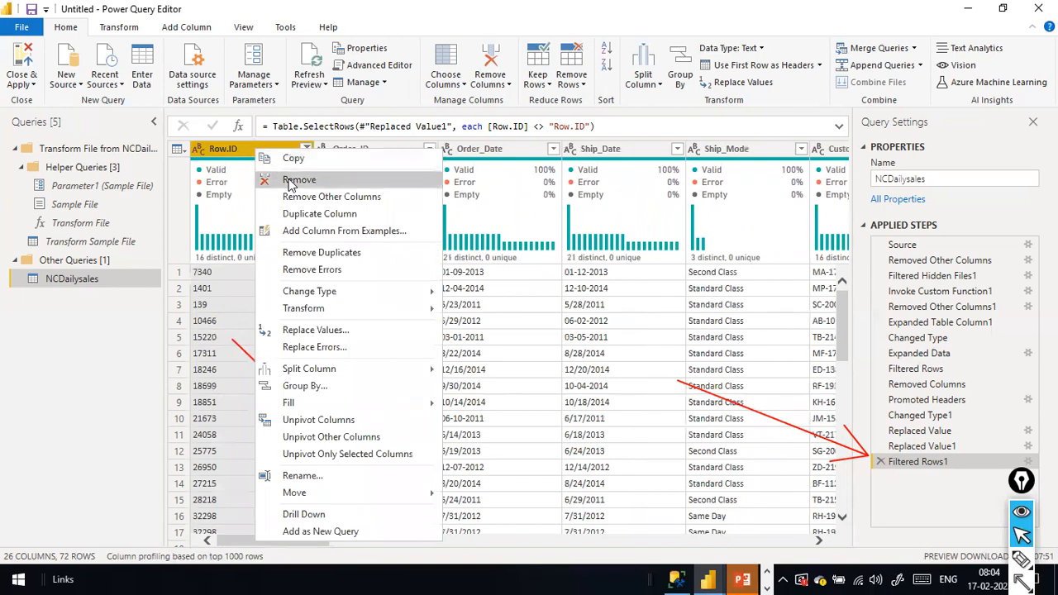
{"action": "left_click", "coordinate": [299, 180]}
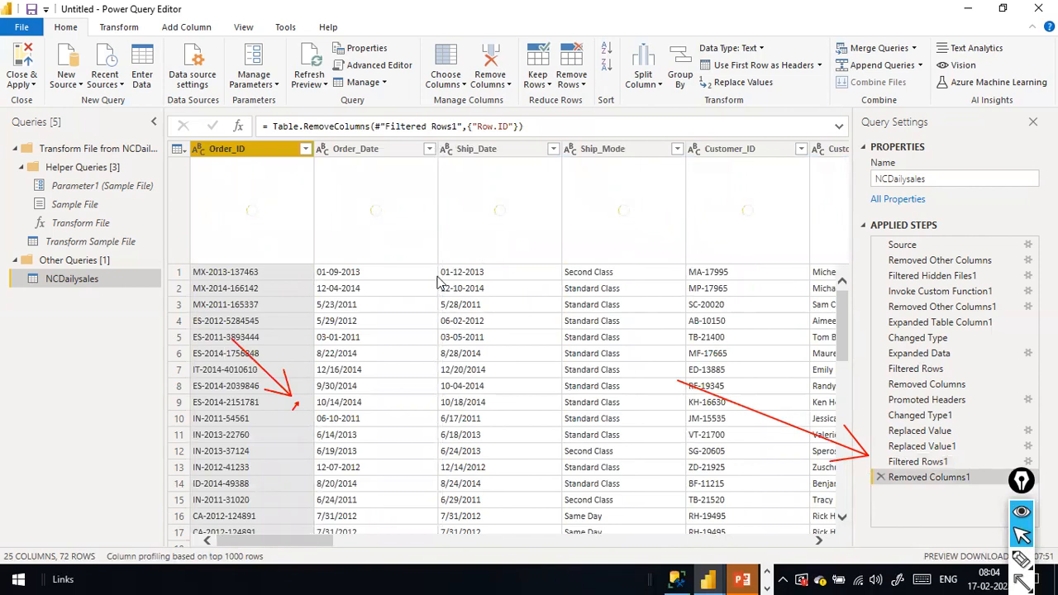
{"action": "mouse_move", "coordinate": [285, 540]}
{"action": "left_mouse_down"}
{"action": "mouse_move", "coordinate": [454, 550]}
{"action": "mouse_move", "coordinate": [289, 542]}
{"action": "left_mouse_up"}
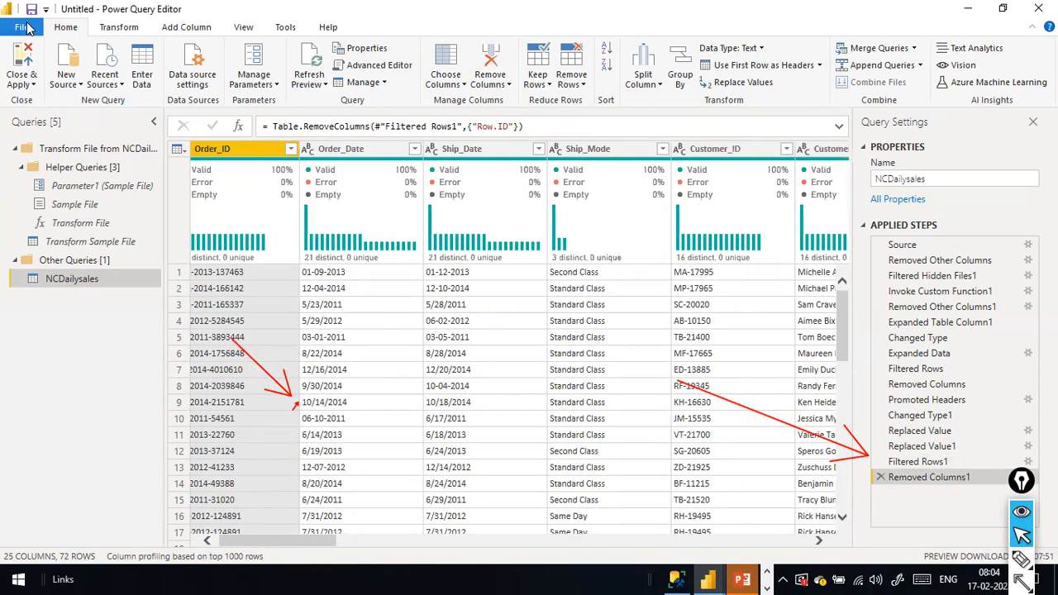
{"action": "left_click", "coordinate": [22, 27]}
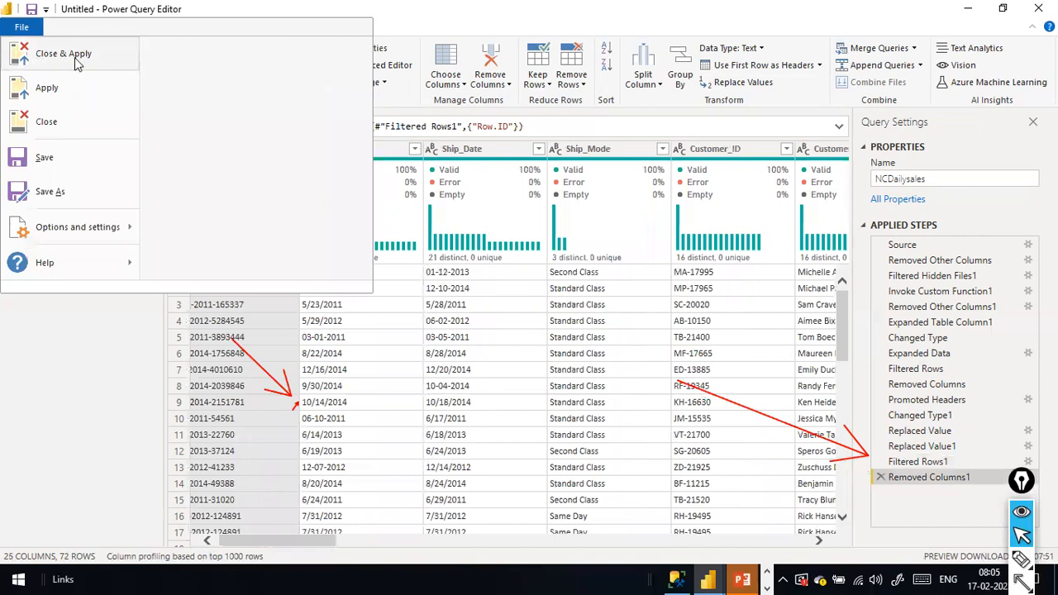
{"action": "left_click", "coordinate": [490, 14]}
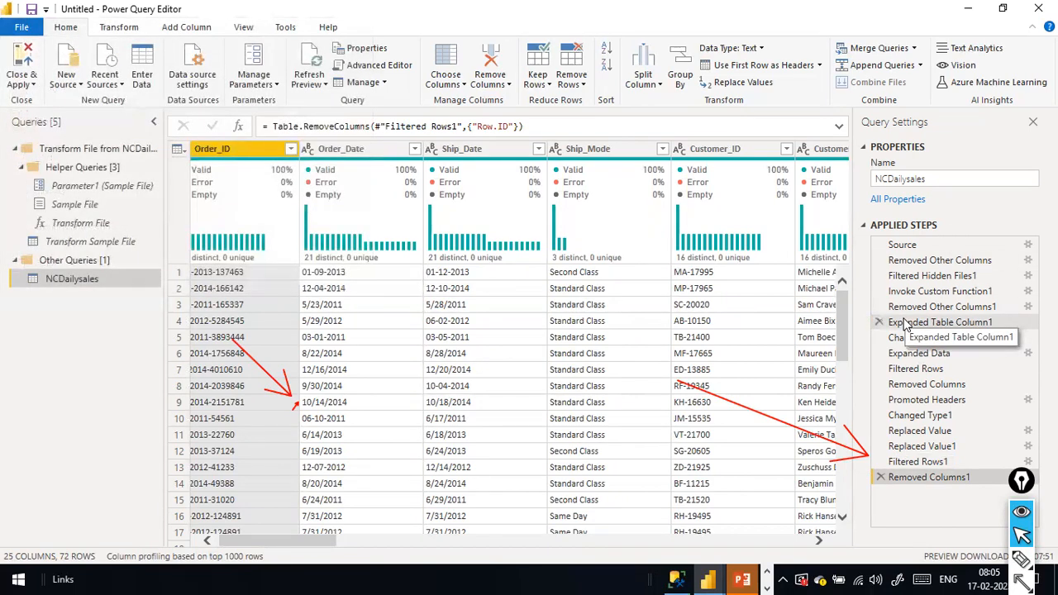
{"action": "mouse_move", "coordinate": [859, 212]}
{"action": "left_mouse_down"}
{"action": "mouse_move", "coordinate": [865, 466]}
{"action": "mouse_move", "coordinate": [1040, 515]}
{"action": "left_mouse_up"}
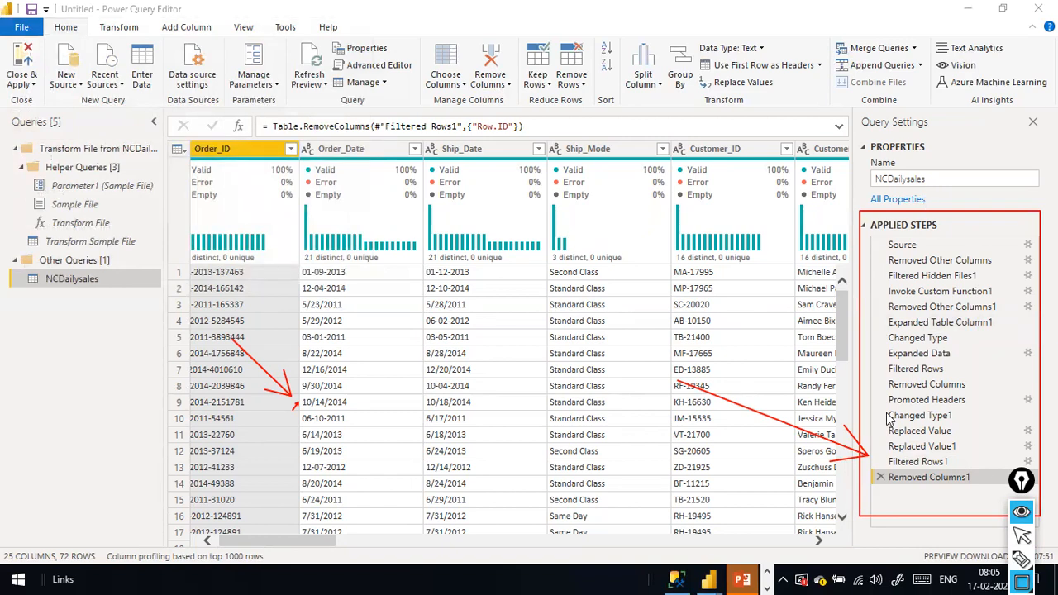
{"action": "key", "text": "alt+Tab"}
{"action": "key", "text": "alt+Tab"}
{"action": "key", "text": "alt+Tab"}
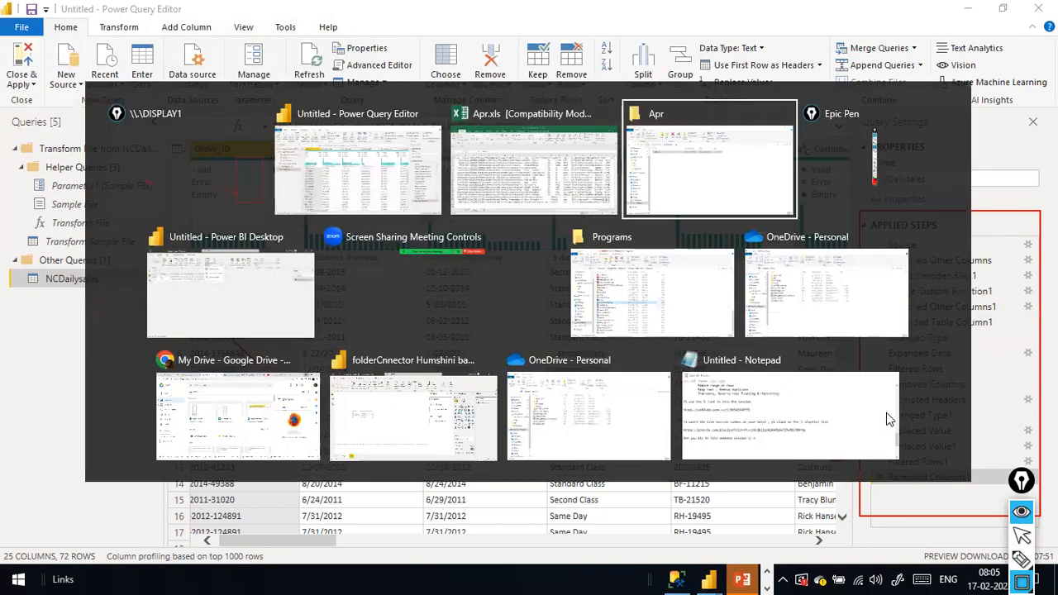
{"action": "left_click", "coordinate": [1022, 480]}
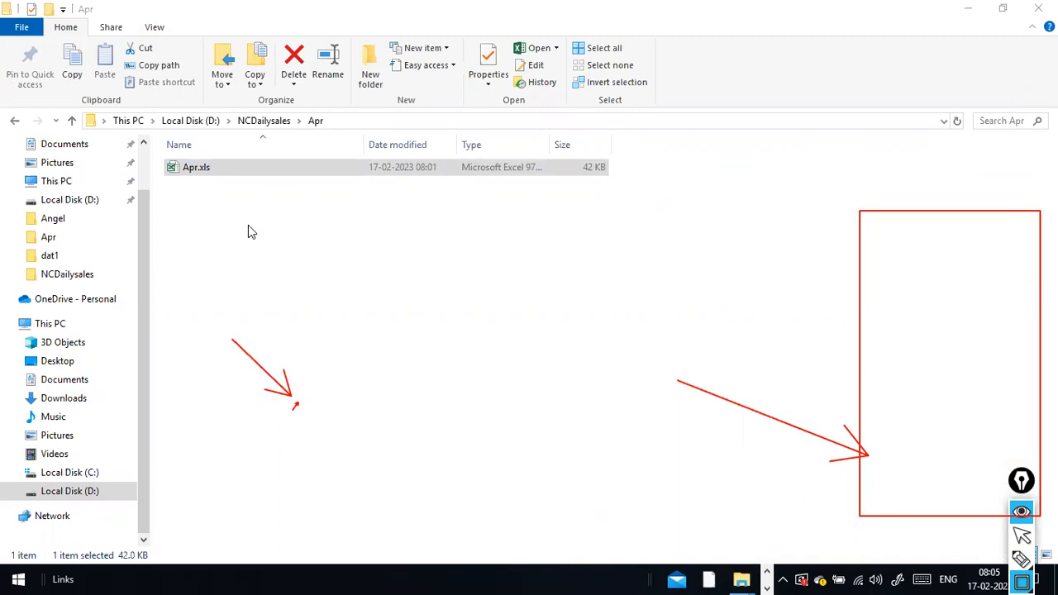
{"action": "key", "text": "alt+Tab"}
{"action": "key", "text": "alt+Tab"}
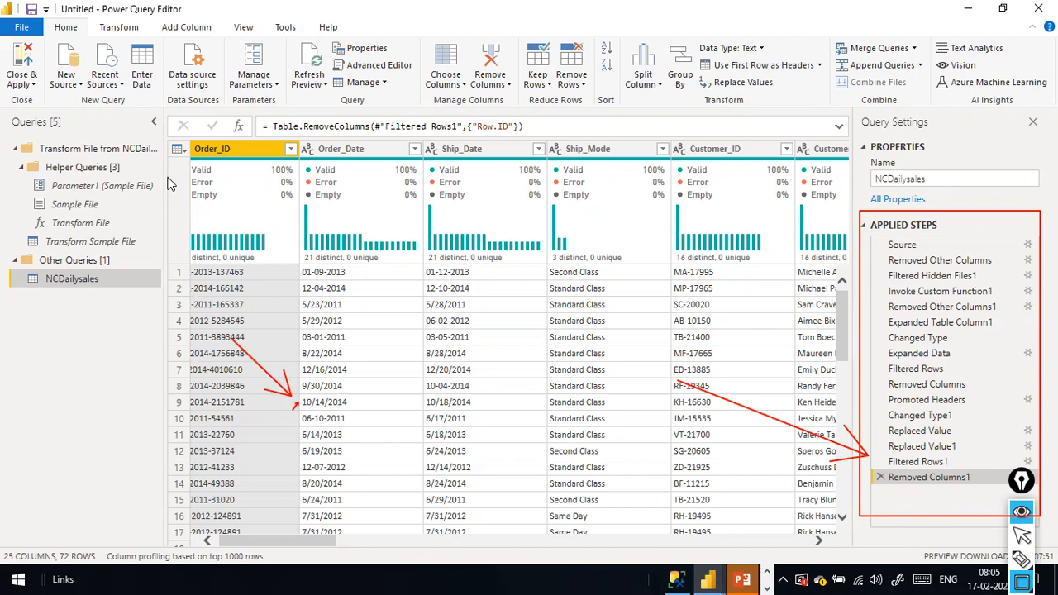
{"action": "key", "text": "Escape"}
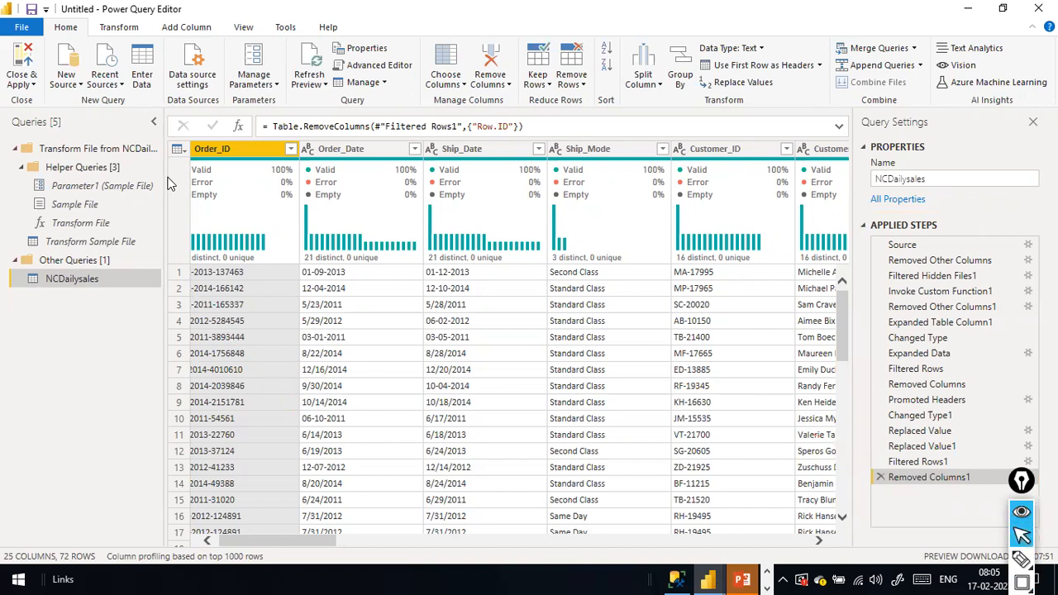
Close the query editor and apply the changes to load the NCDailysales table into the Power BI Desktop report.
{"action": "left_click", "coordinate": [8, 9]}
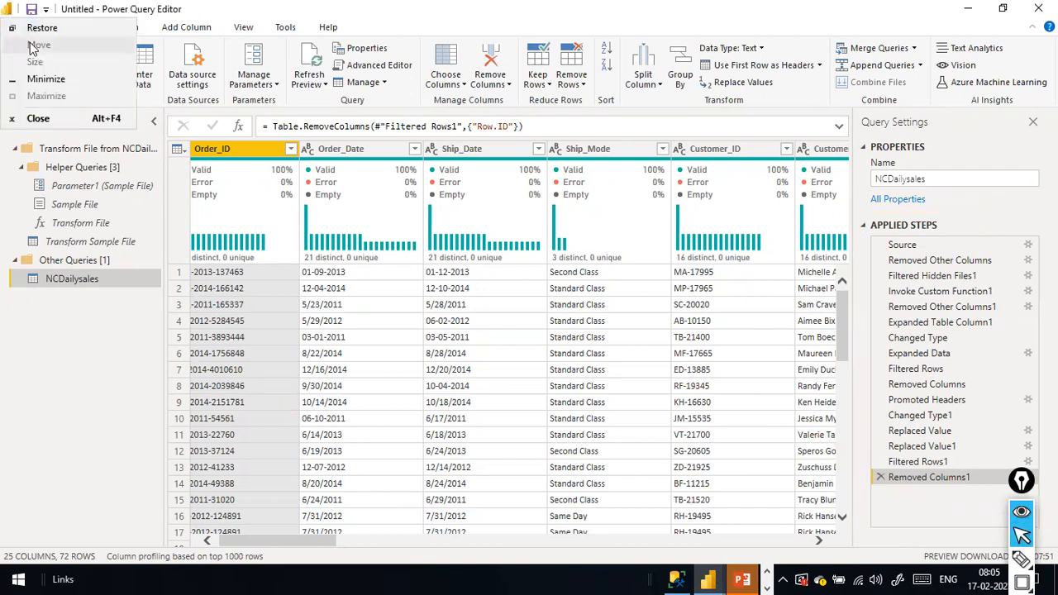
{"action": "key", "text": "Escape"}
{"action": "left_click", "coordinate": [21, 27]}
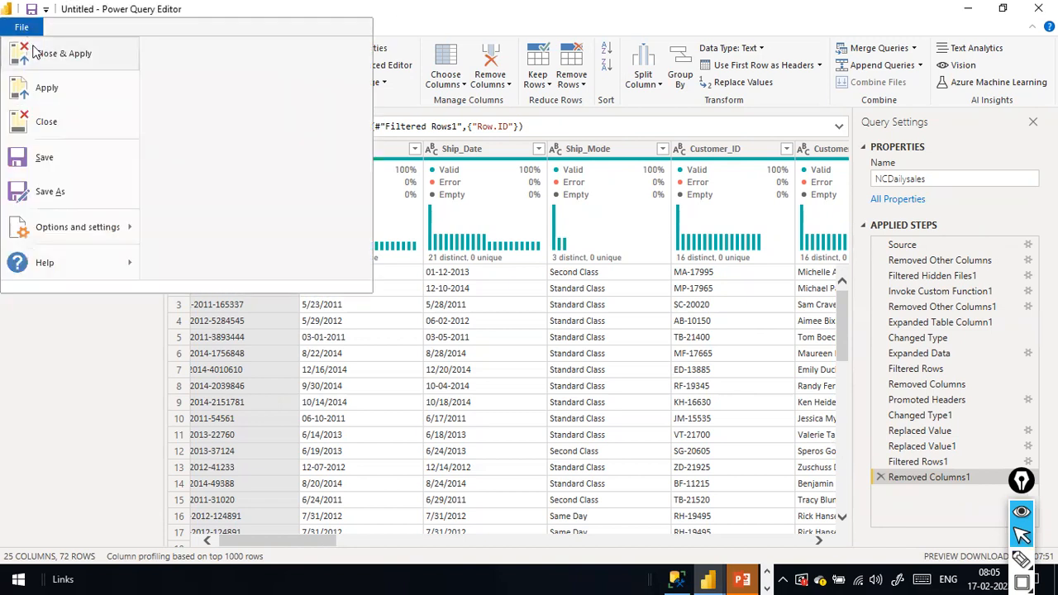
{"action": "key", "text": "Escape"}
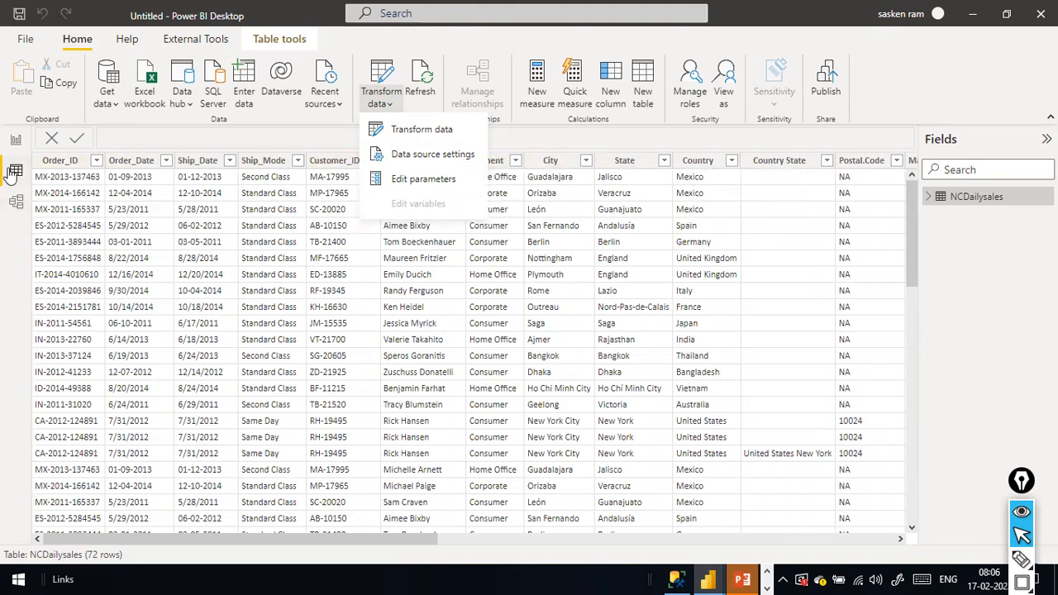
Add a table visual to the report page and populate it with Category and Quantity from NCDailysales.
{"action": "left_click", "coordinate": [16, 141]}
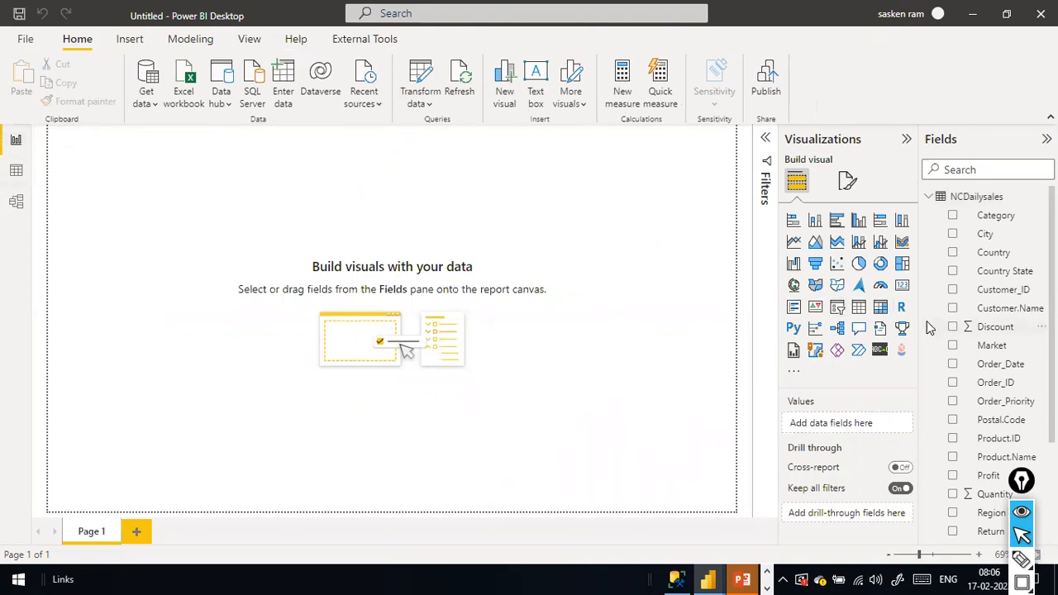
{"action": "left_click", "coordinate": [860, 308]}
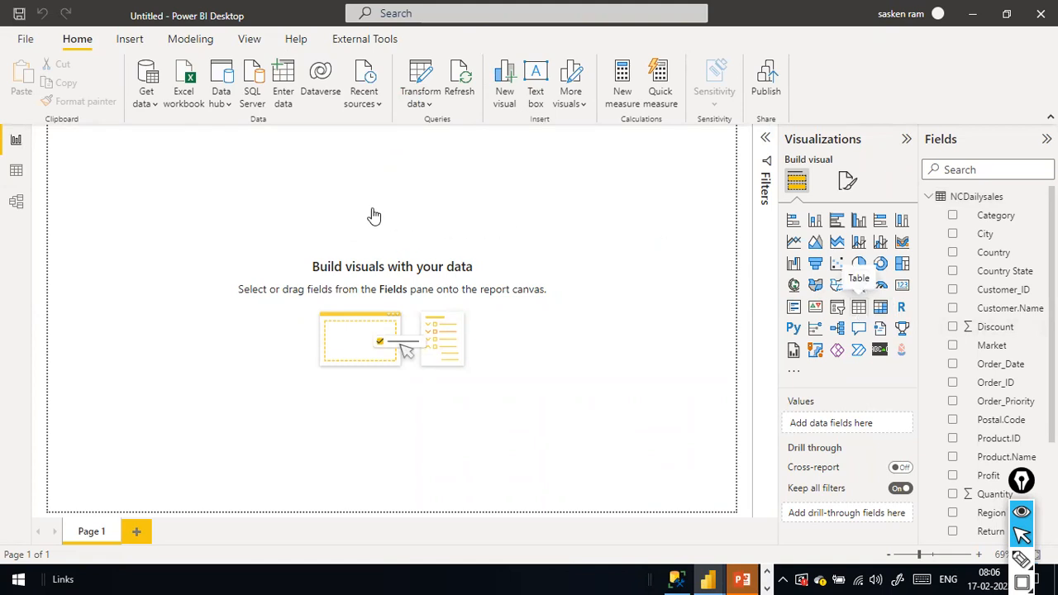
{"action": "left_click_drag", "start_coordinate": [118, 143], "coordinate": [253, 230]}
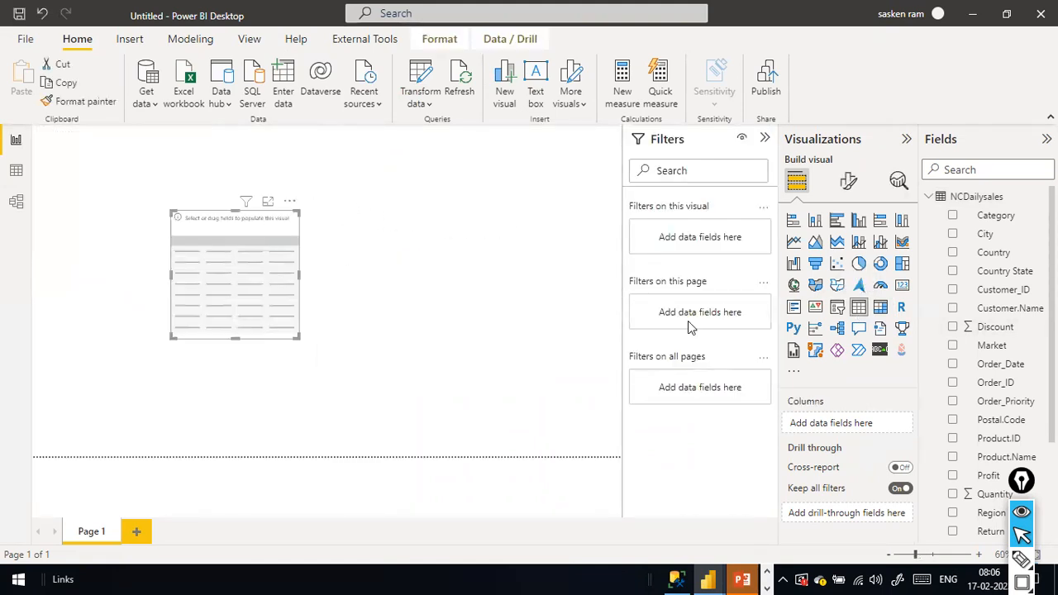
{"action": "left_click_drag", "start_coordinate": [864, 205], "coordinate": [217, 272]}
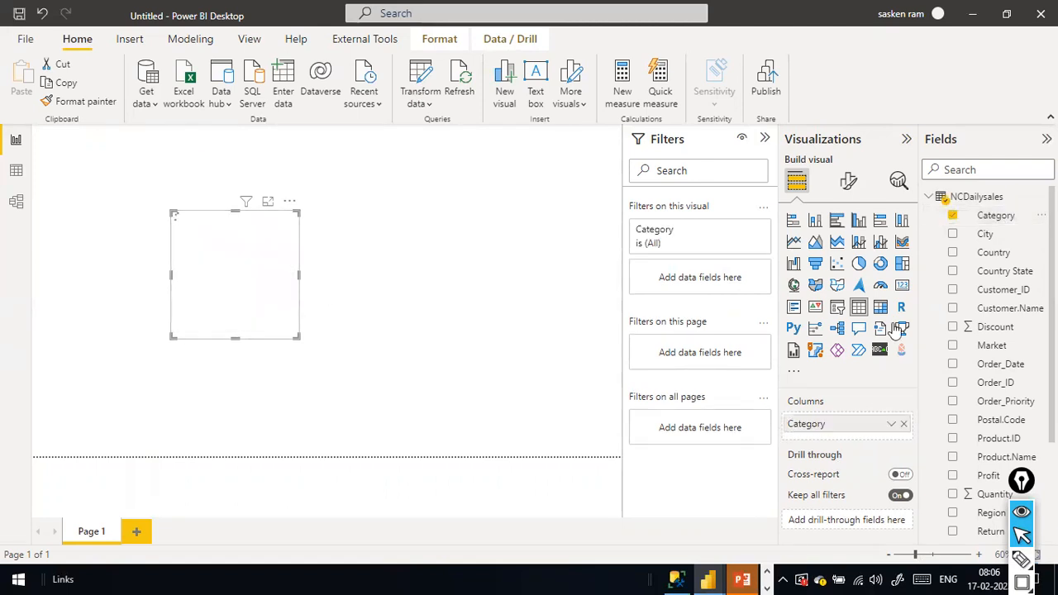
{"action": "scroll", "coordinate": [1013, 314], "scroll_direction": "down", "scroll_amount": 3}
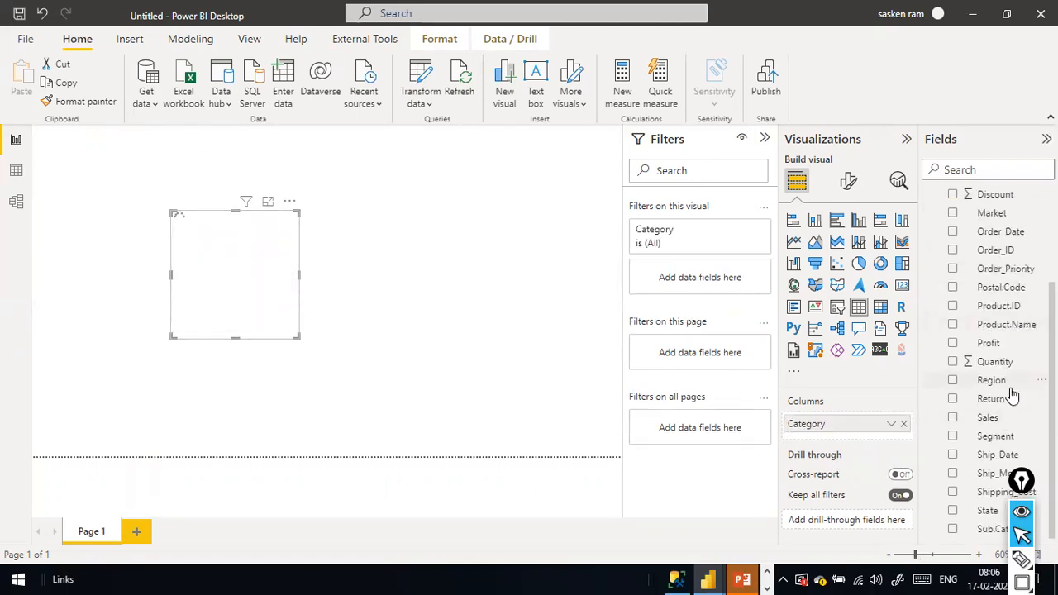
{"action": "left_click", "coordinate": [999, 363]}
{"action": "left_click_drag", "start_coordinate": [1002, 367], "coordinate": [271, 223]}
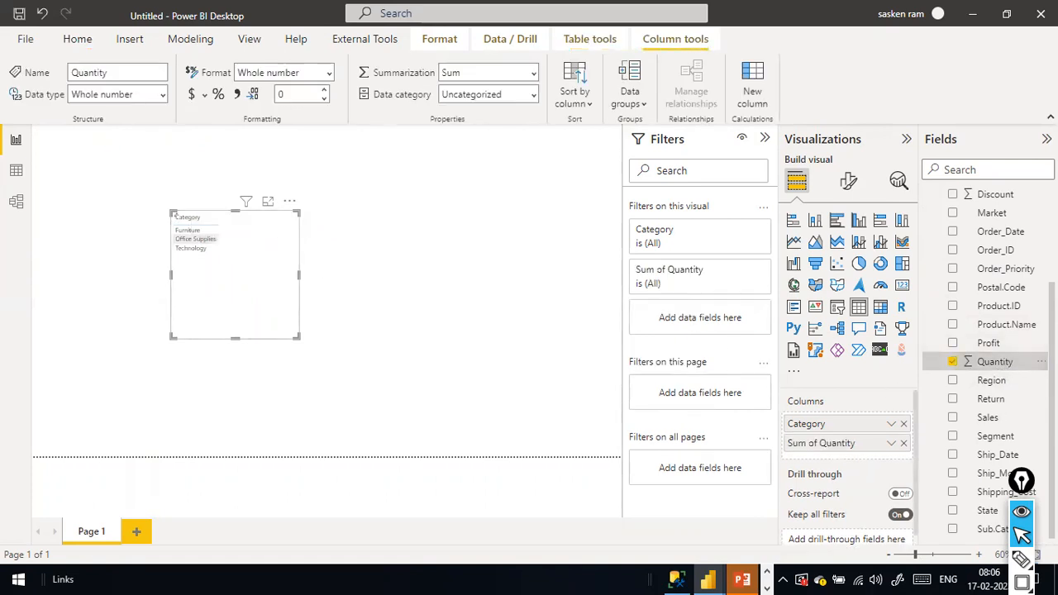
Change the Sales field's data type to Decimal number and accept the data type change.
{"action": "left_click", "coordinate": [989, 419]}
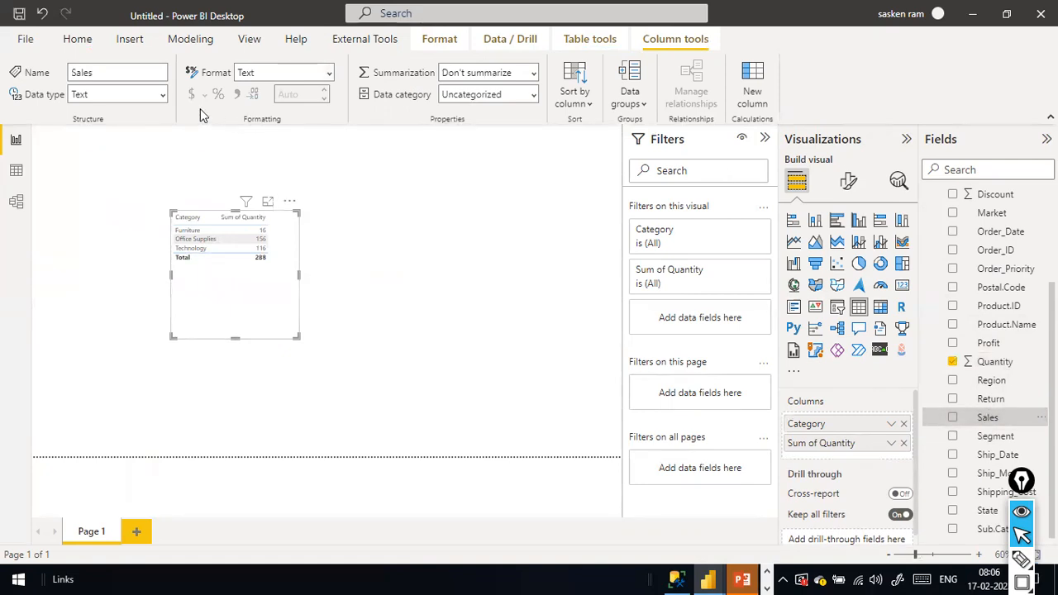
{"action": "left_click", "coordinate": [163, 94]}
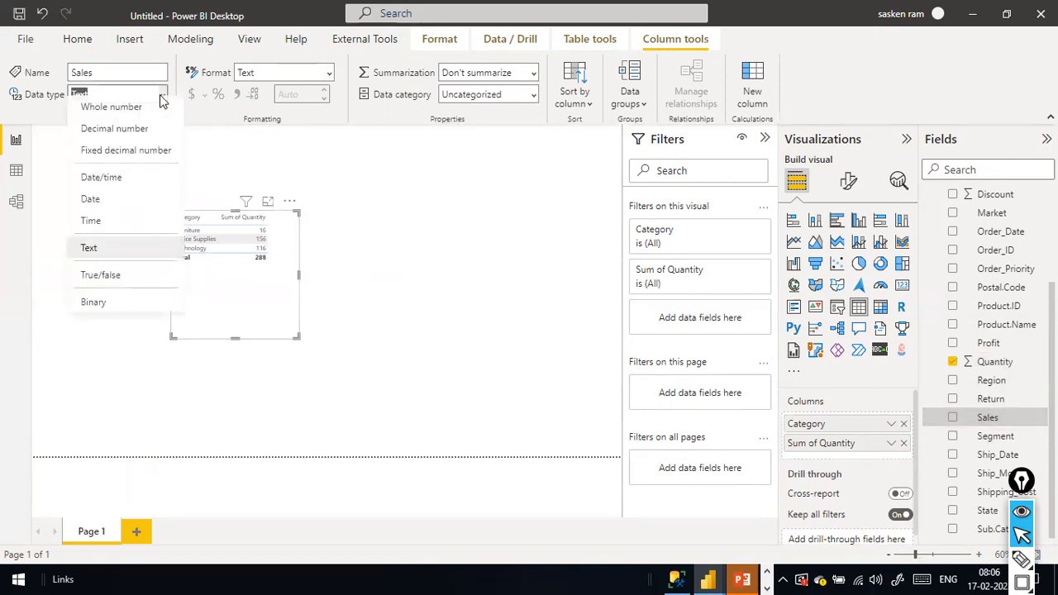
{"action": "left_click", "coordinate": [132, 137]}
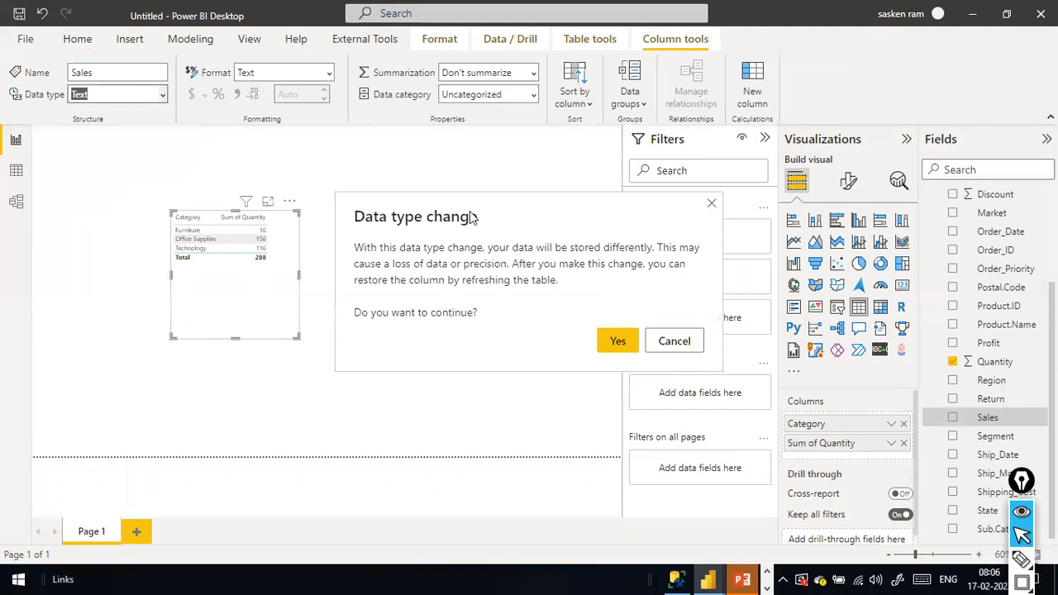
{"action": "left_click", "coordinate": [612, 341]}
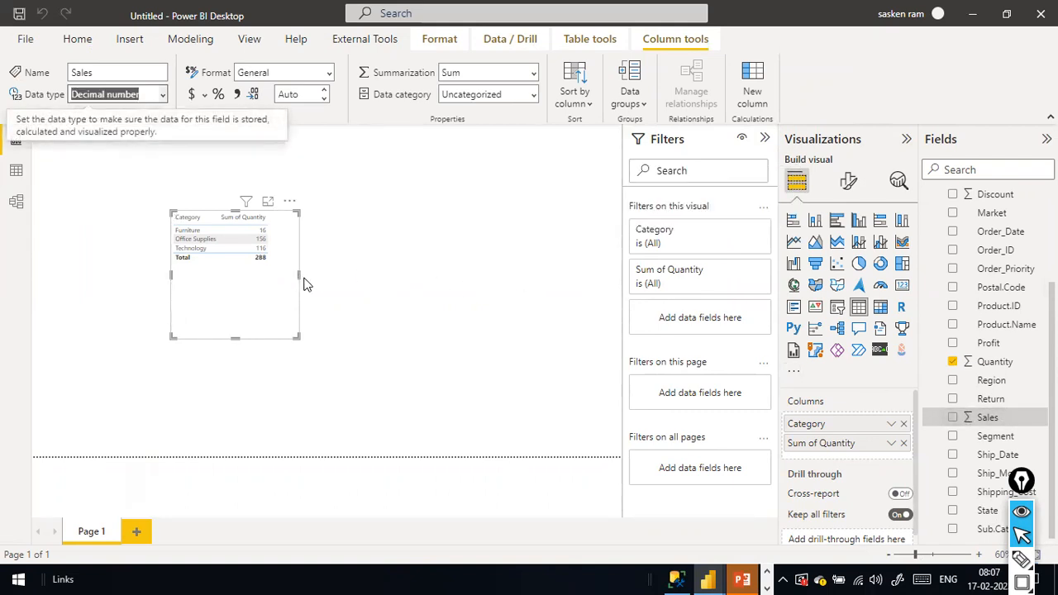
Add Sales to the table visual and resize the visual wider and shorter to fit its columns and rows.
{"action": "left_click_drag", "start_coordinate": [298, 277], "coordinate": [357, 267]}
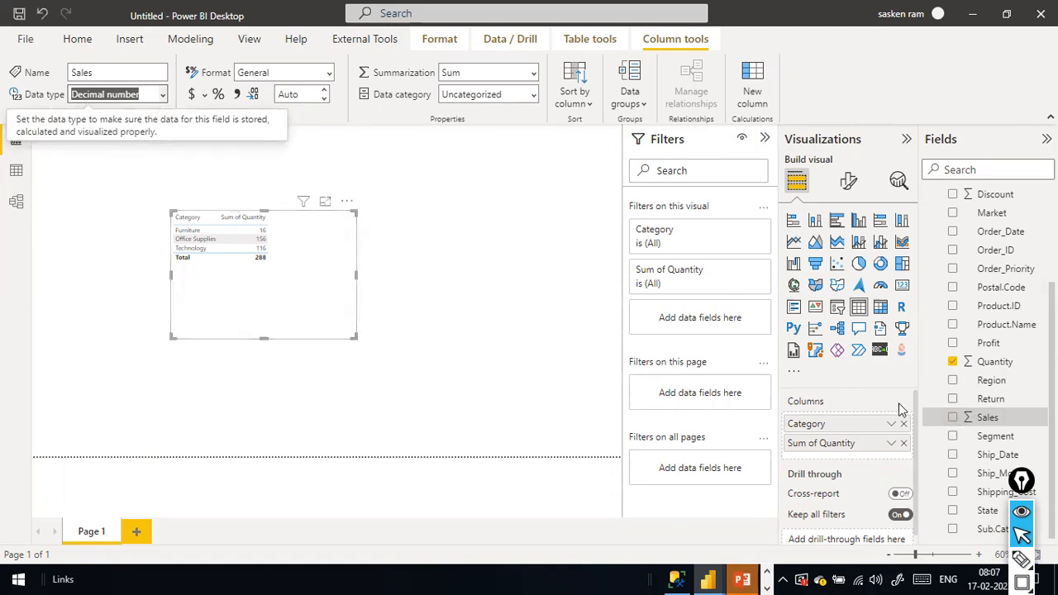
{"action": "left_click_drag", "start_coordinate": [984, 419], "coordinate": [296, 223]}
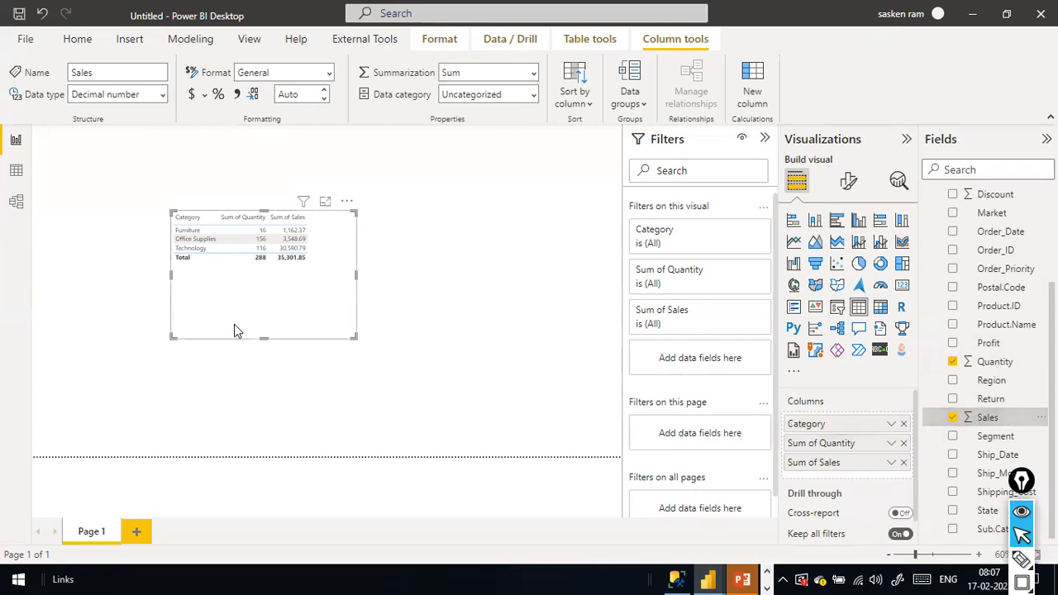
{"action": "left_click_drag", "start_coordinate": [264, 334], "coordinate": [264, 289]}
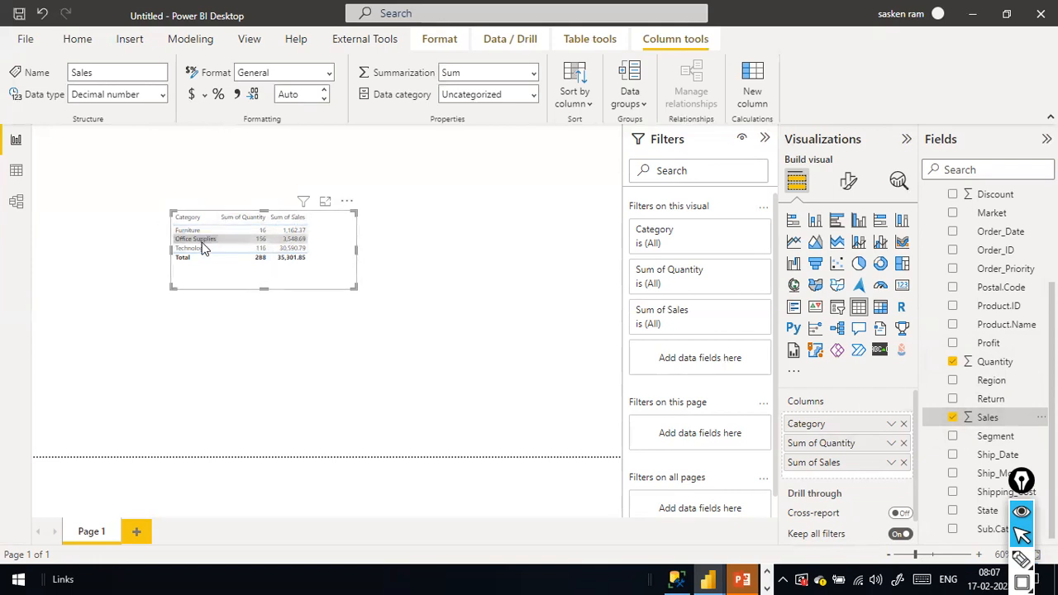
{"action": "left_click", "coordinate": [395, 272]}
Switch to File Explorer and check which workbooks are in the NCDailysales folder and its Apr subfolder.
{"action": "key", "text": "alt+Tab"}
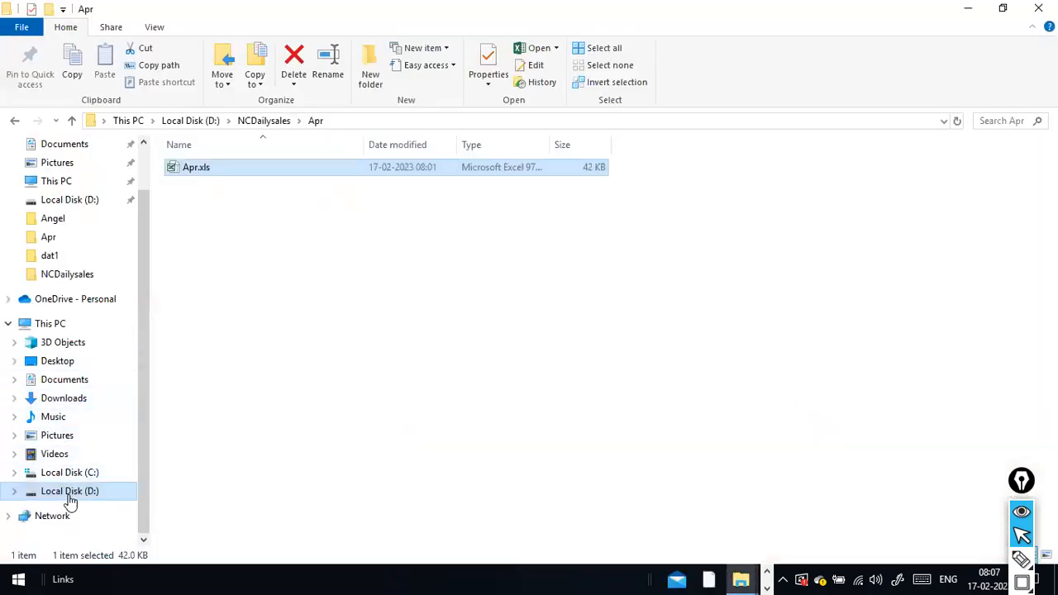
{"action": "left_click", "coordinate": [264, 121]}
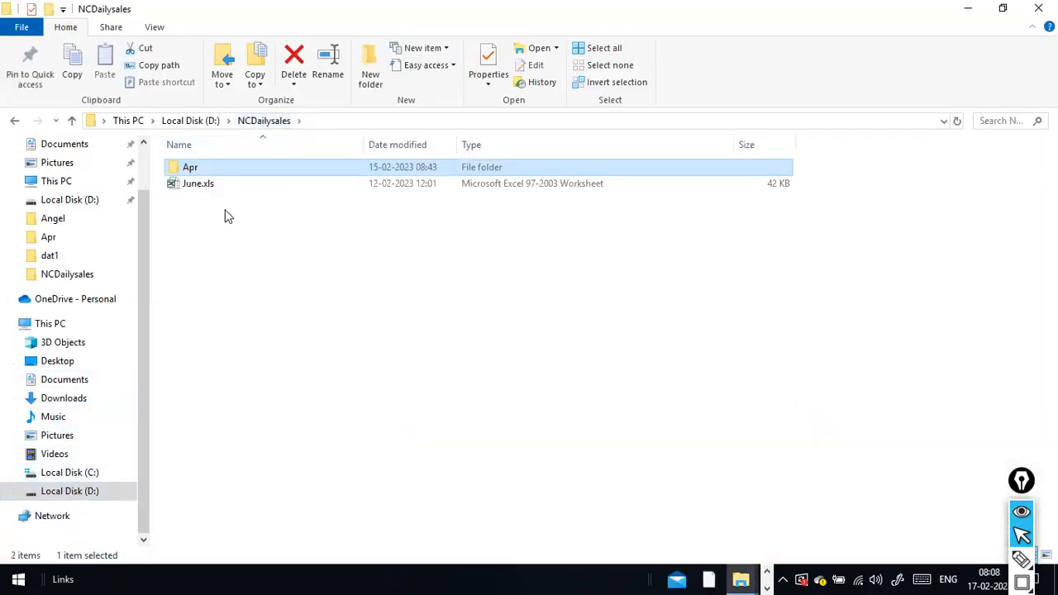
{"action": "double_click", "coordinate": [192, 169]}
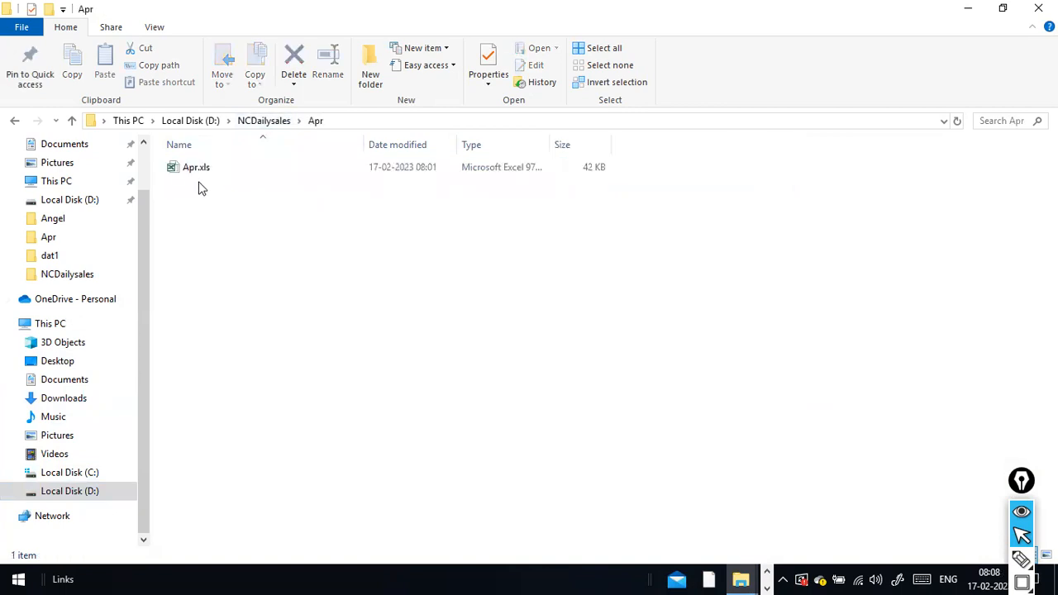
{"action": "left_click", "coordinate": [255, 124]}
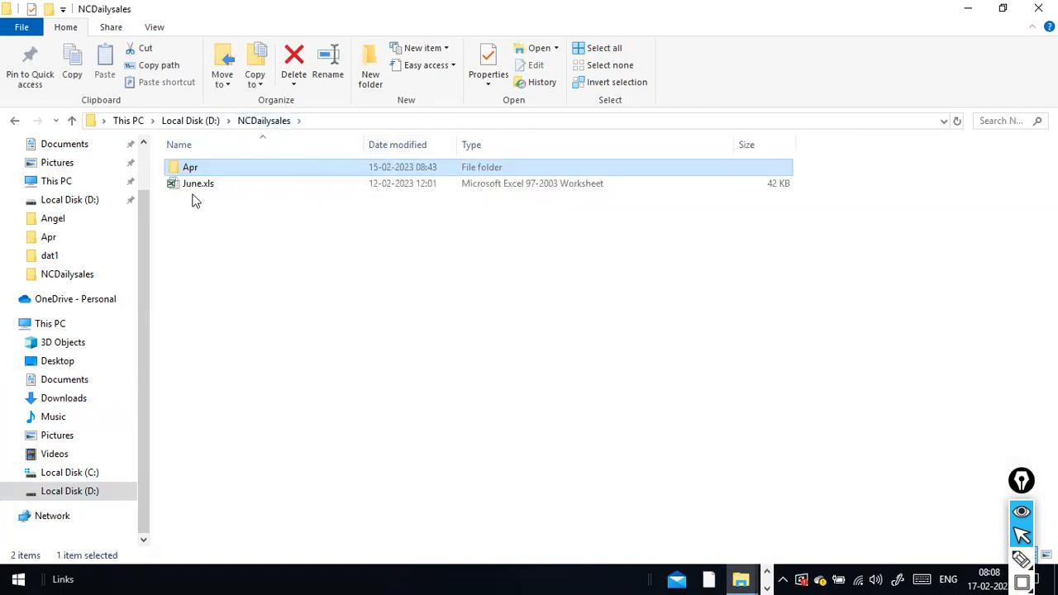
{"action": "double_click", "coordinate": [211, 171]}
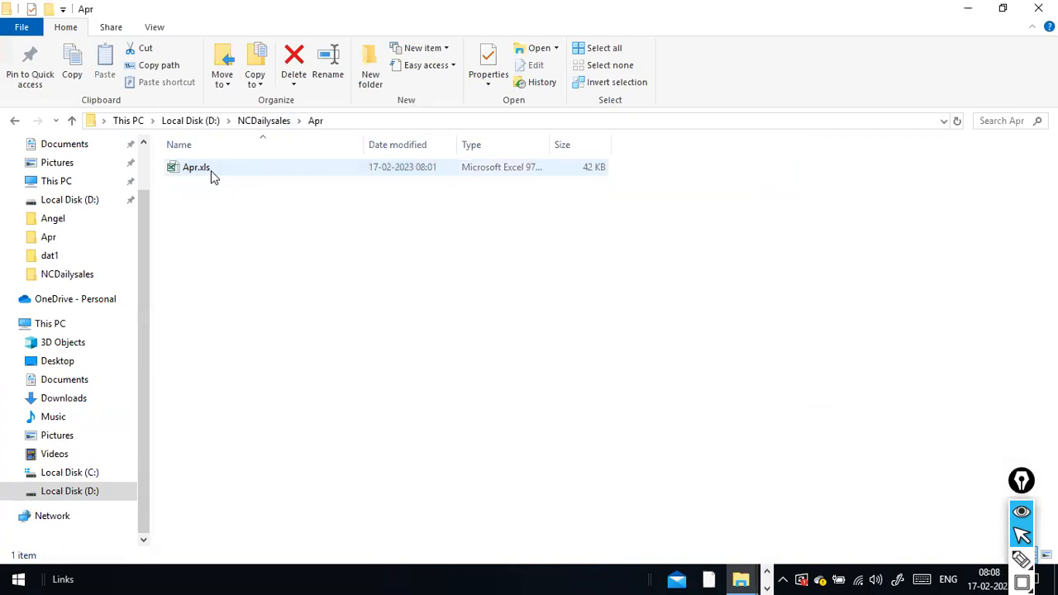
{"action": "left_click", "coordinate": [257, 124]}
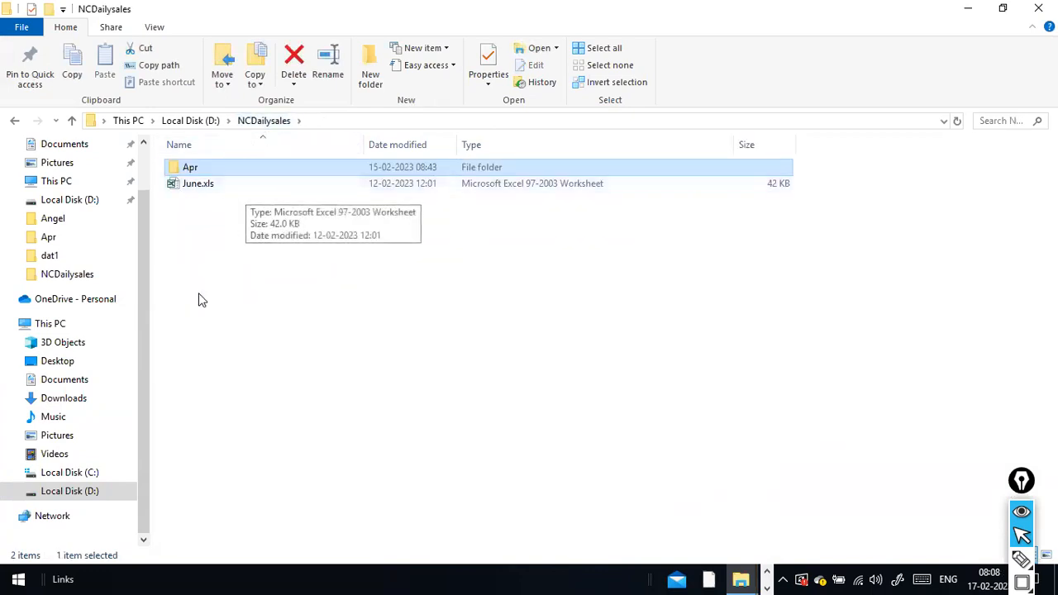
Open the stu folder on Local Disk (D:) and select May.xls.
{"action": "left_click", "coordinate": [90, 474]}
{"action": "left_click", "coordinate": [91, 492]}
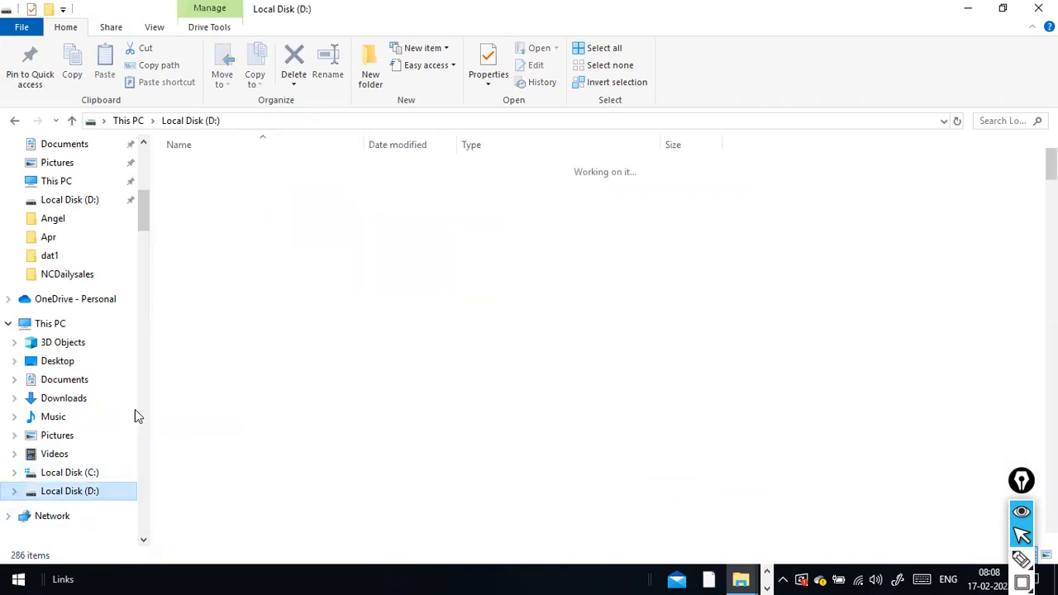
{"action": "key", "text": "s"}
{"action": "key", "text": "t"}
{"action": "key", "text": "u"}
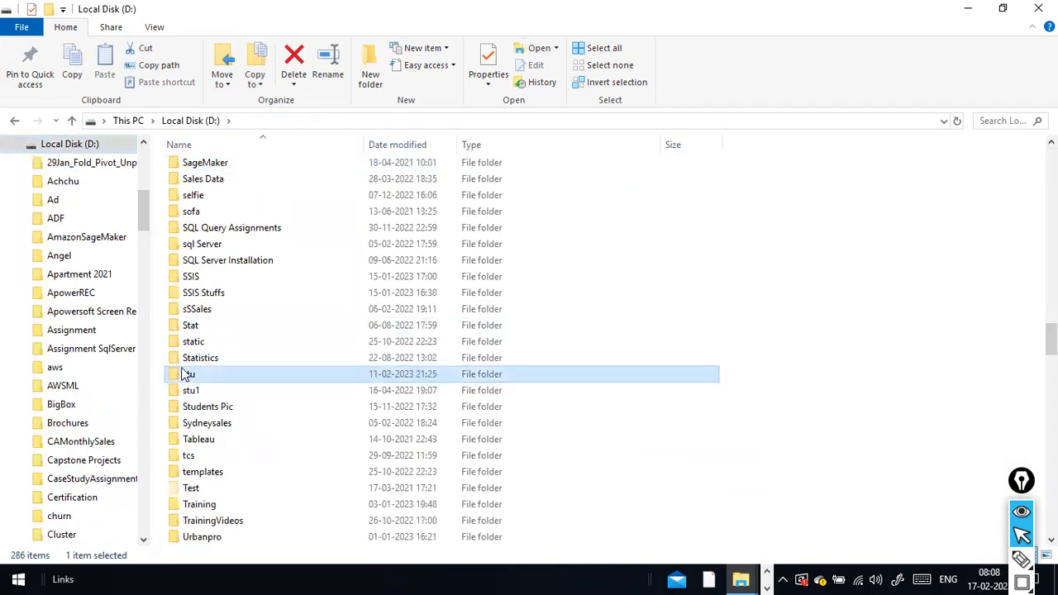
{"action": "double_click", "coordinate": [208, 376]}
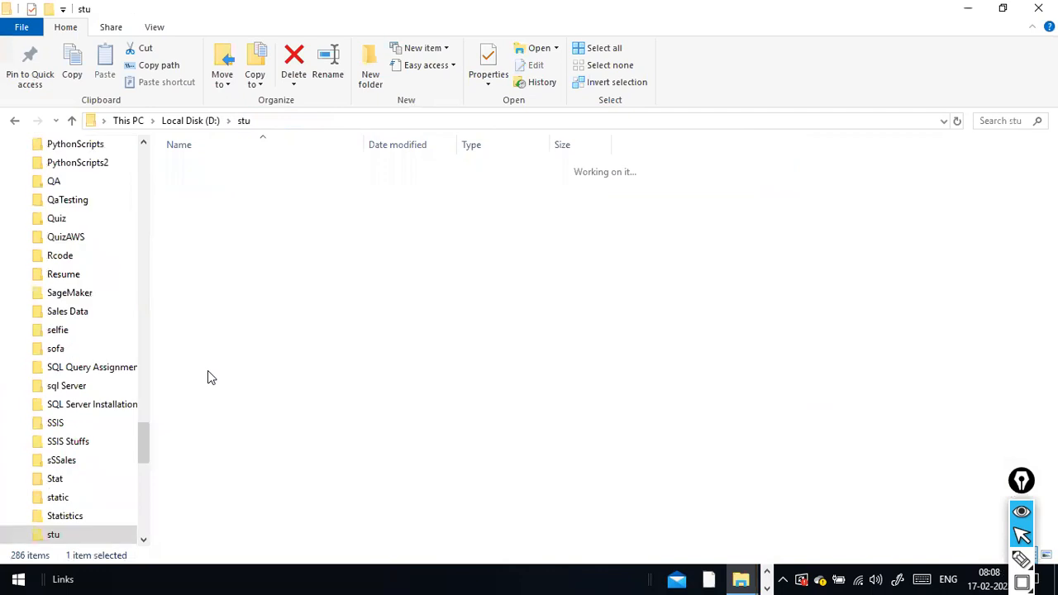
{"action": "left_click", "coordinate": [200, 382]}
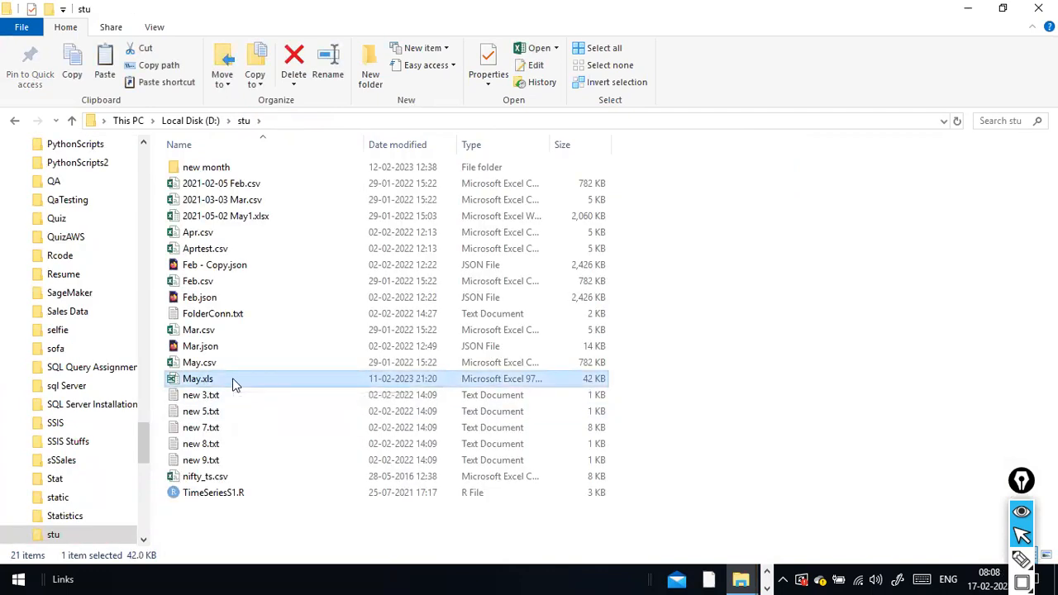
Copy May.xls from the stu folder into the NCDailysales folder on Local Disk (D:).
{"action": "scroll", "coordinate": [108, 492], "scroll_direction": "down", "scroll_amount": 1}
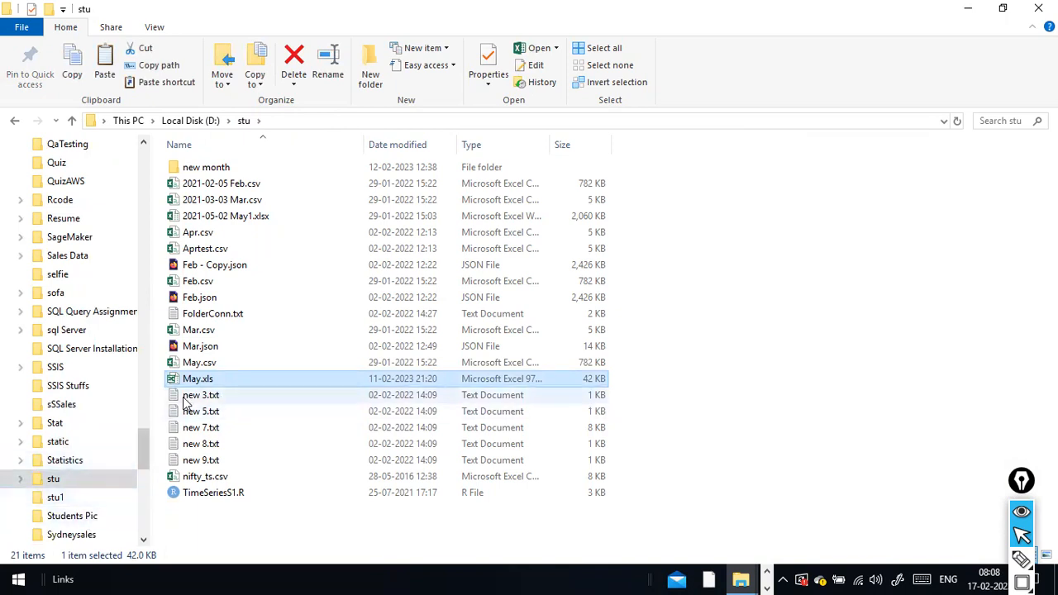
{"action": "scroll", "coordinate": [113, 419], "scroll_direction": "down", "scroll_amount": 1}
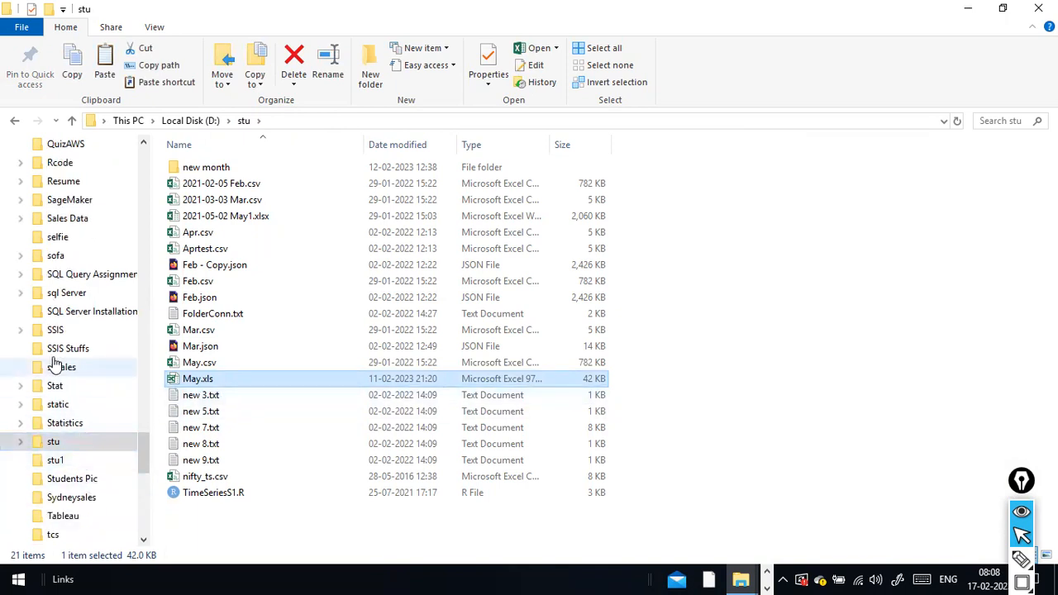
{"action": "scroll", "coordinate": [69, 366], "scroll_direction": "up", "scroll_amount": 3}
{"action": "scroll", "coordinate": [72, 265], "scroll_direction": "up", "scroll_amount": 8}
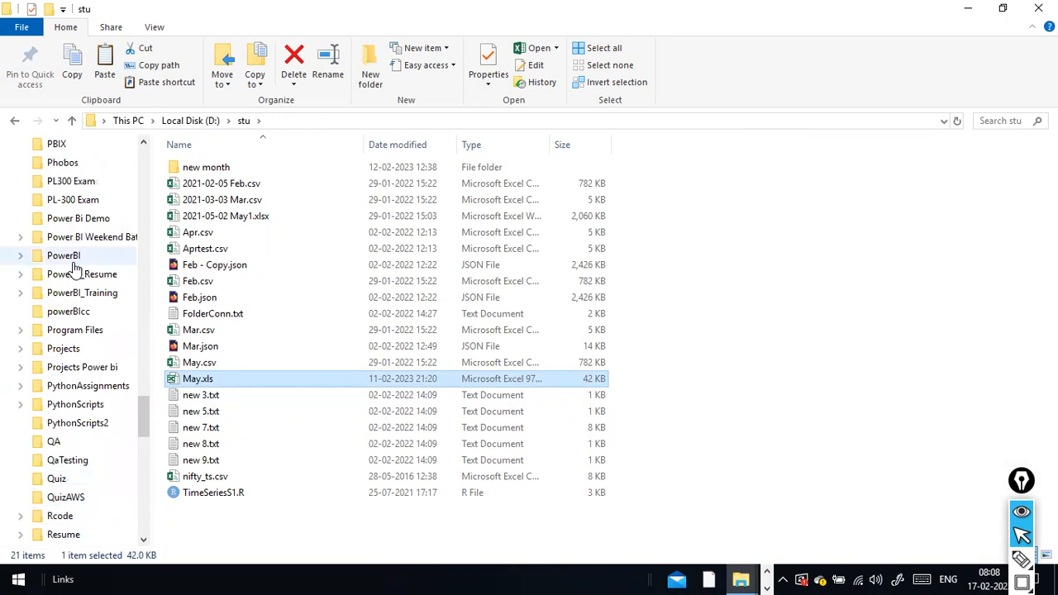
{"action": "left_click", "coordinate": [78, 257]}
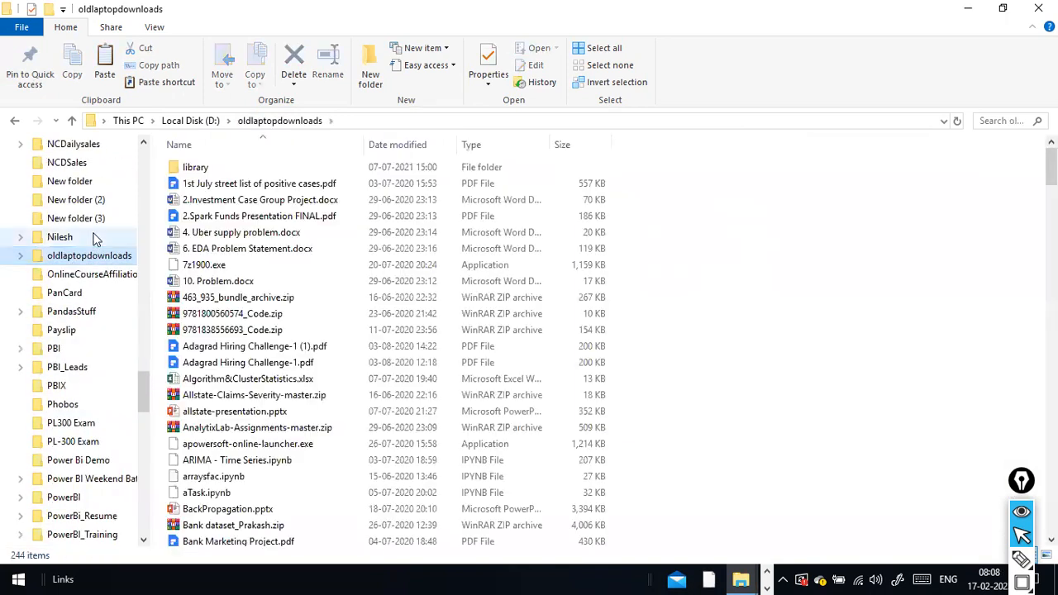
{"action": "scroll", "coordinate": [94, 238], "scroll_direction": "down", "scroll_amount": 10}
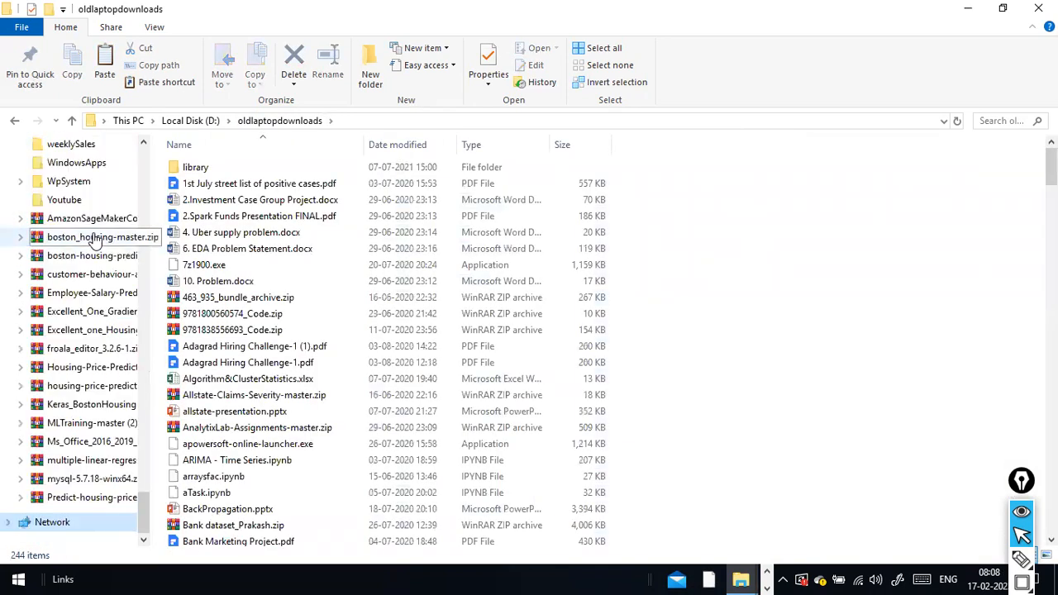
{"action": "scroll", "coordinate": [94, 238], "scroll_direction": "up", "scroll_amount": 10}
{"action": "key", "text": "alt+Left"}
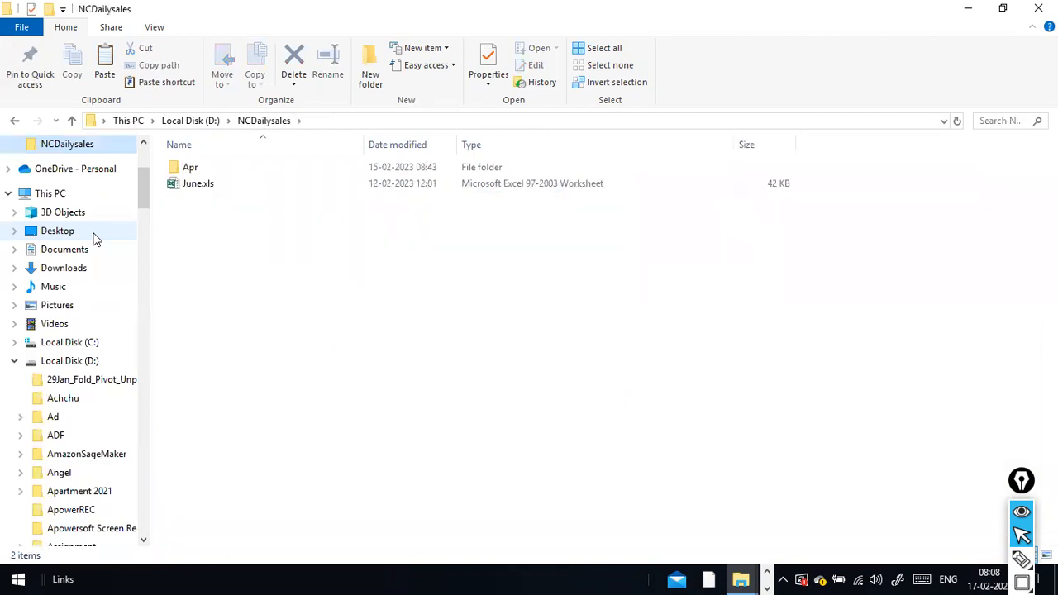
{"action": "key", "text": "ctrl+v"}
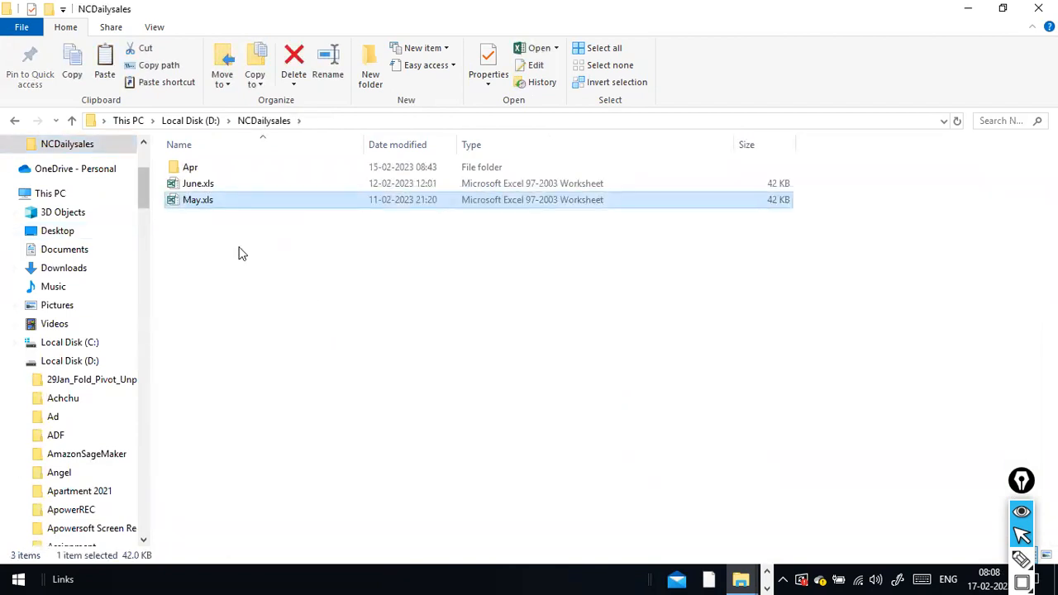
Switch to Power BI Desktop and refresh the report to load the data from the added May workbook.
{"action": "key", "text": "alt+Tab"}
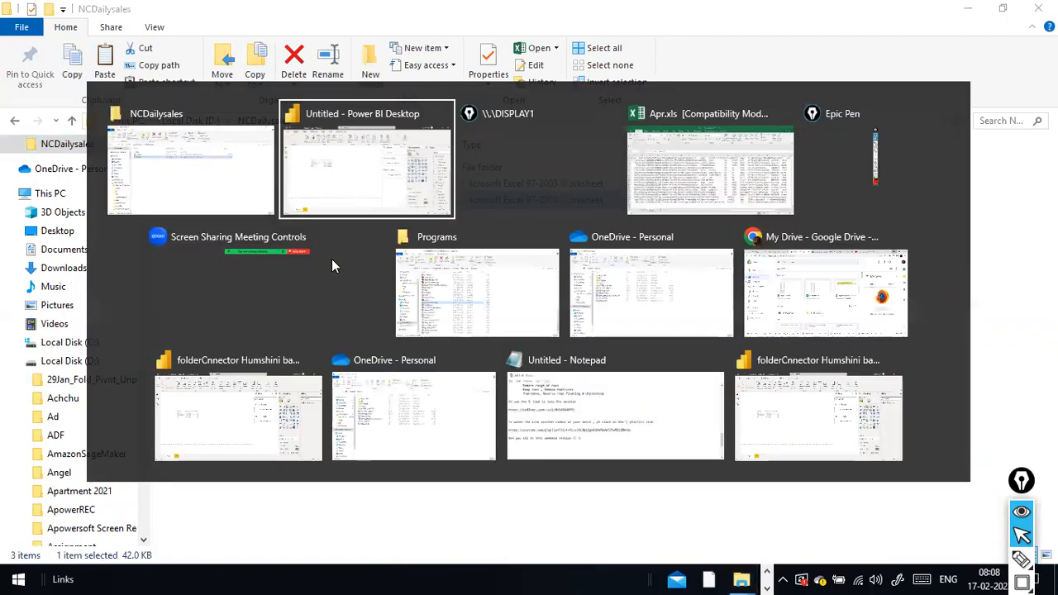
{"action": "key", "text": "alt+Tab"}
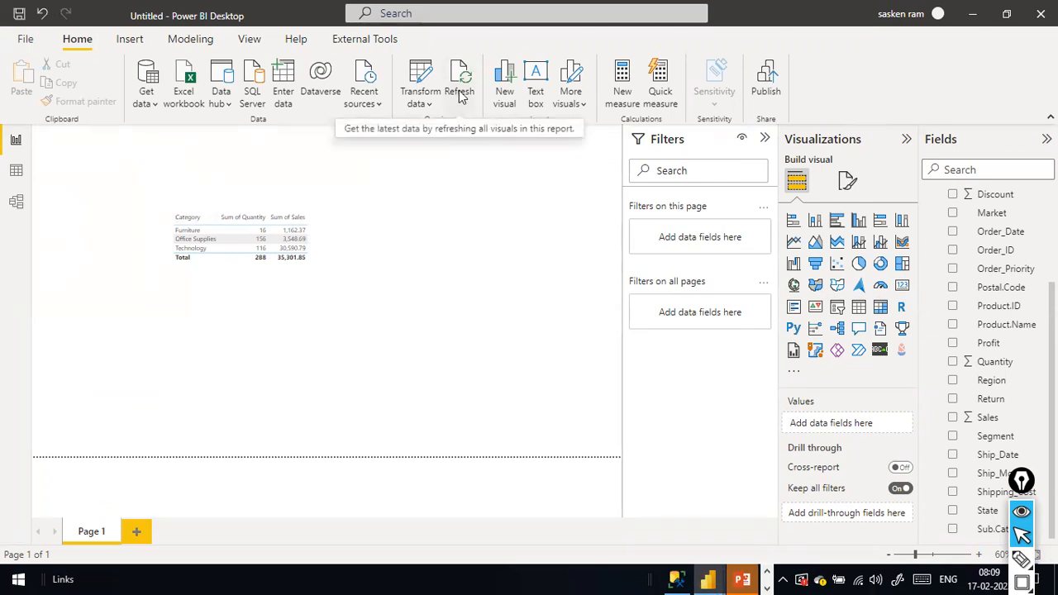
{"action": "left_click", "coordinate": [147, 97]}
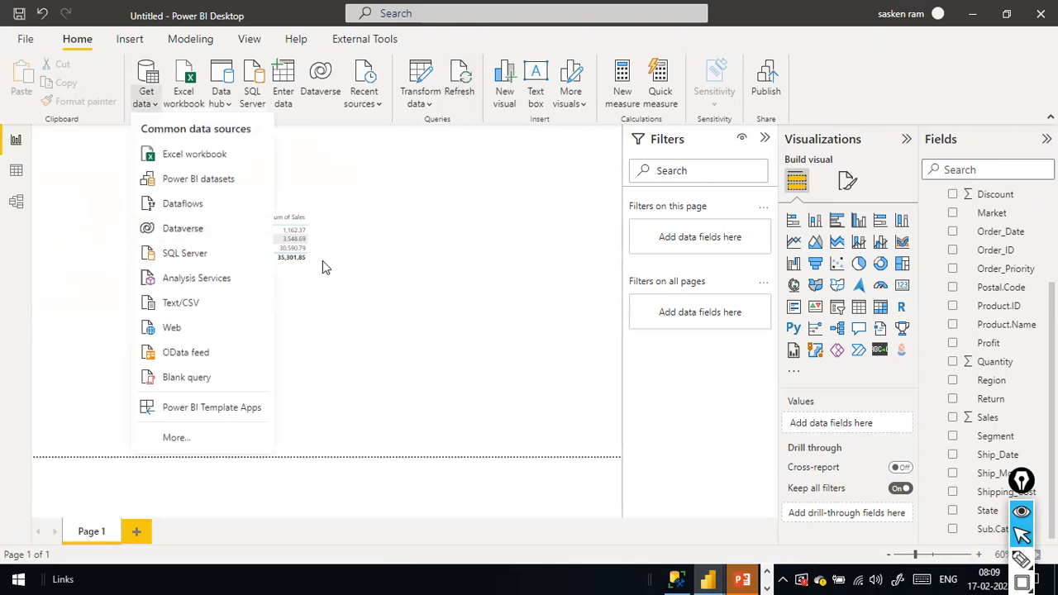
{"action": "left_click", "coordinate": [441, 207]}
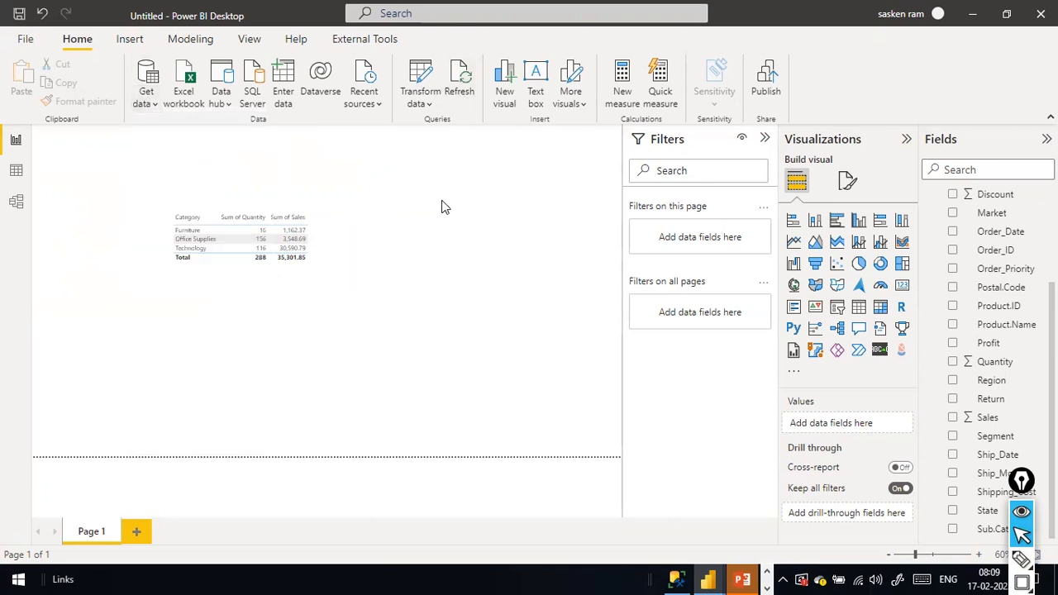
{"action": "left_click", "coordinate": [461, 94]}
{"action": "key", "text": "alt+Tab"}
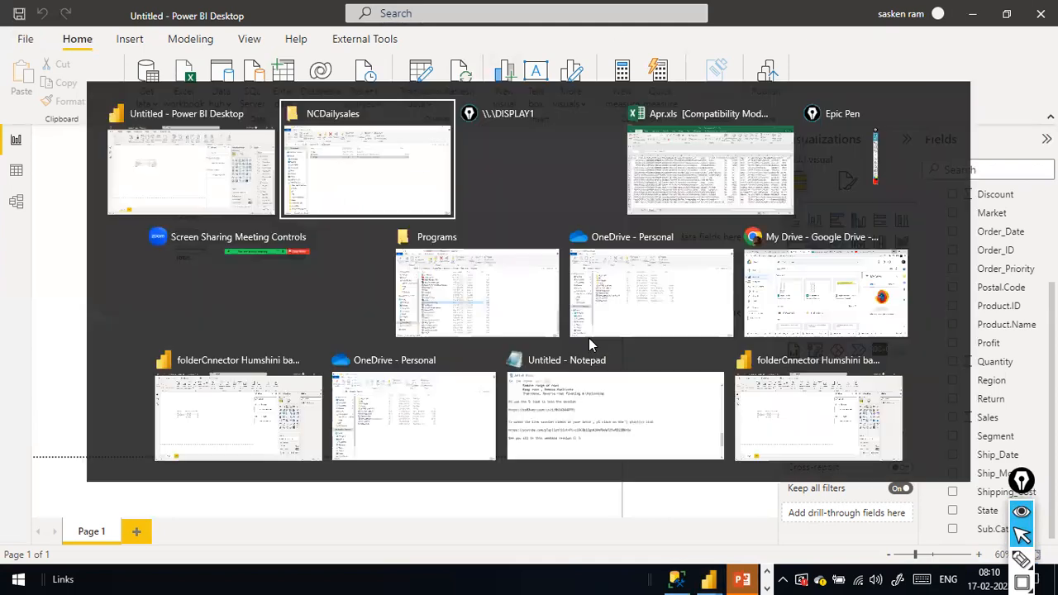
{"action": "key", "text": "alt+Tab"}
{"action": "key", "text": "alt+Tab"}
{"action": "key", "text": "alt+Tab"}
{"action": "key", "text": "alt+Tab"}
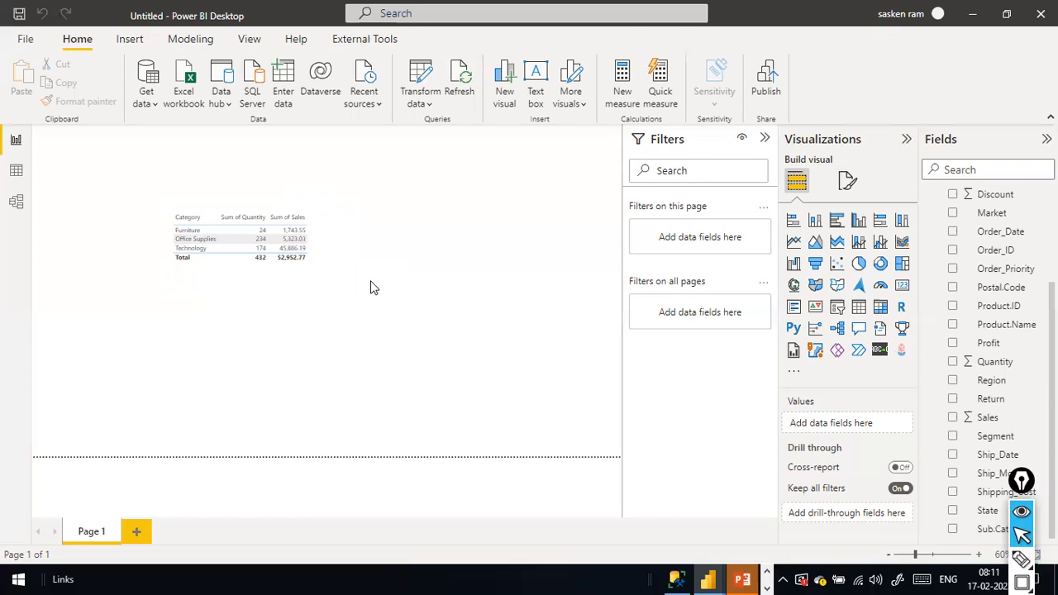
Start publishing the report and save it in the dat1 folder as FolderConnector_with_mulltiplesheets.
{"action": "left_click", "coordinate": [765, 86]}
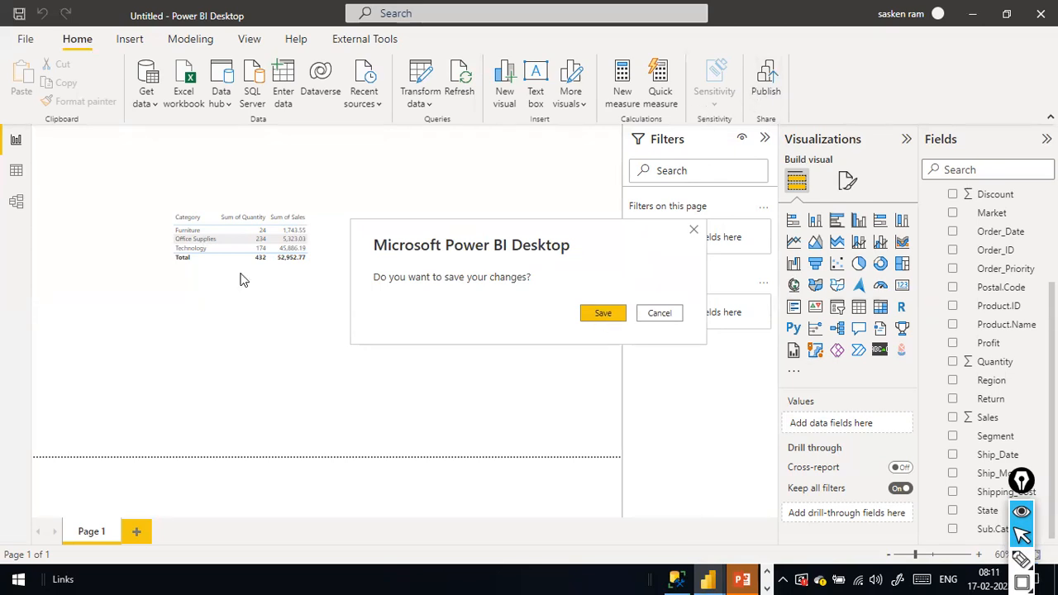
{"action": "left_click", "coordinate": [601, 318]}
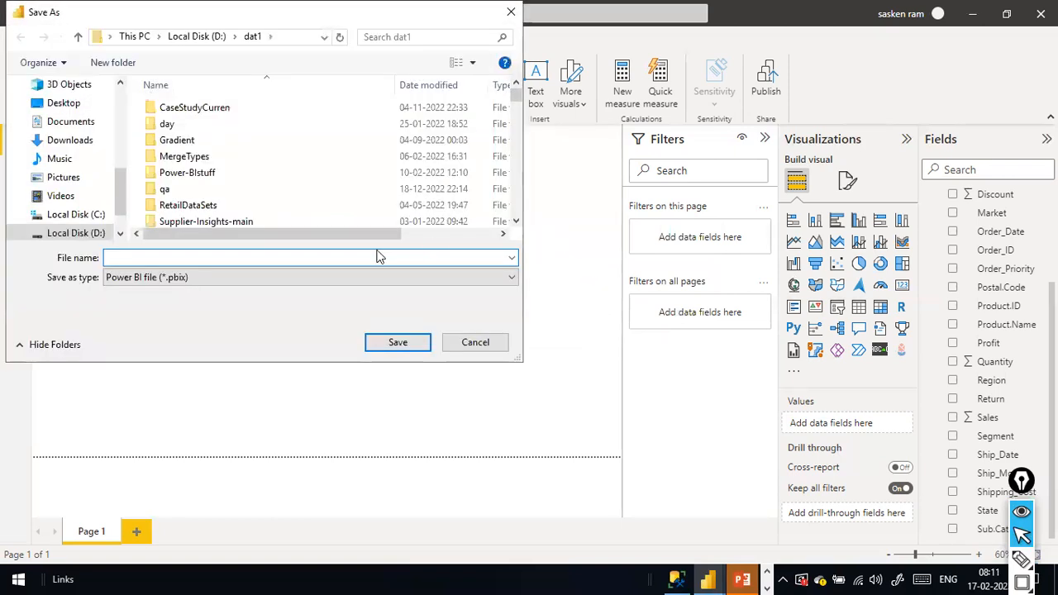
{"action": "type", "text": "Fold"}
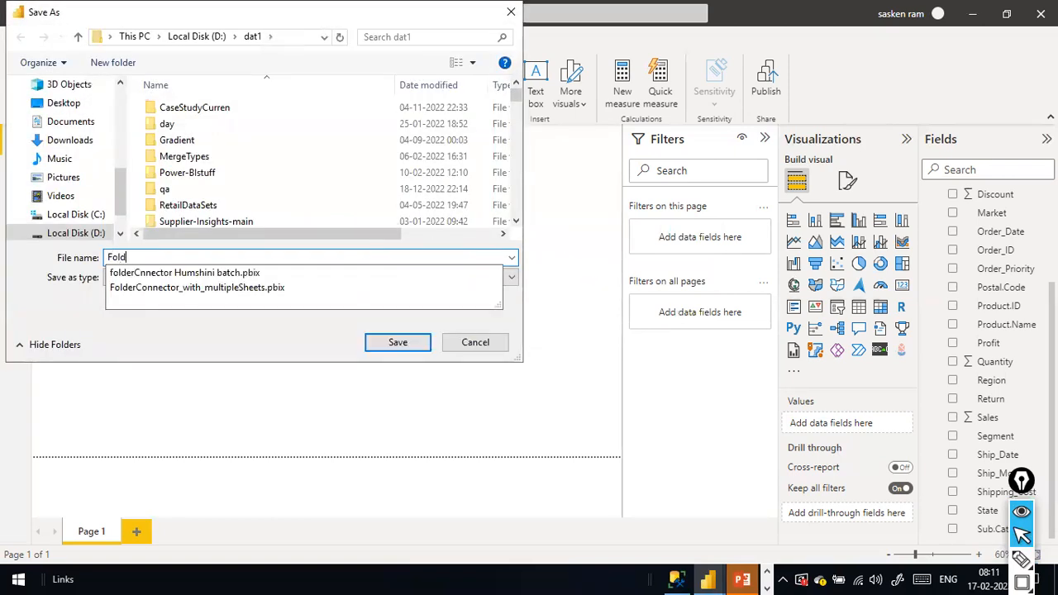
{"action": "type", "text": "erCn"}
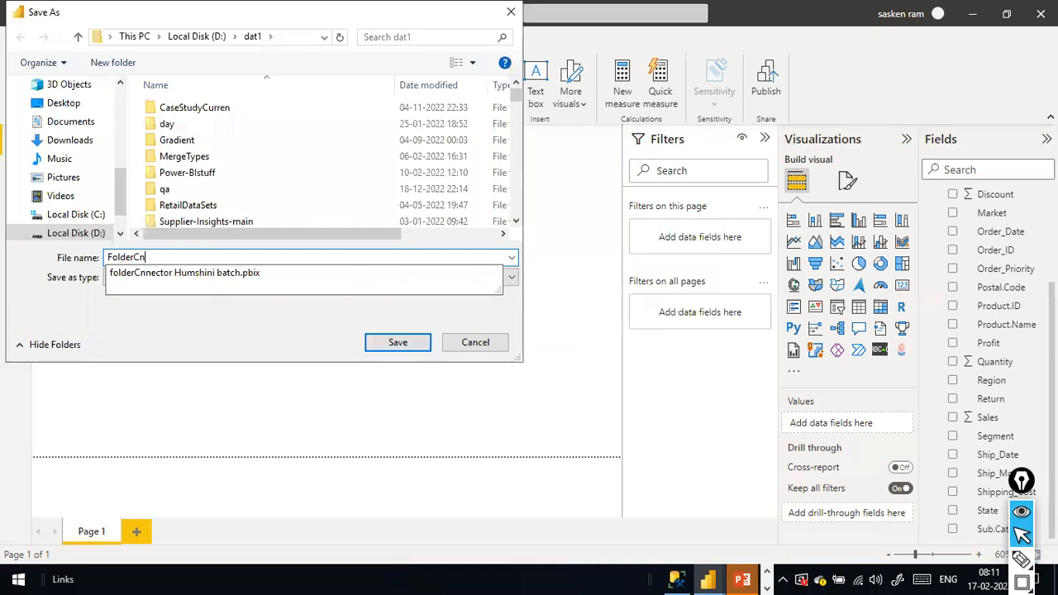
{"action": "key", "text": "BackSpace"}
{"action": "type", "text": "onnector"}
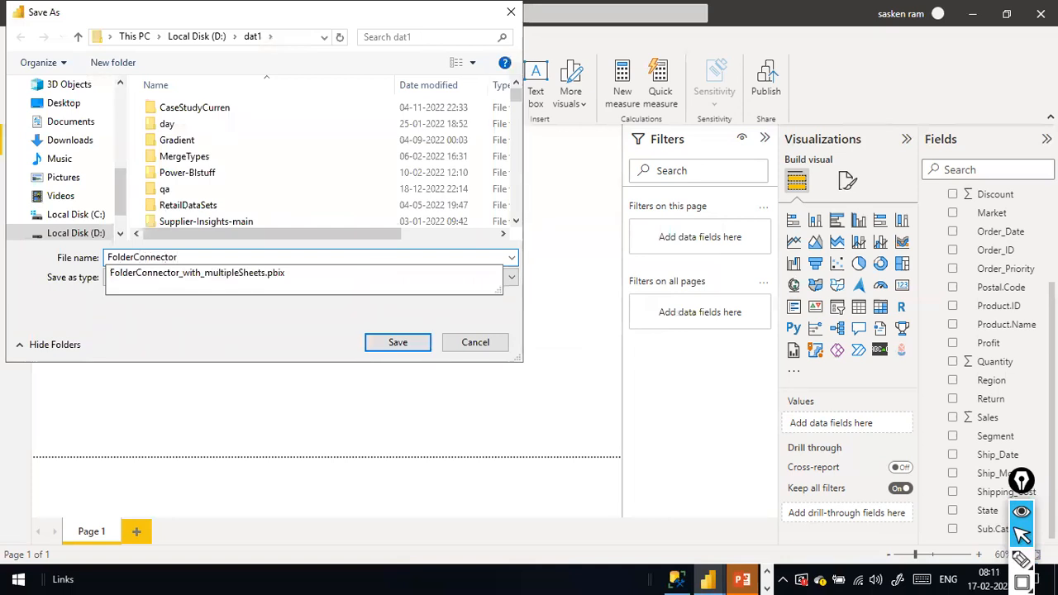
{"action": "type", "text": "_with_mullti"}
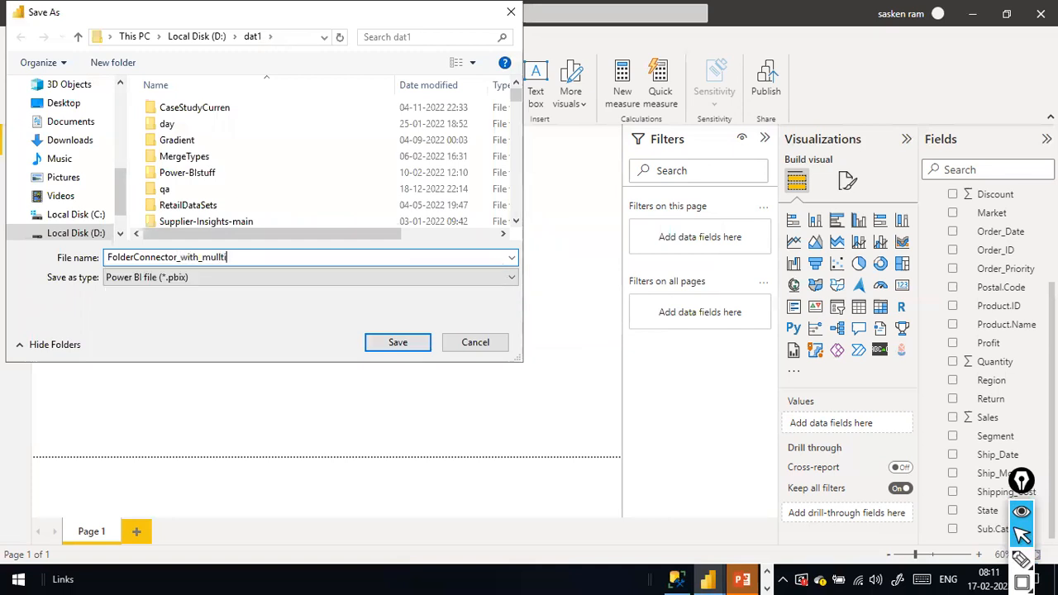
{"action": "type", "text": "plefolders"}
{"action": "key", "text": "Return"}
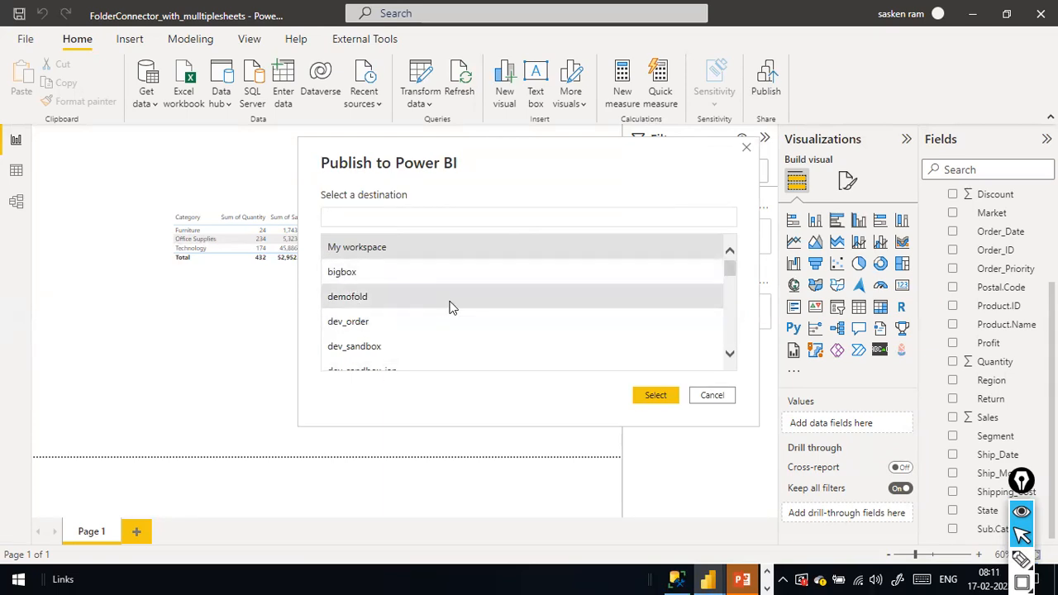
Switch to Chrome and open the Power BI service home page at app.powerbi.com.
{"action": "key", "text": "alt+Tab"}
{"action": "key", "text": "alt+Tab"}
{"action": "key", "text": "alt+Tab"}
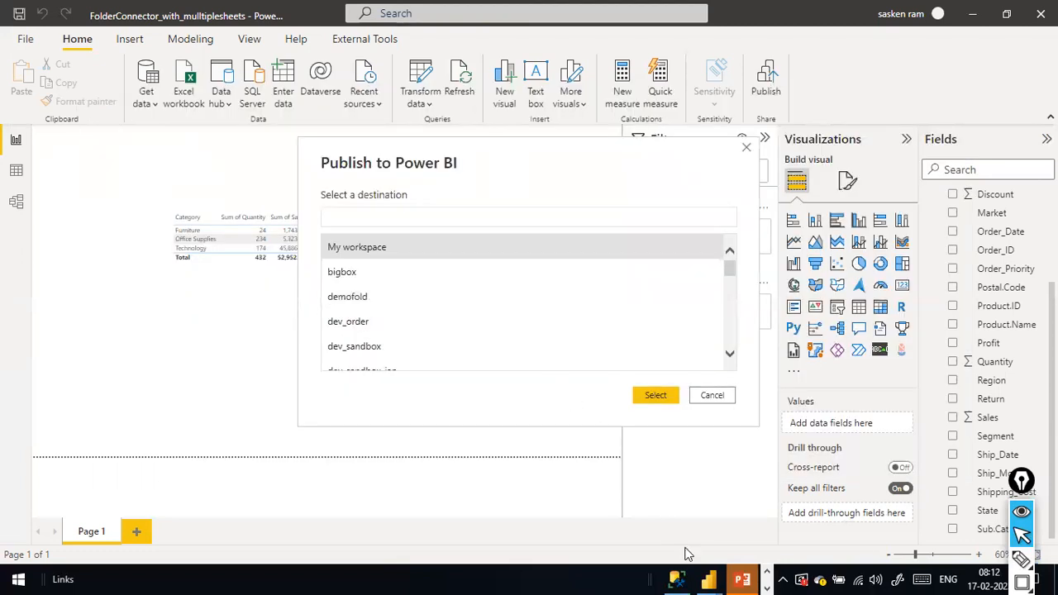
{"action": "left_click", "coordinate": [767, 587]}
{"action": "left_click", "coordinate": [766, 572]}
{"action": "left_click", "coordinate": [765, 572]}
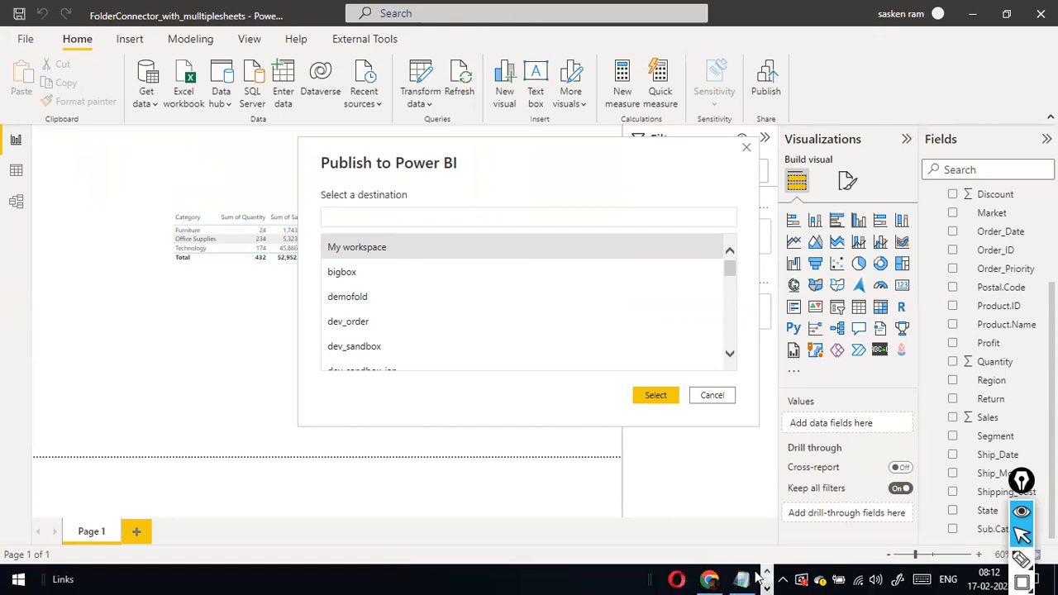
{"action": "left_click", "coordinate": [707, 577]}
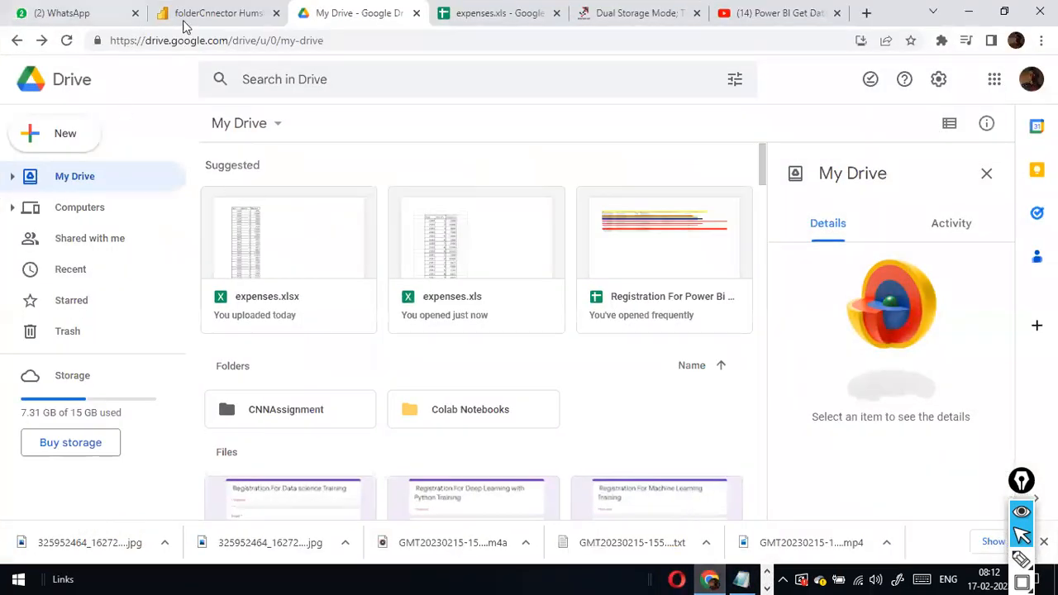
{"action": "left_click", "coordinate": [212, 13]}
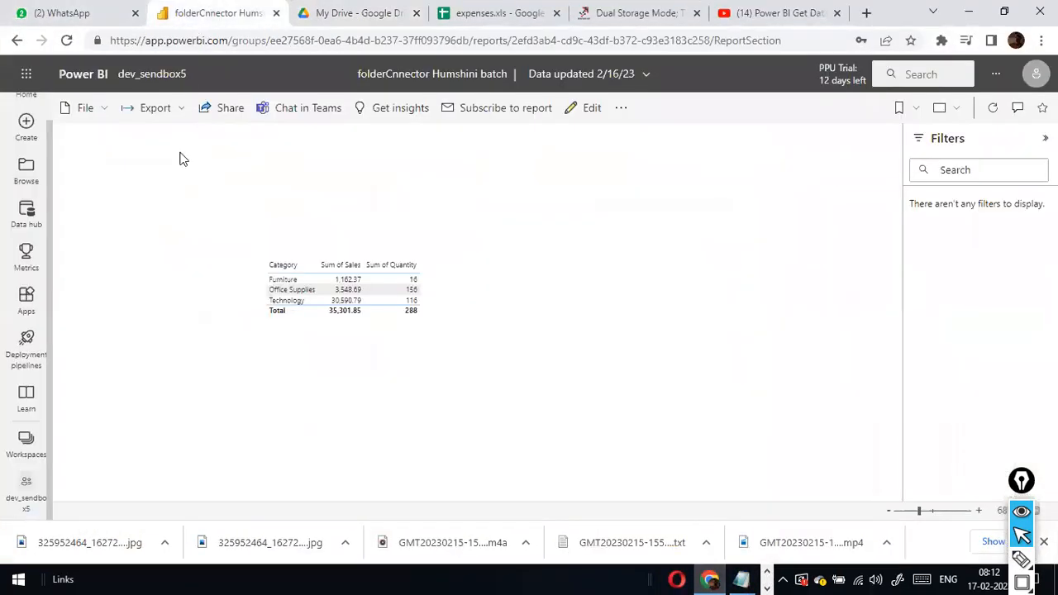
{"action": "left_click", "coordinate": [170, 40]}
{"action": "type", "text": "app"}
{"action": "key", "text": "Return"}
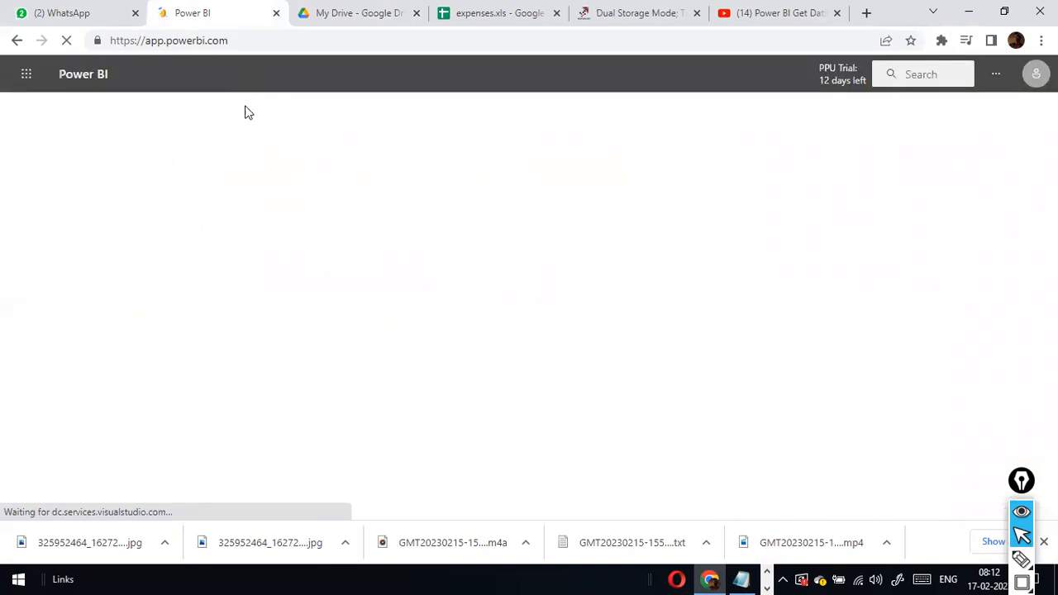
{"action": "key", "text": "alt+Tab"}
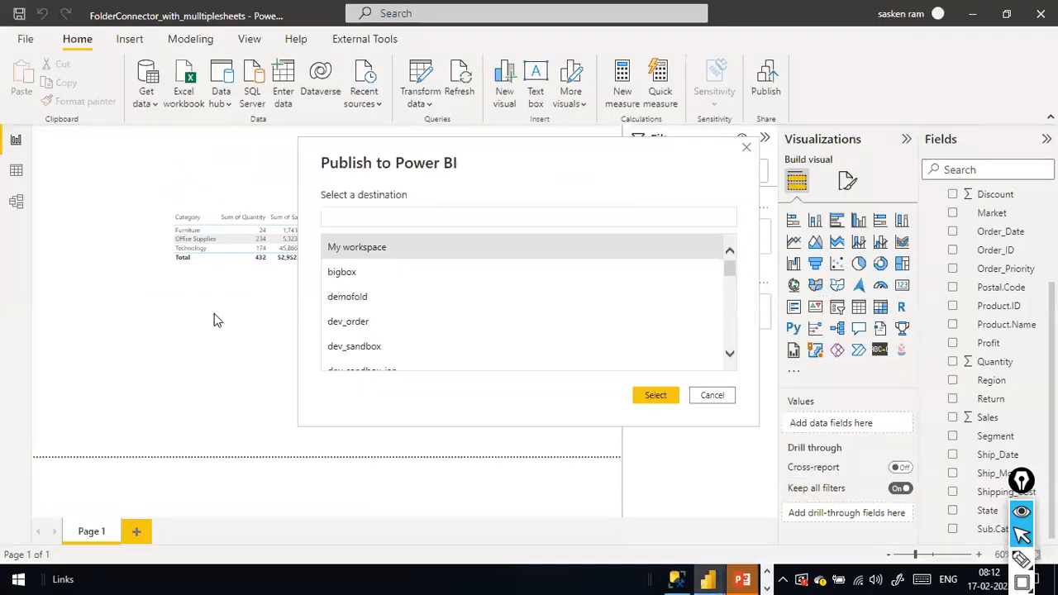
{"action": "key", "text": "alt+Tab"}
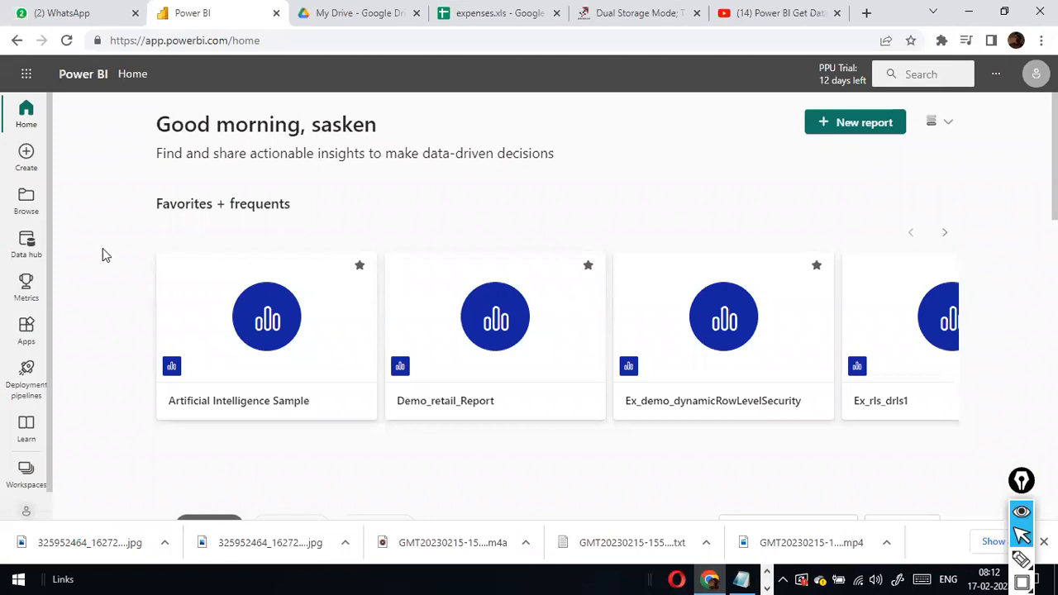
Annotate the screen with a red arrow pointing at Workspaces in the Power BI service navigation.
{"action": "key", "text": "ctrl+shift+a"}
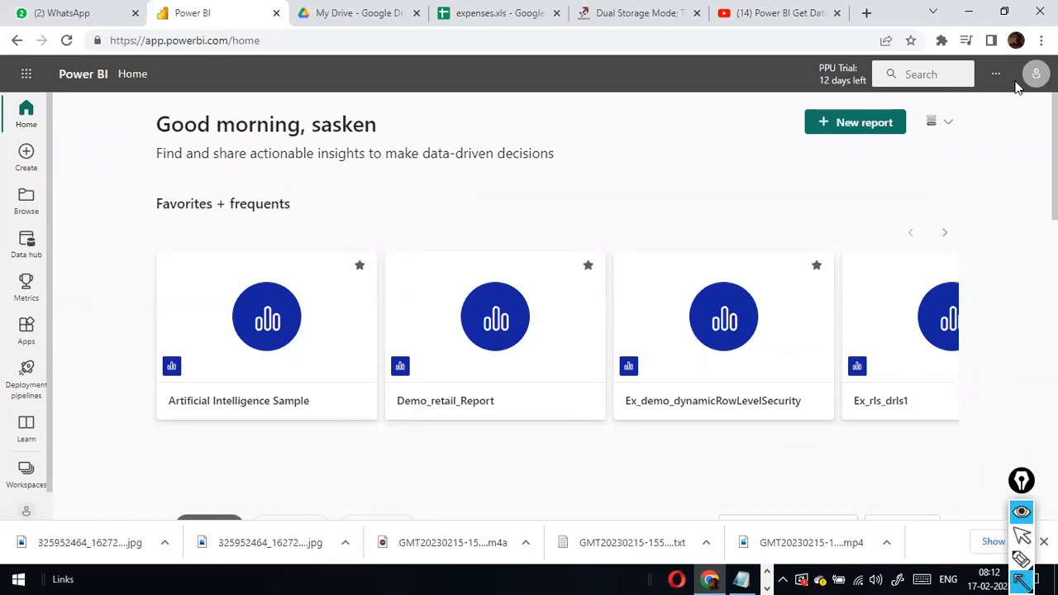
{"action": "left_click_drag", "start_coordinate": [138, 386], "coordinate": [51, 484]}
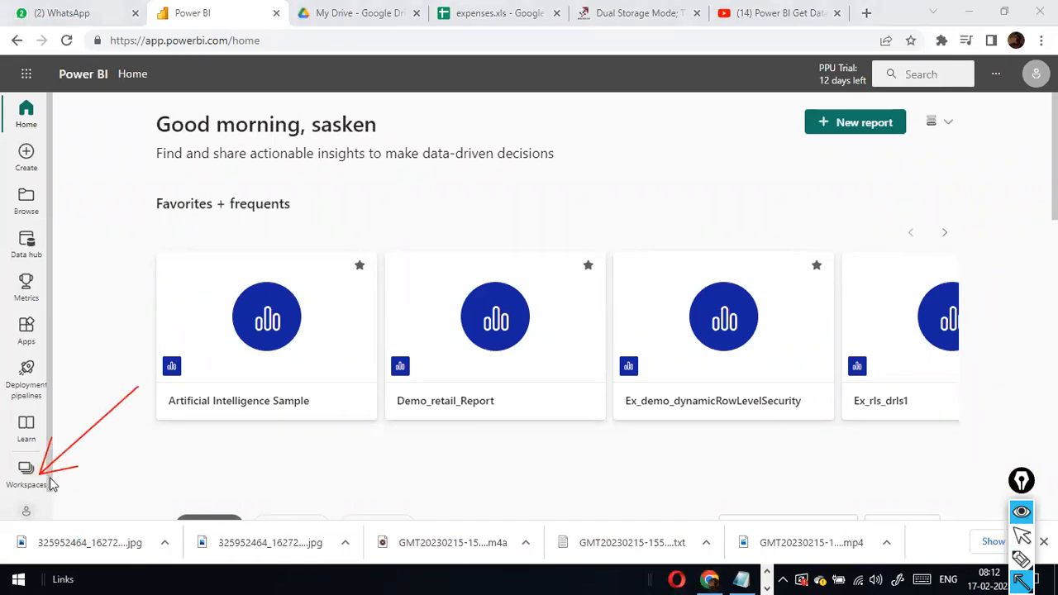
{"action": "key", "text": "ctrl+shift+2"}
Create a new workspace named dev_Sales_Sandbox in the Power BI service.
{"action": "left_click", "coordinate": [28, 470]}
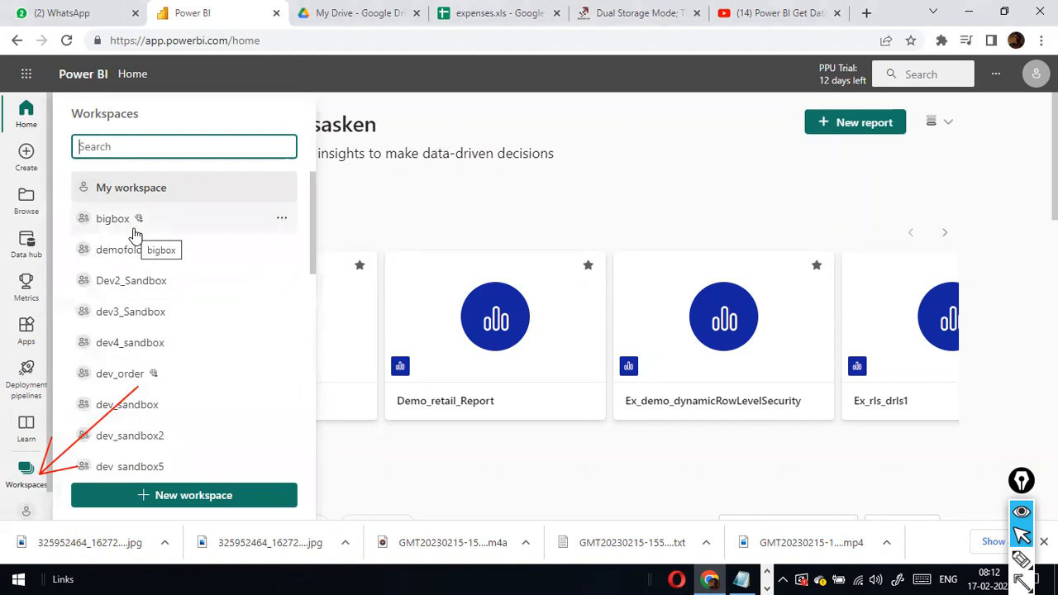
{"action": "left_click", "coordinate": [180, 496]}
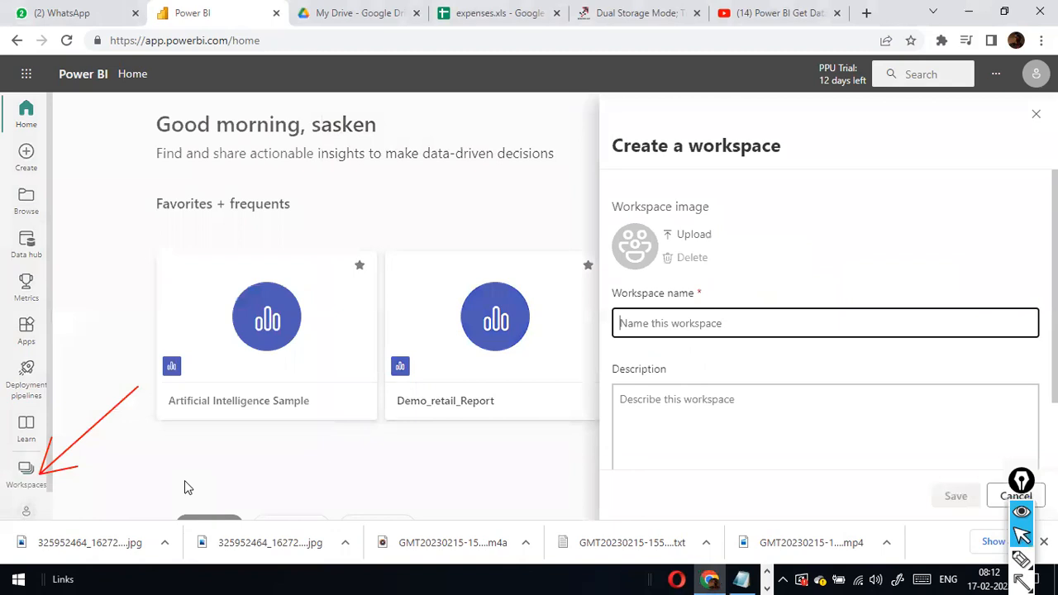
{"action": "left_click", "coordinate": [664, 322]}
{"action": "type", "text": "de"}
{"action": "type", "text": "_"}
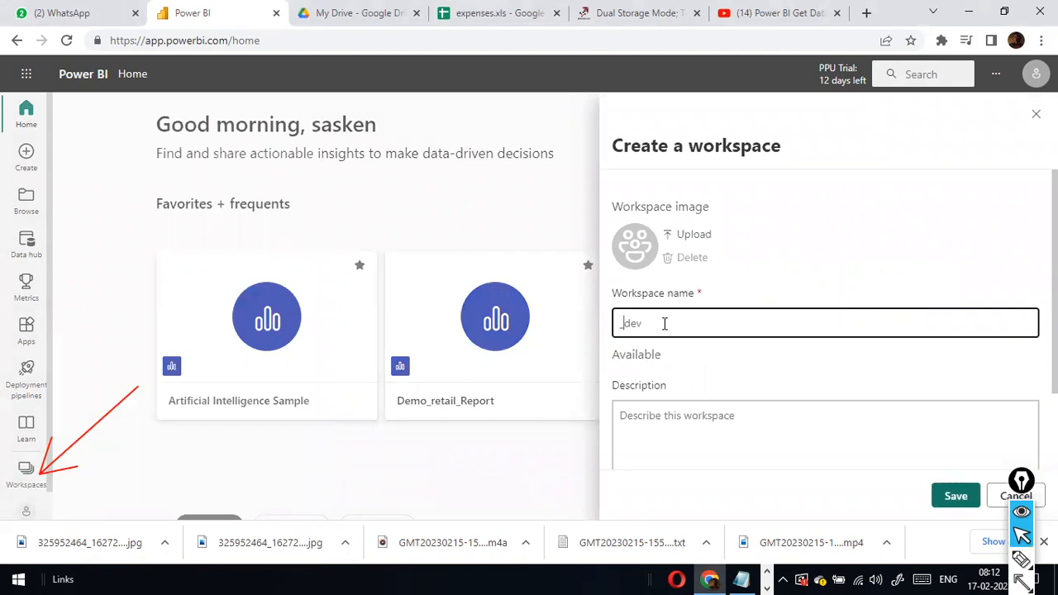
{"action": "key", "text": "BackSpace"}
{"action": "type", "text": "_Sales_Sandbox"}
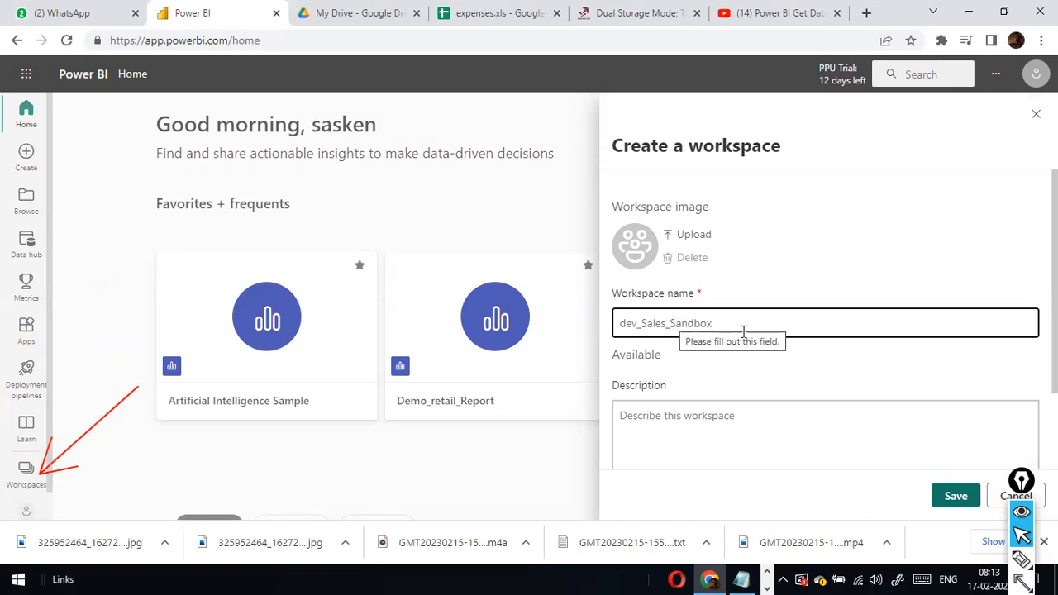
{"action": "left_click", "coordinate": [954, 497]}
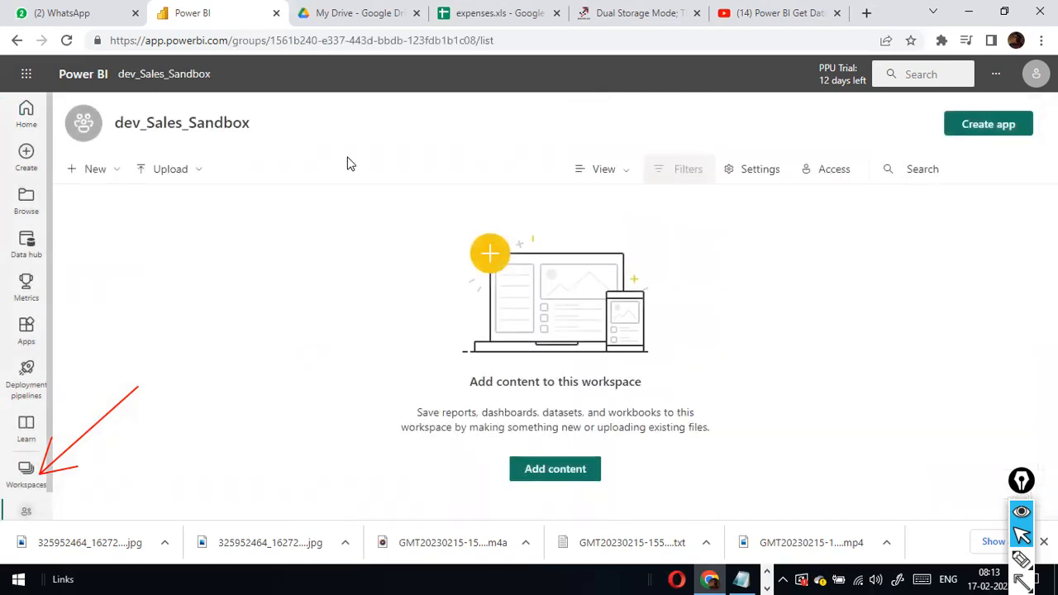
Switch back to Power BI Desktop, restart publishing to reload the destination list, and choose the dev_Sales_Sandbox workspace.
{"action": "key", "text": "alt+Tab"}
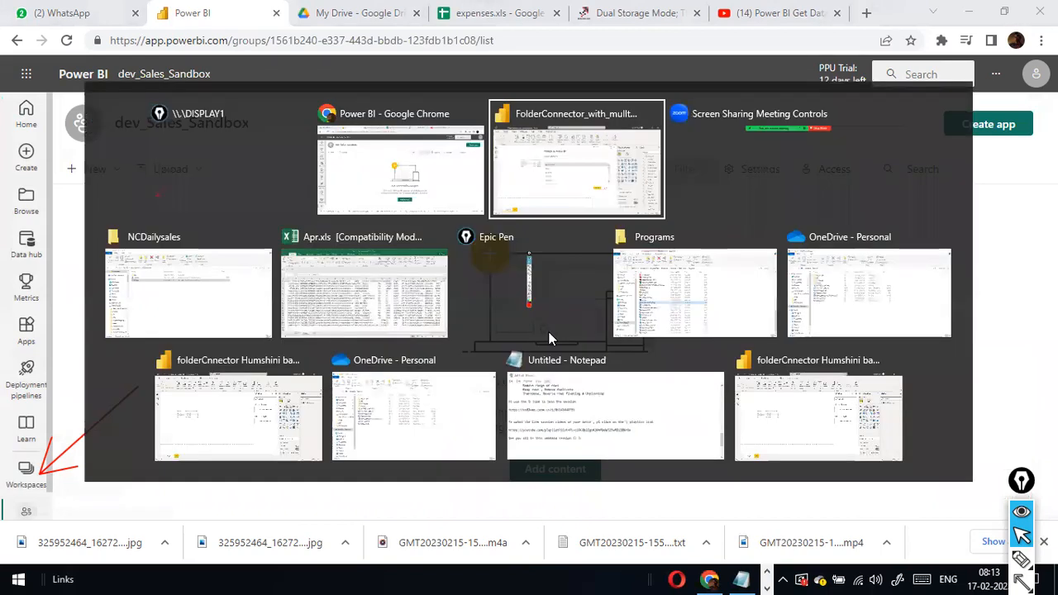
{"action": "scroll", "coordinate": [578, 298], "scroll_direction": "down", "scroll_amount": 1}
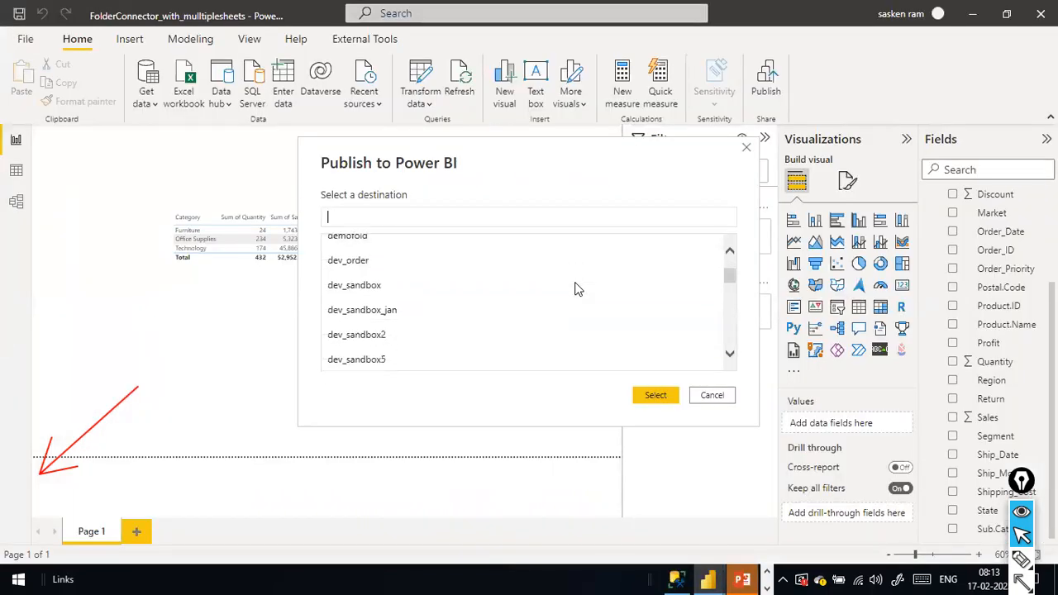
{"action": "scroll", "coordinate": [579, 289], "scroll_direction": "down", "scroll_amount": 3}
{"action": "scroll", "coordinate": [578, 288], "scroll_direction": "down", "scroll_amount": 1}
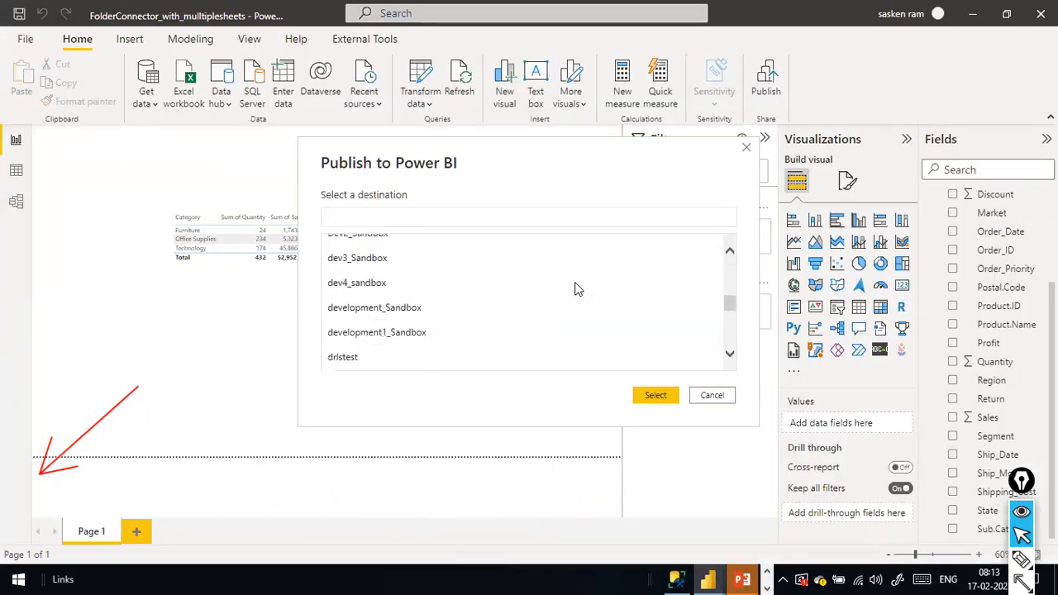
{"action": "scroll", "coordinate": [576, 289], "scroll_direction": "down", "scroll_amount": 1}
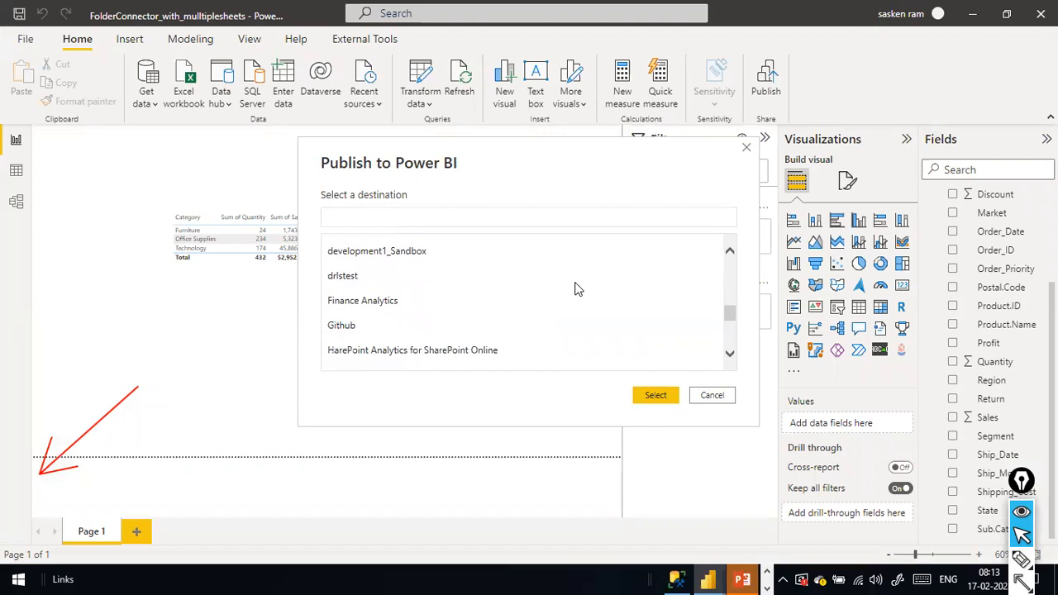
{"action": "left_click", "coordinate": [699, 395]}
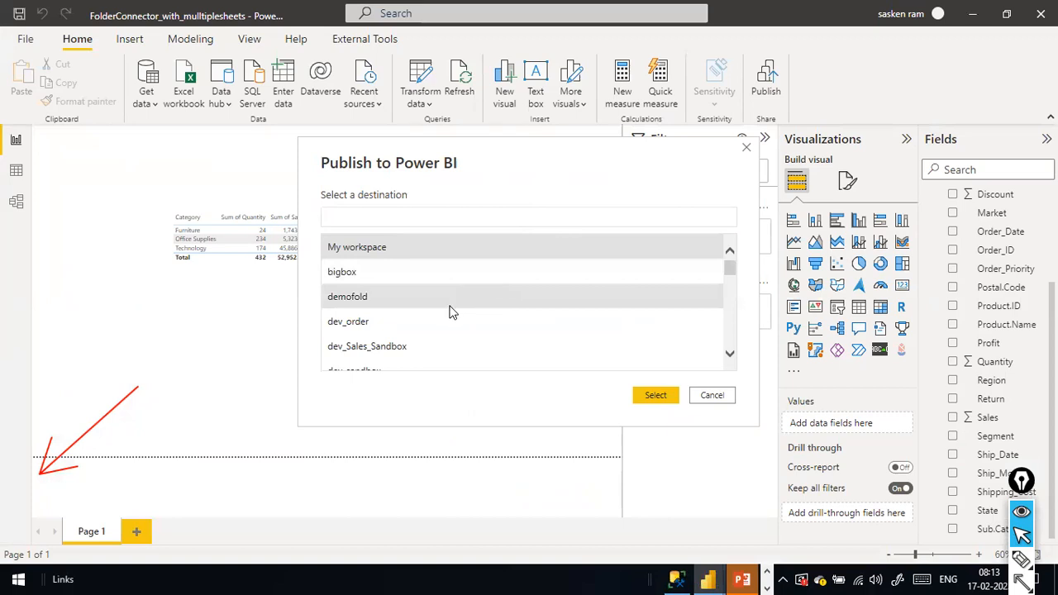
{"action": "left_click", "coordinate": [396, 347]}
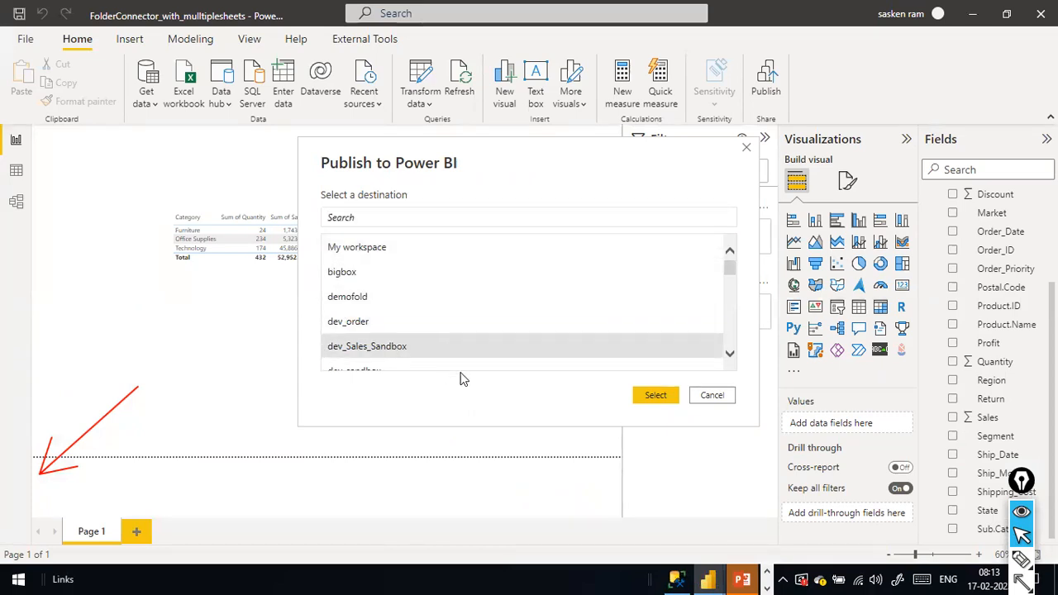
Publish the report to the dev_Sales_Sandbox workspace and check that workspace in the Power BI service in Chrome.
{"action": "key", "text": "alt+Tab"}
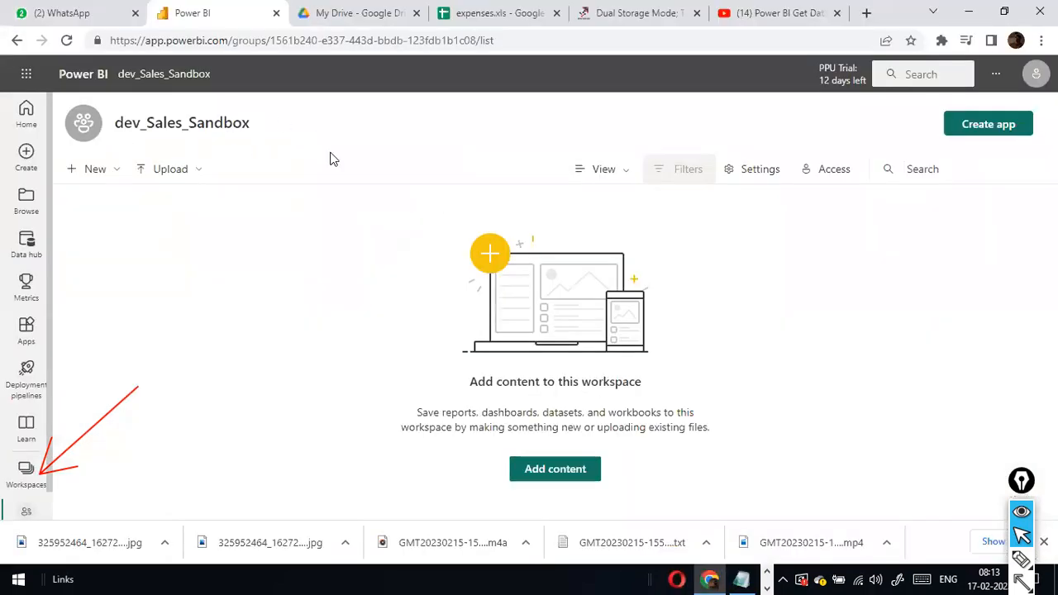
{"action": "key", "text": "alt+Tab"}
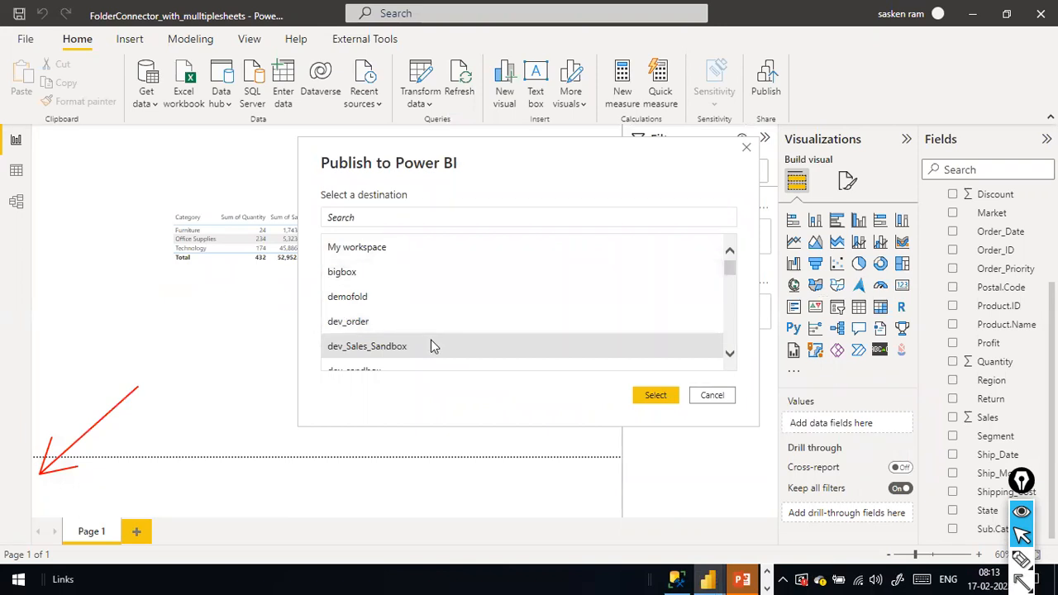
{"action": "double_click", "coordinate": [373, 350]}
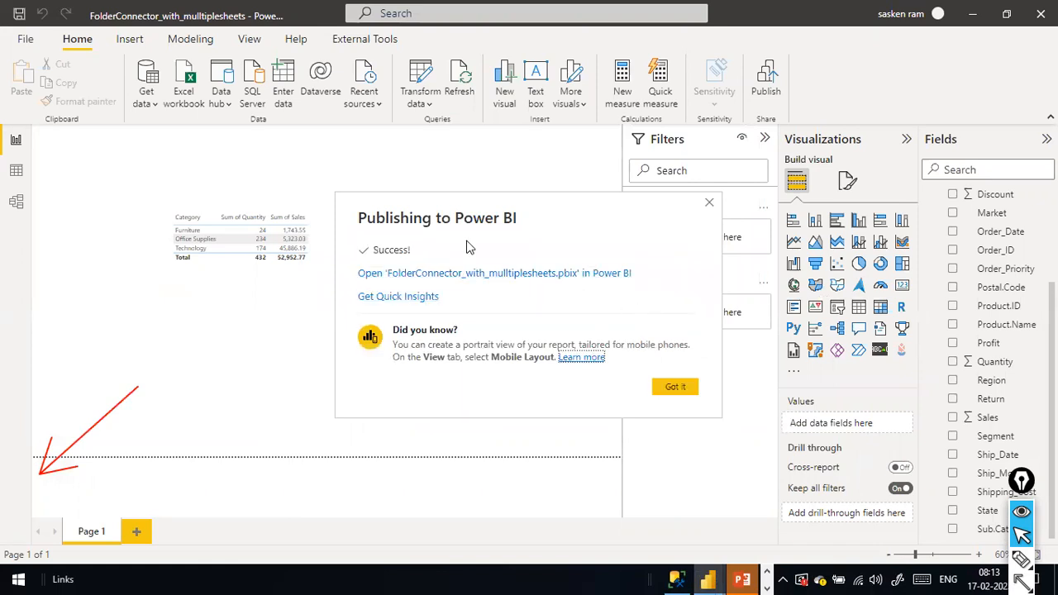
{"action": "key", "text": "alt+Tab"}
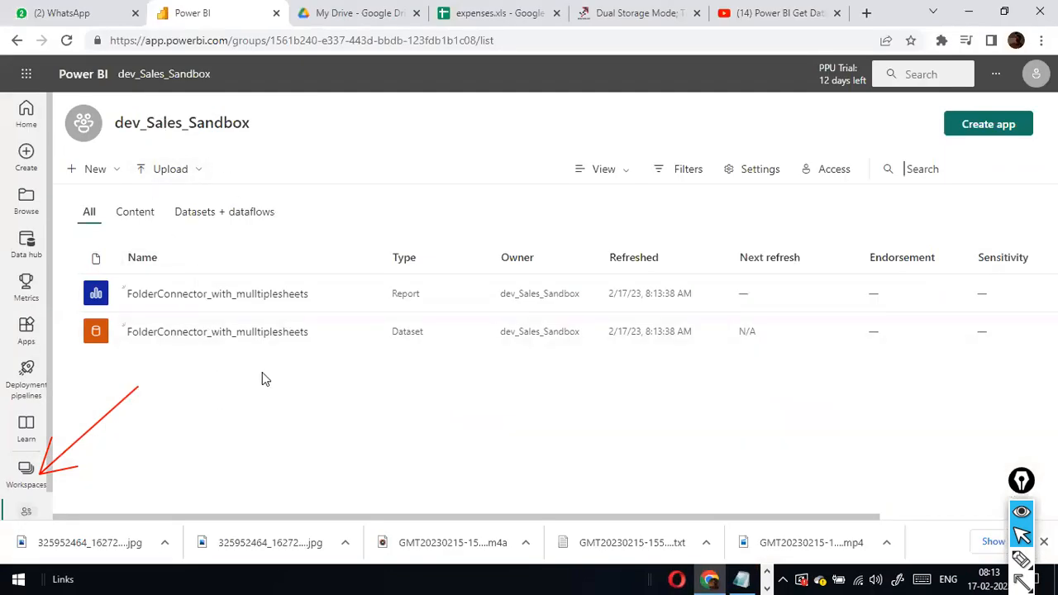
Open Google in a new browser tab and search for "download power bi data gateway".
{"action": "key", "text": "alt+Tab"}
{"action": "left_click", "coordinate": [866, 12]}
{"action": "type", "text": "ww"}
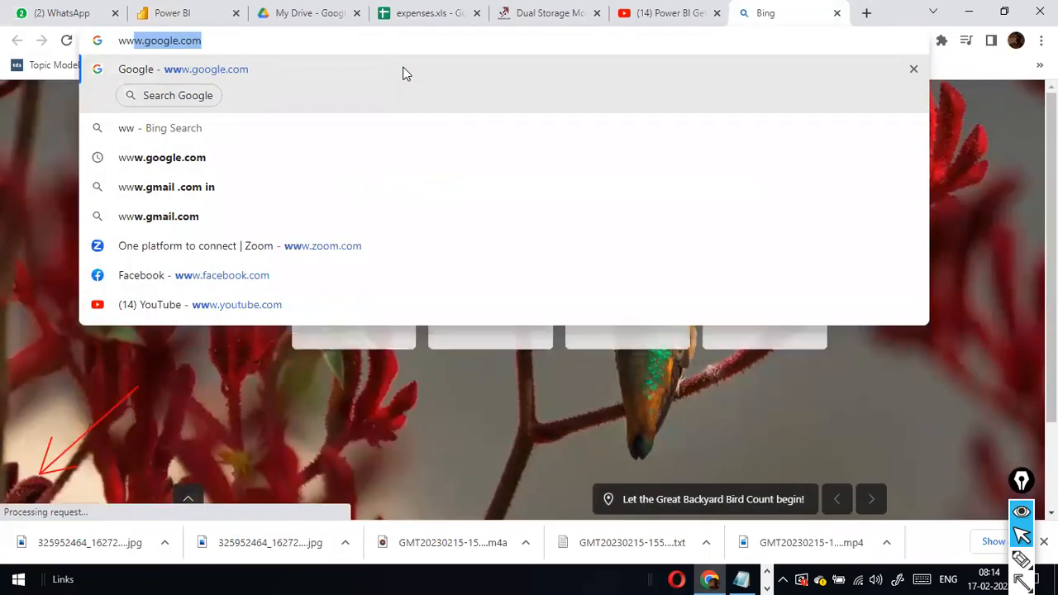
{"action": "key", "text": "Return"}
{"action": "type", "text": "dow"}
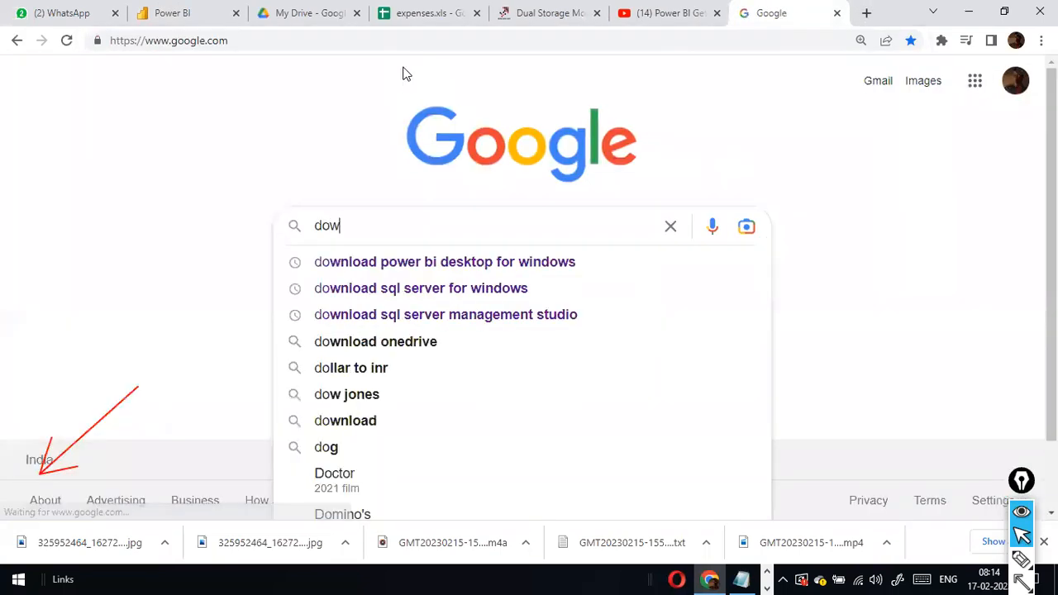
{"action": "type", "text": "nl"}
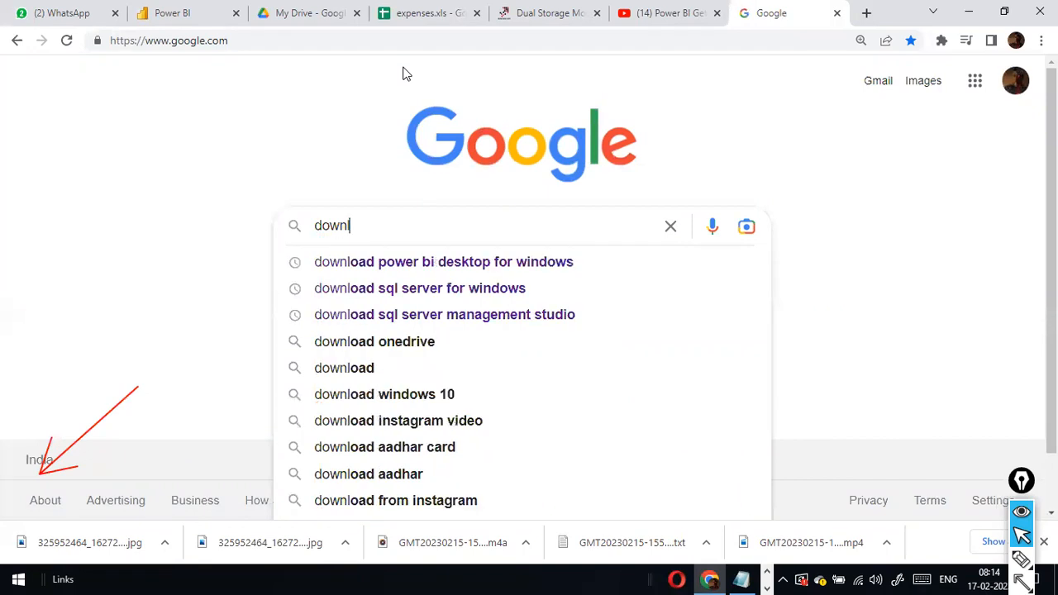
{"action": "type", "text": "oad power bi "}
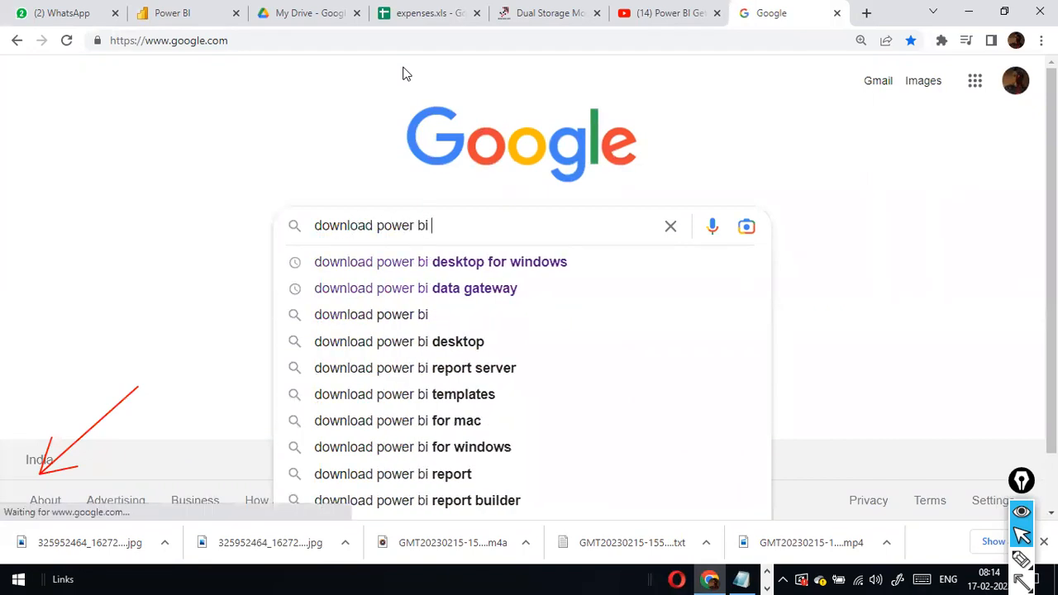
{"action": "type", "text": "data"}
{"action": "key", "text": "Down"}
{"action": "key", "text": "Return"}
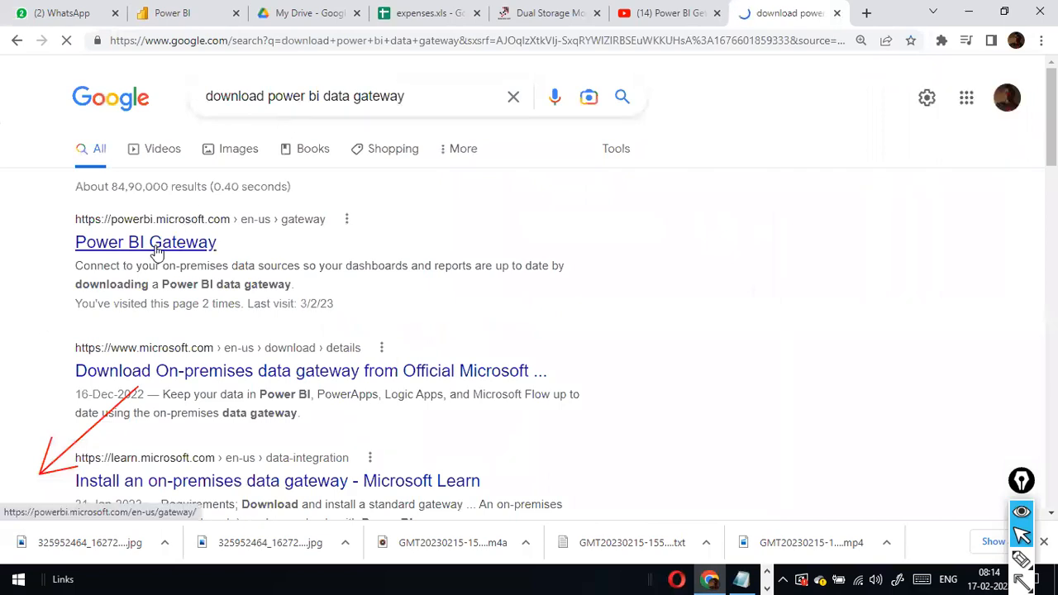
Open the Power BI Gateway search result and examine its comparison of the standard and personal gateway modes.
{"action": "left_click", "coordinate": [154, 247]}
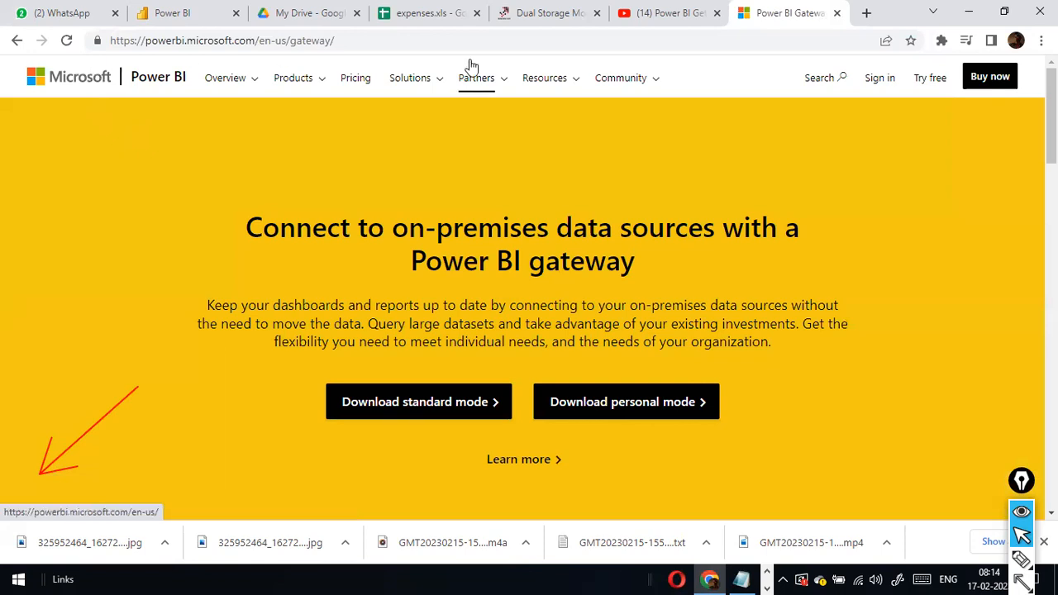
{"action": "scroll", "coordinate": [798, 285], "scroll_direction": "down", "scroll_amount": 10}
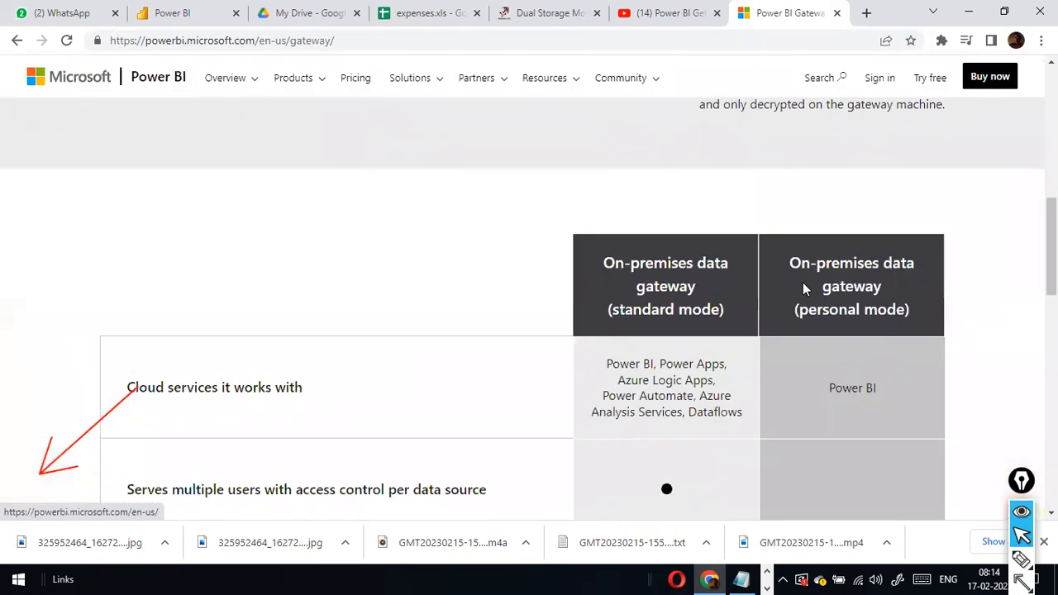
{"action": "scroll", "coordinate": [803, 281], "scroll_direction": "down", "scroll_amount": 3}
{"action": "scroll", "coordinate": [706, 276], "scroll_direction": "up", "scroll_amount": 2}
{"action": "scroll", "coordinate": [677, 264], "scroll_direction": "down", "scroll_amount": 8}
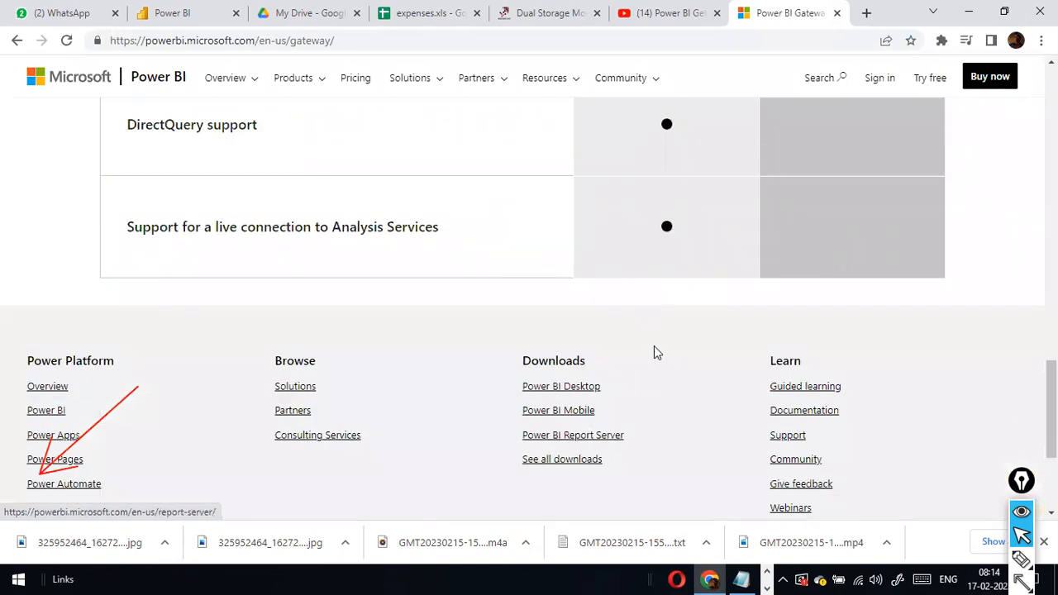
{"action": "left_click", "coordinate": [587, 388]}
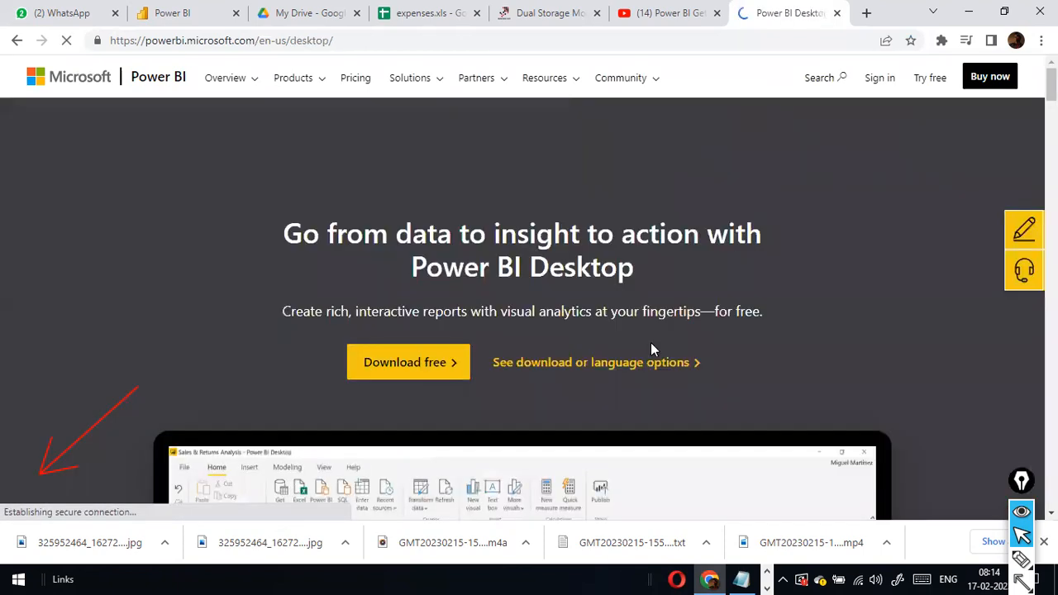
{"action": "scroll", "coordinate": [653, 322], "scroll_direction": "down", "scroll_amount": 8}
{"action": "scroll", "coordinate": [654, 324], "scroll_direction": "down", "scroll_amount": 15}
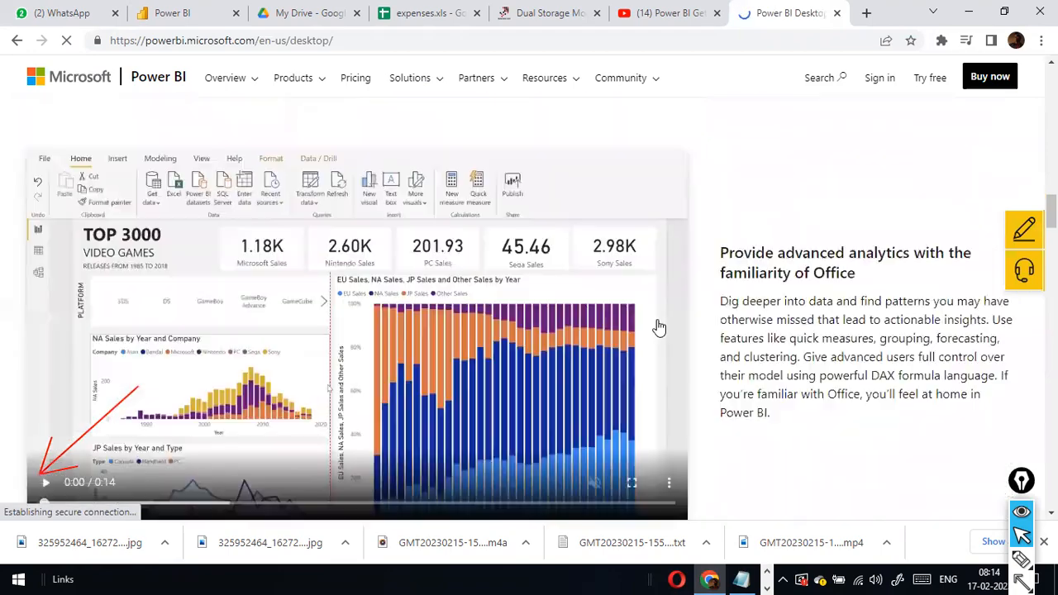
{"action": "scroll", "coordinate": [654, 323], "scroll_direction": "up", "scroll_amount": 20}
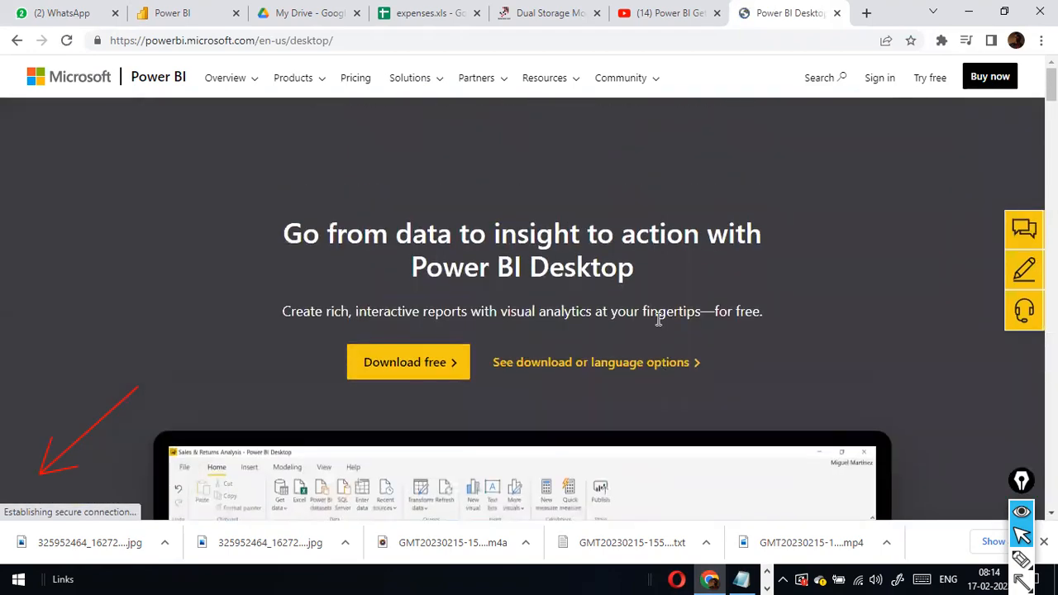
{"action": "left_click", "coordinate": [41, 40]}
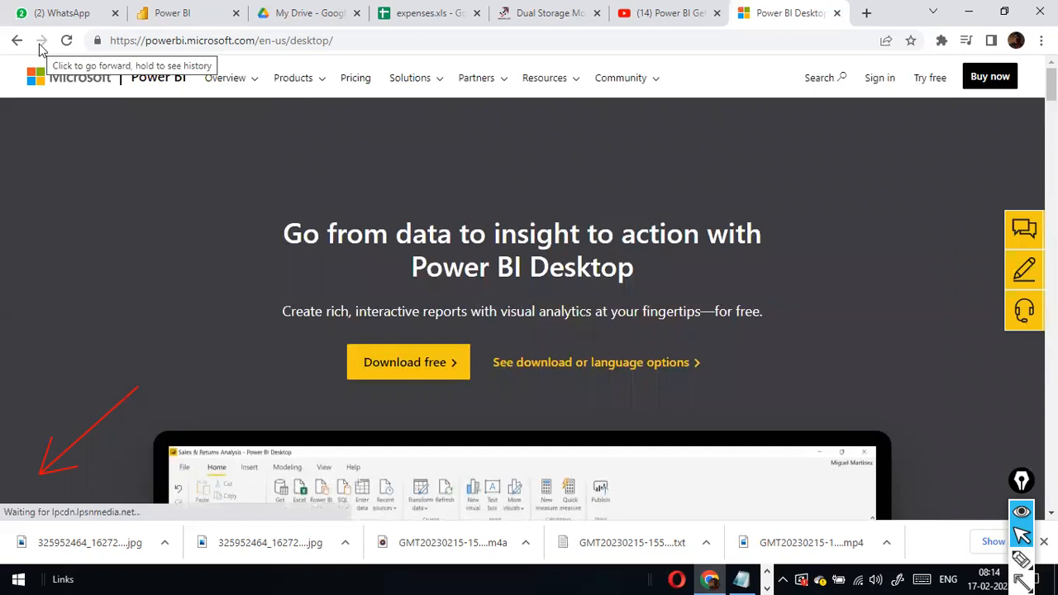
{"action": "scroll", "coordinate": [338, 206], "scroll_direction": "up", "scroll_amount": 2}
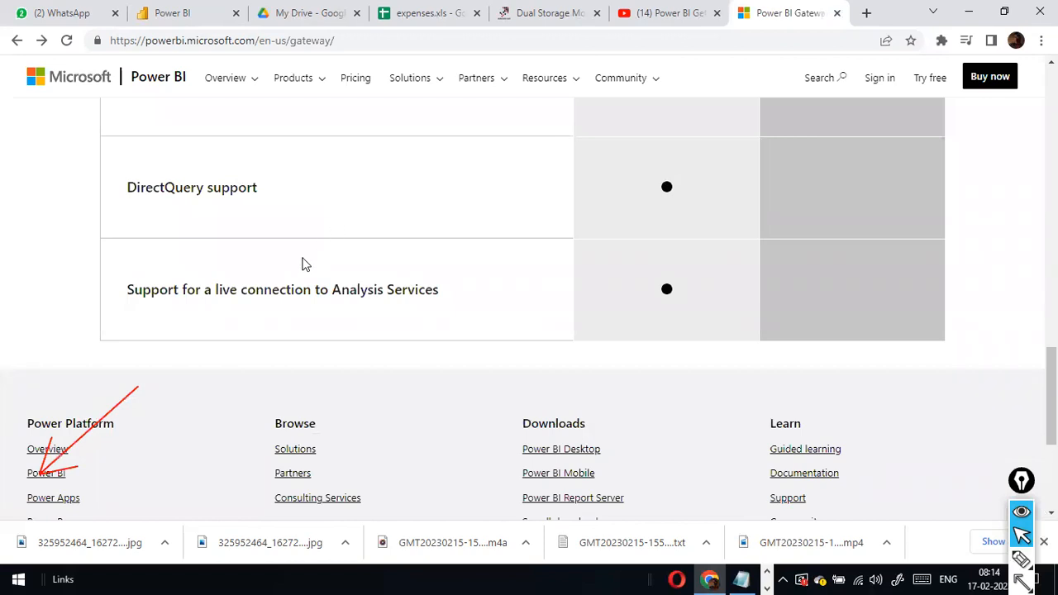
{"action": "scroll", "coordinate": [301, 264], "scroll_direction": "up", "scroll_amount": 5}
{"action": "scroll", "coordinate": [267, 215], "scroll_direction": "up", "scroll_amount": 3}
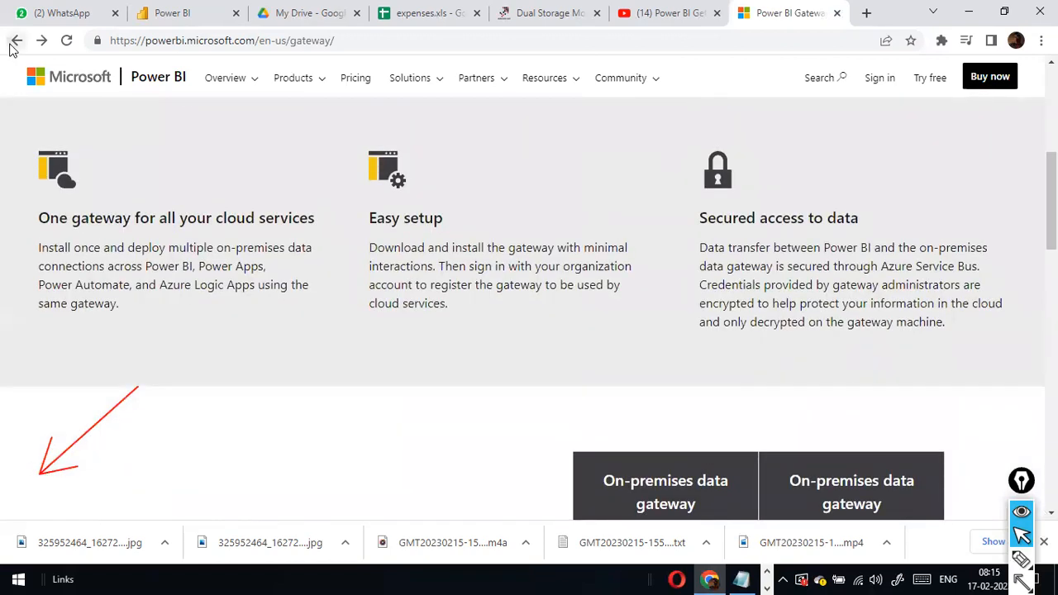
{"action": "left_click", "coordinate": [14, 43]}
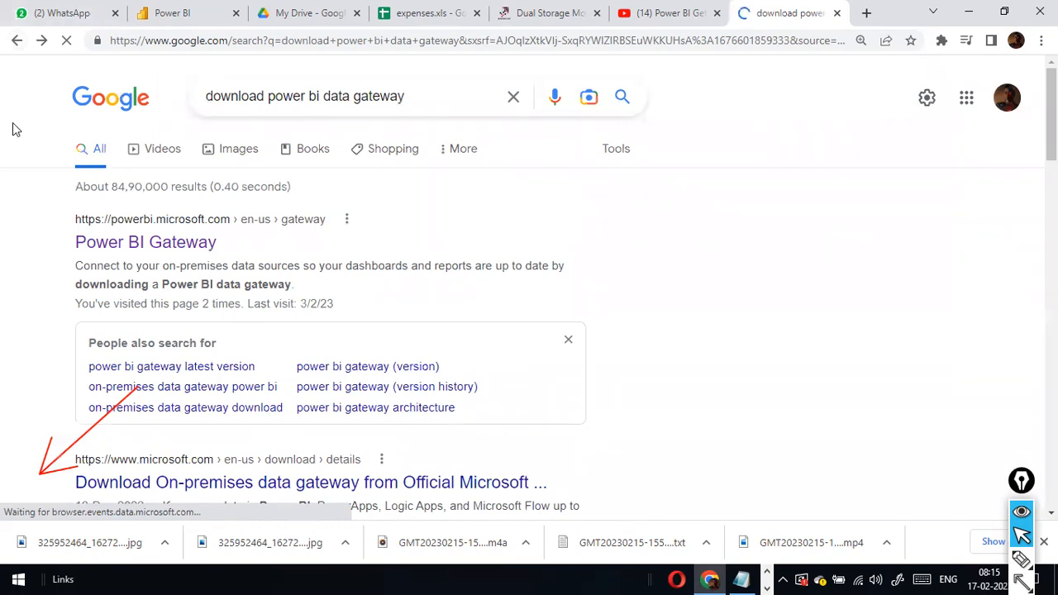
{"action": "left_click", "coordinate": [171, 239]}
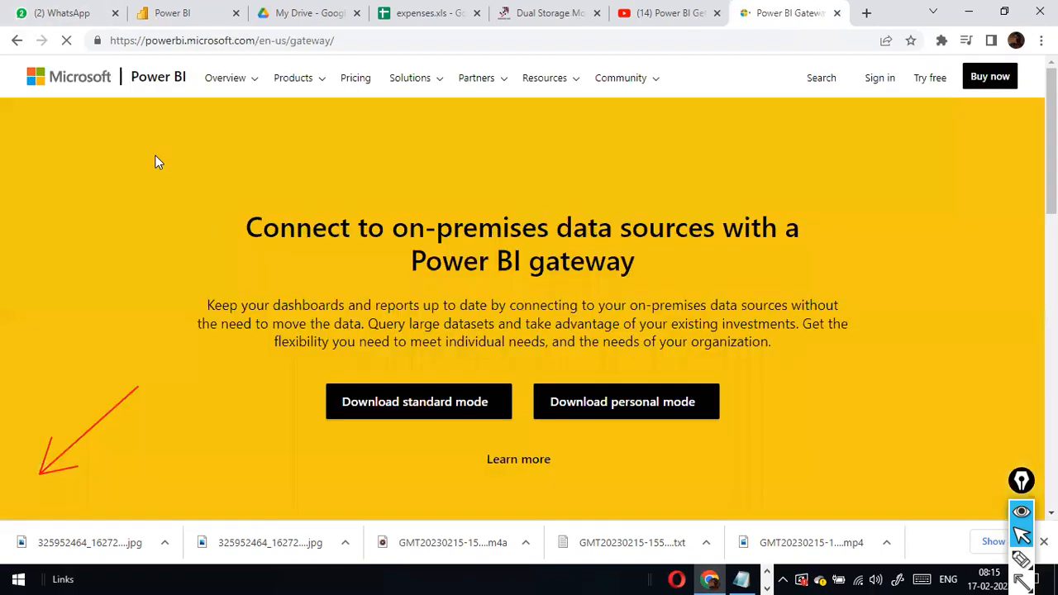
{"action": "left_click", "coordinate": [17, 41]}
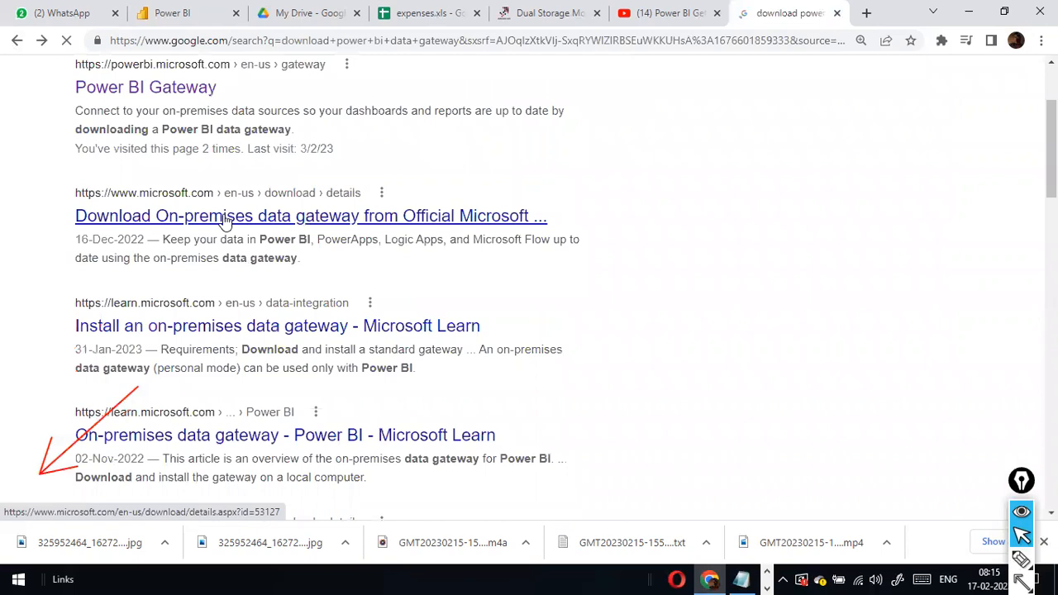
Download the On-premises data gateway from the Microsoft Download Center result, saving GatewayInstall.exe in the Angel folder on drive D.
{"action": "left_click", "coordinate": [223, 218]}
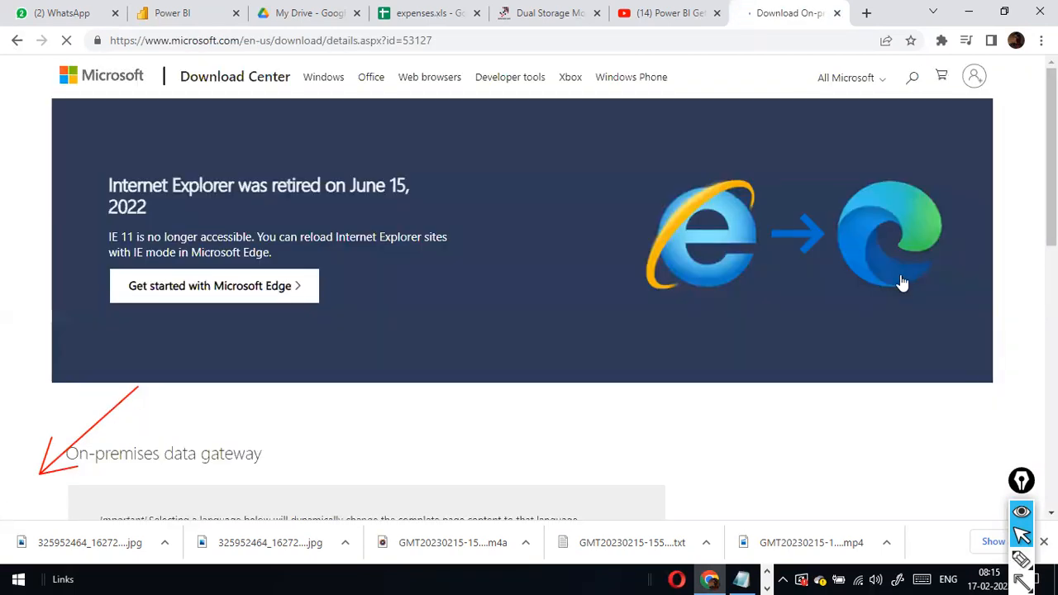
{"action": "scroll", "coordinate": [903, 283], "scroll_direction": "down", "scroll_amount": 3}
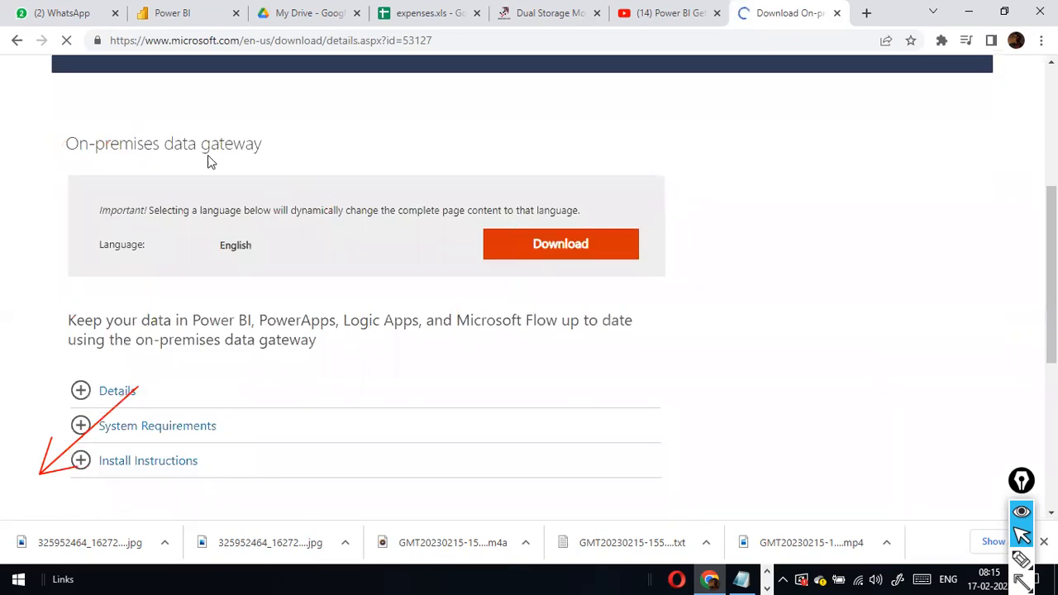
{"action": "left_click", "coordinate": [570, 251]}
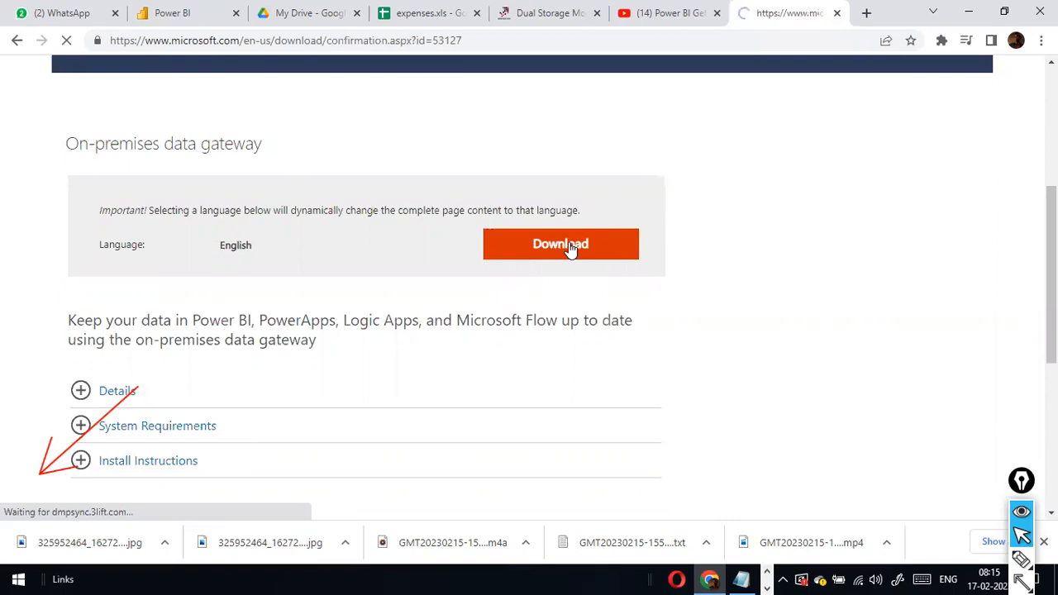
{"action": "scroll", "coordinate": [572, 250], "scroll_direction": "down", "scroll_amount": 3}
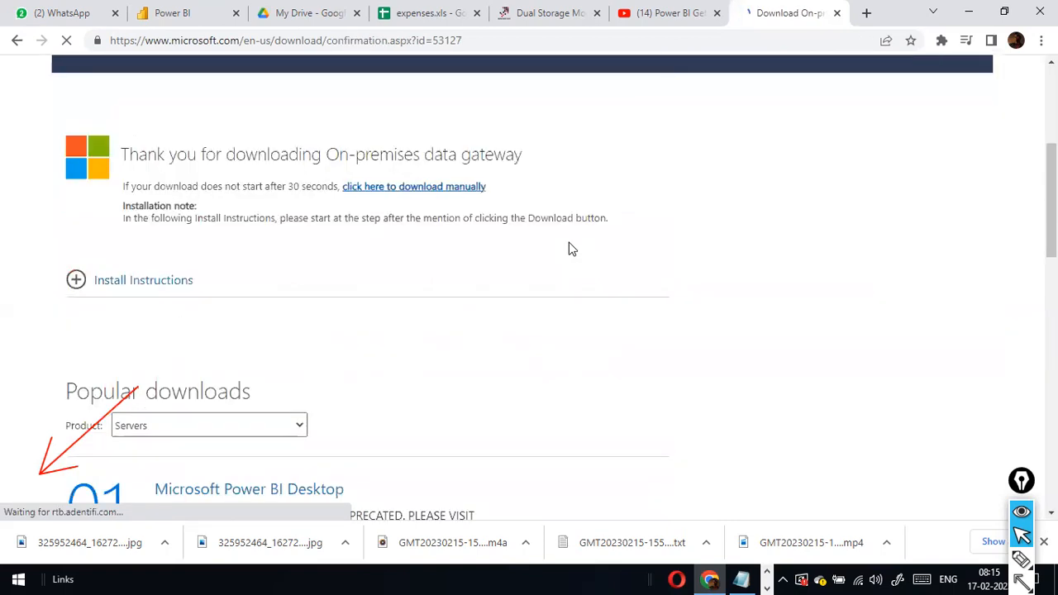
{"action": "scroll", "coordinate": [568, 248], "scroll_direction": "down", "scroll_amount": 3}
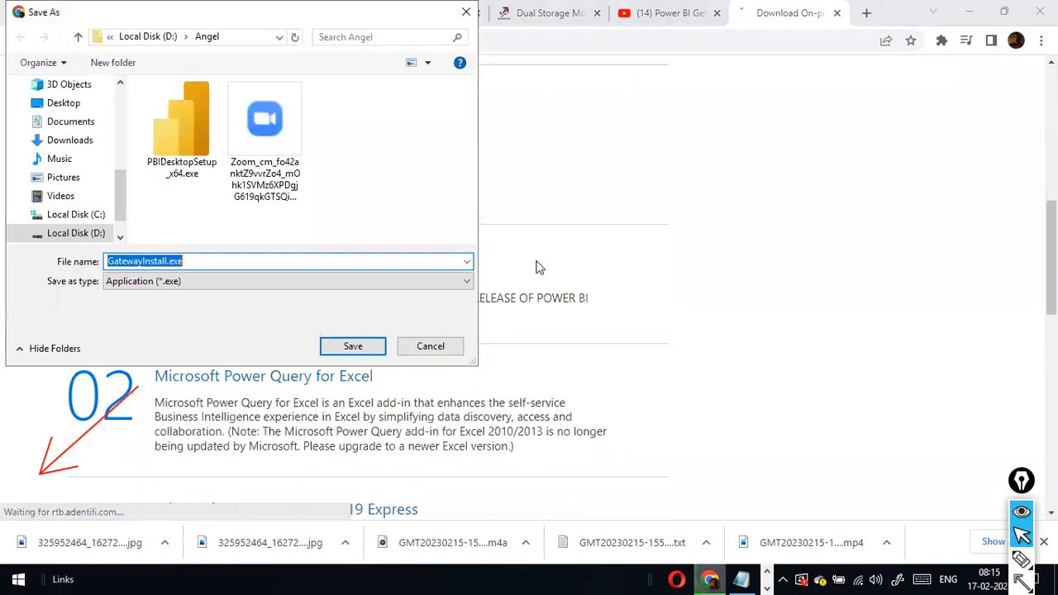
{"action": "left_click", "coordinate": [345, 350]}
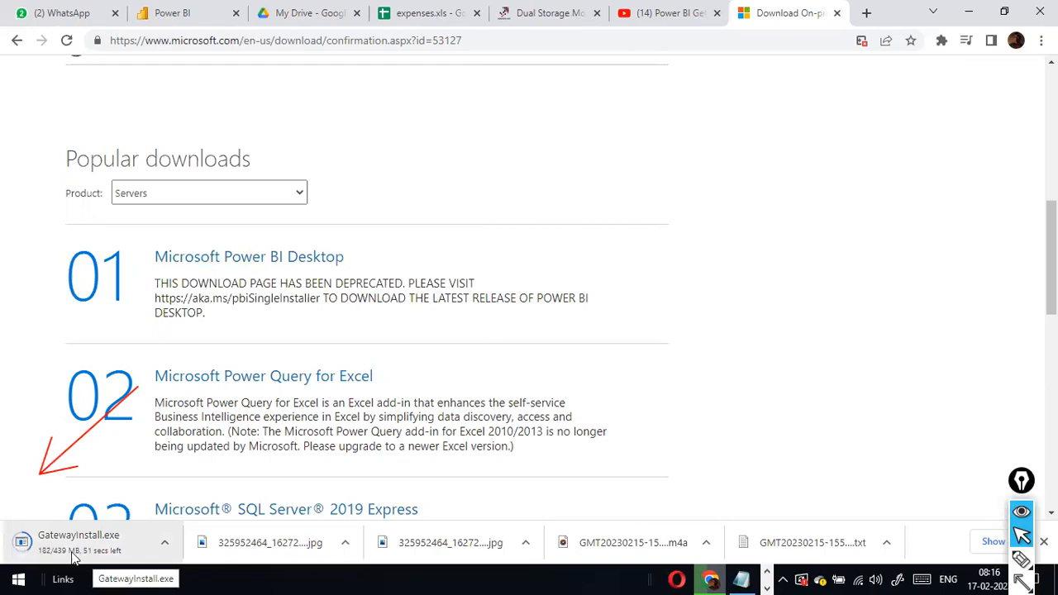
{"action": "key", "text": "alt+Tab"}
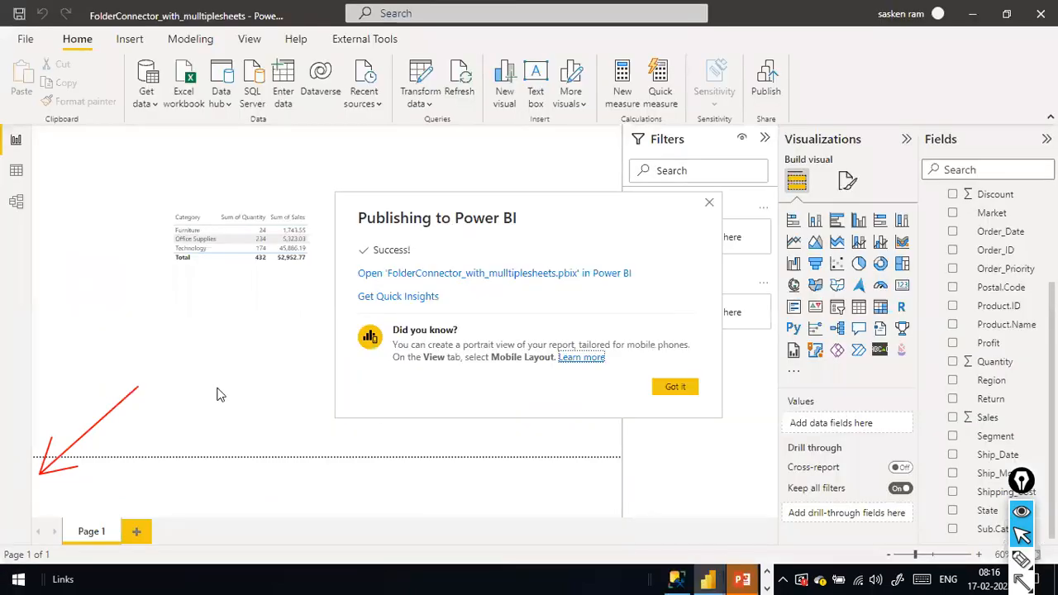
{"action": "key", "text": "alt+Tab"}
{"action": "key", "text": "Tab"}
{"action": "key", "text": "Tab"}
{"action": "key", "text": "Tab"}
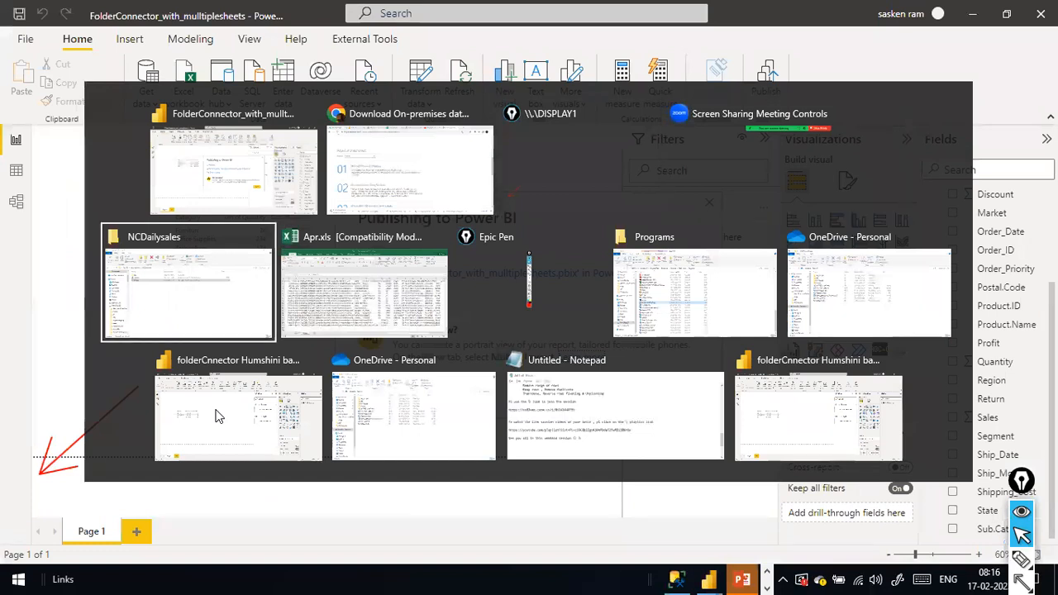
{"action": "key", "text": "Escape"}
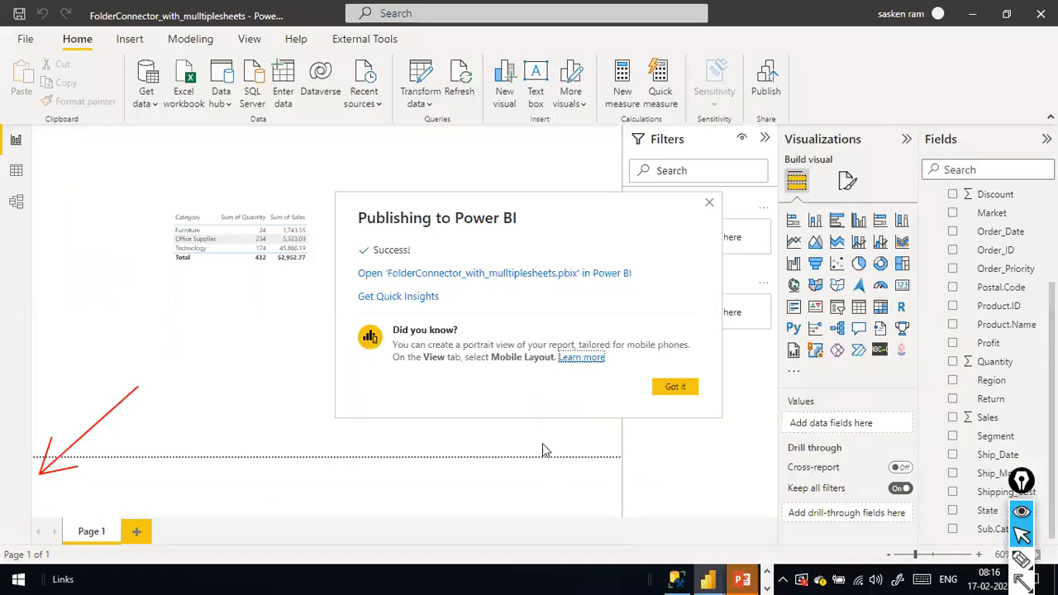
{"action": "key", "text": "alt+Tab"}
{"action": "key", "text": "Escape"}
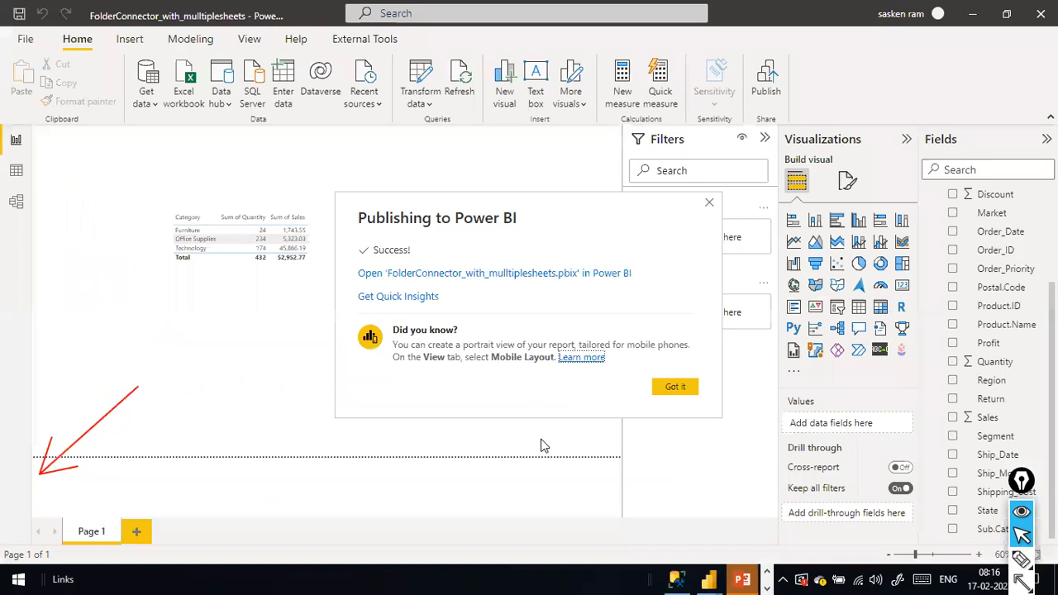
Search Windows for "data gateway" and launch the On-premises data gateway app in standard mode.
{"action": "key", "text": "super"}
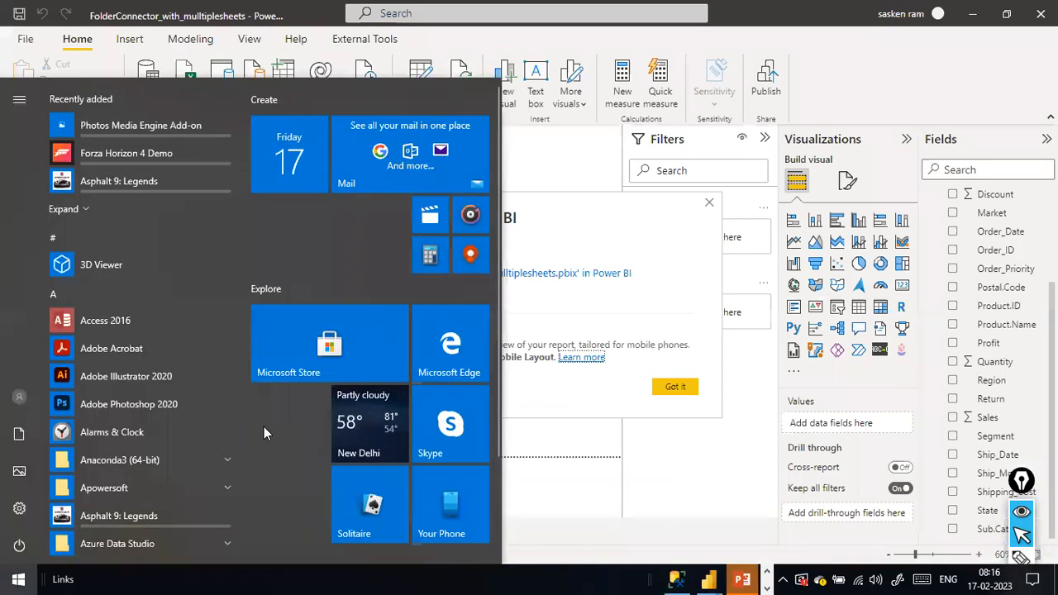
{"action": "type", "text": "c"}
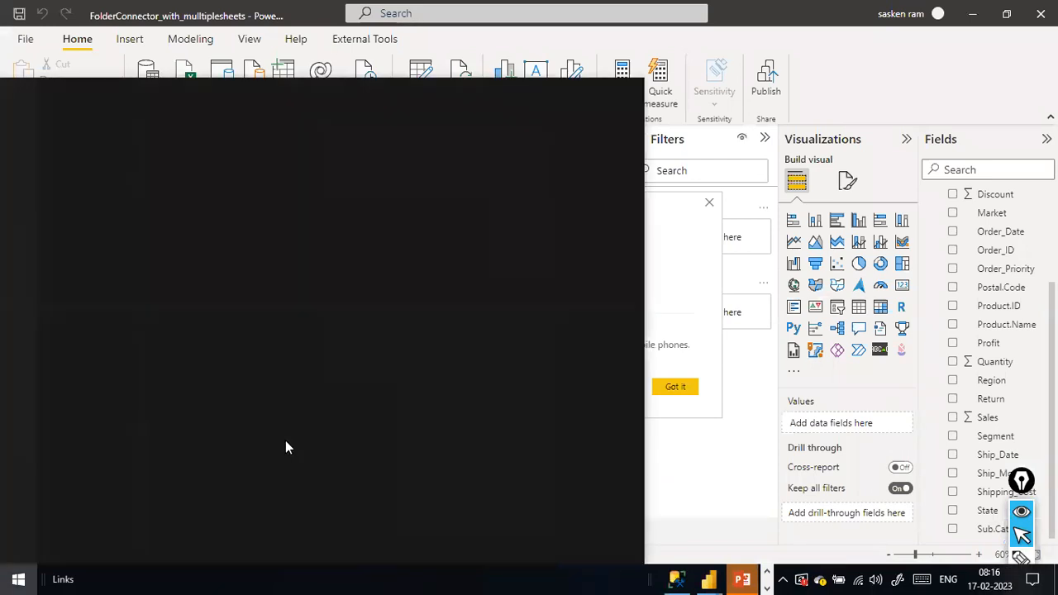
{"action": "type", "text": "data"}
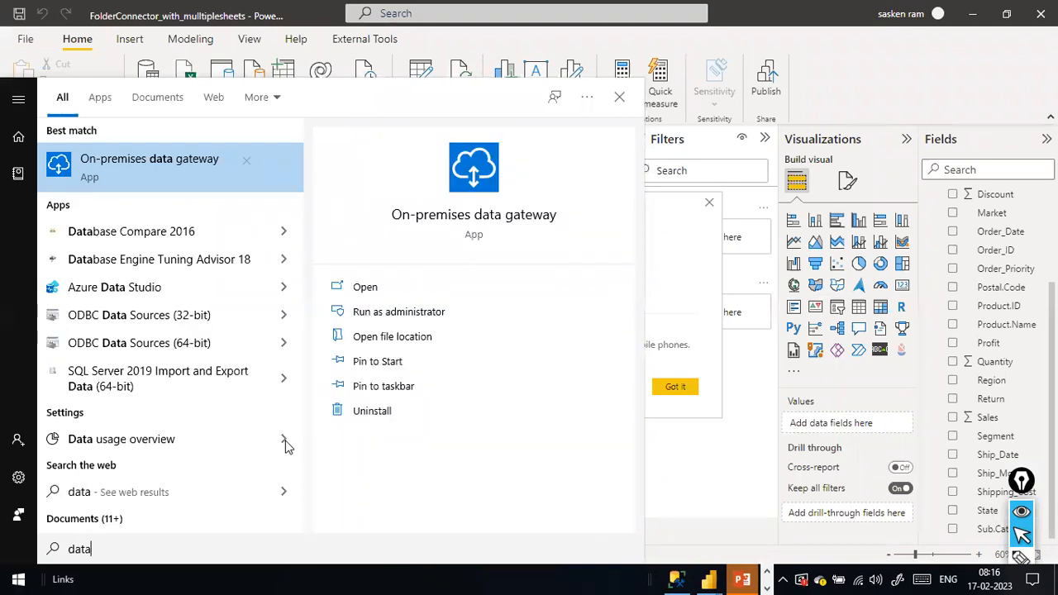
{"action": "type", "text": "gatew"}
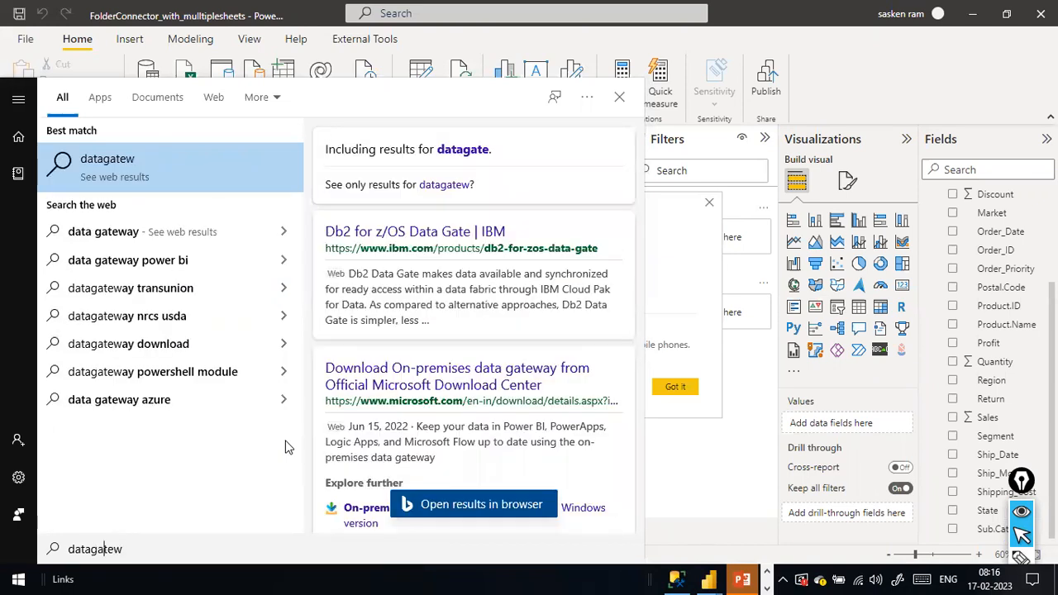
{"action": "key", "text": "End"}
{"action": "type", "text": "ay"}
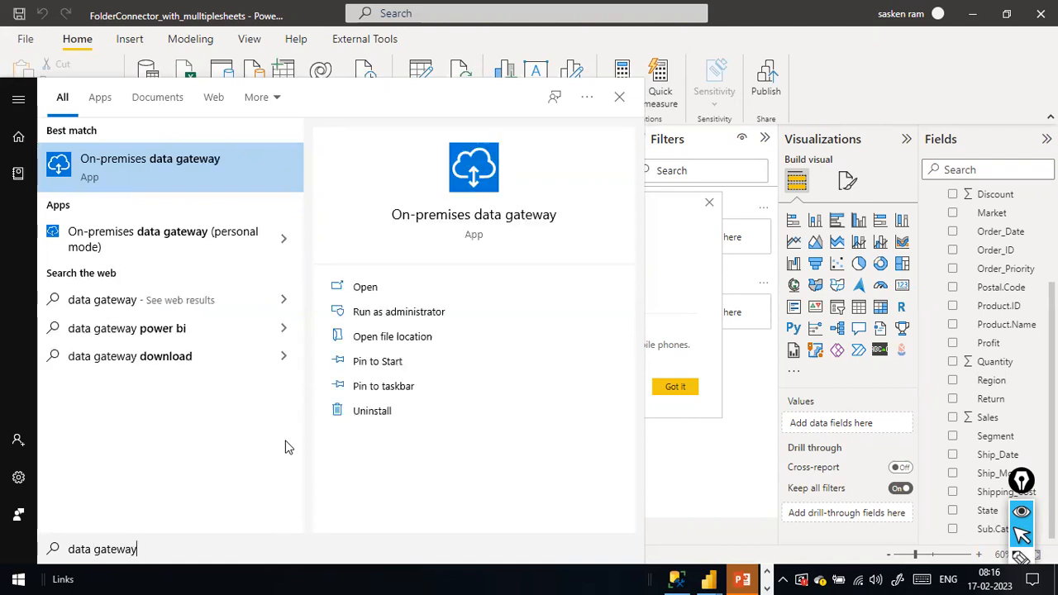
{"action": "left_click", "coordinate": [103, 170]}
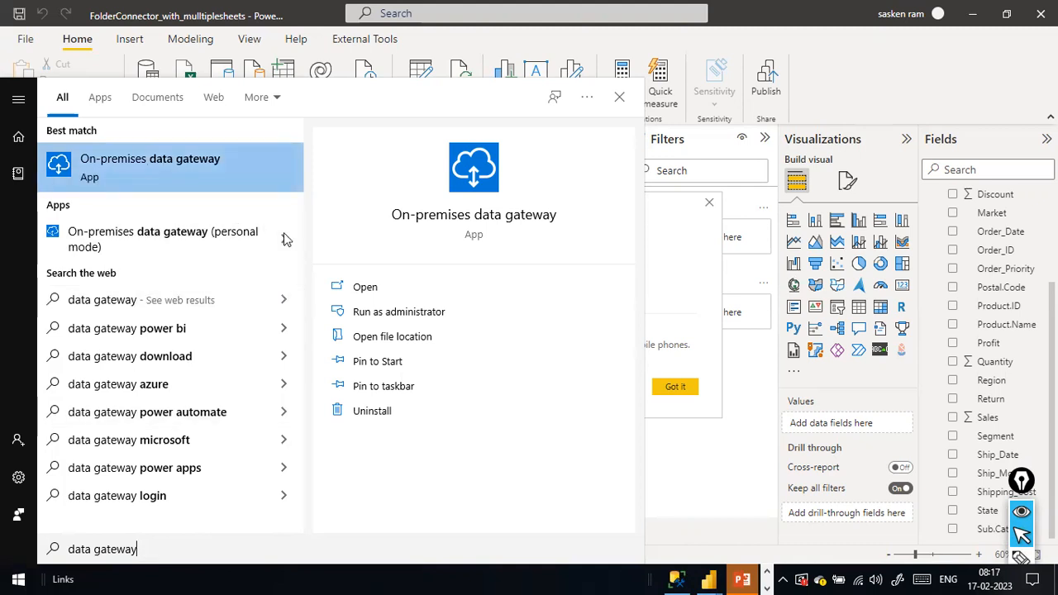
{"action": "left_click", "coordinate": [342, 287]}
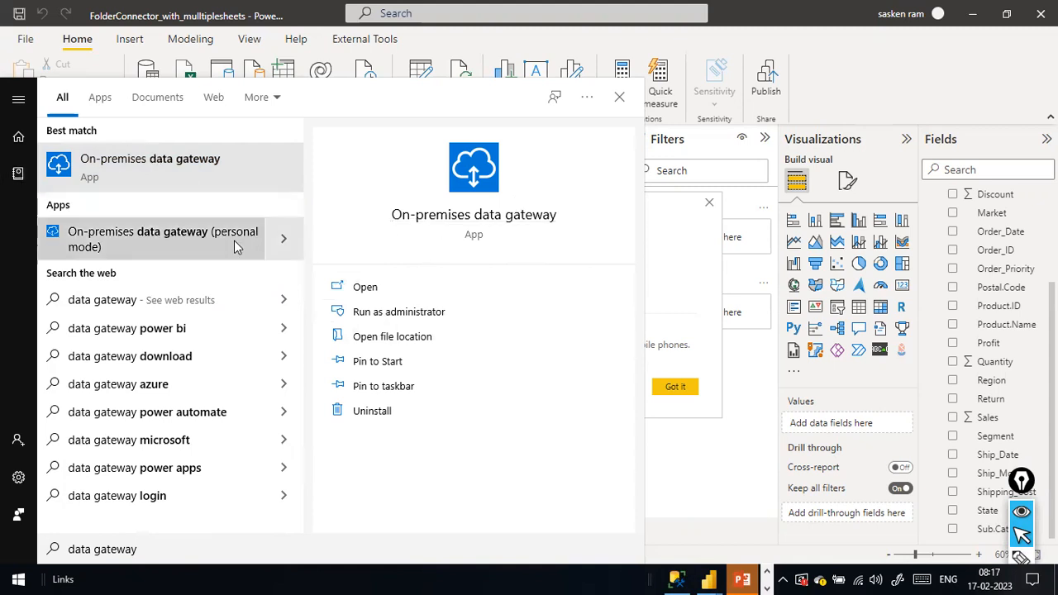
{"action": "left_click", "coordinate": [348, 286]}
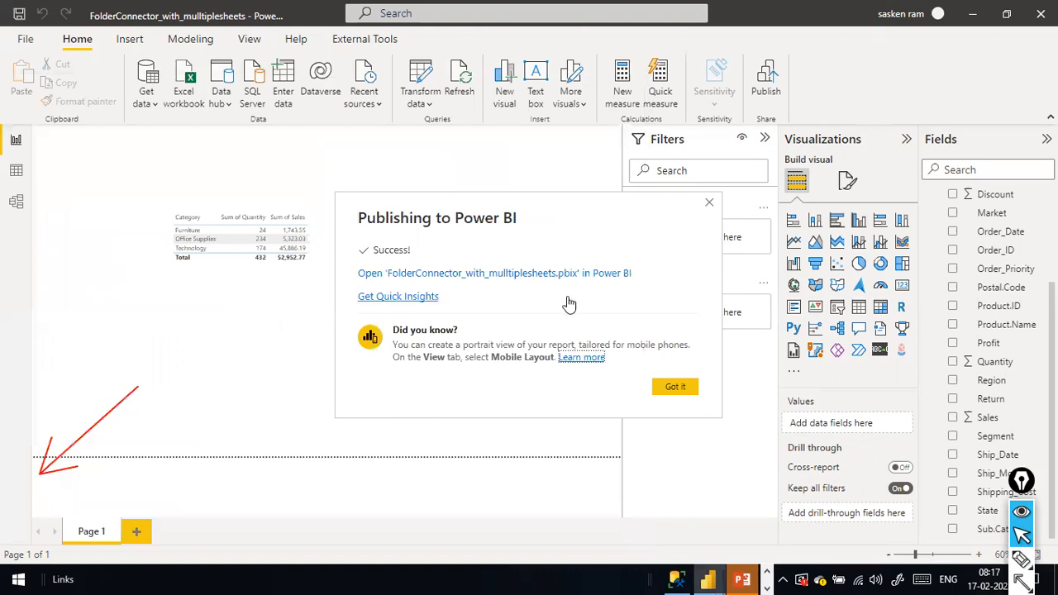
Switch to the dev_Sales_Sandbox workspace in Chrome and look for the gateway window among the running programs.
{"action": "key", "text": "alt+Tab"}
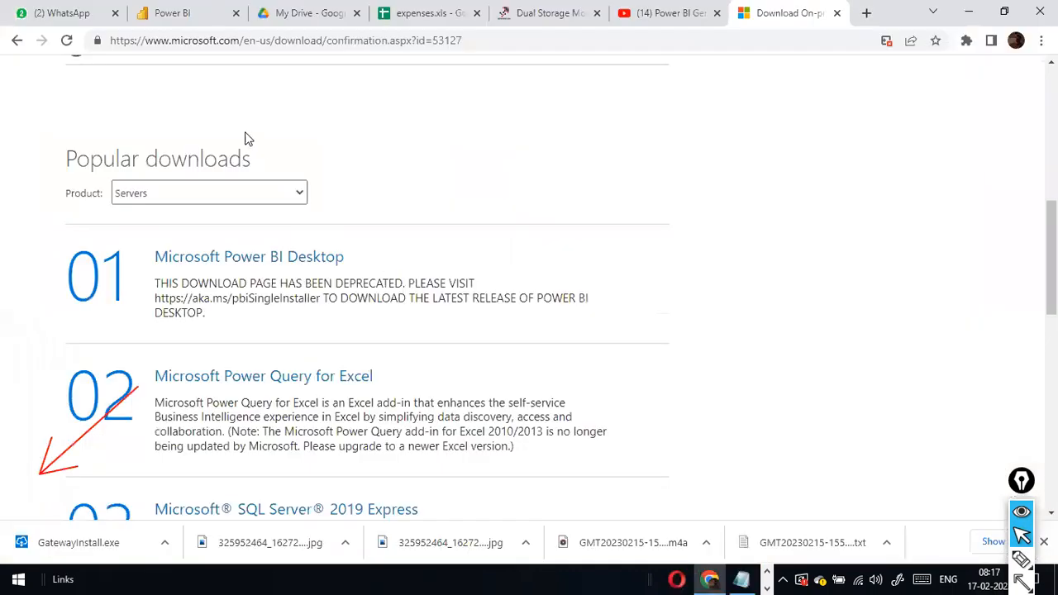
{"action": "left_click", "coordinate": [154, 15]}
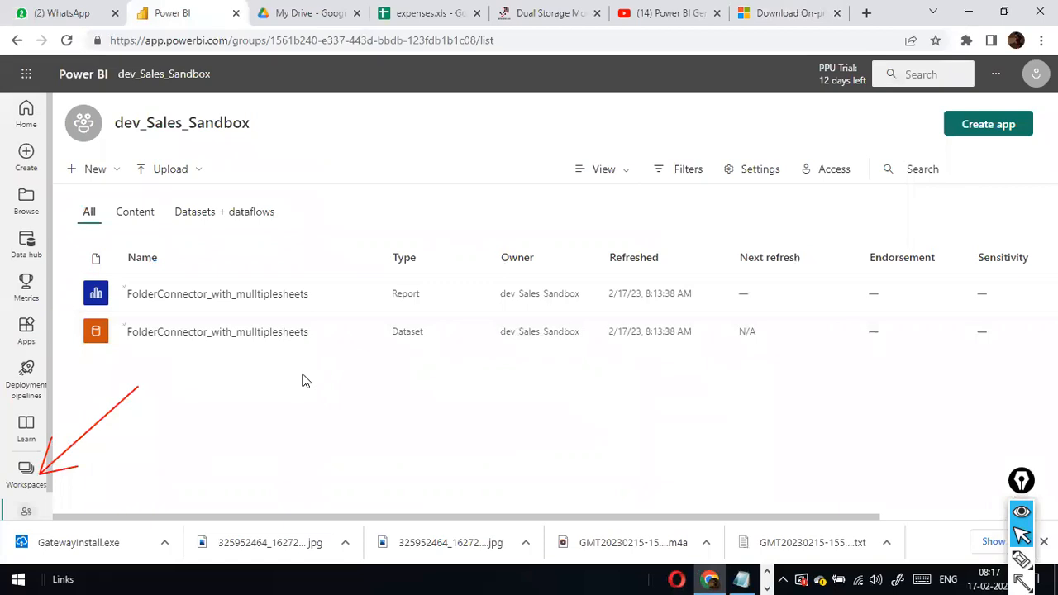
{"action": "left_click", "coordinate": [768, 574]}
{"action": "left_click", "coordinate": [767, 574]}
{"action": "left_click", "coordinate": [768, 573]}
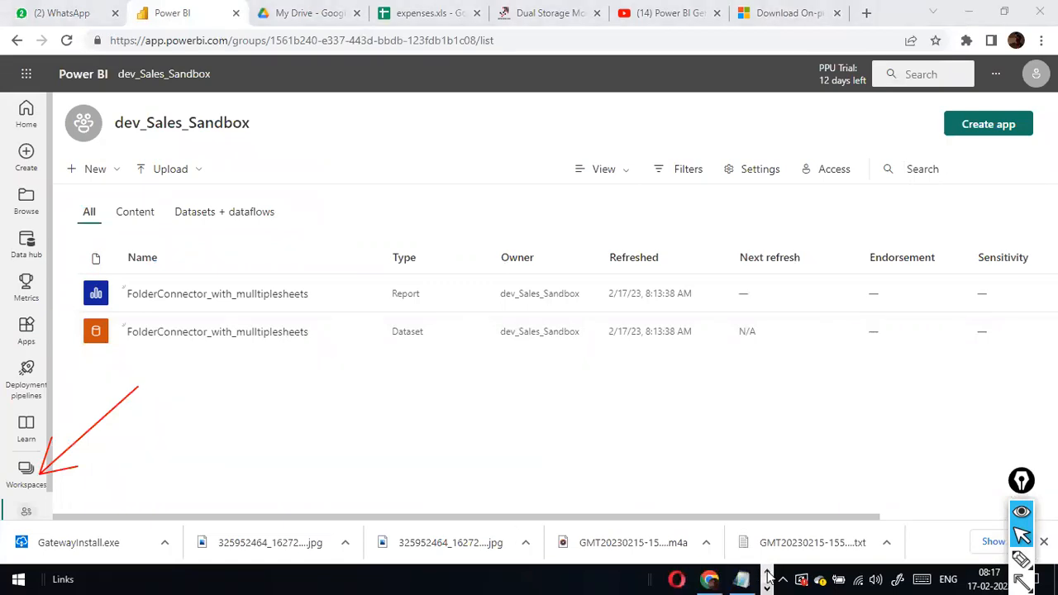
{"action": "left_click", "coordinate": [766, 576]}
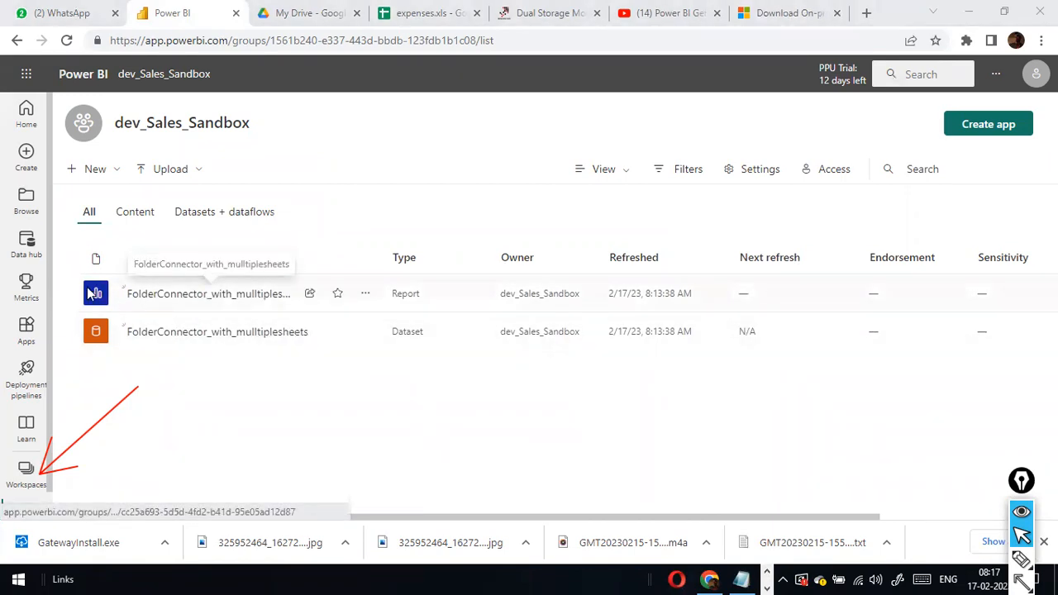
{"action": "key", "text": "super+plus"}
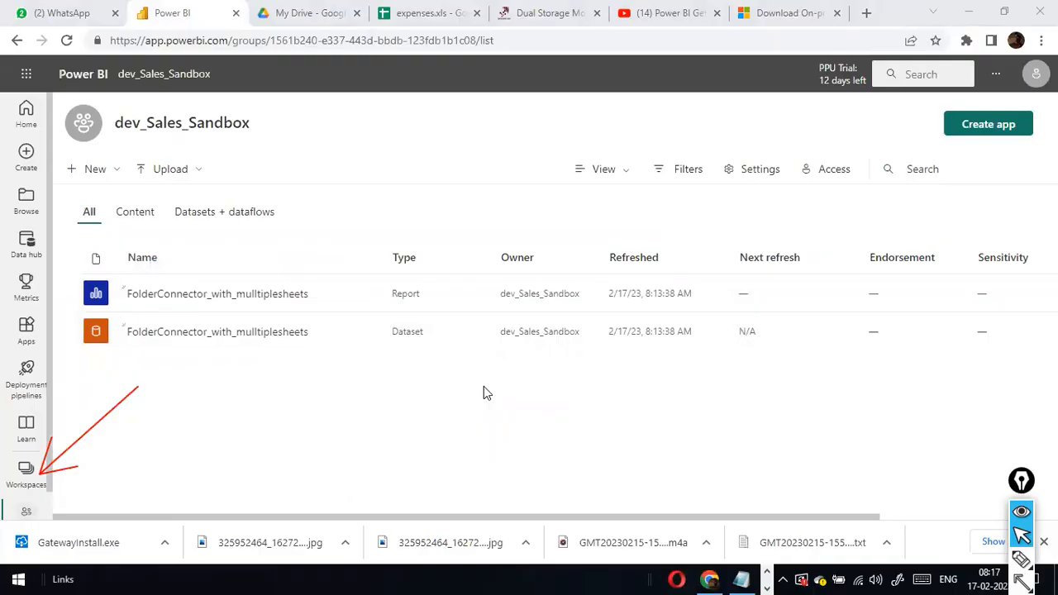
{"action": "key", "text": "super+plus"}
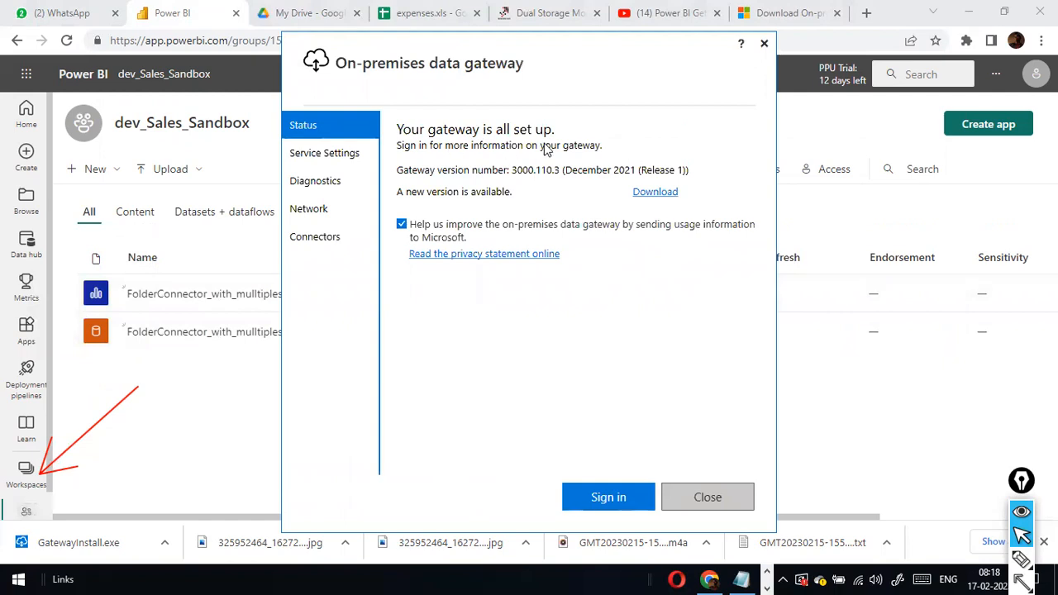
Examine the gateway's service settings and close the On-premises data gateway window.
{"action": "left_click", "coordinate": [318, 156]}
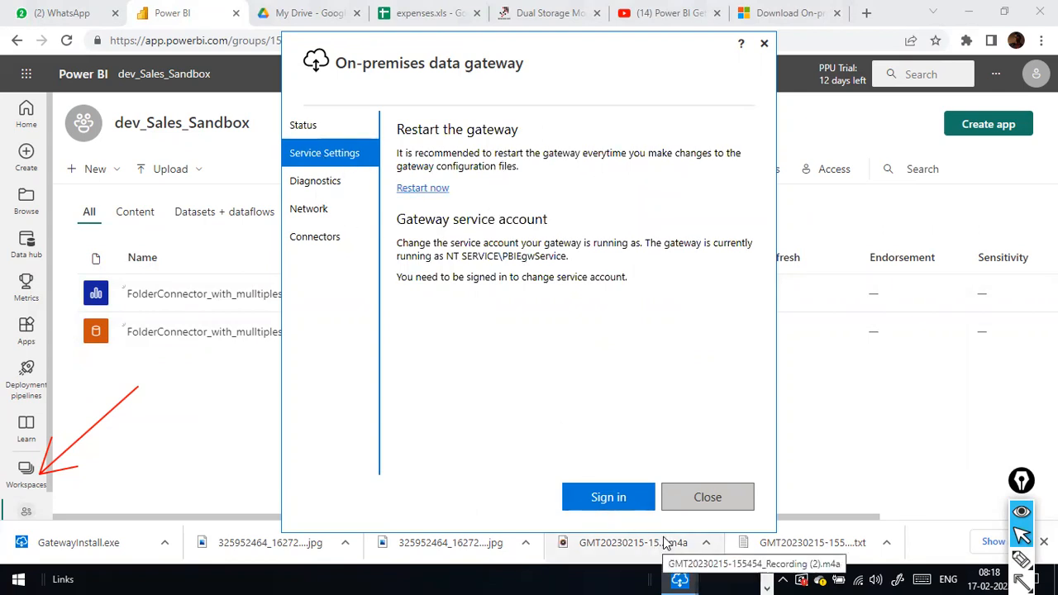
{"action": "left_click", "coordinate": [711, 492]}
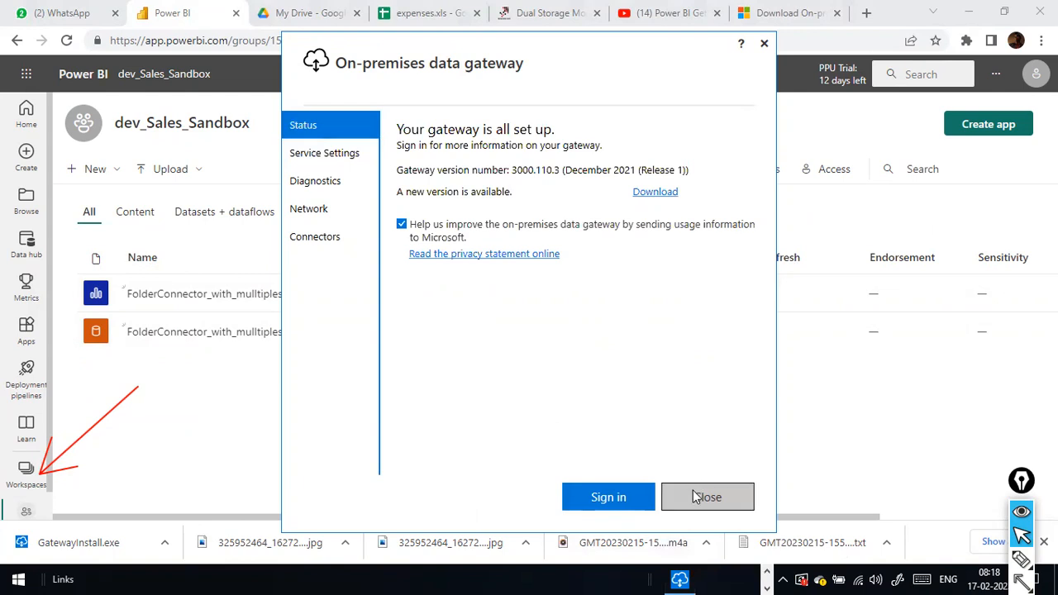
{"action": "left_click", "coordinate": [695, 496]}
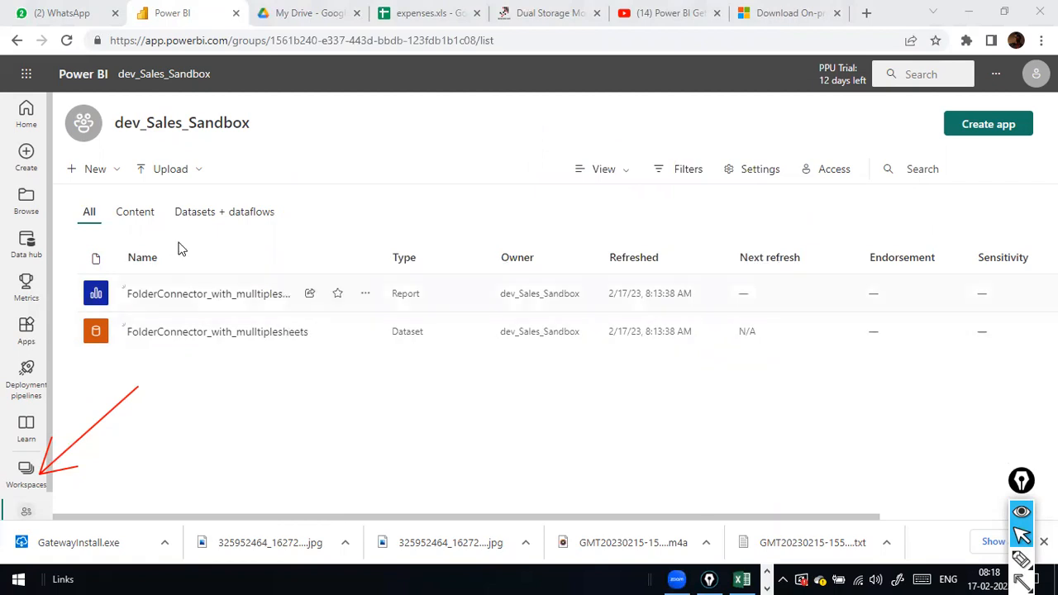
Open the FolderConnector_with_mulltiplesheets report from the workspace in a new browser tab and view it.
{"action": "right_click", "coordinate": [170, 305]}
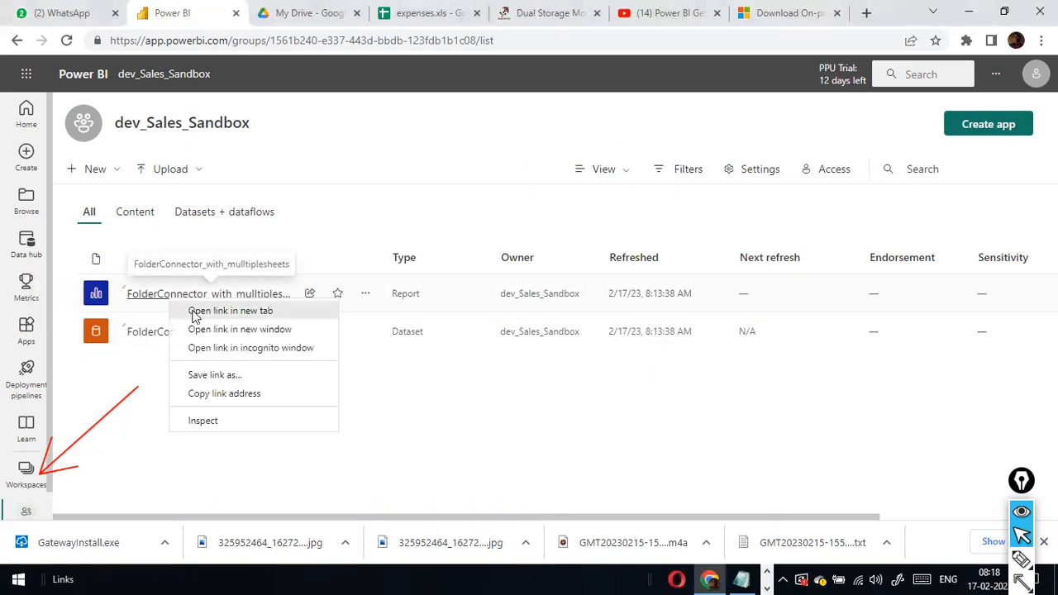
{"action": "left_click", "coordinate": [195, 312]}
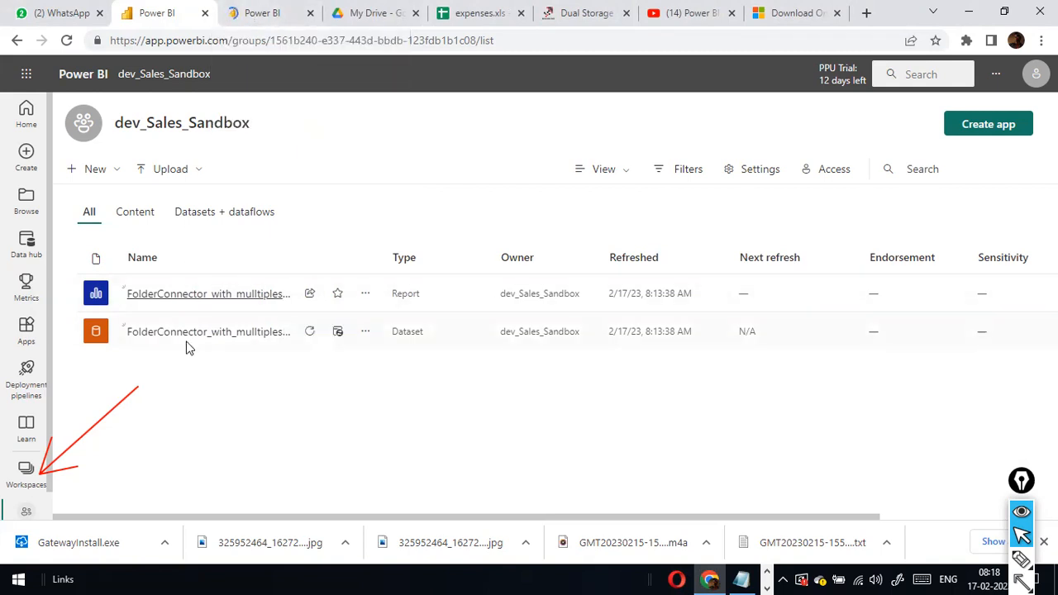
{"action": "left_click", "coordinate": [253, 25]}
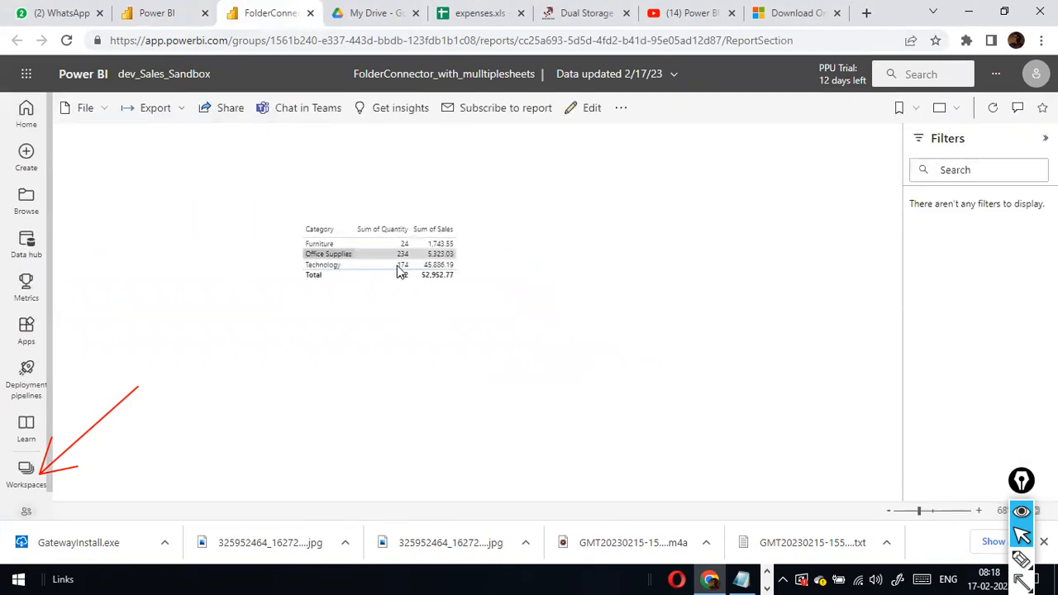
Dismiss the publishing message in Power BI Desktop and compare its category table with the published report in Chrome.
{"action": "key", "text": "alt+Tab"}
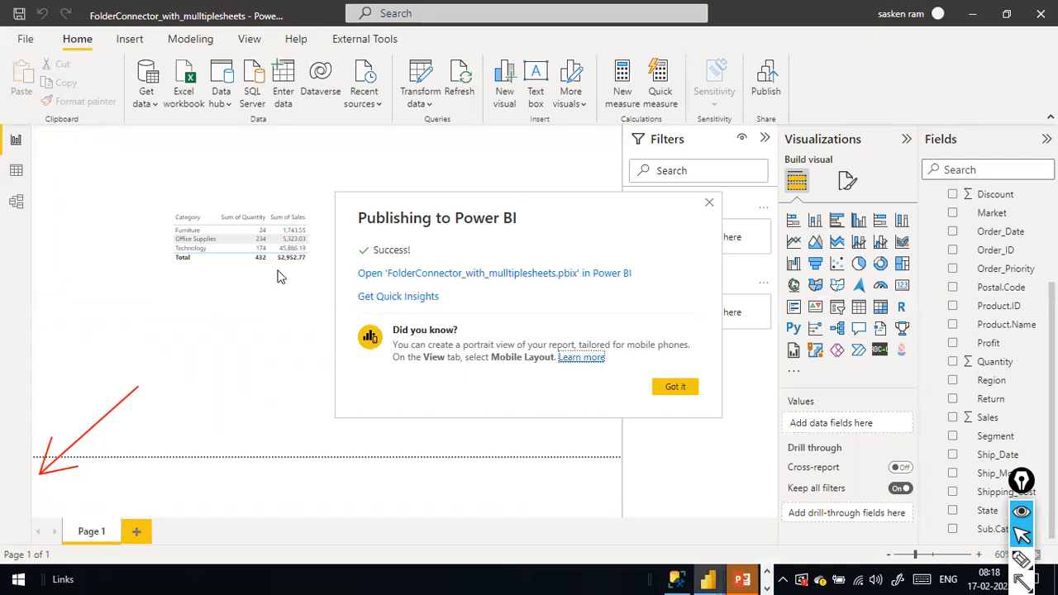
{"action": "left_click", "coordinate": [662, 394]}
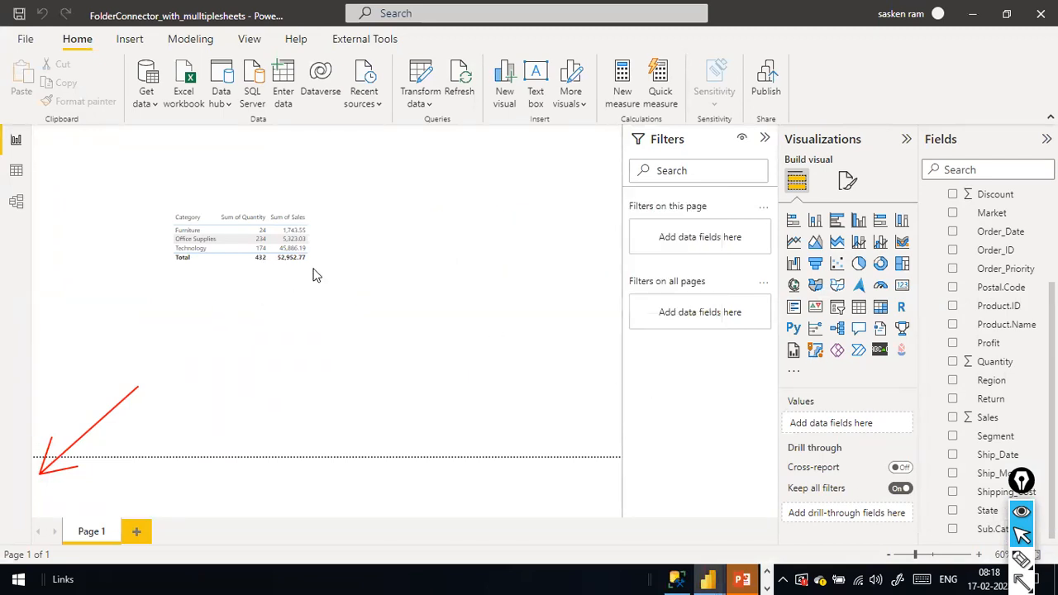
{"action": "left_click_drag", "start_coordinate": [145, 180], "coordinate": [382, 298]}
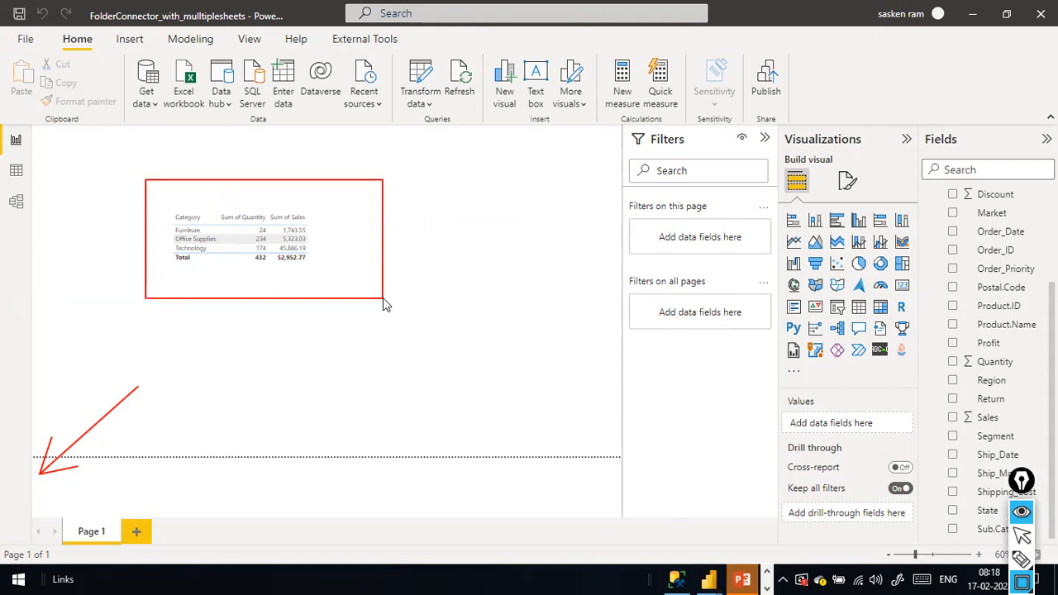
{"action": "key", "text": "alt+Tab"}
{"action": "key", "text": "alt+Tab"}
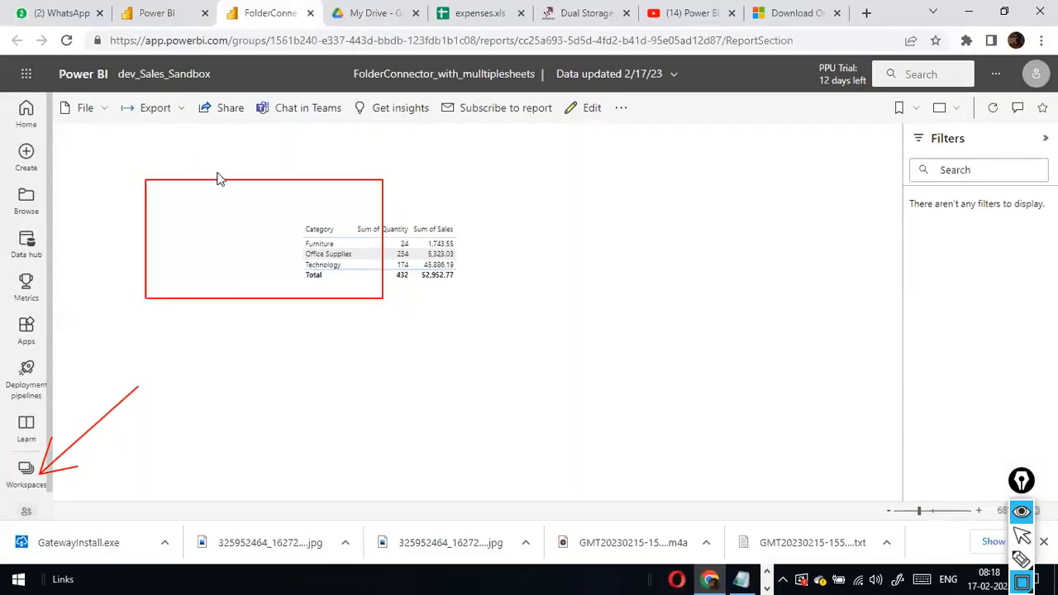
{"action": "key", "text": "ctrl+shift+7"}
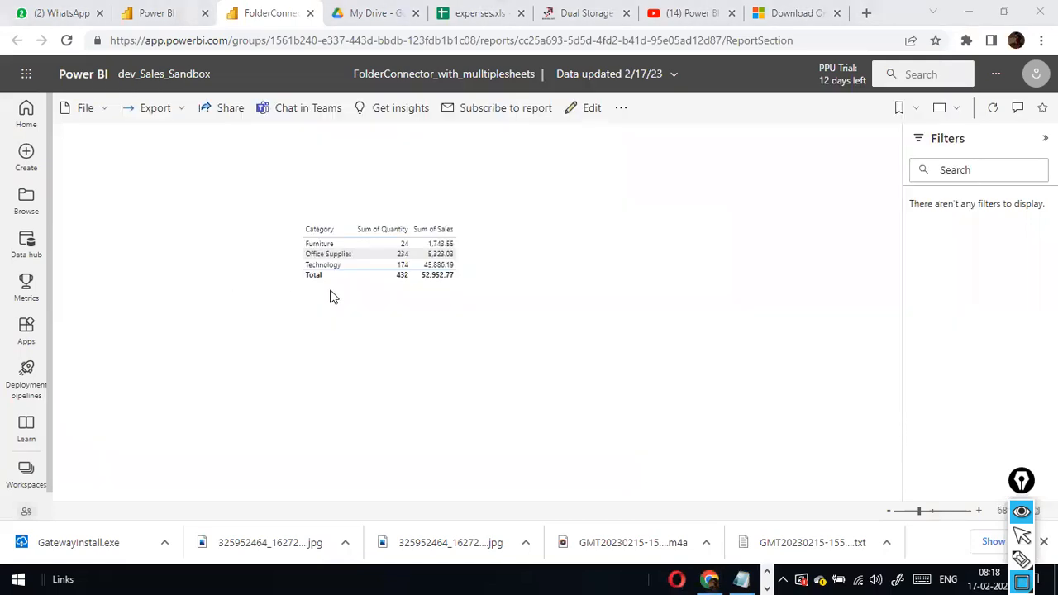
{"action": "key", "text": "alt+Tab"}
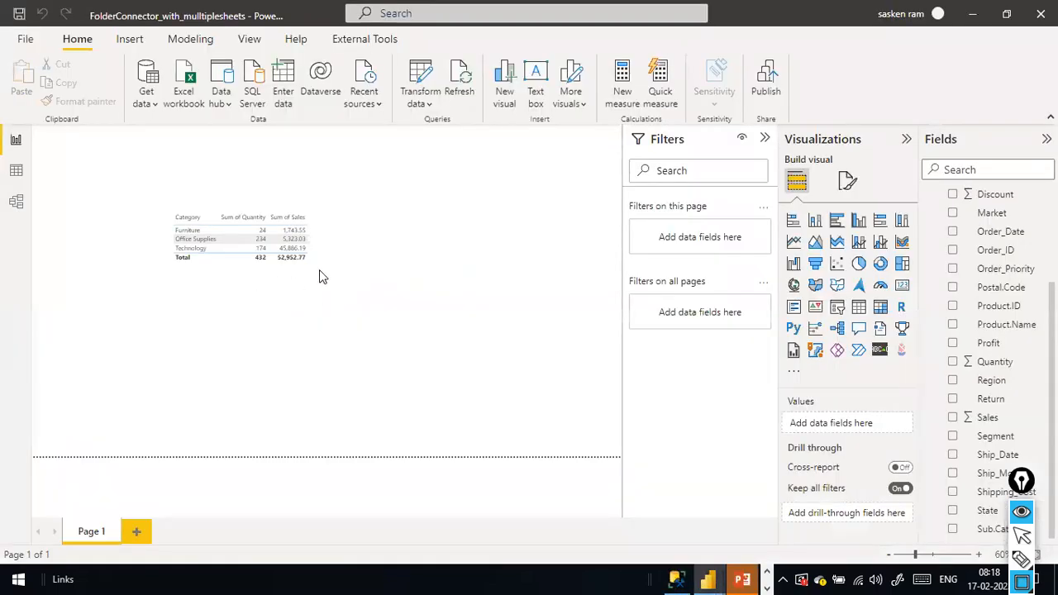
{"action": "key", "text": "alt+Tab"}
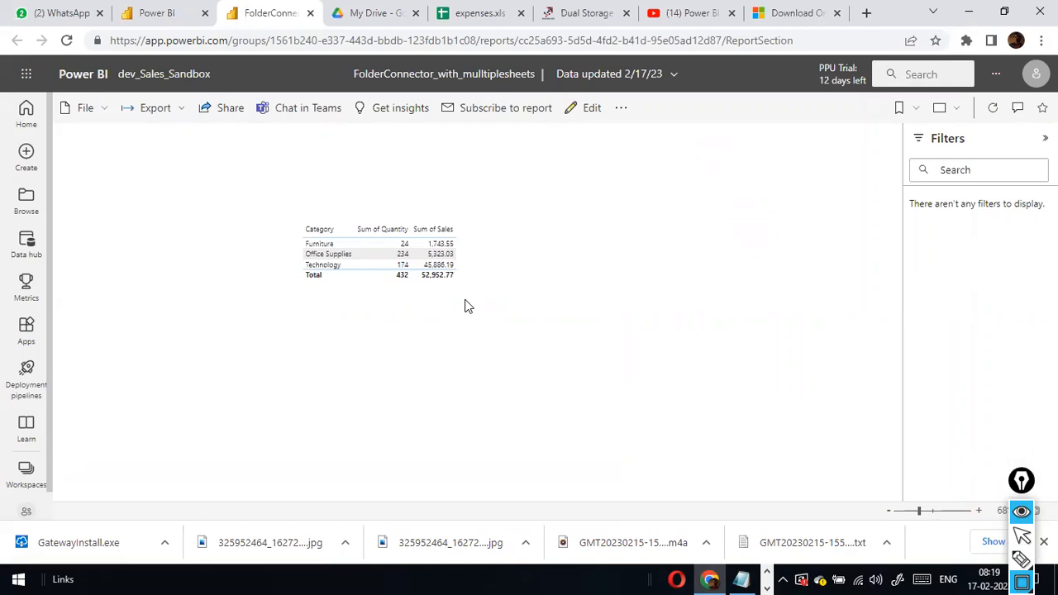
Check the source files in the NCDailysales folder on drive D in File Explorer and return to the published report.
{"action": "key", "text": "alt+Tab"}
{"action": "key", "text": "alt+Tab"}
{"action": "key", "text": "alt+Tab"}
{"action": "key", "text": "alt+Tab"}
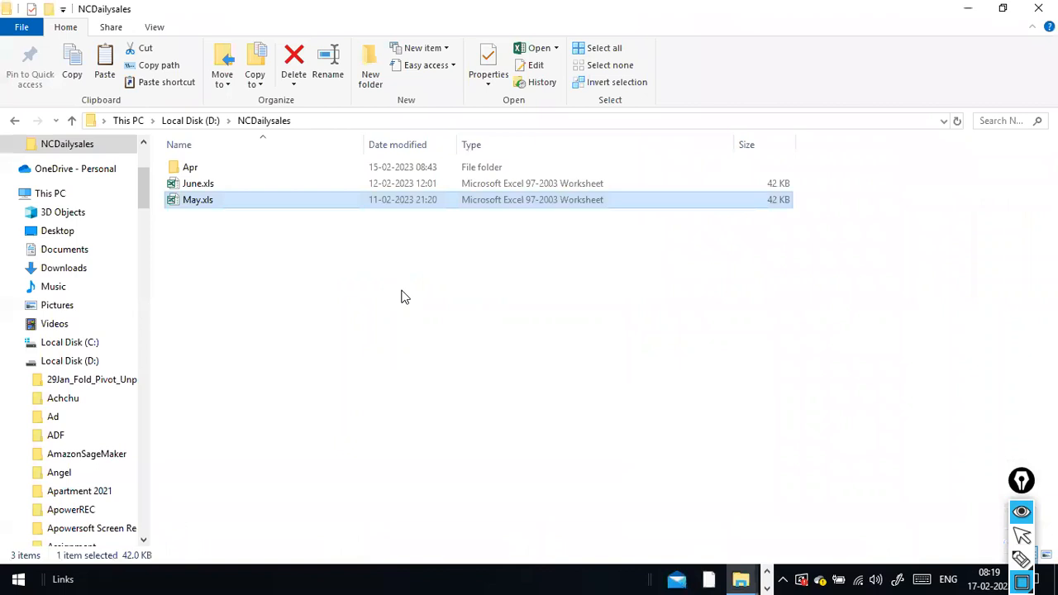
{"action": "key", "text": "alt+Tab"}
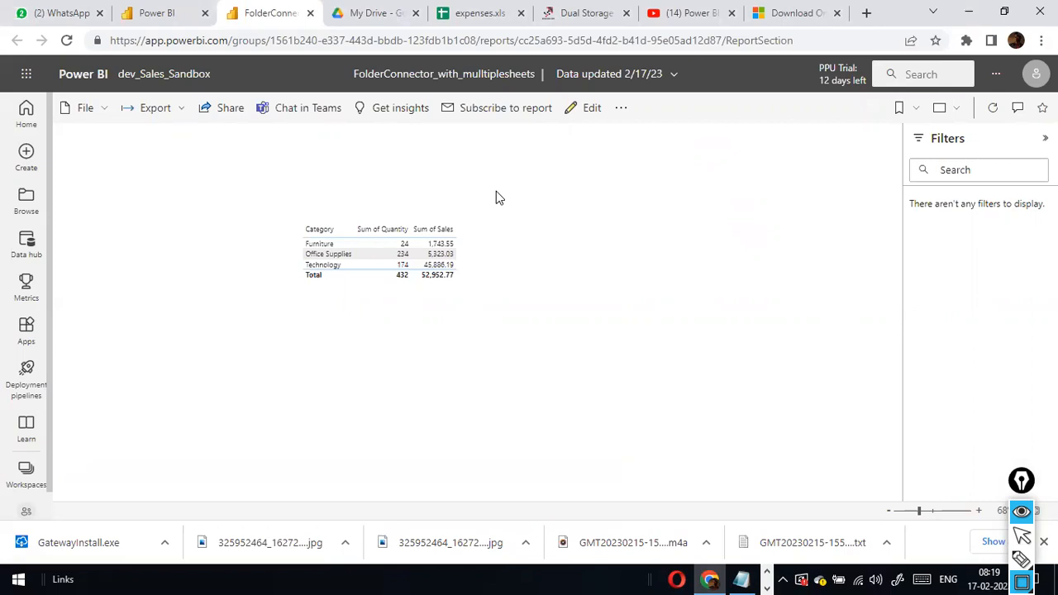
{"action": "key", "text": "alt+Tab"}
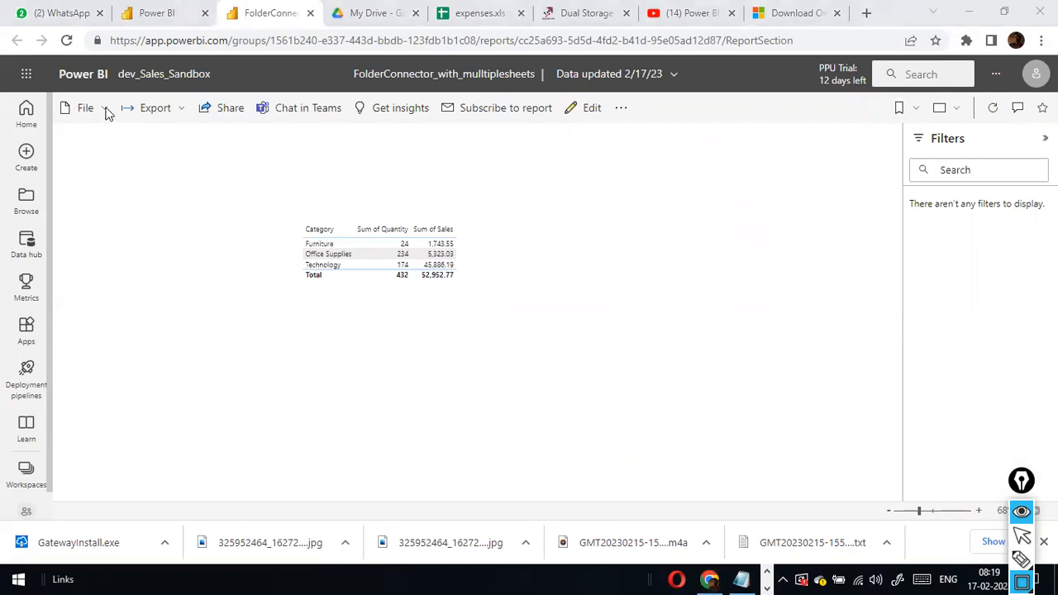
{"action": "key", "text": "ctrl+shift+2"}
{"action": "left_click", "coordinate": [105, 111]}
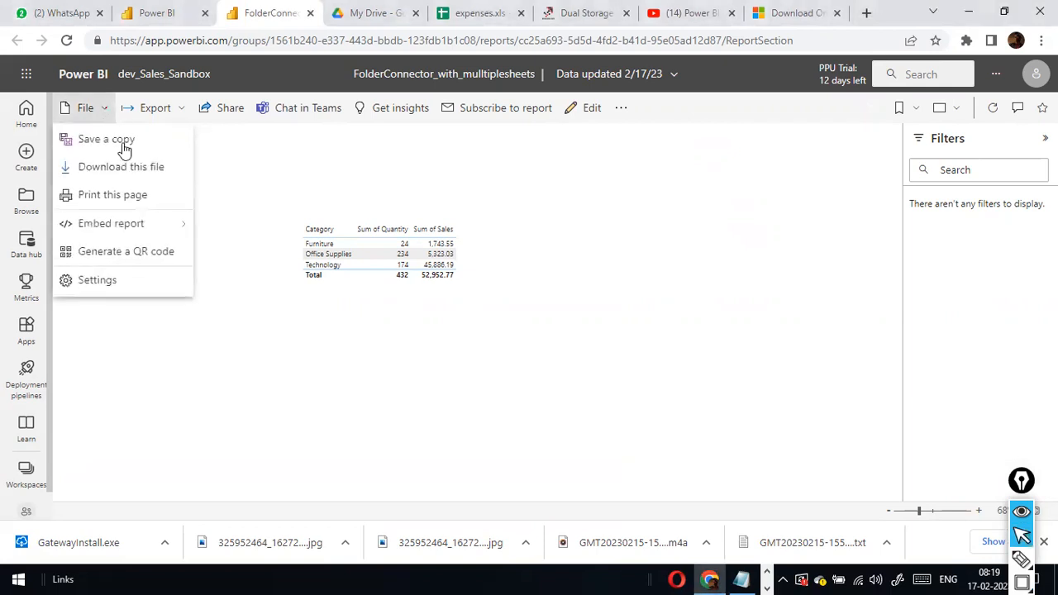
{"action": "left_click", "coordinate": [641, 284]}
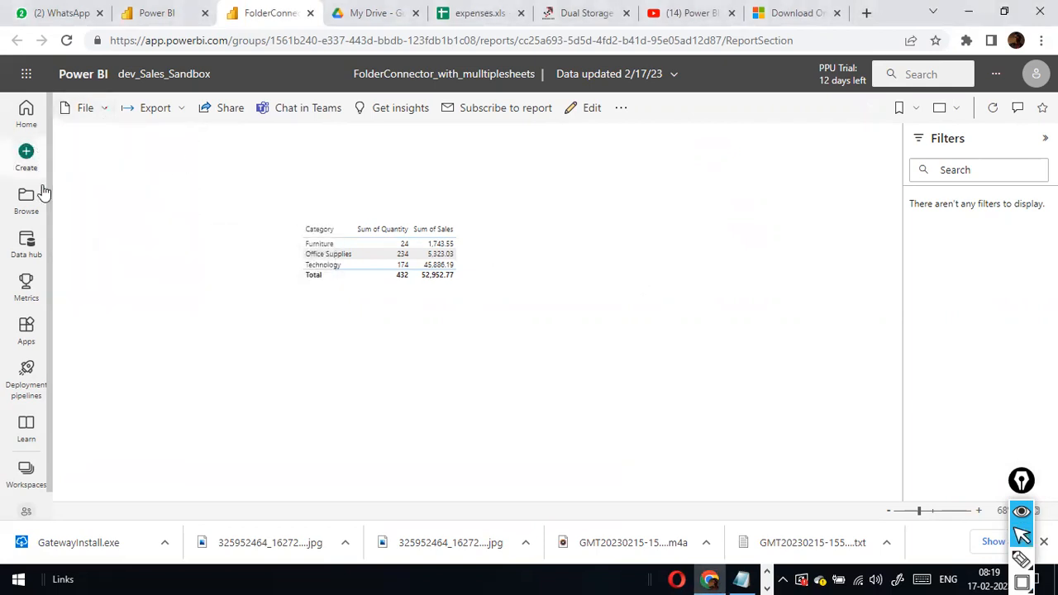
Return to the dev_Sales_Sandbox workspace and display the types of new items it offers.
{"action": "left_click", "coordinate": [26, 471]}
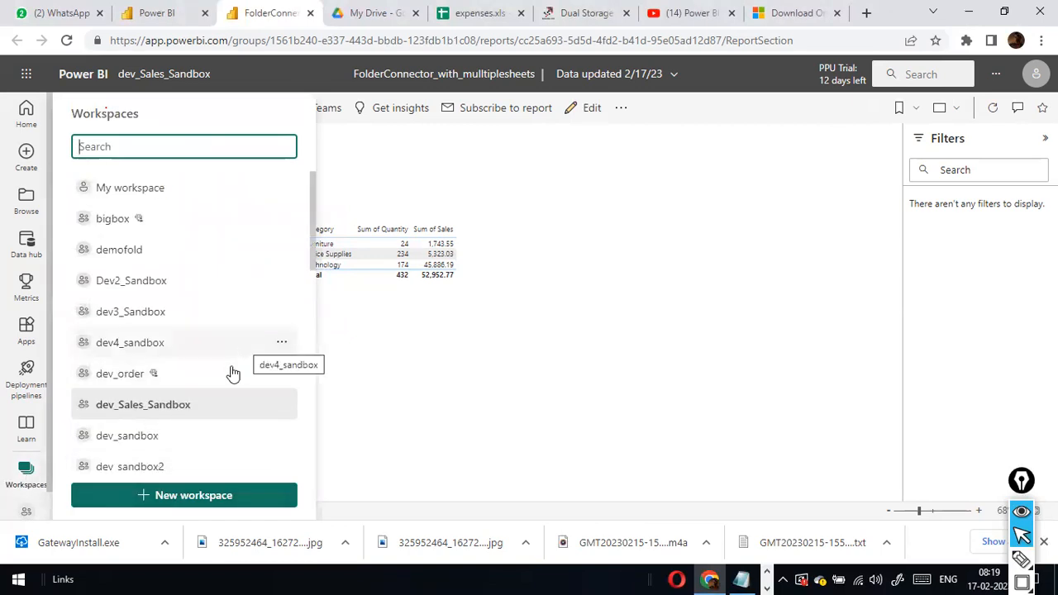
{"action": "left_click", "coordinate": [178, 410]}
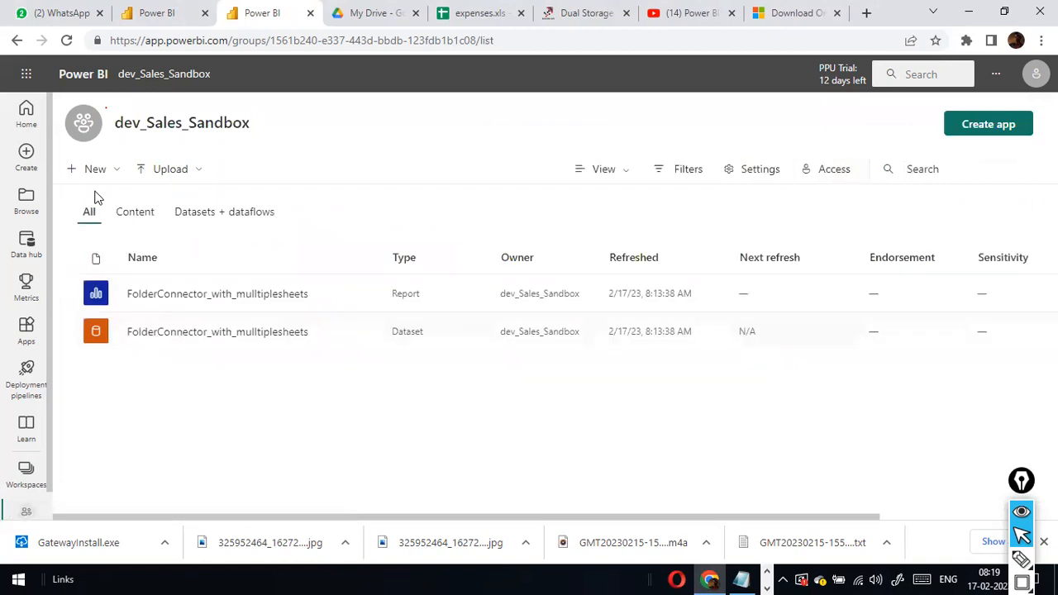
{"action": "left_click", "coordinate": [117, 171]}
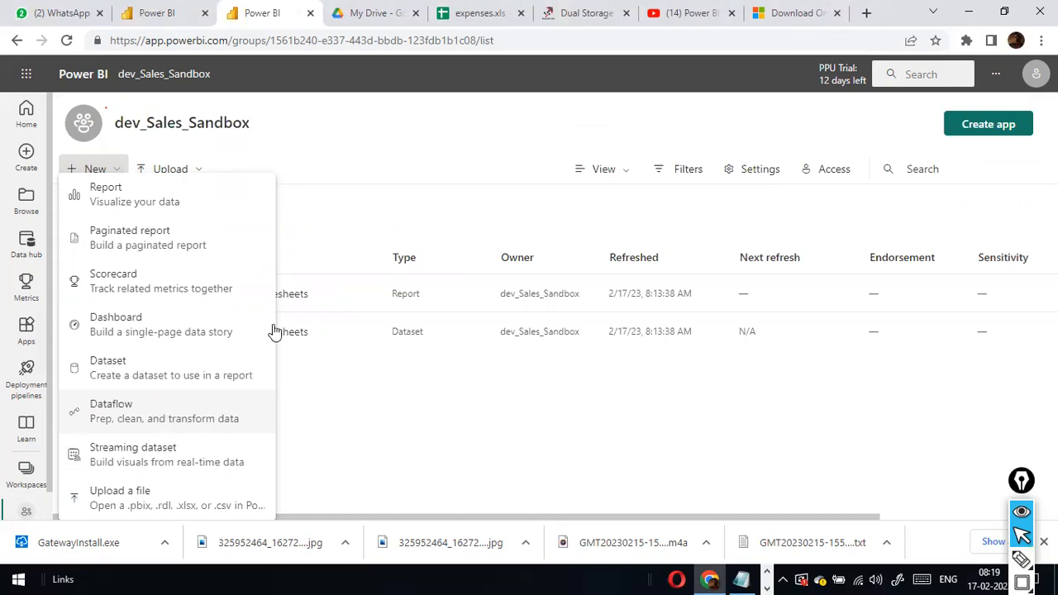
Show the dev_Sales_Sandbox workspace in the other browser tab, check the report in Power BI Desktop, and return to the workspace in Chrome.
{"action": "left_click", "coordinate": [182, 19]}
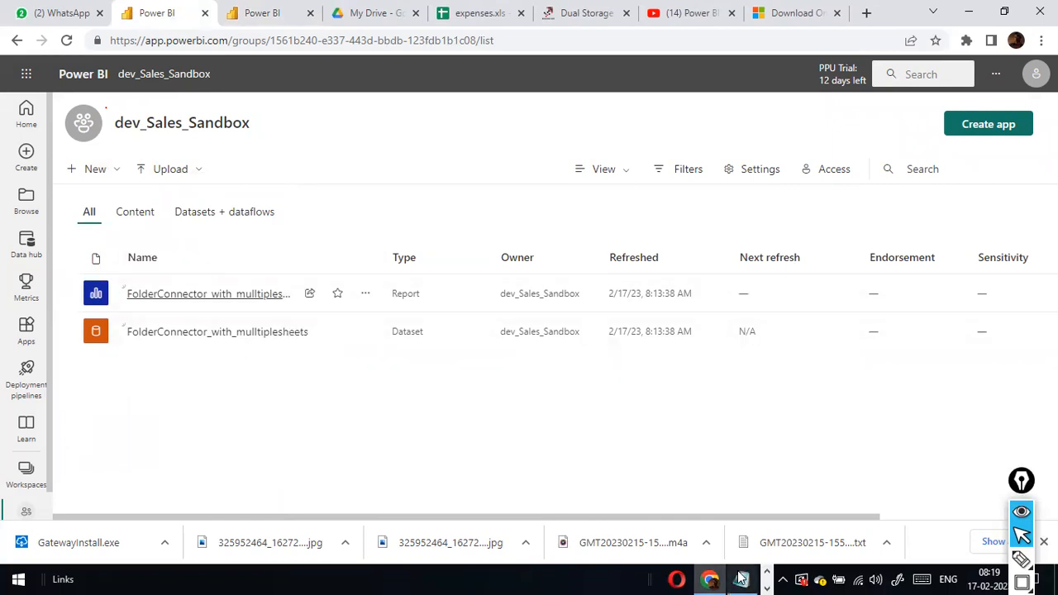
{"action": "key", "text": "alt+Tab"}
{"action": "key", "text": "alt+Tab"}
{"action": "key", "text": "alt+Tab"}
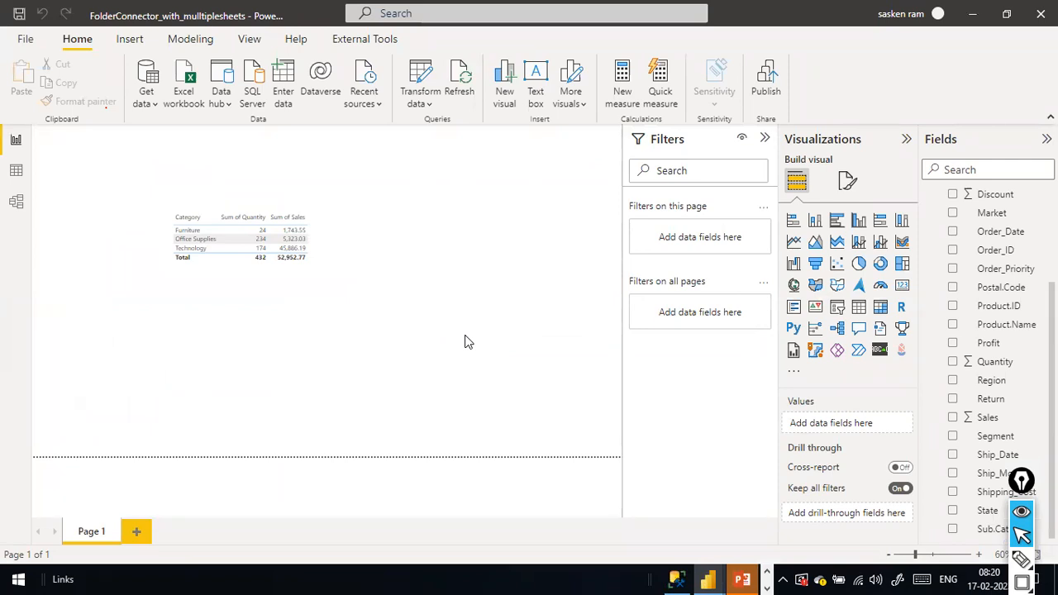
{"action": "key", "text": "alt+Tab"}
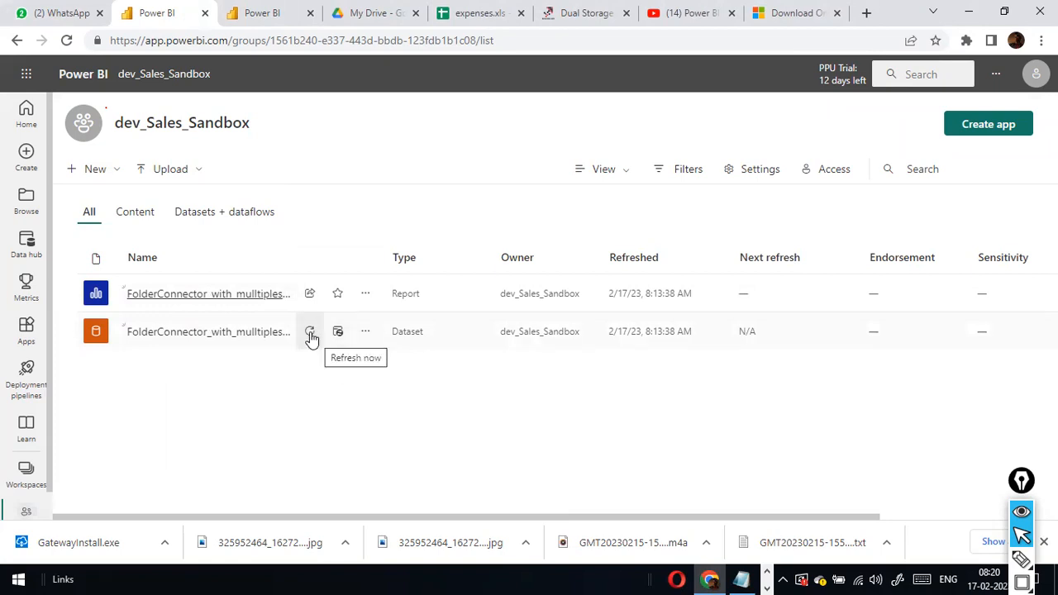
Review the NCDailysales source files in File Explorer alongside the report in Power BI Desktop, and return to the workspace in Chrome.
{"action": "key", "text": "alt+Tab"}
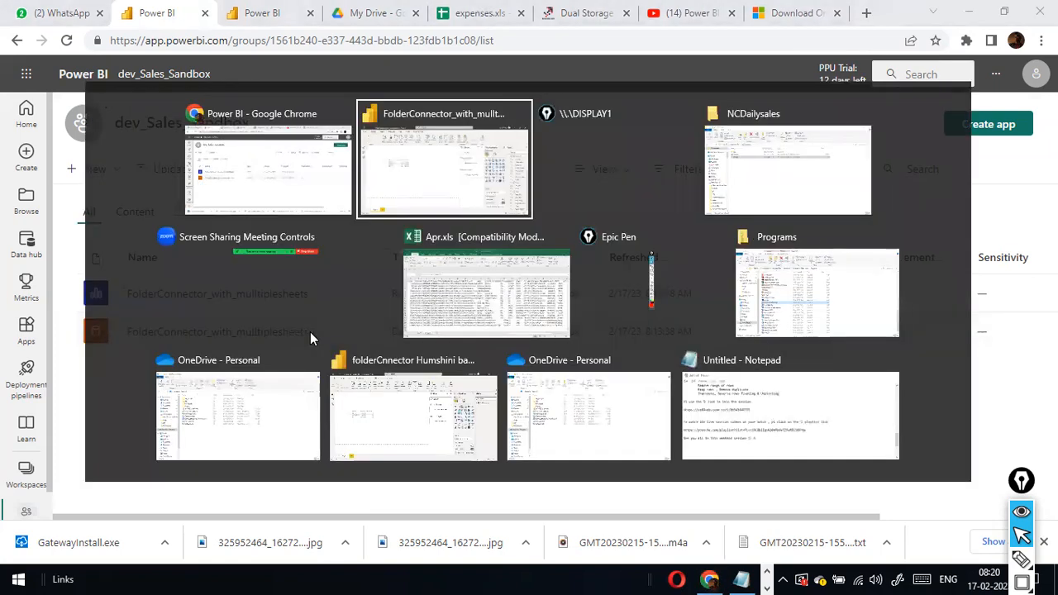
{"action": "key", "text": "alt+Tab"}
{"action": "key", "text": "alt+Tab"}
{"action": "key", "text": "alt+Tab"}
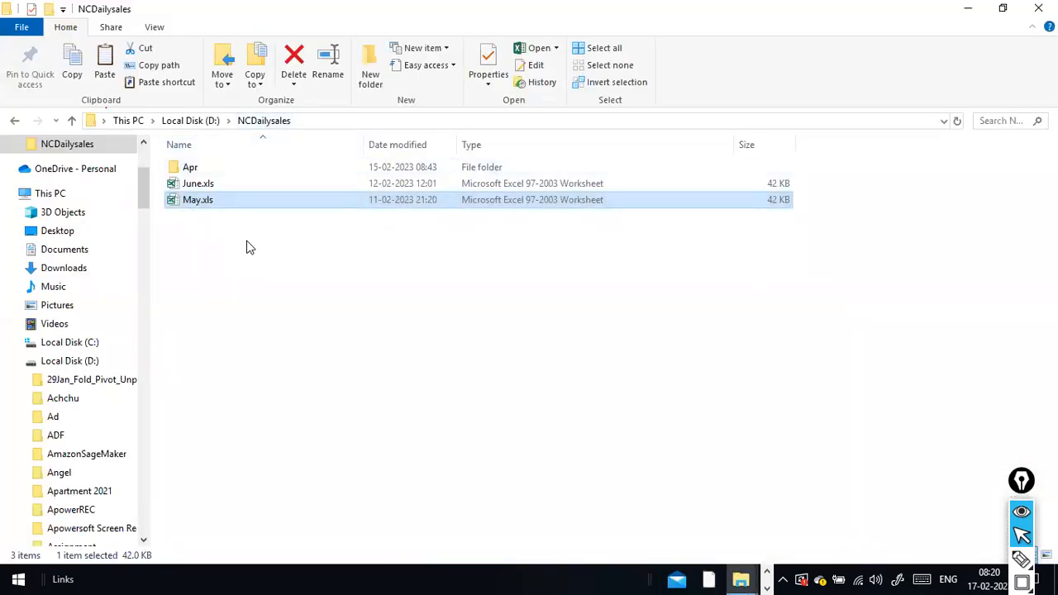
{"action": "key", "text": "alt+Tab"}
{"action": "key", "text": "alt+Tab"}
{"action": "key", "text": "alt+Tab"}
{"action": "key", "text": "alt+Tab"}
{"action": "key", "text": "alt+Tab"}
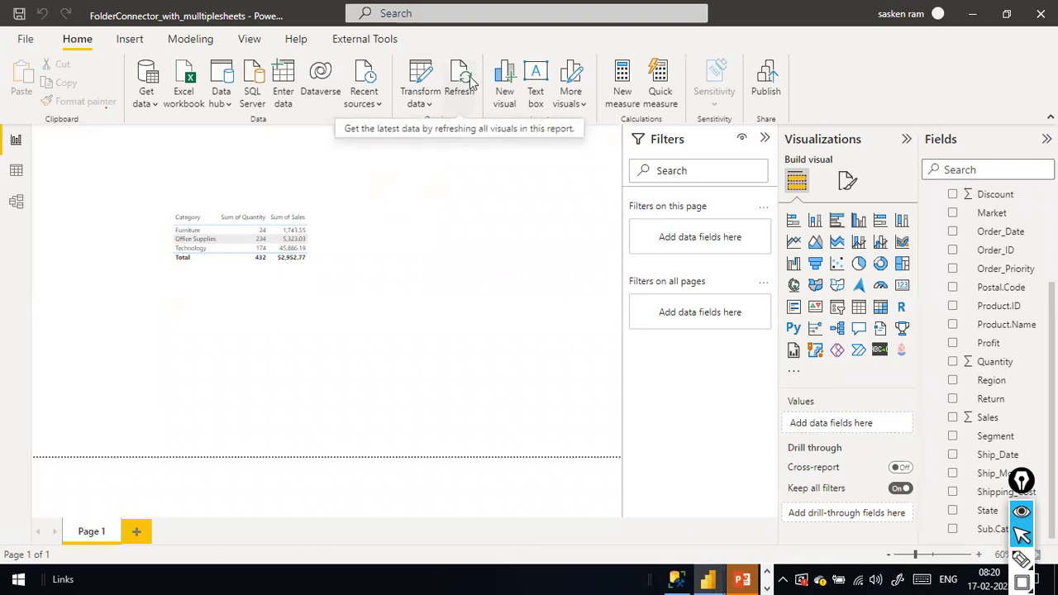
{"action": "key", "text": "alt+Tab"}
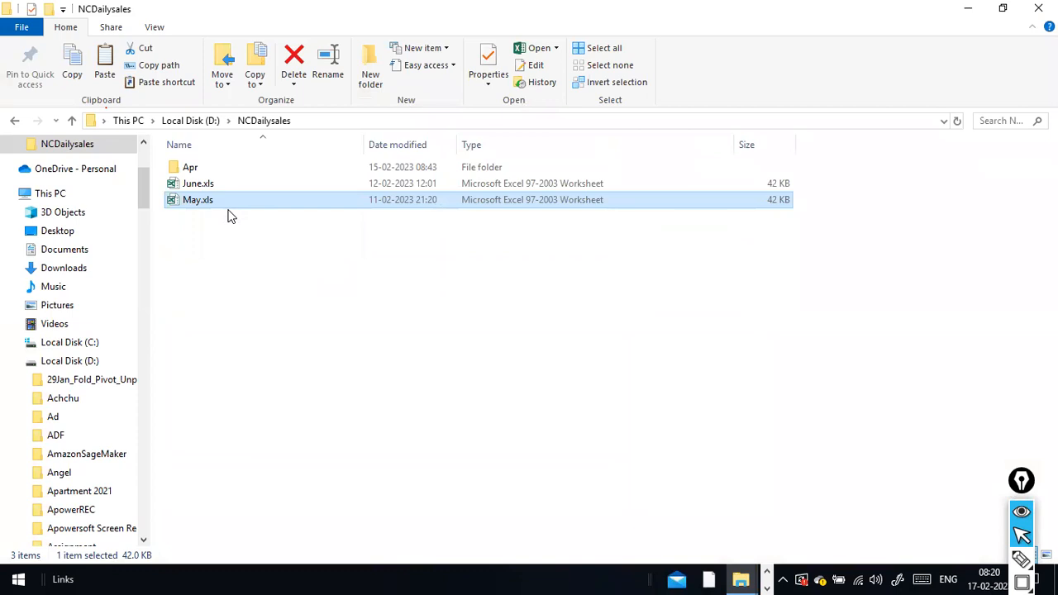
{"action": "key", "text": "alt+Tab"}
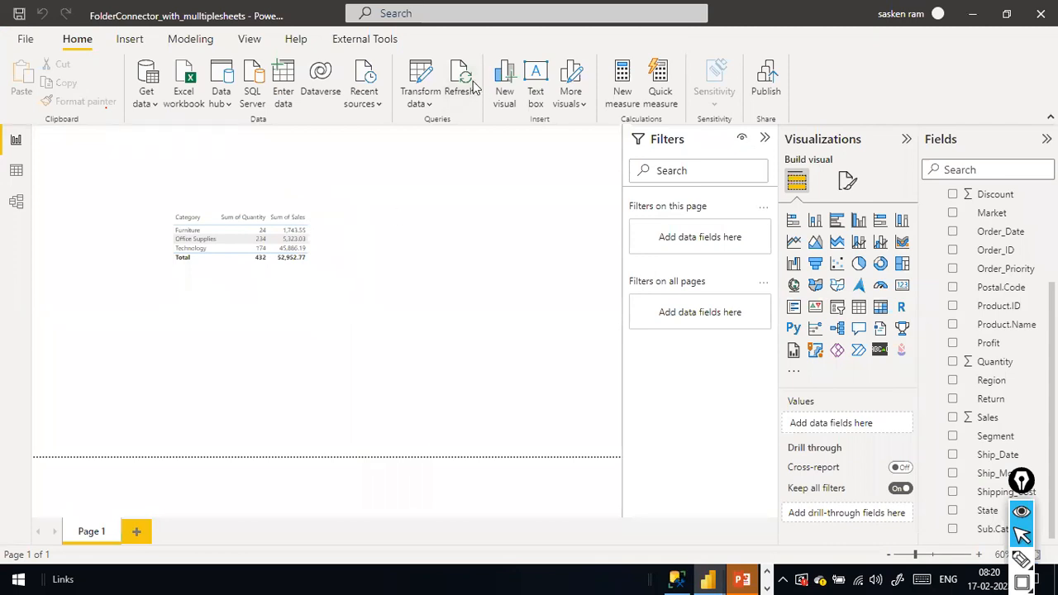
{"action": "key", "text": "alt+Tab"}
{"action": "key", "text": "alt+Tab"}
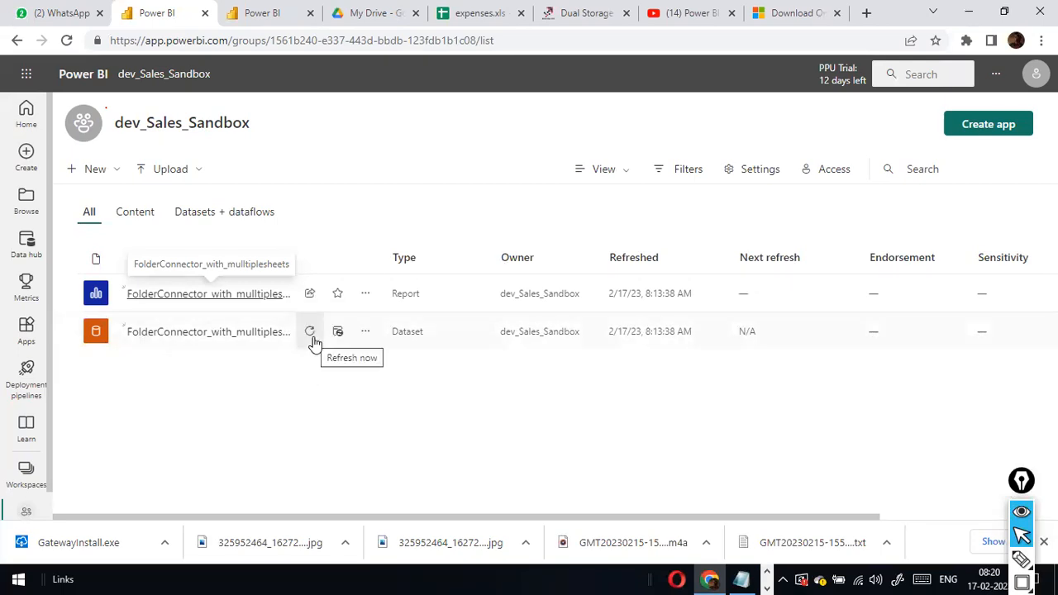
Open the settings of the FolderConnector_with_mulltiplesheets dataset from the workspace list.
{"action": "left_click", "coordinate": [365, 332]}
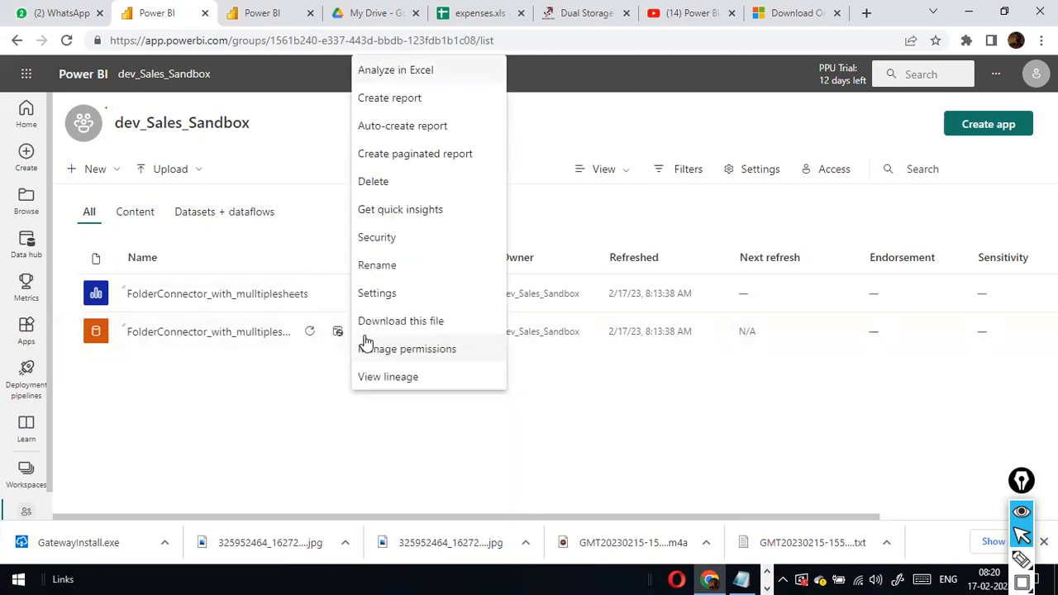
{"action": "left_click", "coordinate": [529, 454]}
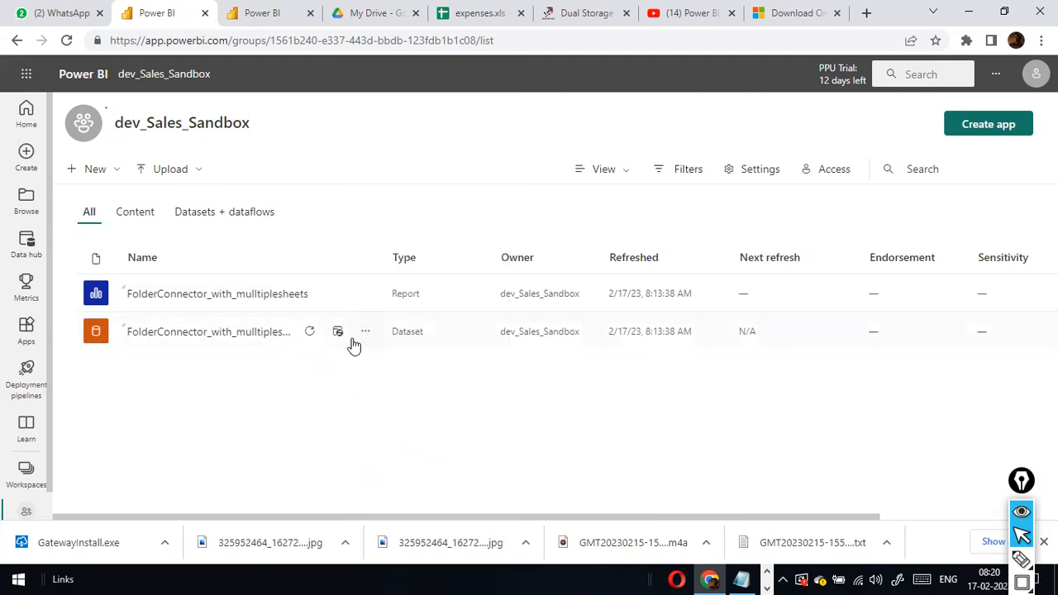
{"action": "left_click", "coordinate": [363, 335]}
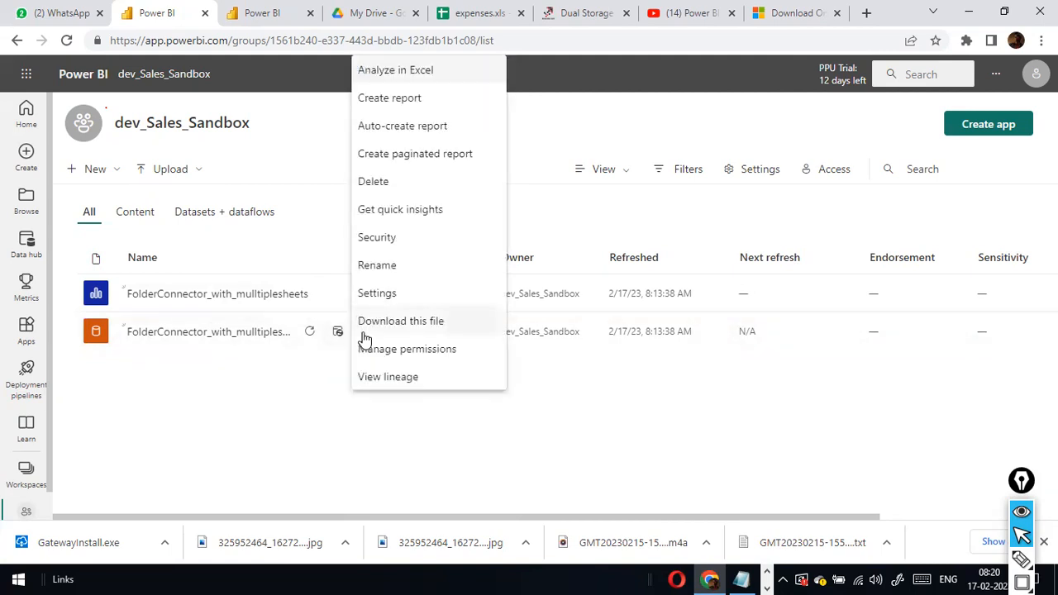
{"action": "left_click", "coordinate": [374, 293]}
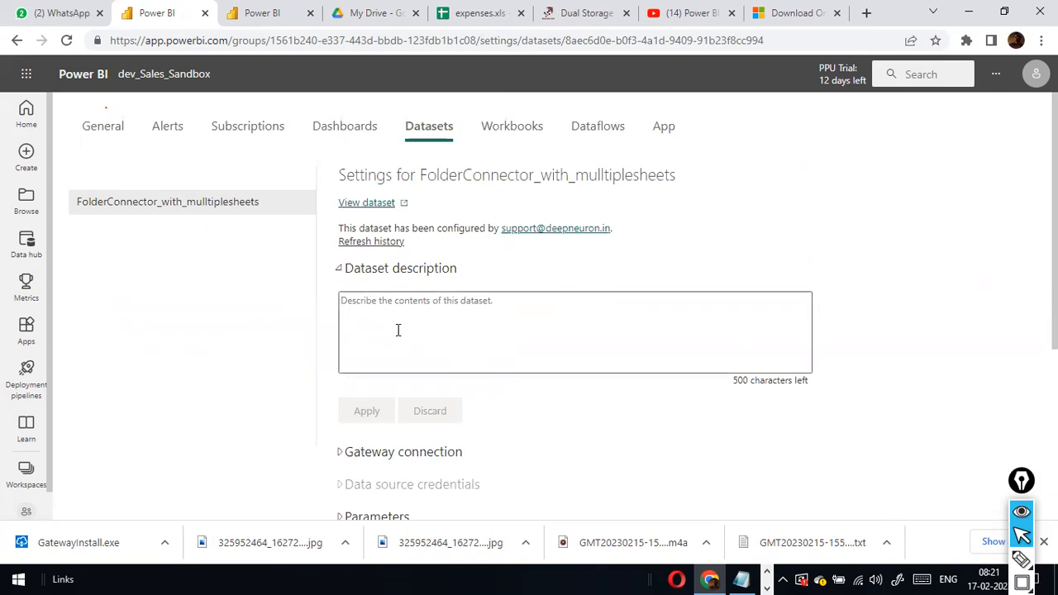
Look over the dataset settings page in Chrome and compare it with the source files in the NCDailysales folder in File Explorer.
{"action": "key", "text": "alt+Tab"}
{"action": "scroll", "coordinate": [546, 372], "scroll_direction": "down", "scroll_amount": 3}
{"action": "scroll", "coordinate": [510, 397], "scroll_direction": "up", "scroll_amount": 2}
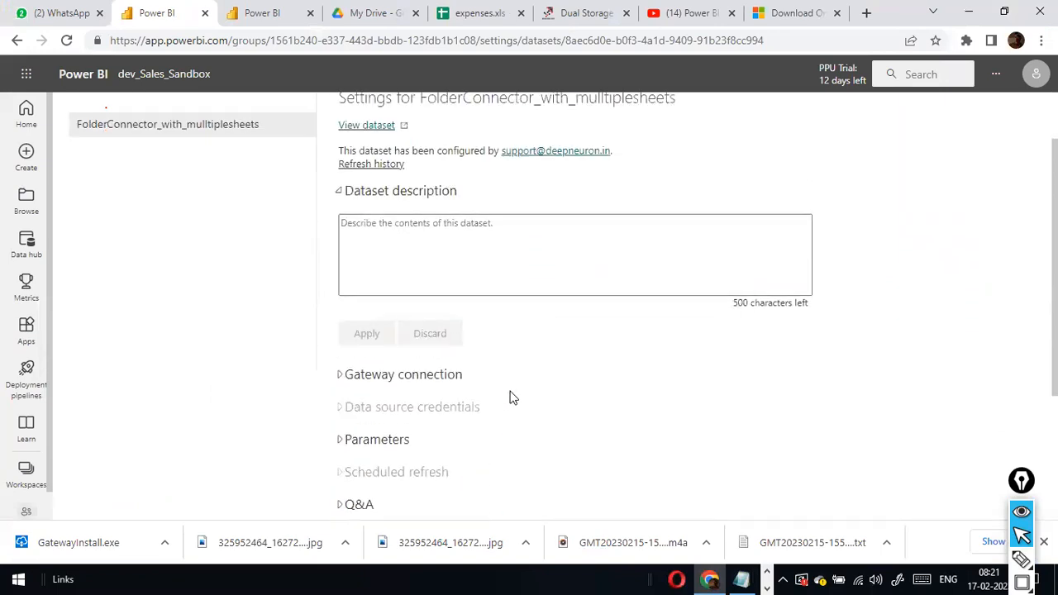
{"action": "scroll", "coordinate": [510, 397], "scroll_direction": "up", "scroll_amount": 1}
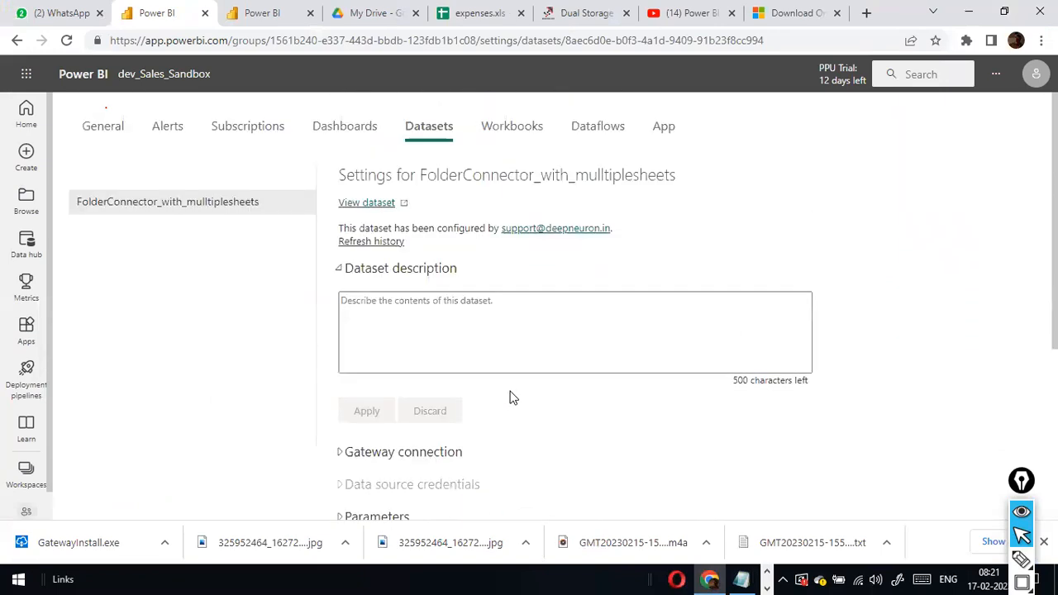
{"action": "key", "text": "alt+Tab"}
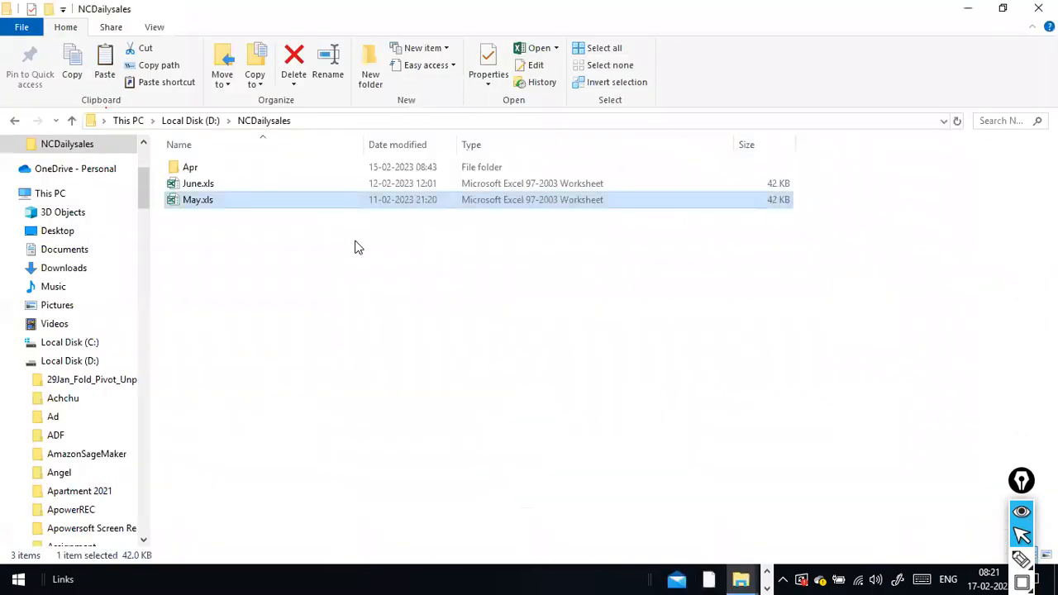
{"action": "key", "text": "alt+Tab"}
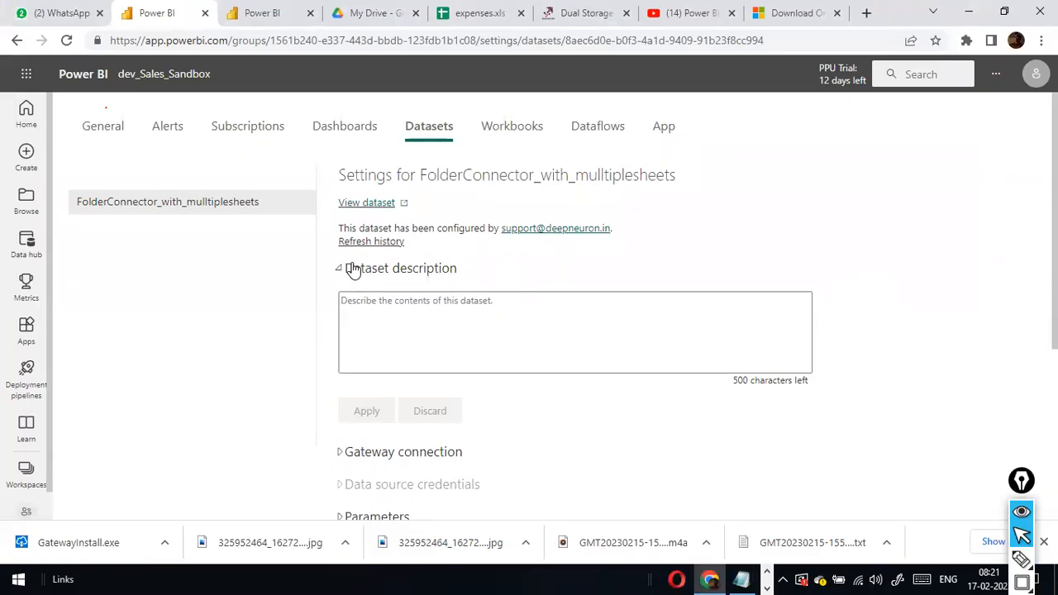
{"action": "key", "text": "alt+Tab"}
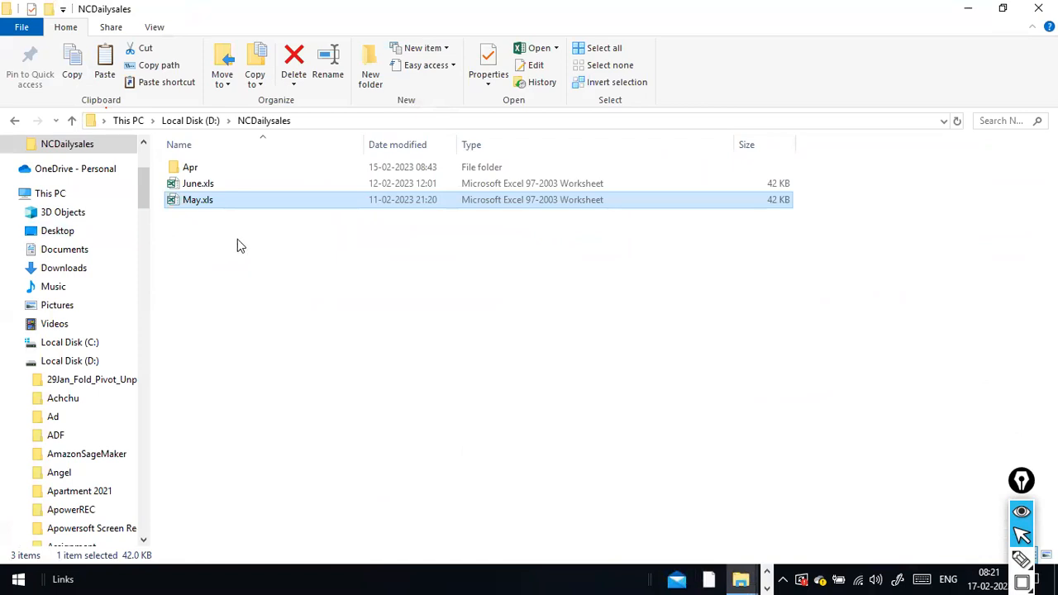
{"action": "key", "text": "alt+Tab"}
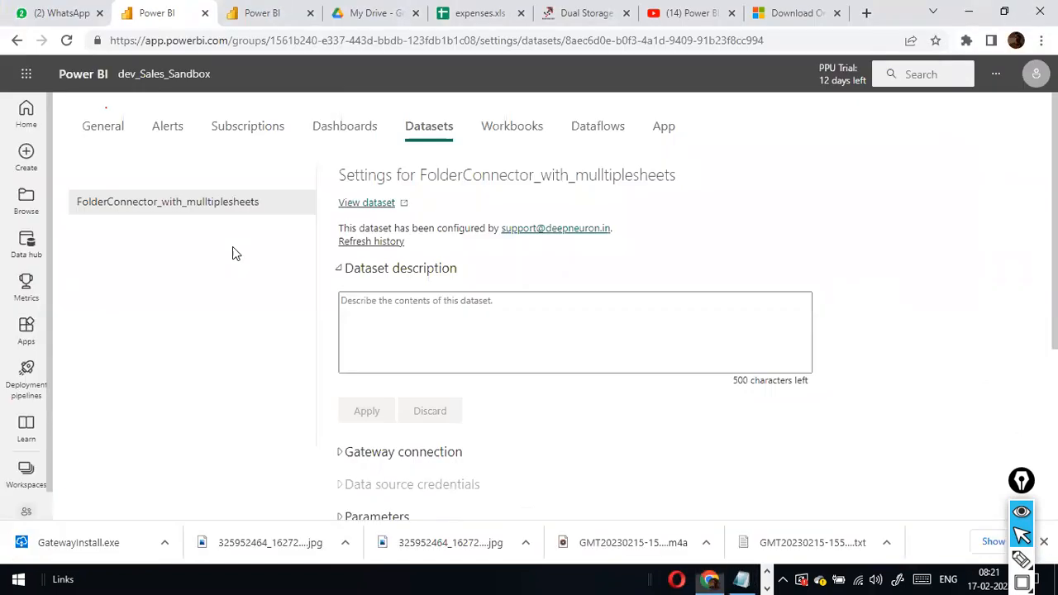
Examine the dataset's settings sections down to External sharing, and recheck May.xls in the NCDailysales folder in File Explorer.
{"action": "scroll", "coordinate": [446, 401], "scroll_direction": "down", "scroll_amount": 2}
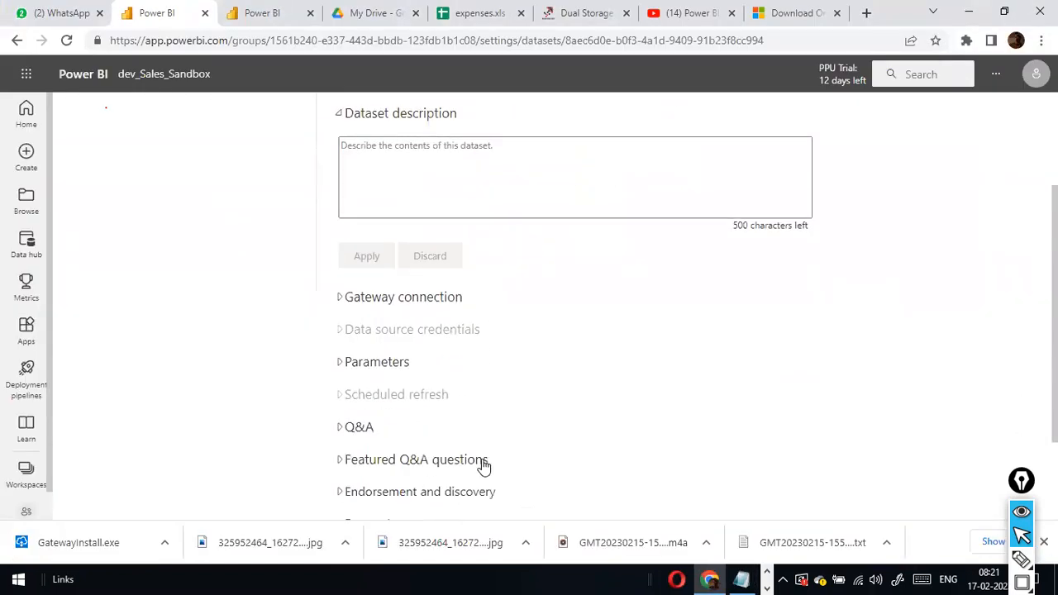
{"action": "scroll", "coordinate": [481, 462], "scroll_direction": "down", "scroll_amount": 2}
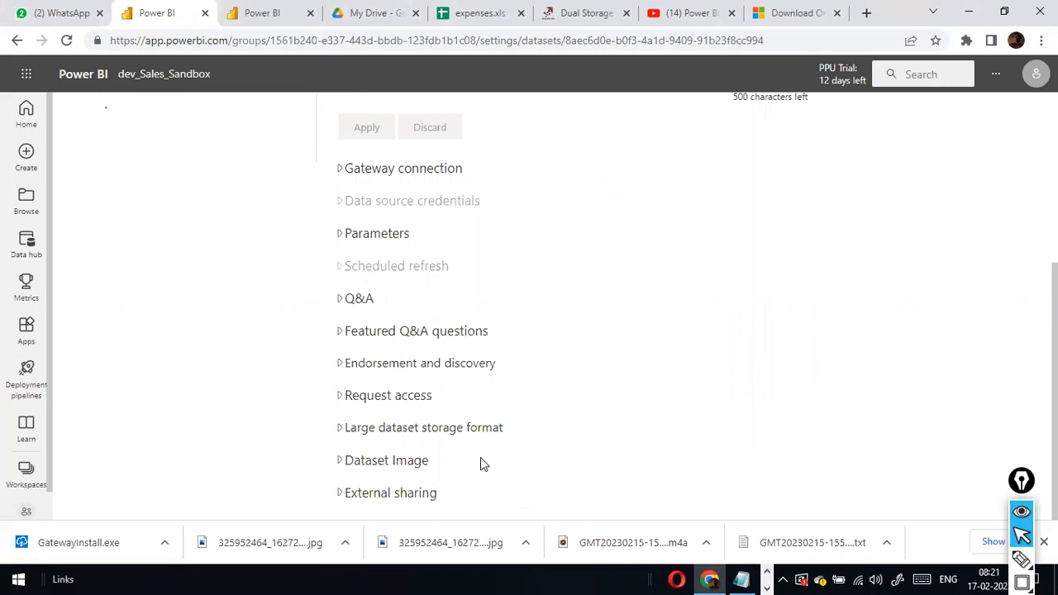
{"action": "scroll", "coordinate": [481, 461], "scroll_direction": "up", "scroll_amount": 1}
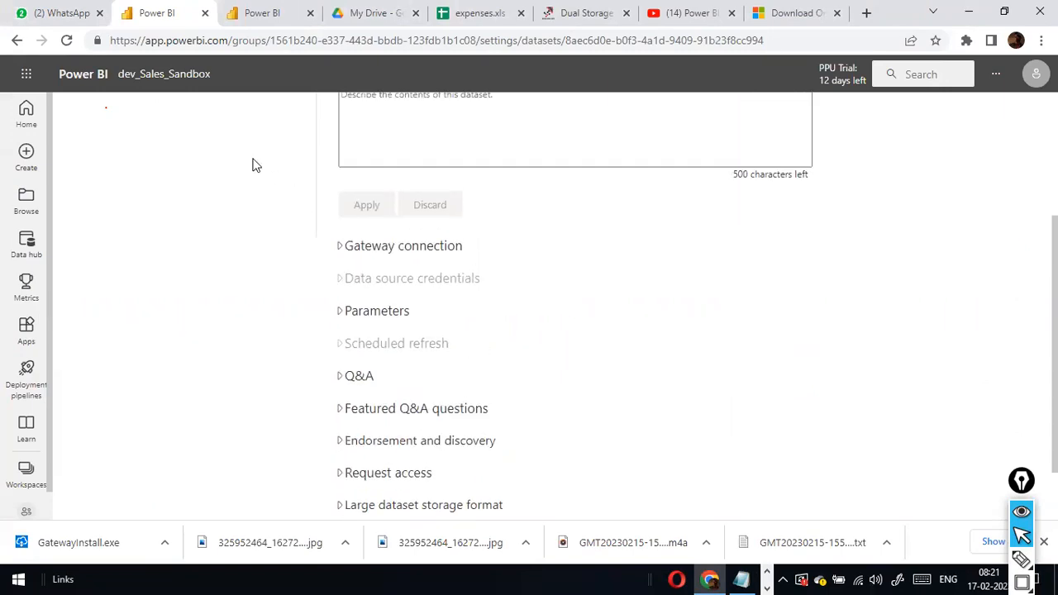
{"action": "key", "text": "alt+Tab"}
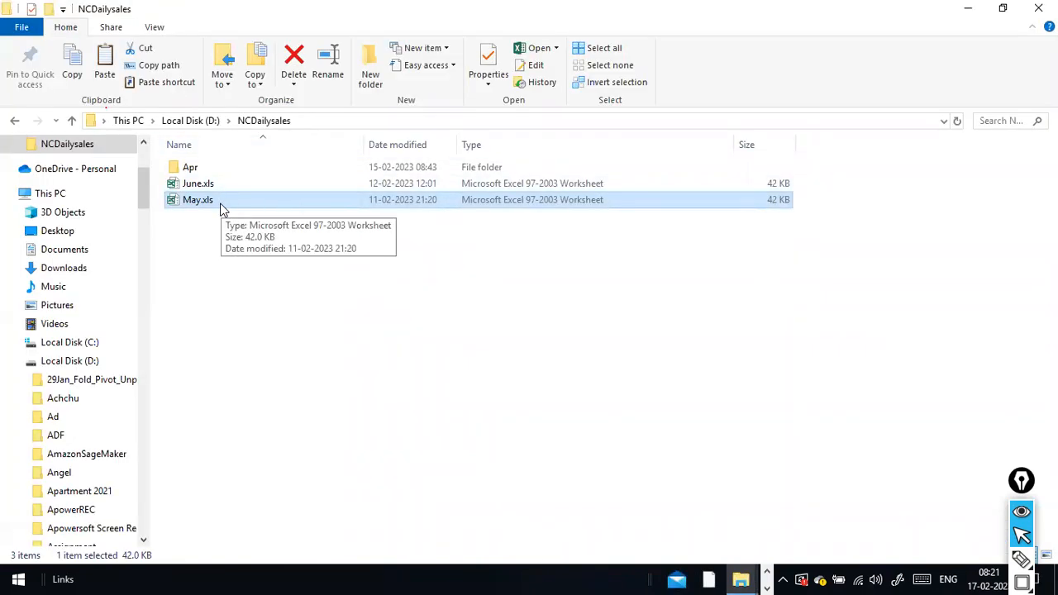
{"action": "key", "text": "alt+Tab"}
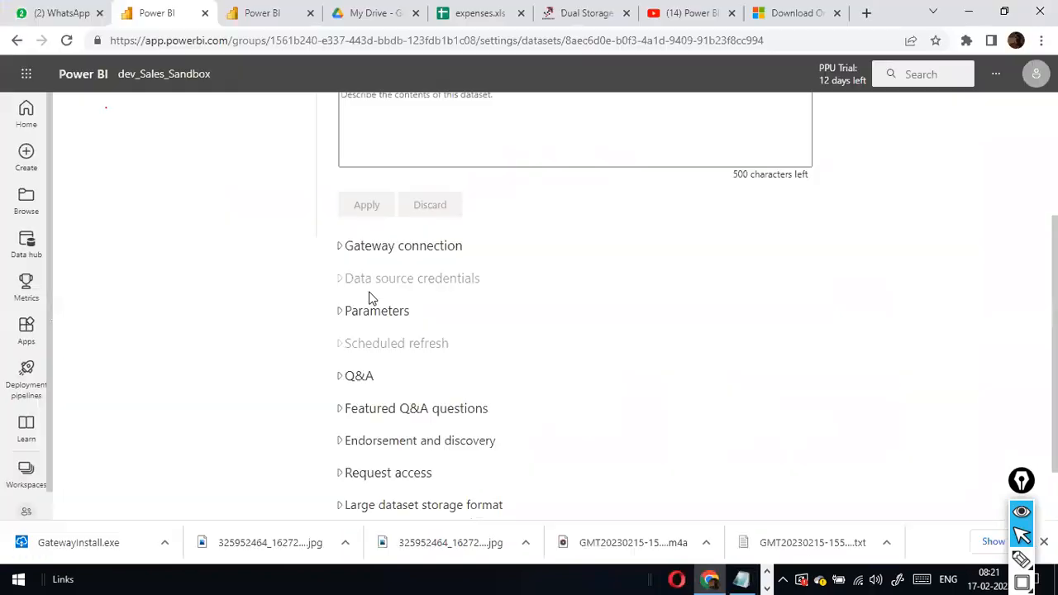
{"action": "scroll", "coordinate": [477, 299], "scroll_direction": "up", "scroll_amount": 3}
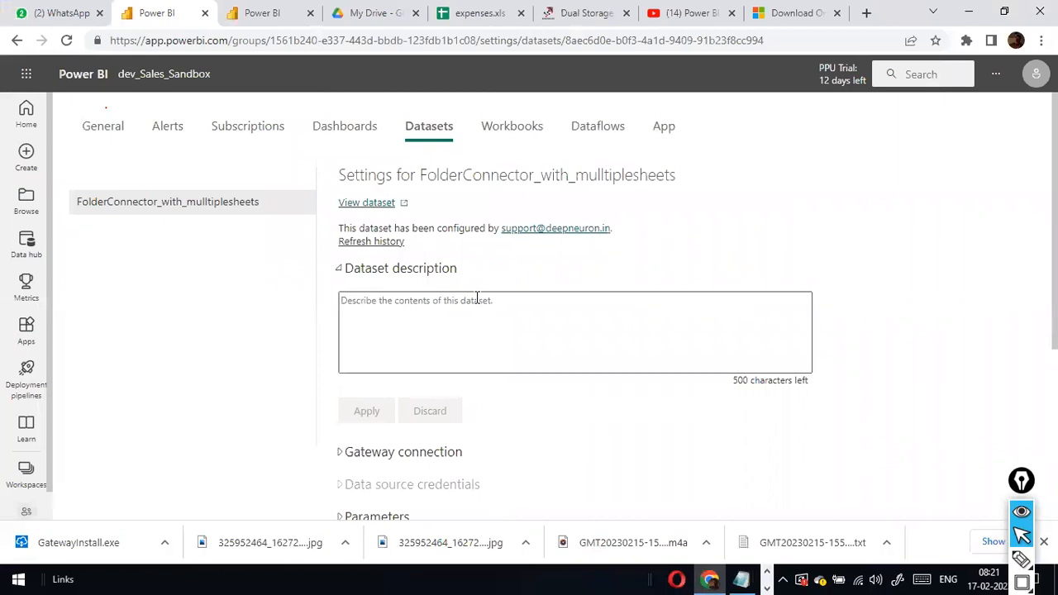
{"action": "key", "text": "alt+Tab"}
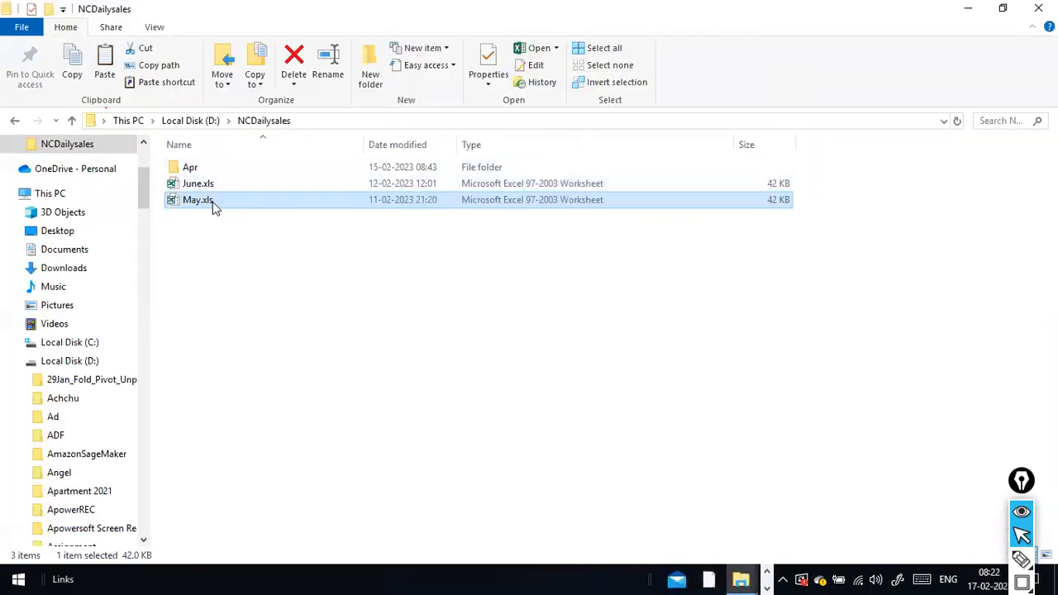
{"action": "key", "text": "alt+Tab"}
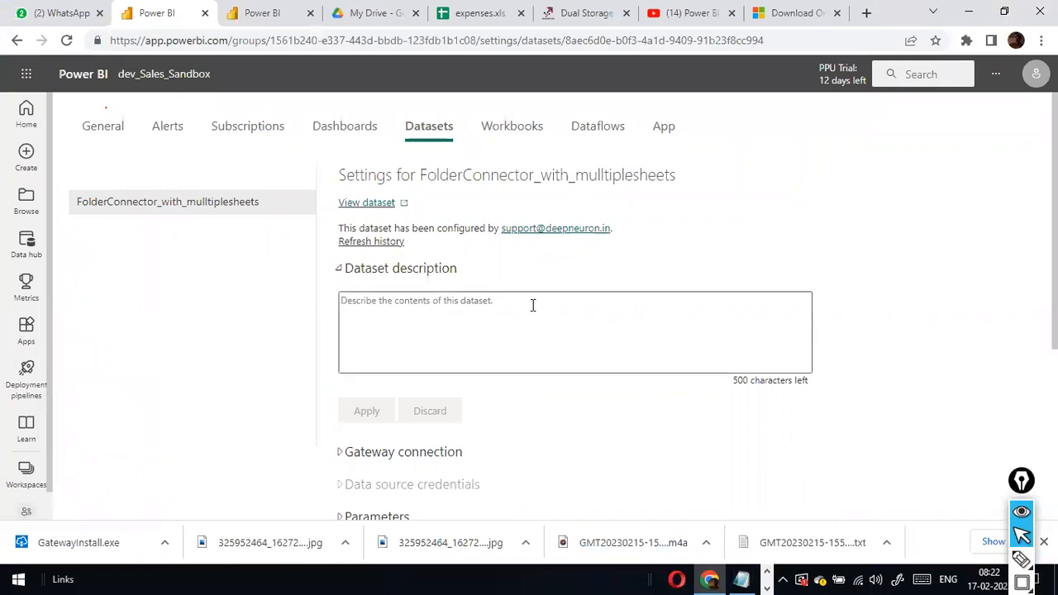
Expand the dataset's Gateway connection section, move the Epic Pen toolbar out of the way, and examine the listed gateways and folder data source.
{"action": "scroll", "coordinate": [409, 361], "scroll_direction": "down", "scroll_amount": 2}
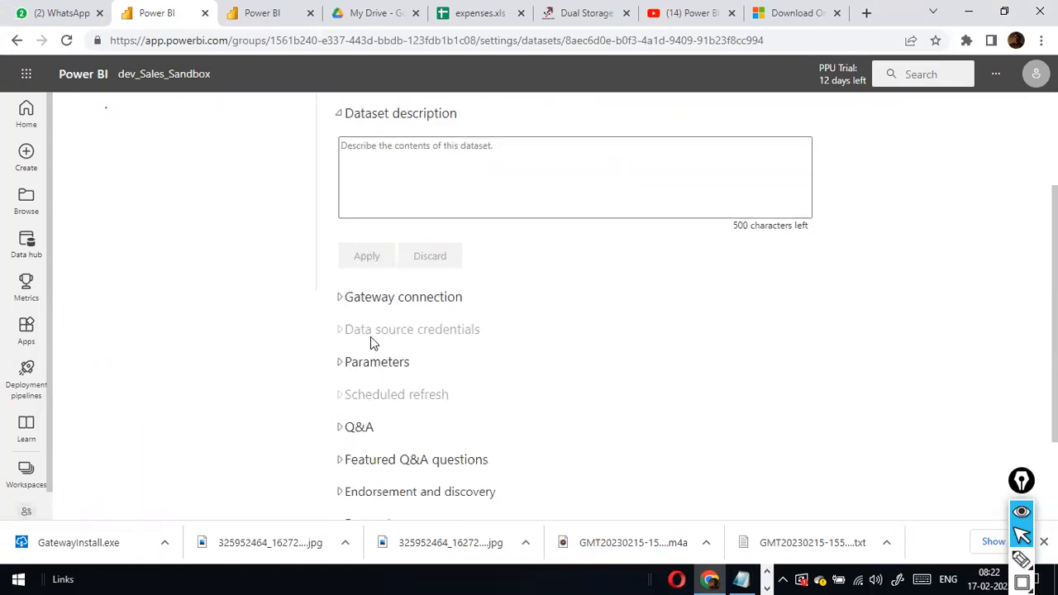
{"action": "left_click", "coordinate": [343, 304]}
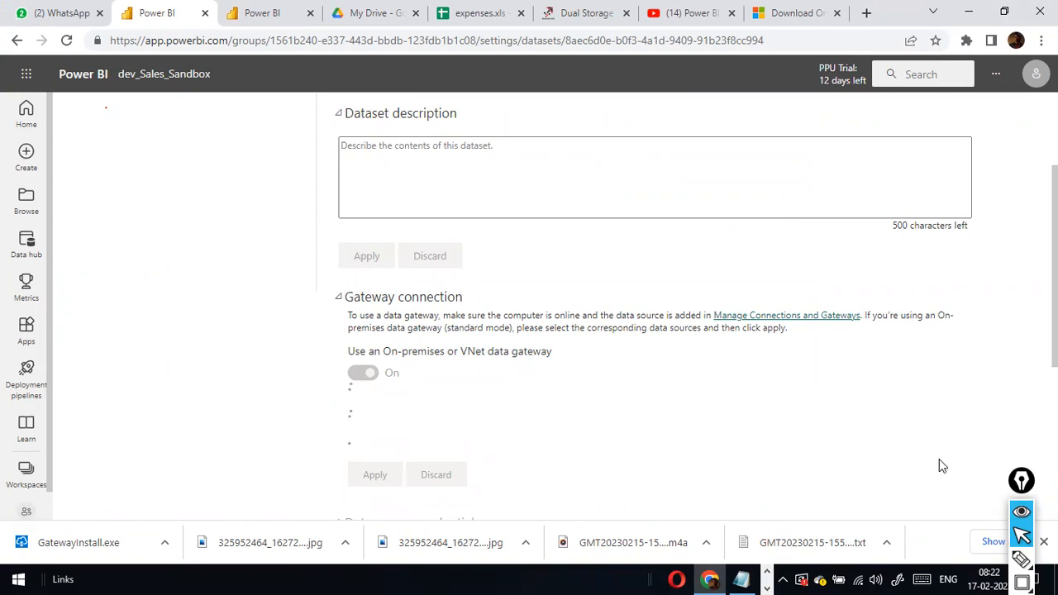
{"action": "left_click", "coordinate": [1023, 481]}
{"action": "left_click_drag", "start_coordinate": [1028, 478], "coordinate": [1048, 428]}
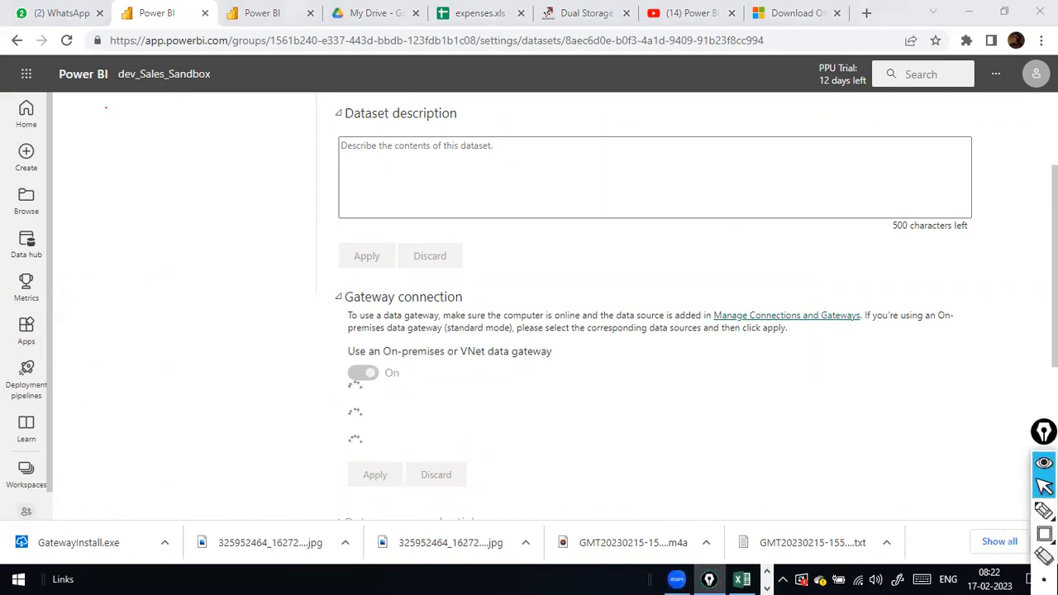
{"action": "left_click", "coordinate": [1022, 420]}
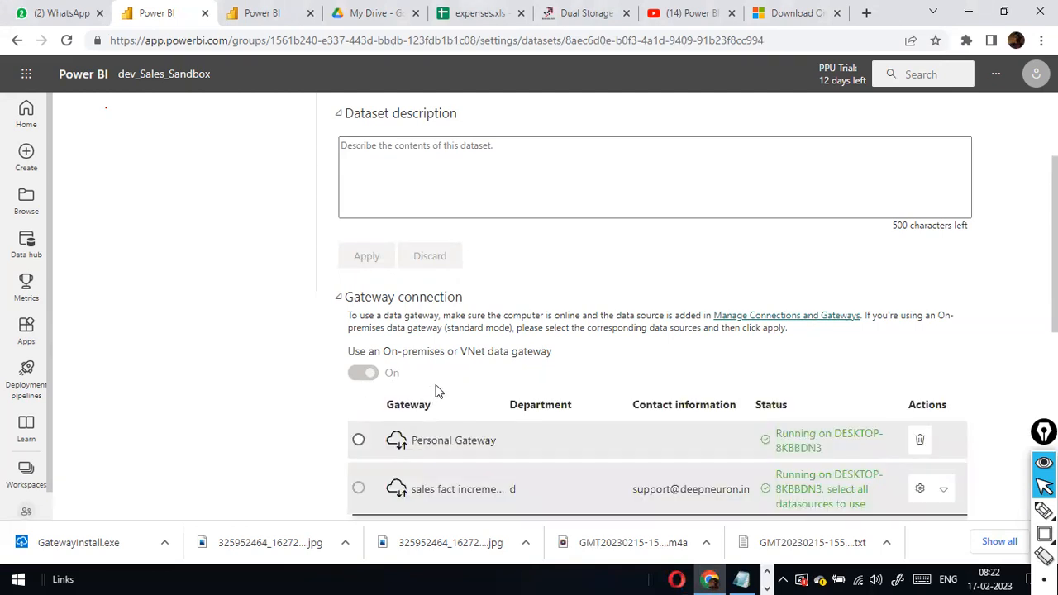
{"action": "scroll", "coordinate": [434, 385], "scroll_direction": "down", "scroll_amount": 2}
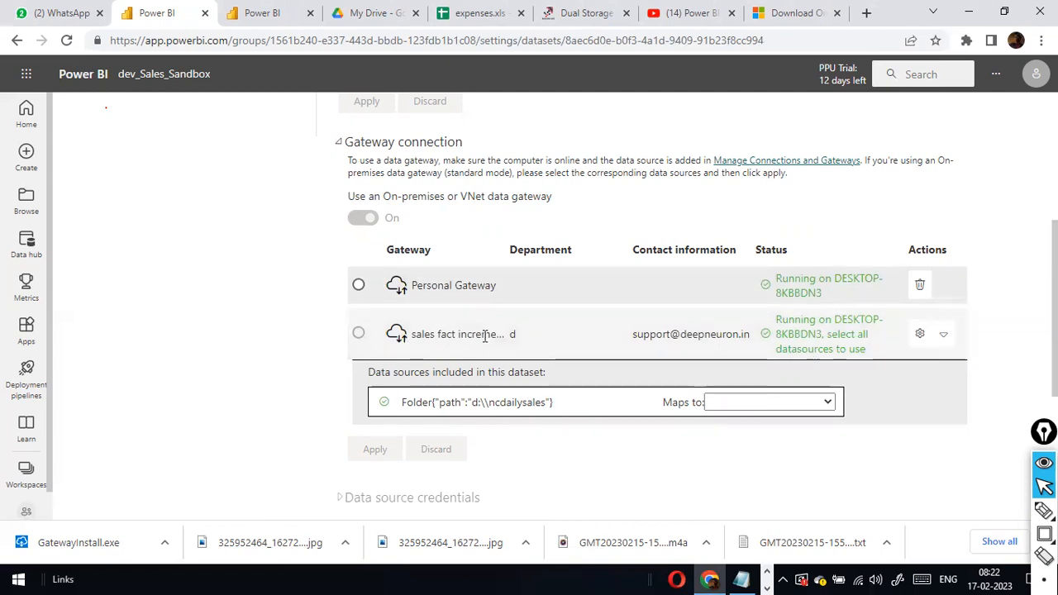
Collapse the data sources of the sales fact incremental Load gateway and open that gateway's settings.
{"action": "left_click", "coordinate": [943, 335]}
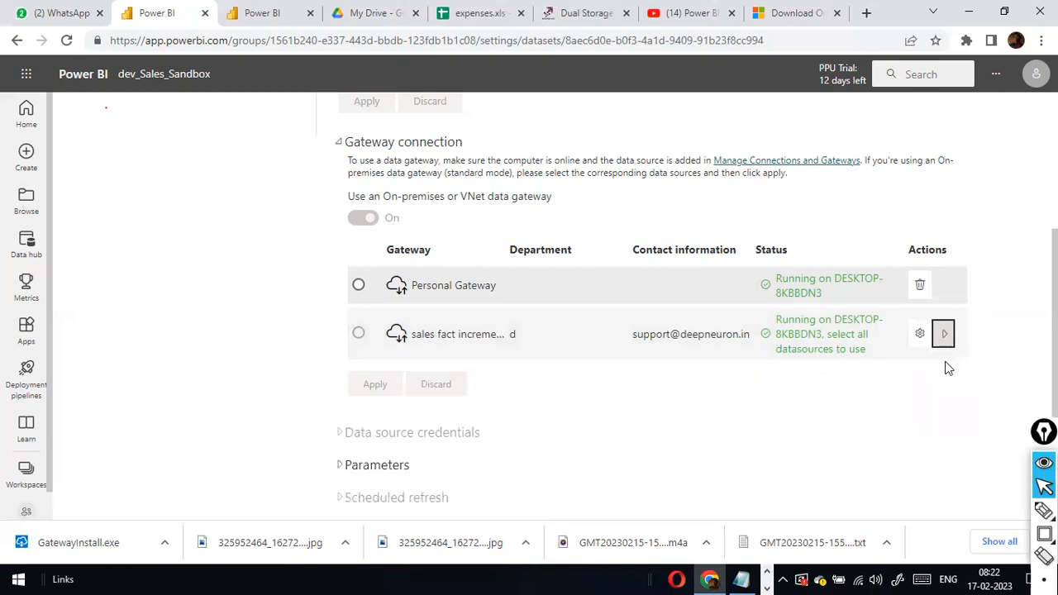
{"action": "scroll", "coordinate": [946, 369], "scroll_direction": "down", "scroll_amount": 2}
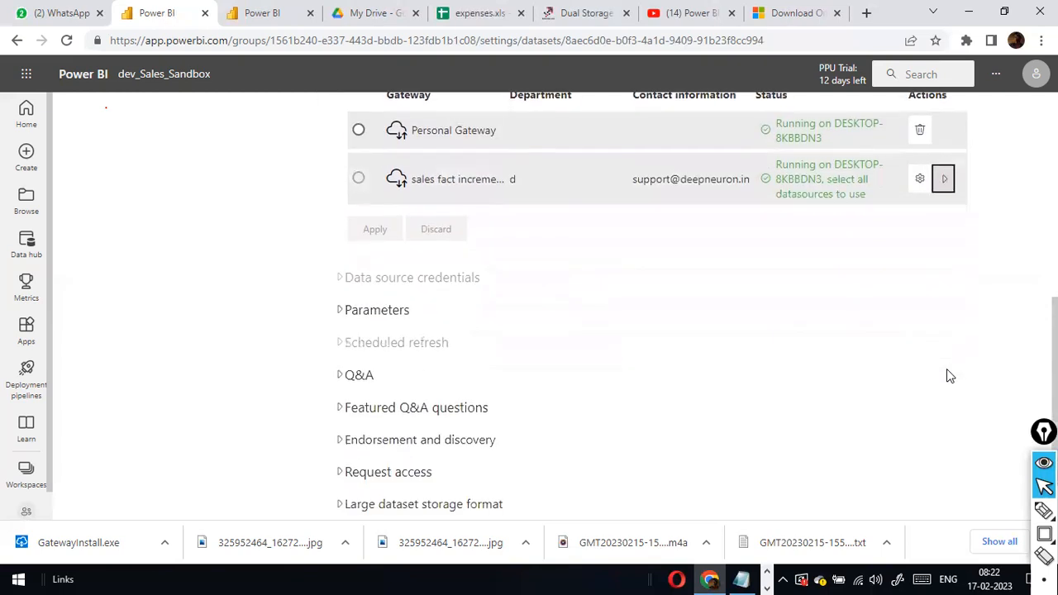
{"action": "left_click", "coordinate": [920, 179]}
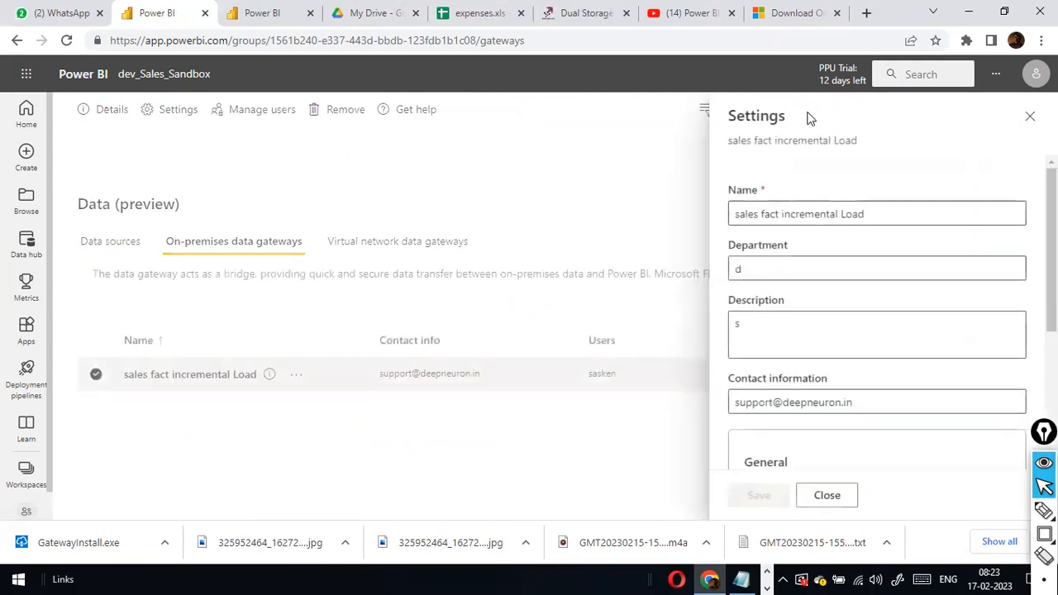
{"action": "left_click_drag", "start_coordinate": [877, 213], "coordinate": [692, 223]}
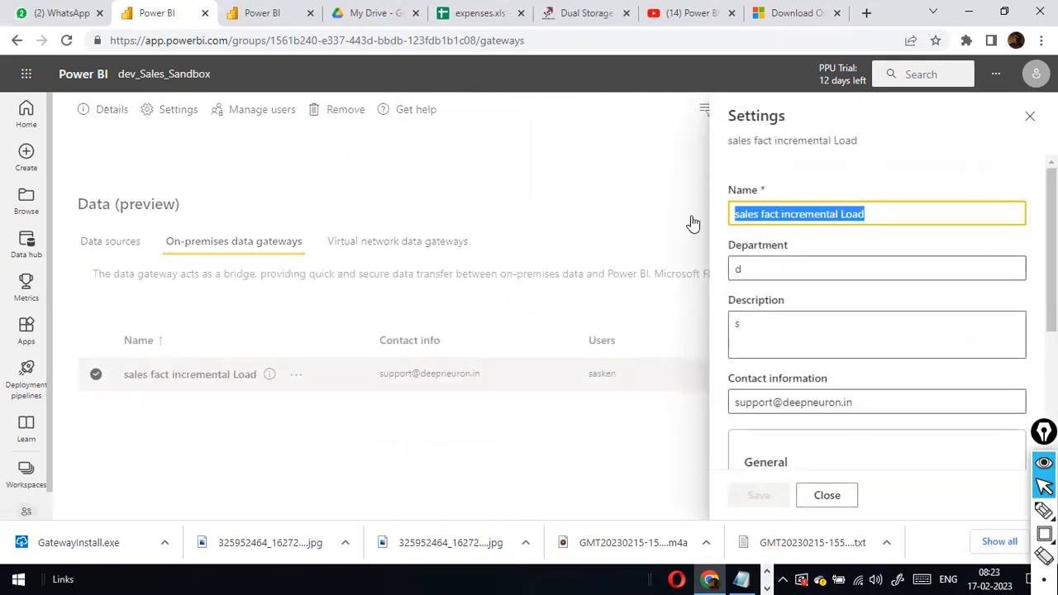
{"action": "type", "text": "Sa"}
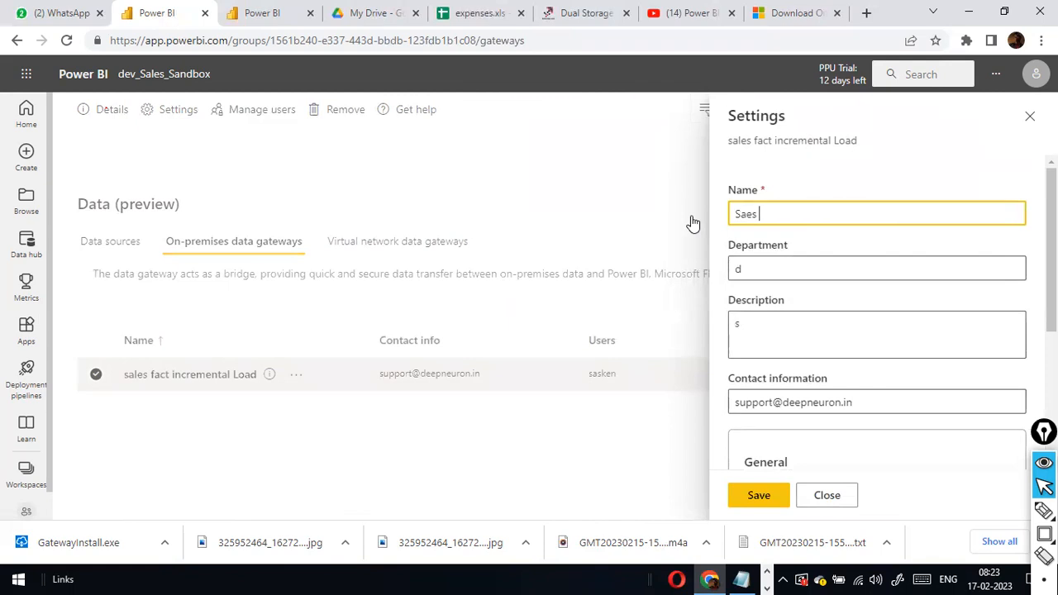
{"action": "type", "text": "les data incremental Load"}
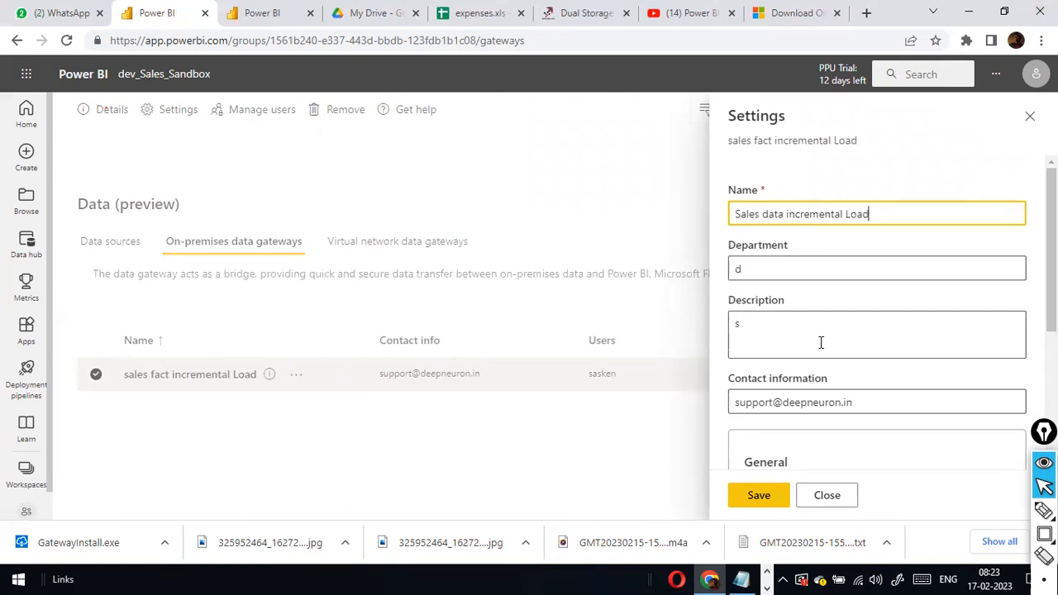
{"action": "scroll", "coordinate": [818, 347], "scroll_direction": "down", "scroll_amount": 3}
{"action": "scroll", "coordinate": [816, 387], "scroll_direction": "up", "scroll_amount": 3}
{"action": "left_click", "coordinate": [1029, 116]}
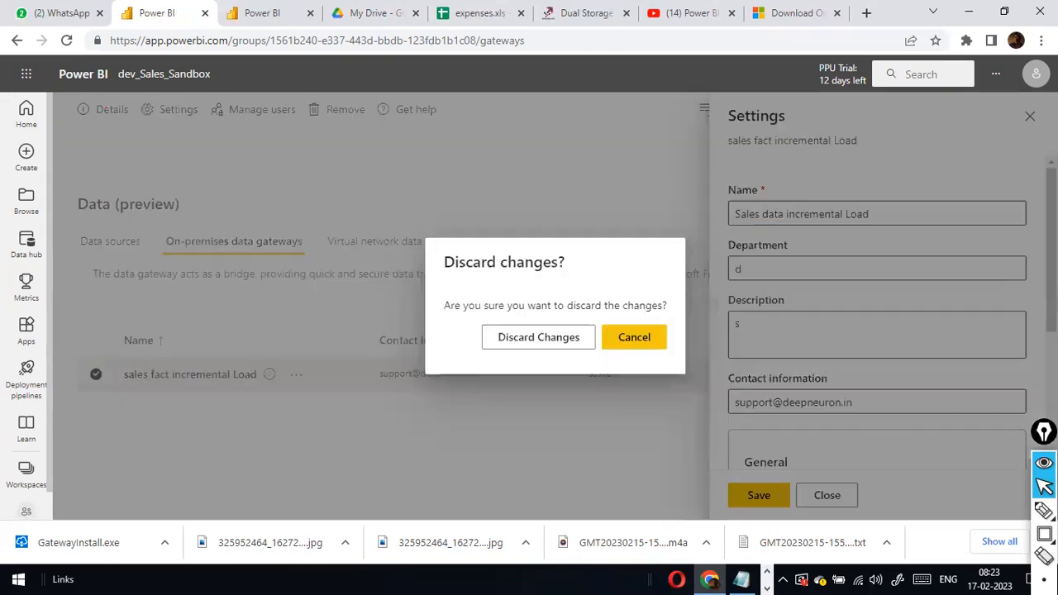
{"action": "left_click", "coordinate": [656, 337]}
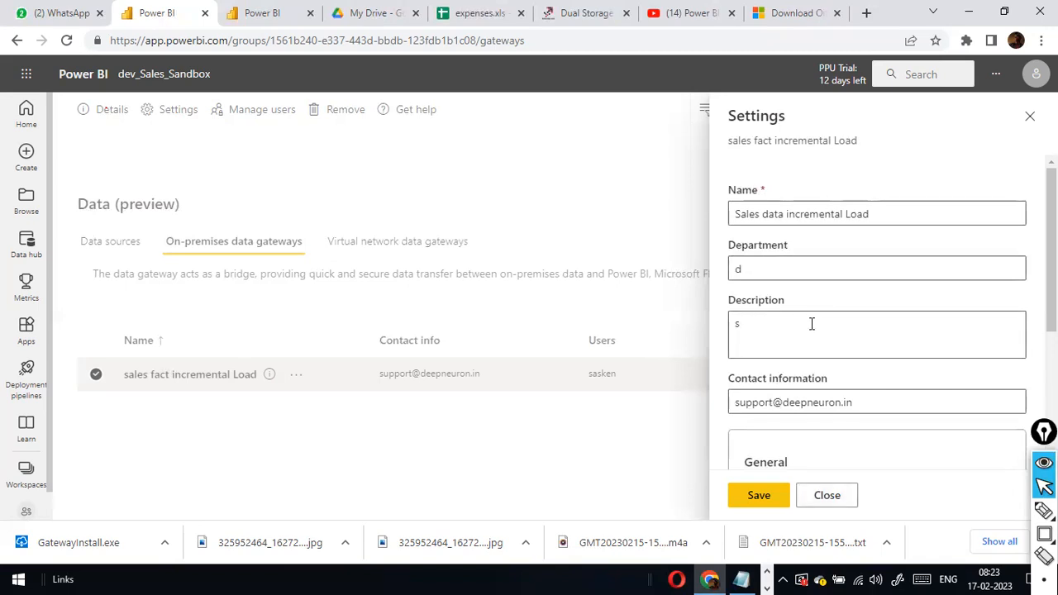
{"action": "scroll", "coordinate": [826, 285], "scroll_direction": "down", "scroll_amount": 3}
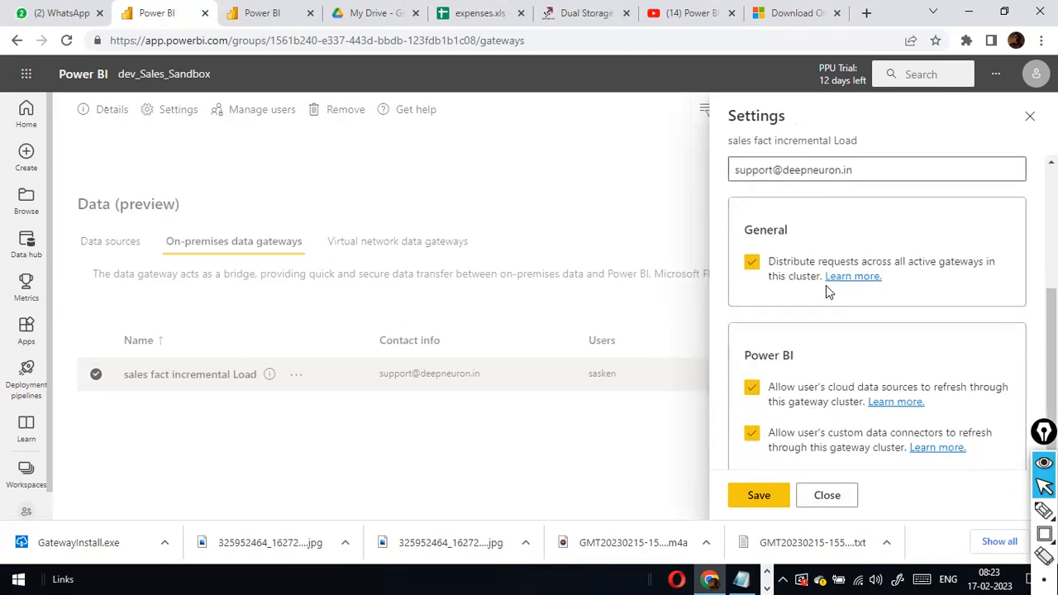
{"action": "left_click", "coordinate": [828, 497]}
{"action": "left_click", "coordinate": [582, 340]}
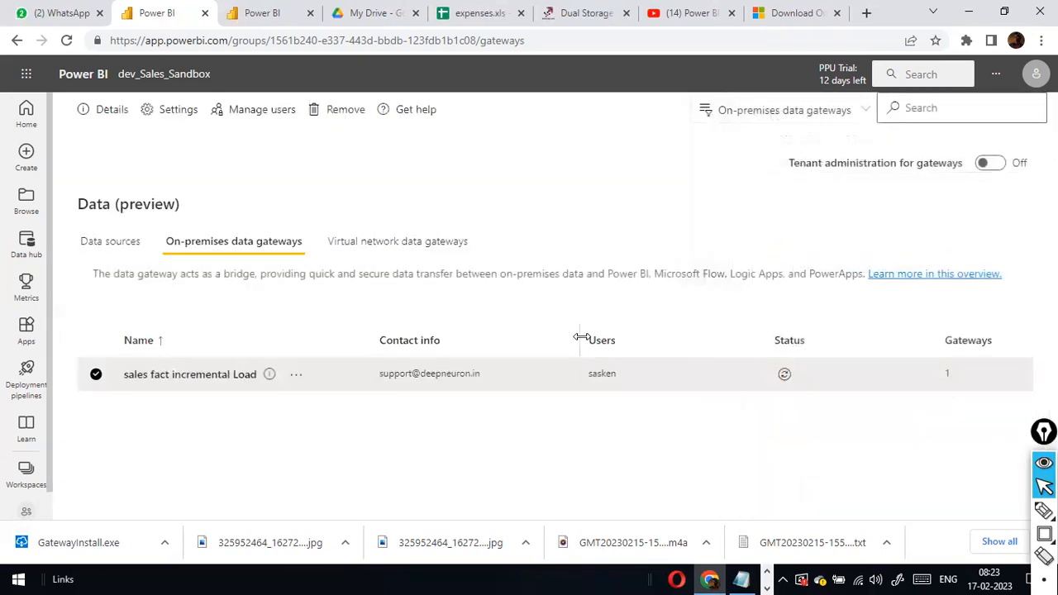
Return to the workspace, open the FolderConnector_with_mulltiplesheets dataset's settings, and expand its Gateway connection section.
{"action": "left_click", "coordinate": [111, 243]}
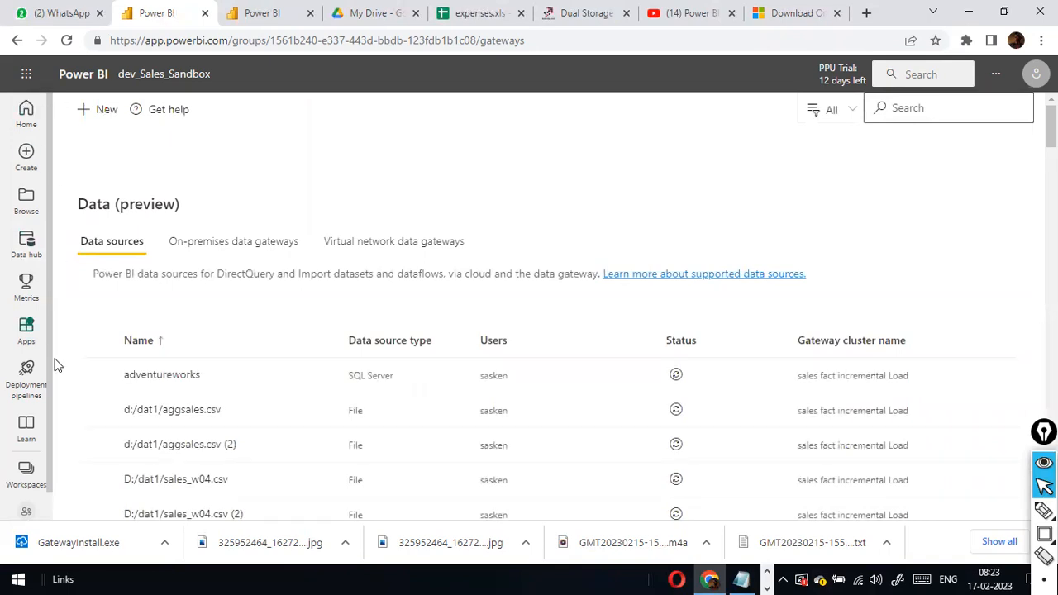
{"action": "left_click", "coordinate": [25, 514]}
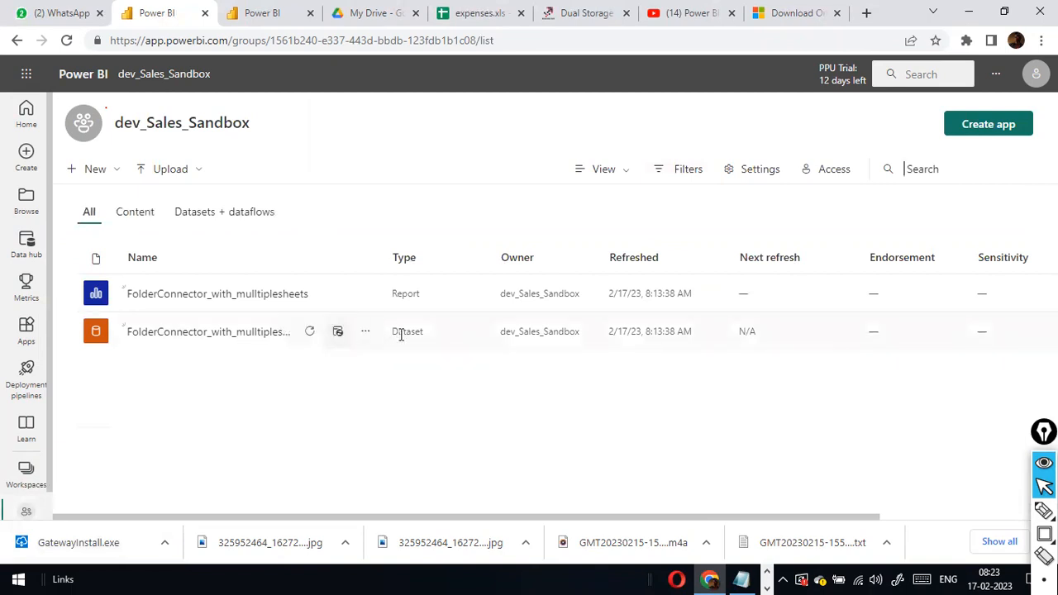
{"action": "left_click", "coordinate": [362, 332]}
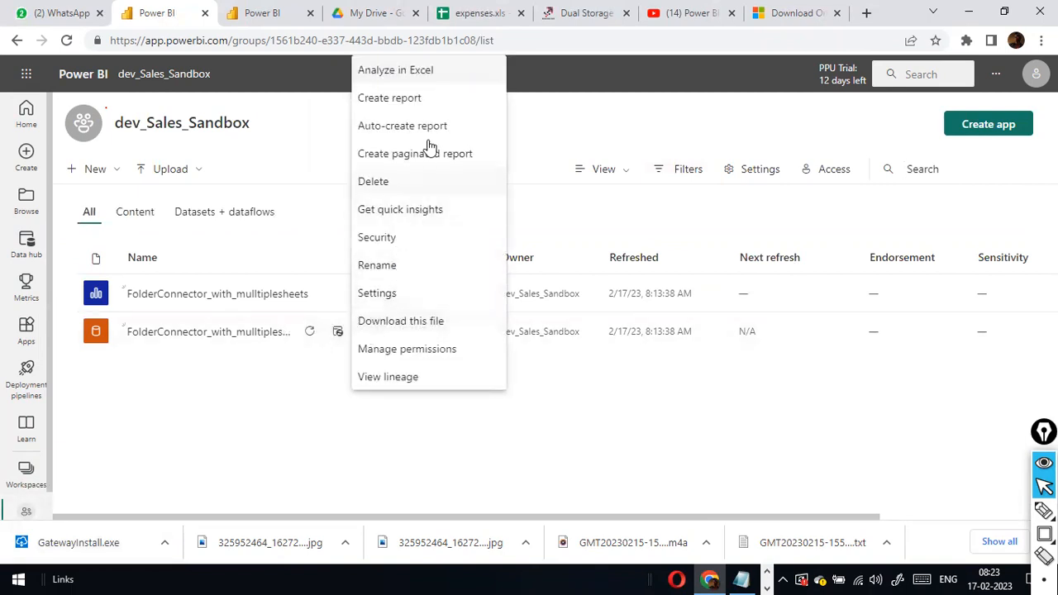
{"action": "left_click", "coordinate": [392, 293]}
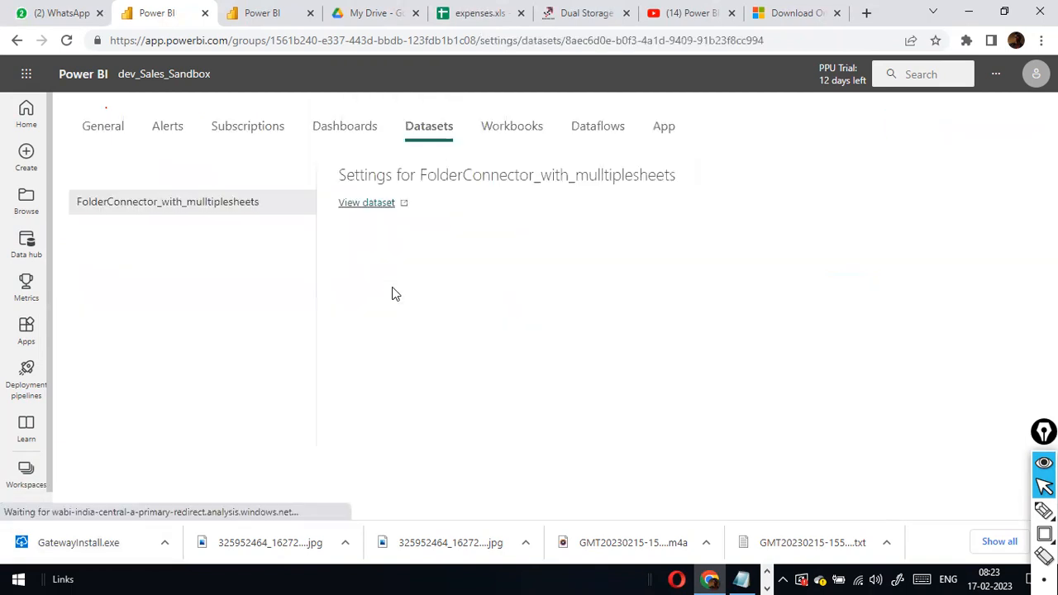
{"action": "scroll", "coordinate": [479, 336], "scroll_direction": "down", "scroll_amount": 3}
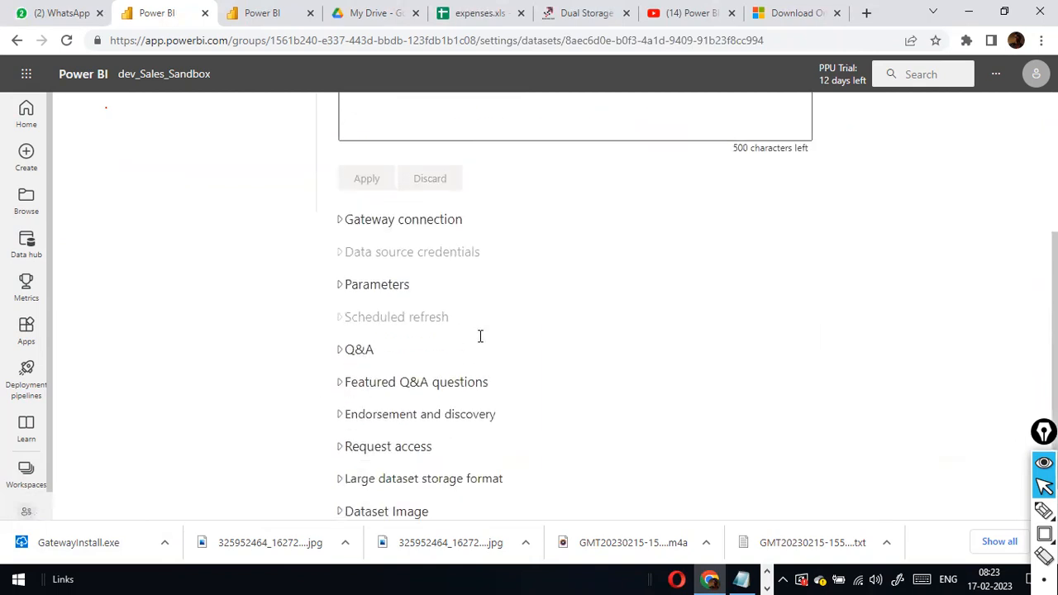
{"action": "left_click", "coordinate": [339, 222]}
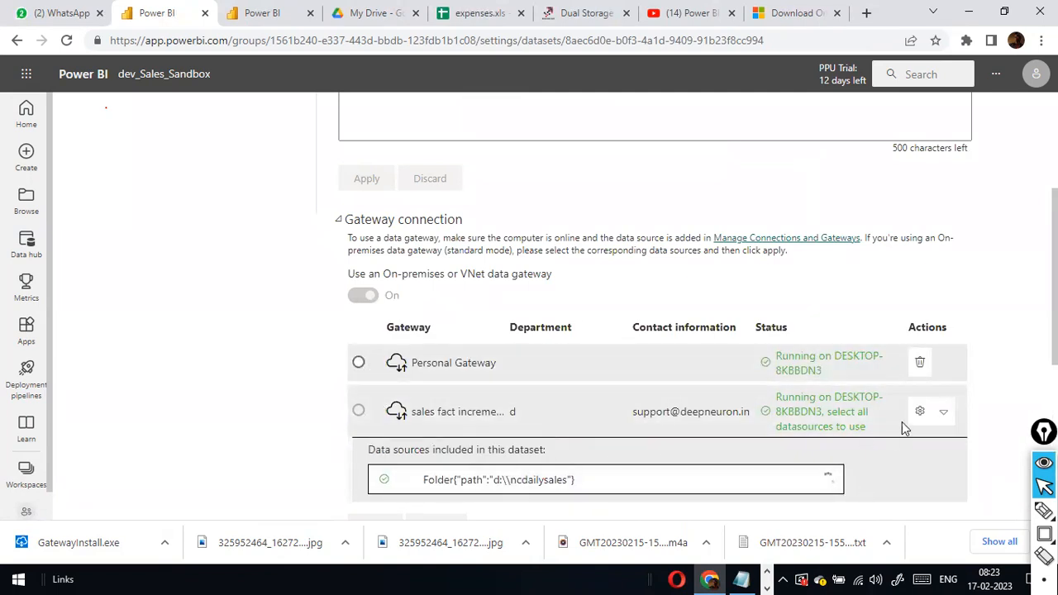
Check the data sources included under the sales fact incremental Load gateway, then look over that gateway's settings and close them.
{"action": "left_click", "coordinate": [943, 412]}
{"action": "left_click", "coordinate": [943, 412]}
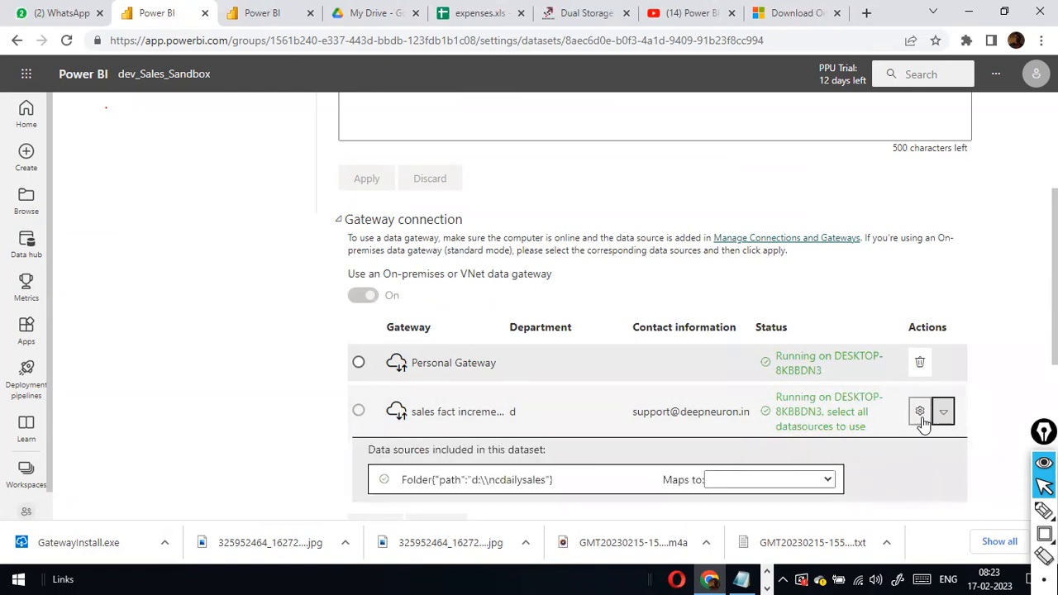
{"action": "left_click", "coordinate": [919, 411]}
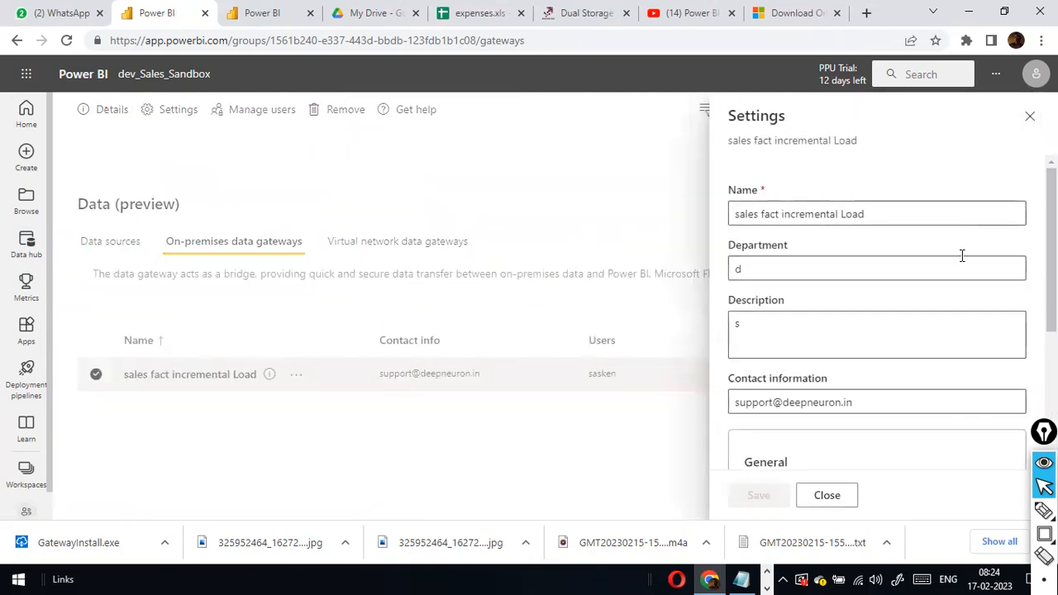
{"action": "scroll", "coordinate": [961, 258], "scroll_direction": "down", "scroll_amount": 3}
{"action": "scroll", "coordinate": [1018, 120], "scroll_direction": "up", "scroll_amount": 2}
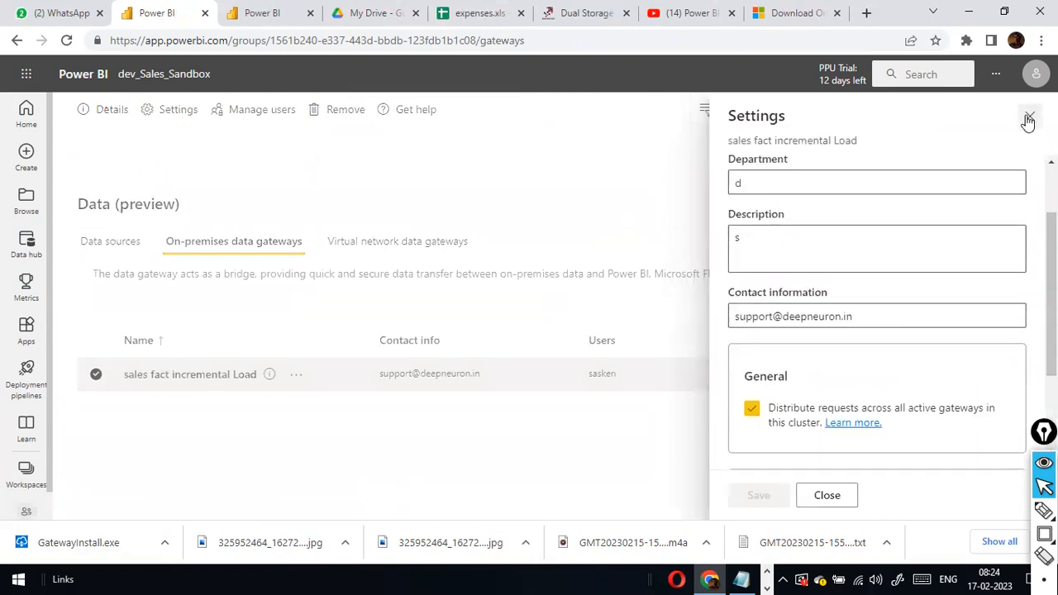
{"action": "left_click", "coordinate": [1027, 117]}
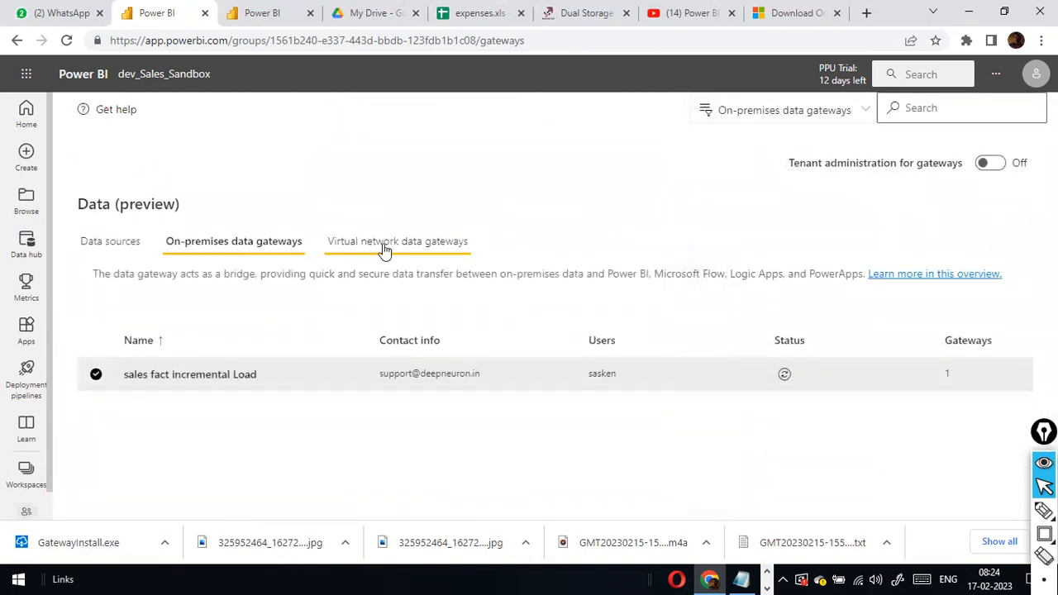
Turn on tenant administration for gateways and look through the list of data sources.
{"action": "left_click", "coordinate": [989, 164]}
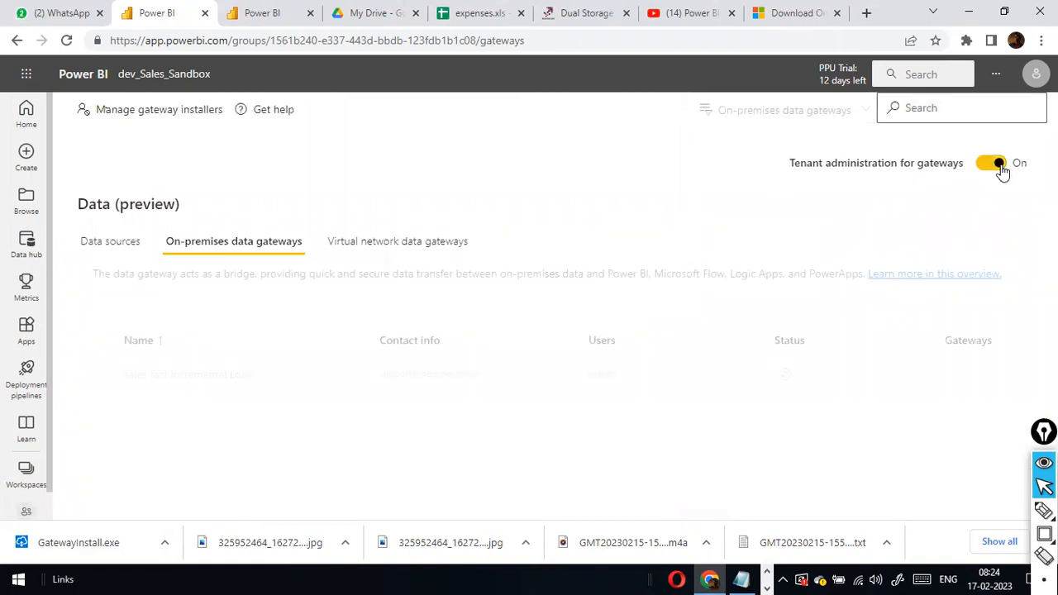
{"action": "left_click", "coordinate": [129, 251]}
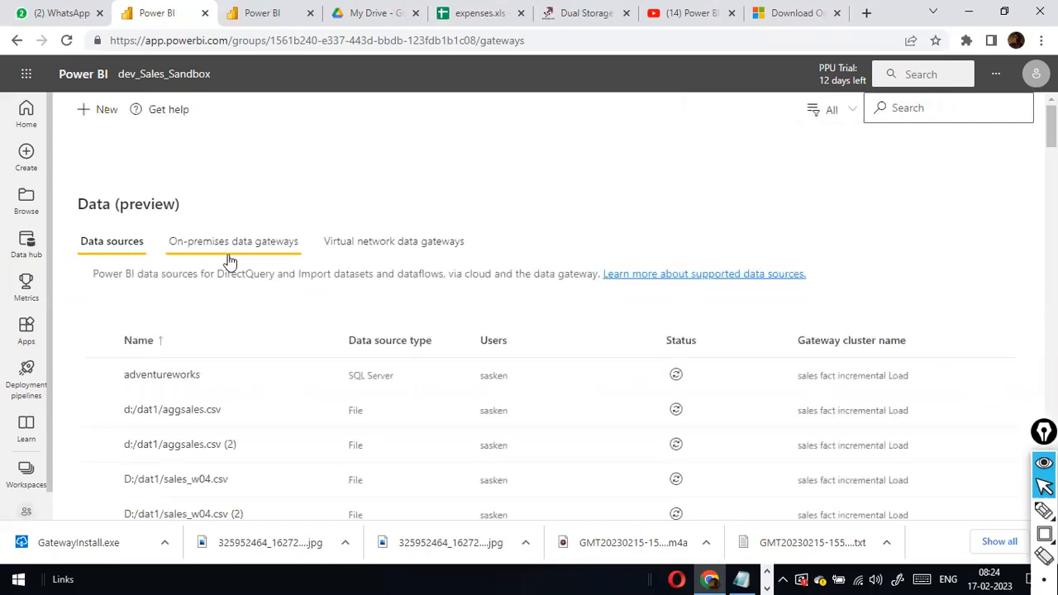
{"action": "scroll", "coordinate": [297, 295], "scroll_direction": "down", "scroll_amount": 3}
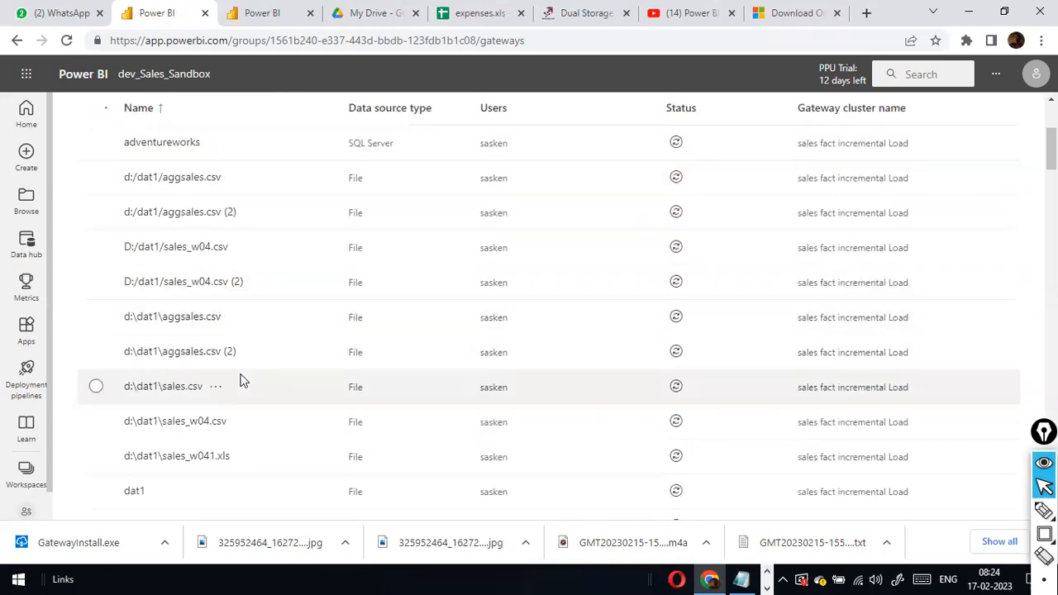
{"action": "scroll", "coordinate": [239, 380], "scroll_direction": "up", "scroll_amount": 3}
{"action": "scroll", "coordinate": [240, 380], "scroll_direction": "down", "scroll_amount": 10}
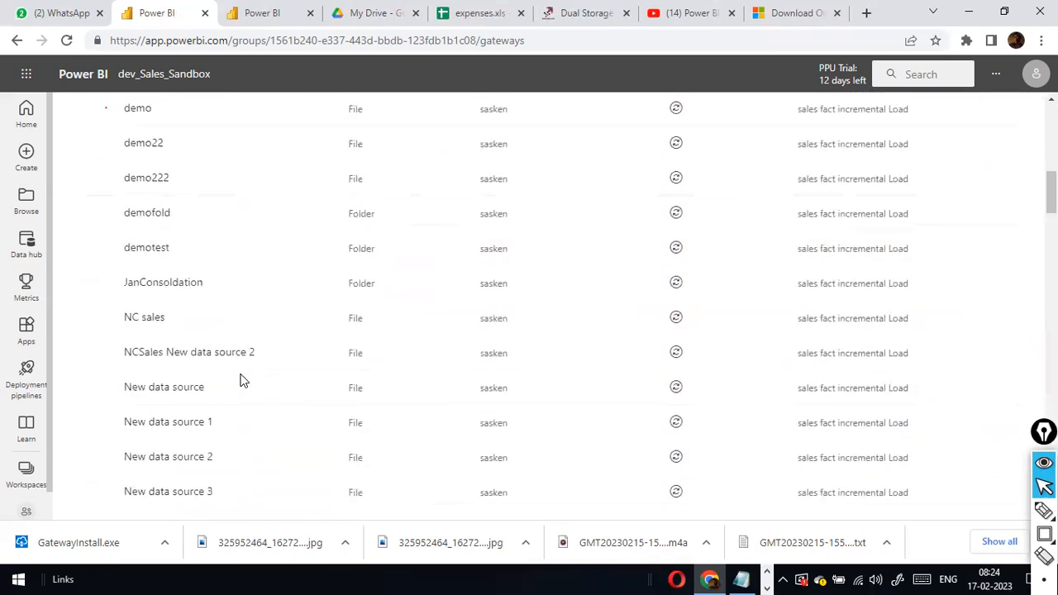
{"action": "scroll", "coordinate": [239, 380], "scroll_direction": "up", "scroll_amount": 5}
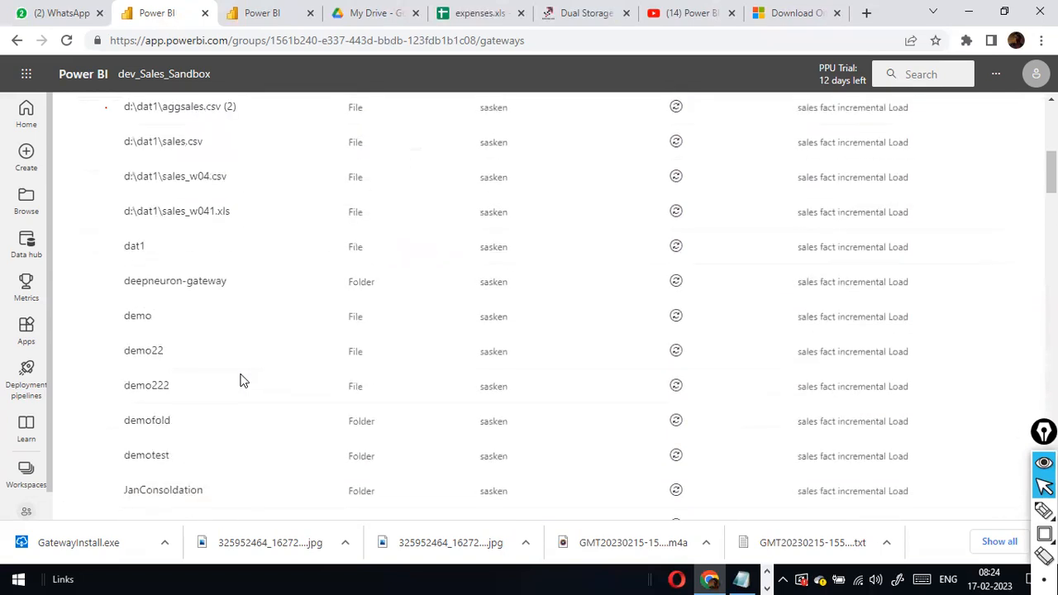
Search the data sources page for "ncsal".
{"action": "key", "text": "ctrl+f"}
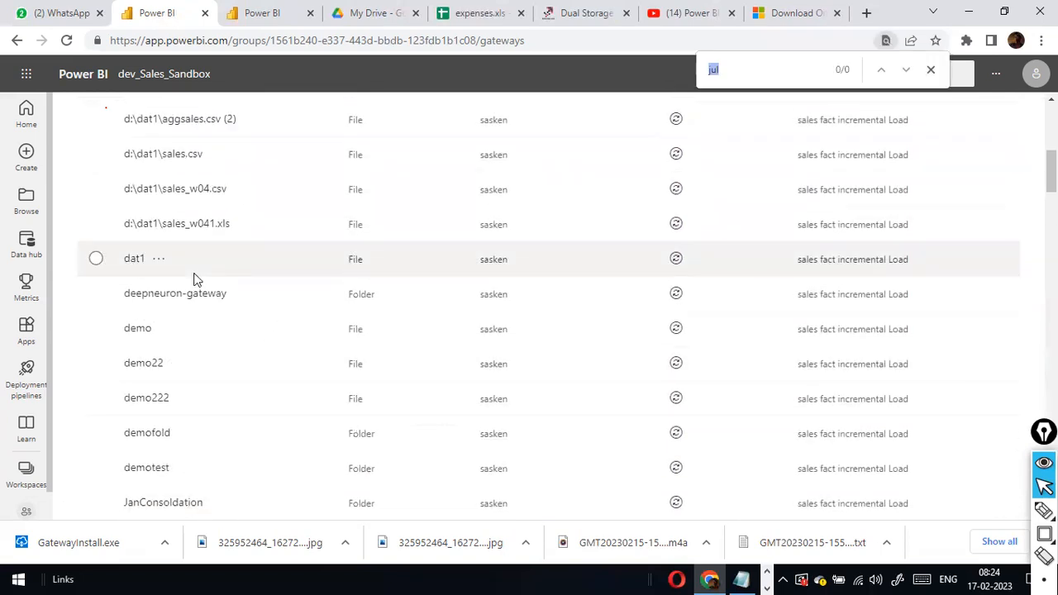
{"action": "type", "text": "nc"}
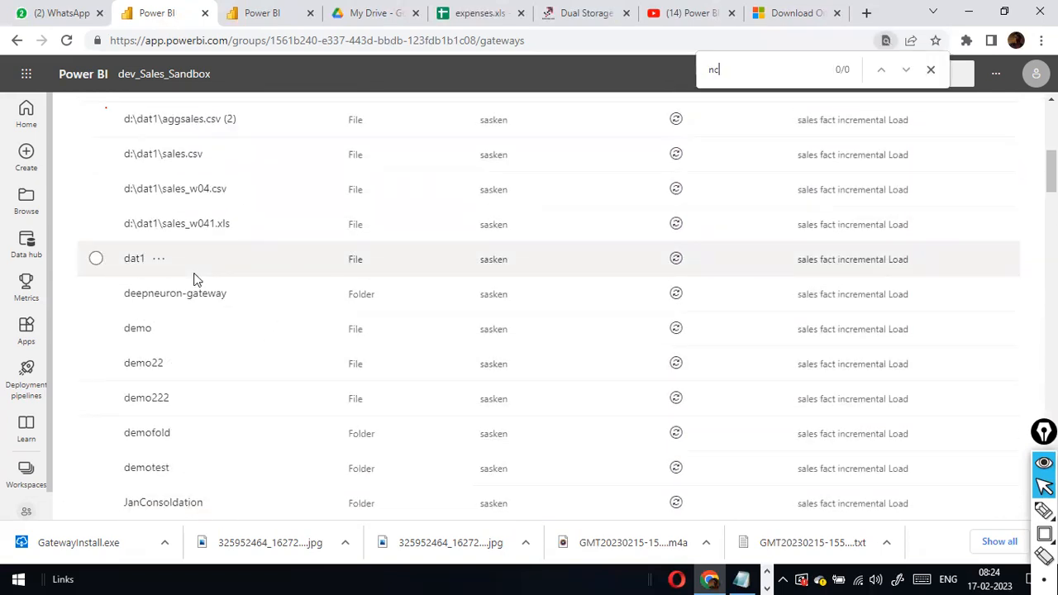
{"action": "scroll", "coordinate": [195, 279], "scroll_direction": "down", "scroll_amount": 3}
{"action": "type", "text": "sals"}
{"action": "key", "text": "BackSpace"}
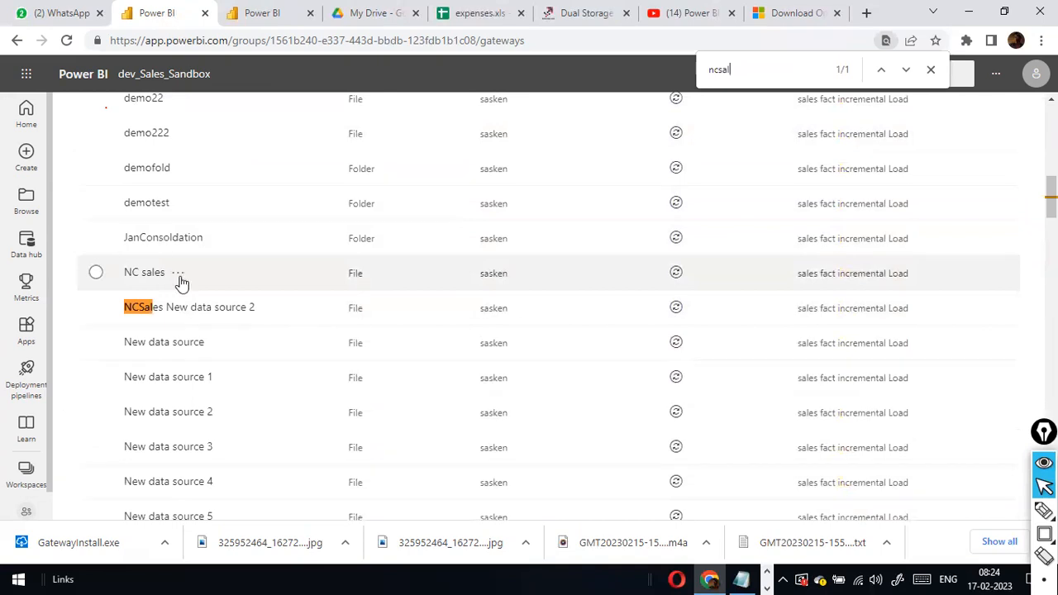
Open the NC sales data source's settings, examine its type, full path, authentication and privacy level, and close them.
{"action": "left_click", "coordinate": [178, 274]}
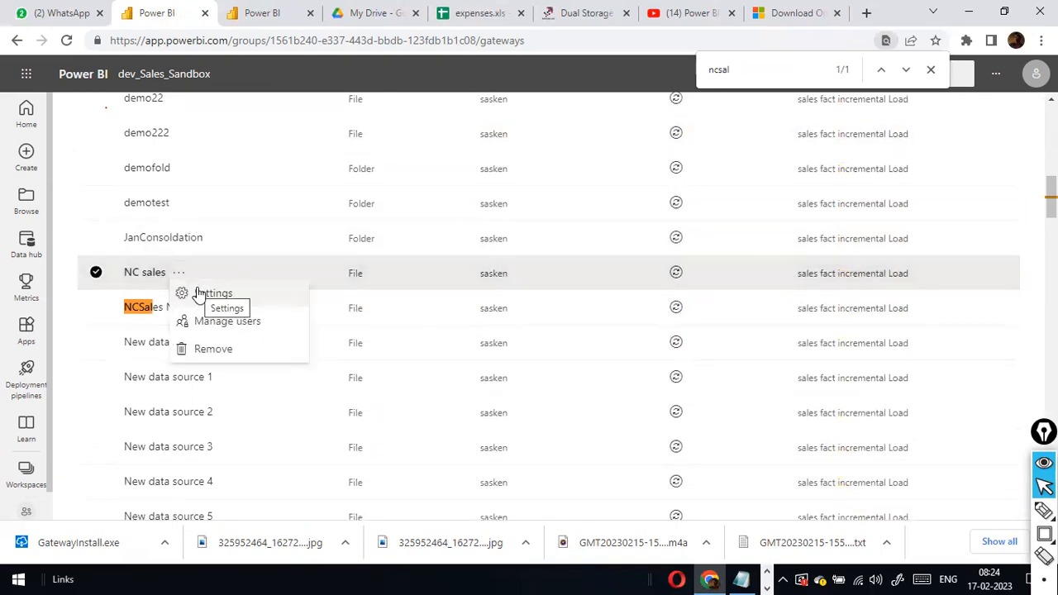
{"action": "left_click", "coordinate": [203, 295]}
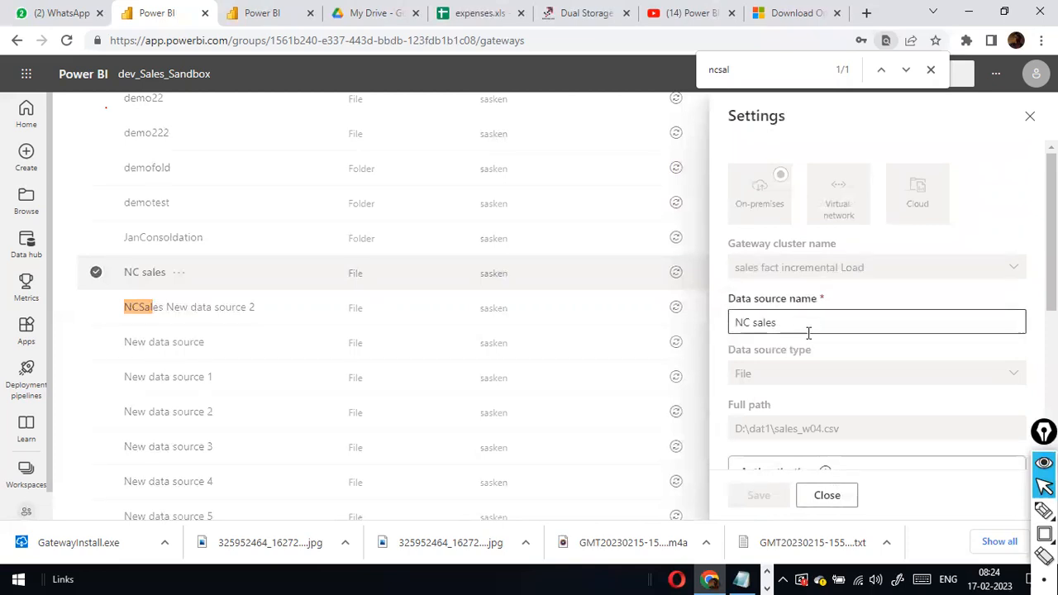
{"action": "scroll", "coordinate": [810, 330], "scroll_direction": "down", "scroll_amount": 3}
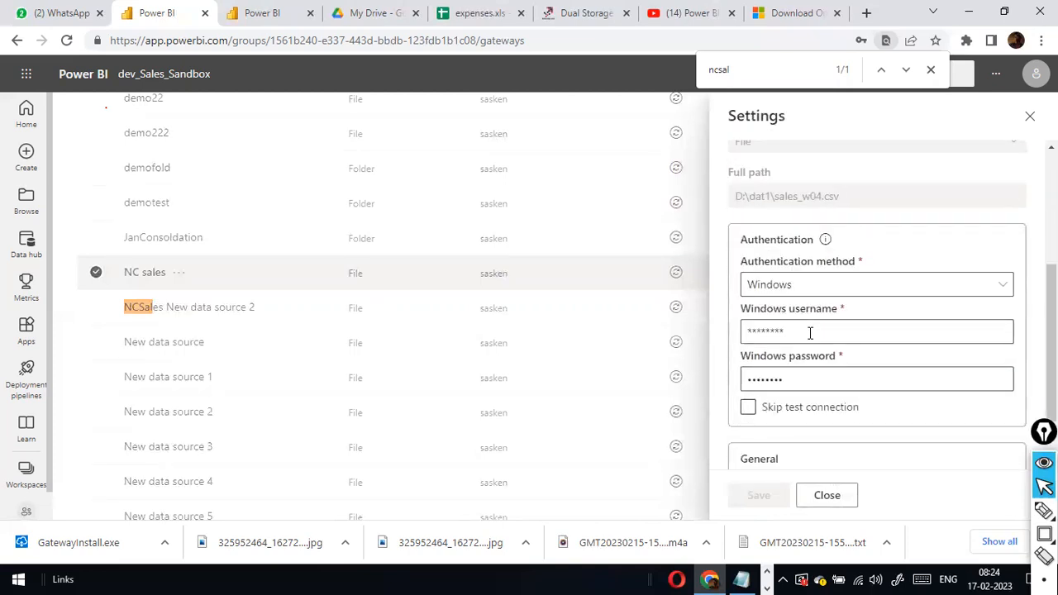
{"action": "scroll", "coordinate": [769, 221], "scroll_direction": "up", "scroll_amount": 2}
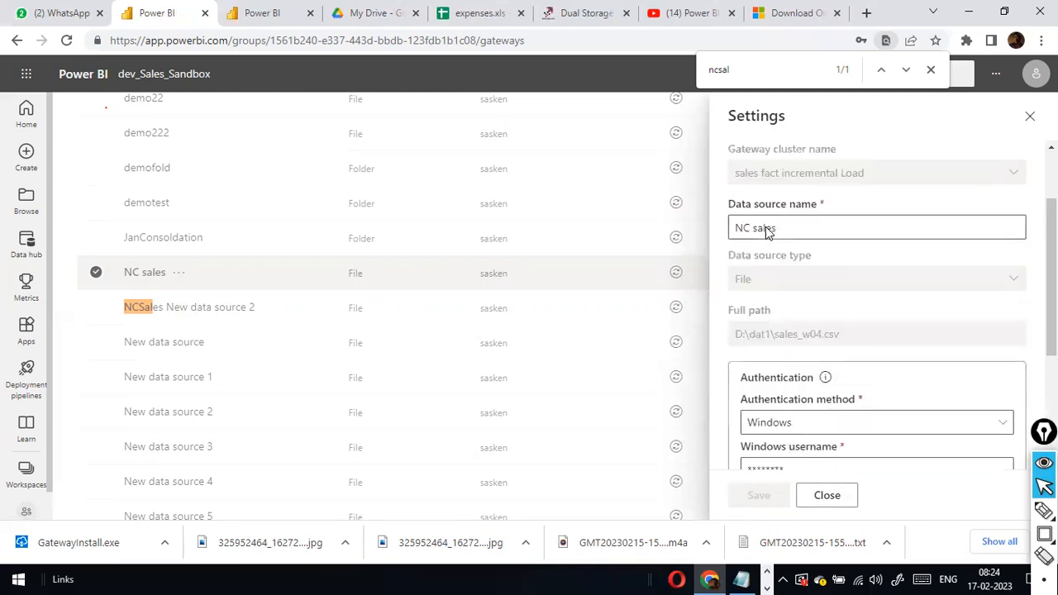
{"action": "scroll", "coordinate": [767, 231], "scroll_direction": "up", "scroll_amount": 1}
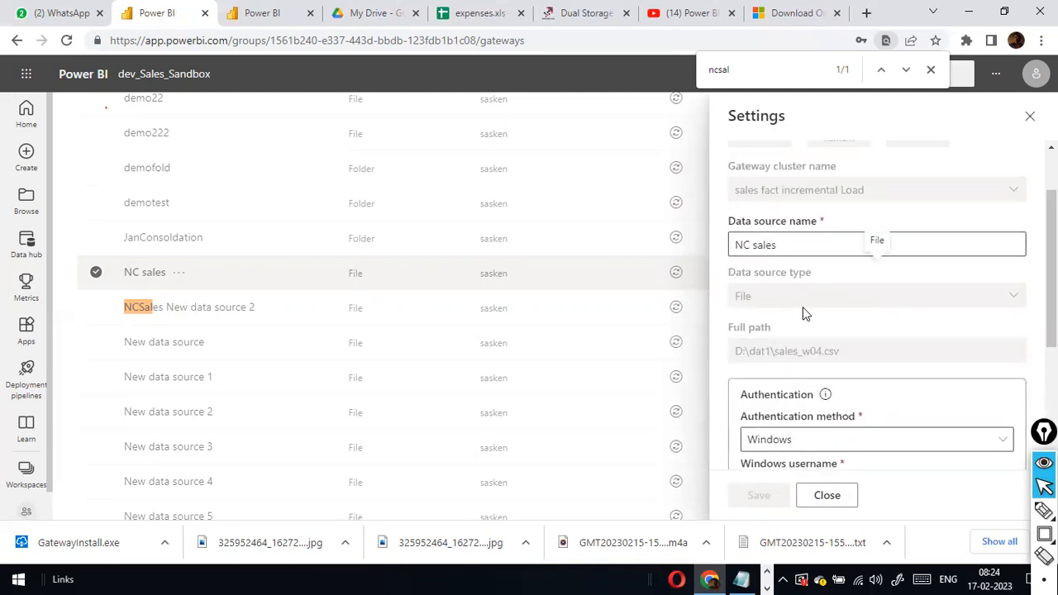
{"action": "scroll", "coordinate": [802, 311], "scroll_direction": "down", "scroll_amount": 1}
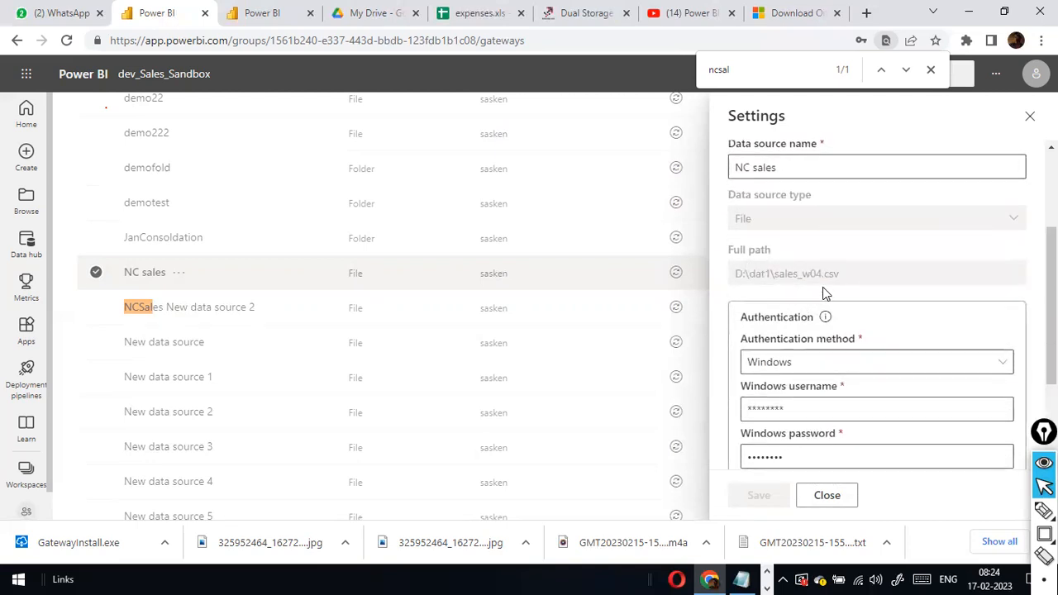
{"action": "scroll", "coordinate": [827, 377], "scroll_direction": "down", "scroll_amount": 2}
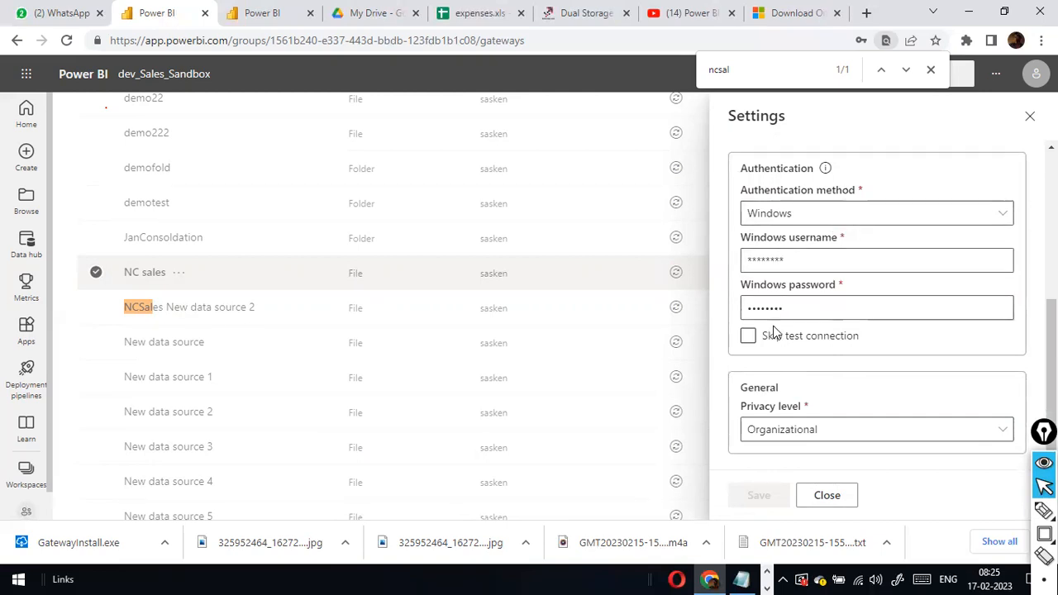
{"action": "scroll", "coordinate": [775, 332], "scroll_direction": "up", "scroll_amount": 5}
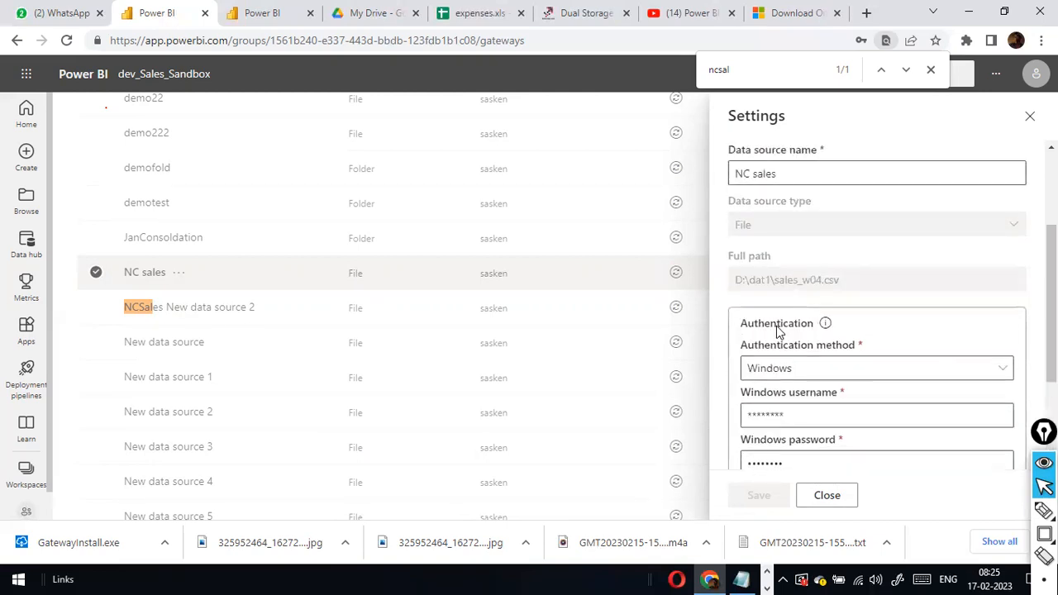
{"action": "left_click", "coordinate": [1029, 116]}
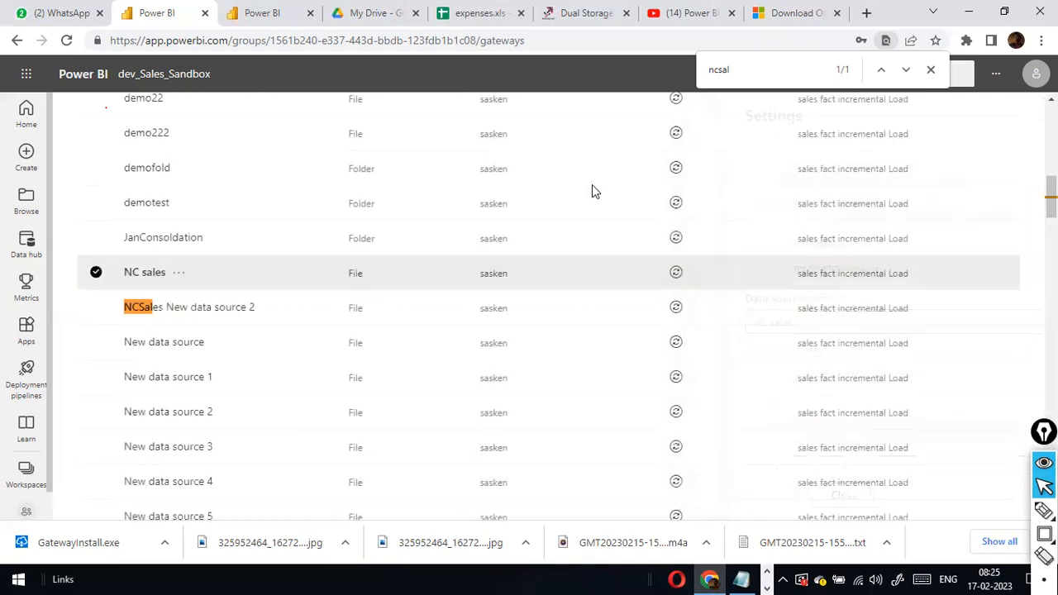
{"action": "scroll", "coordinate": [309, 199], "scroll_direction": "up", "scroll_amount": 10}
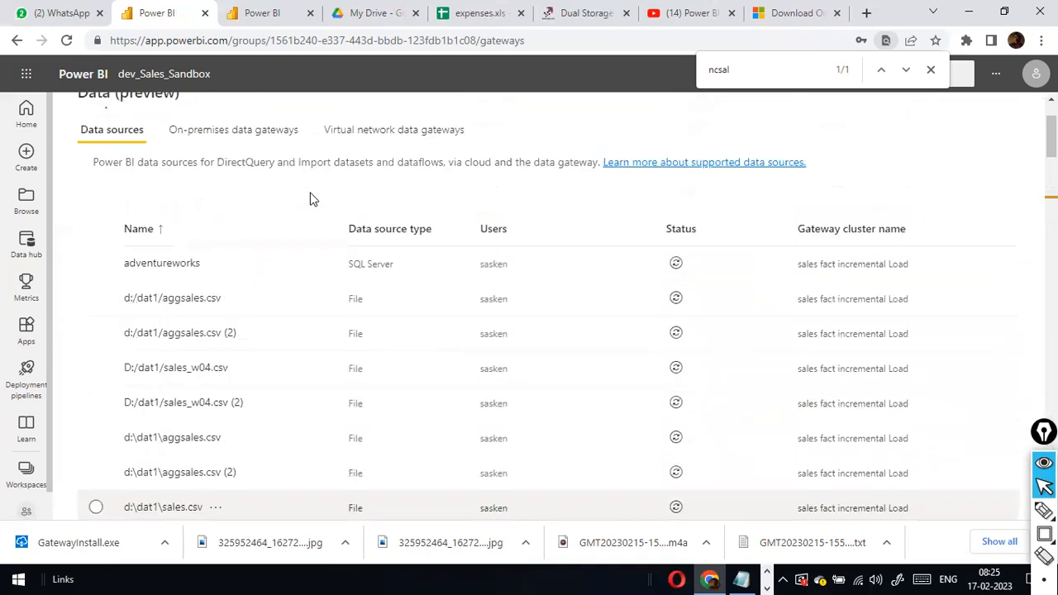
Recheck the NC sales data source's settings, then return to the gateway connection settings of the FolderConnector_with_mulltiplesheets dataset.
{"action": "left_click", "coordinate": [112, 116]}
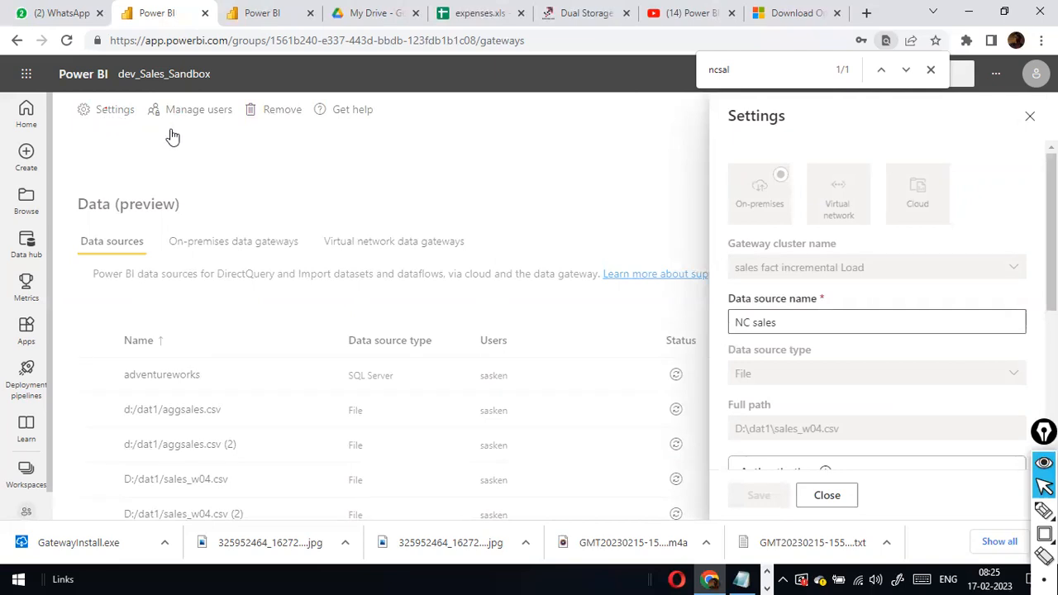
{"action": "left_click", "coordinate": [1030, 116]}
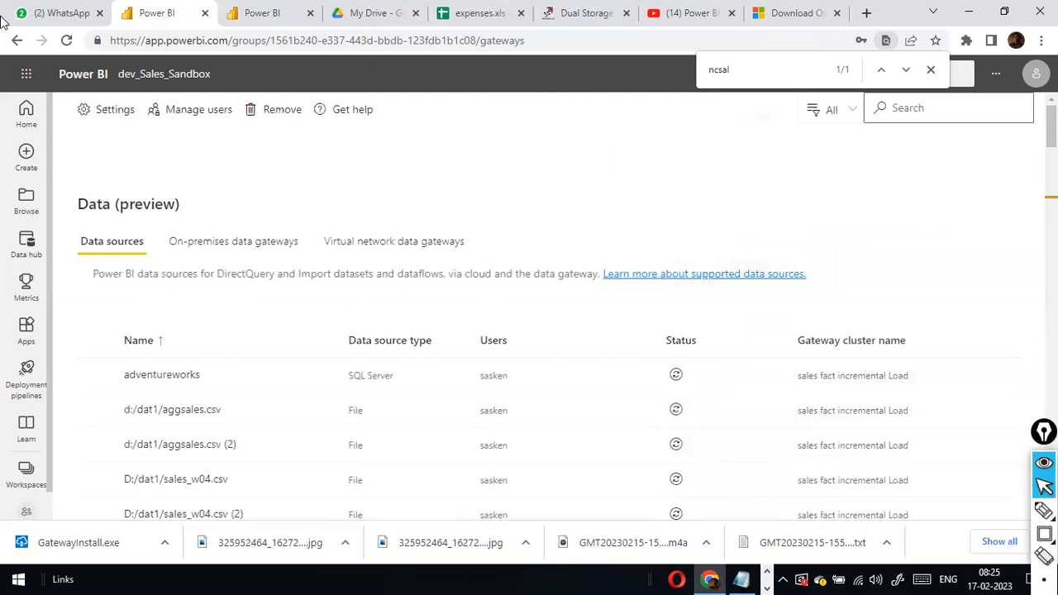
{"action": "left_click", "coordinate": [16, 39]}
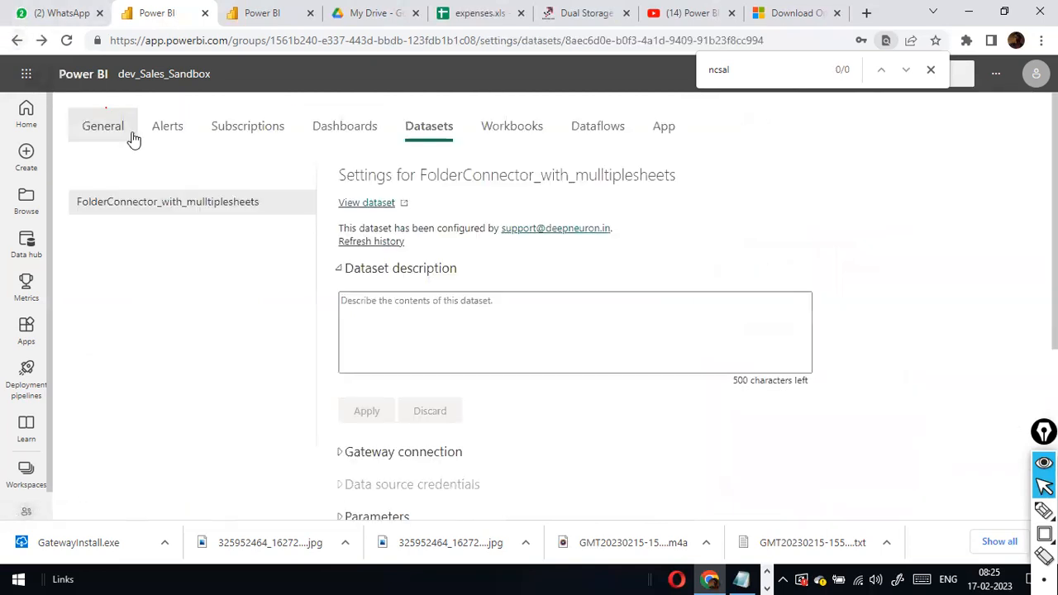
{"action": "scroll", "coordinate": [498, 294], "scroll_direction": "down", "scroll_amount": 2}
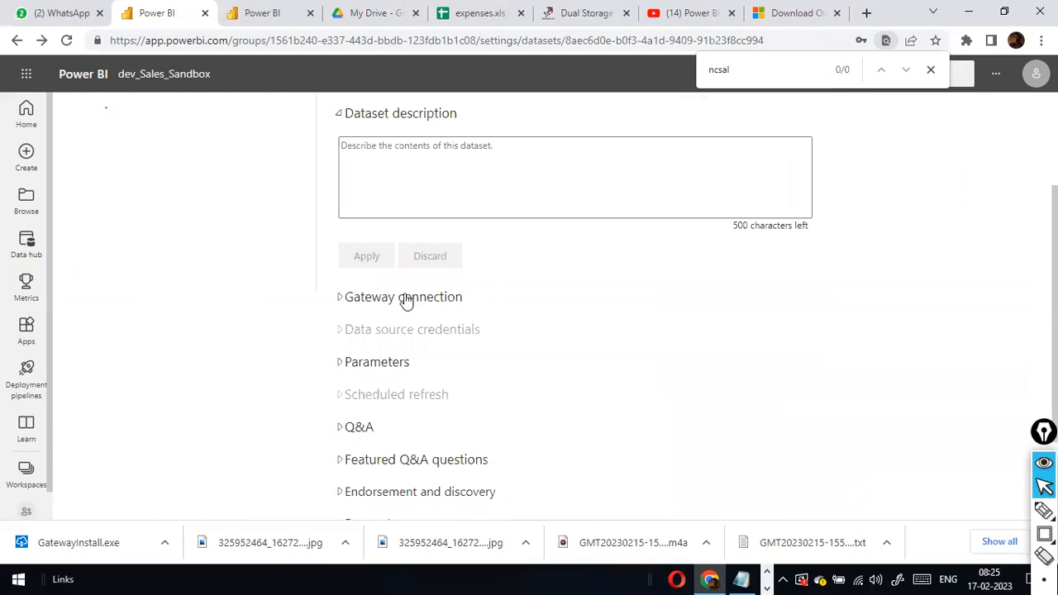
{"action": "left_click", "coordinate": [342, 303]}
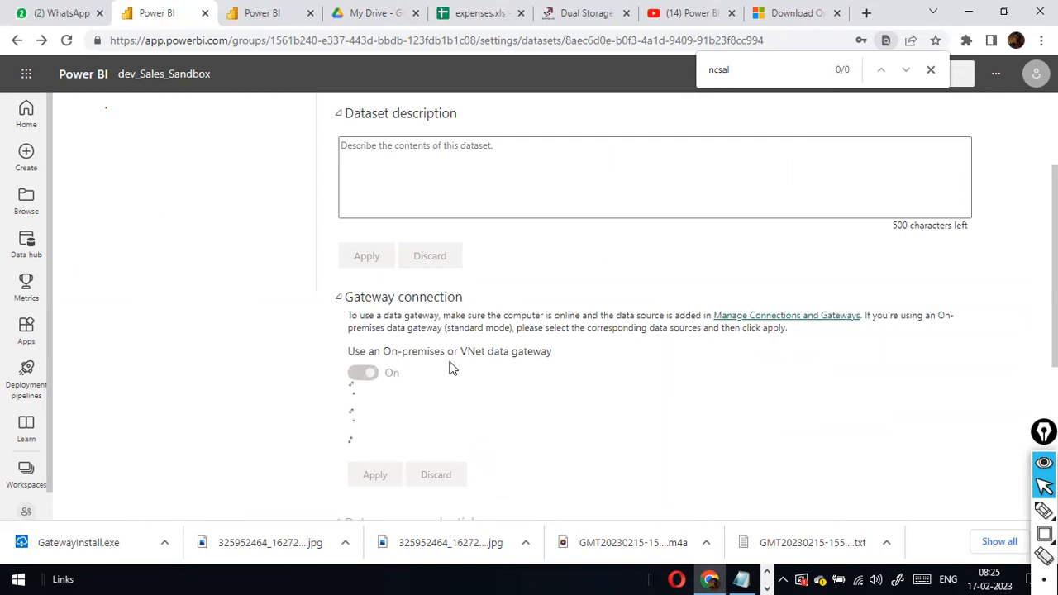
{"action": "scroll", "coordinate": [903, 352], "scroll_direction": "down", "scroll_amount": 3}
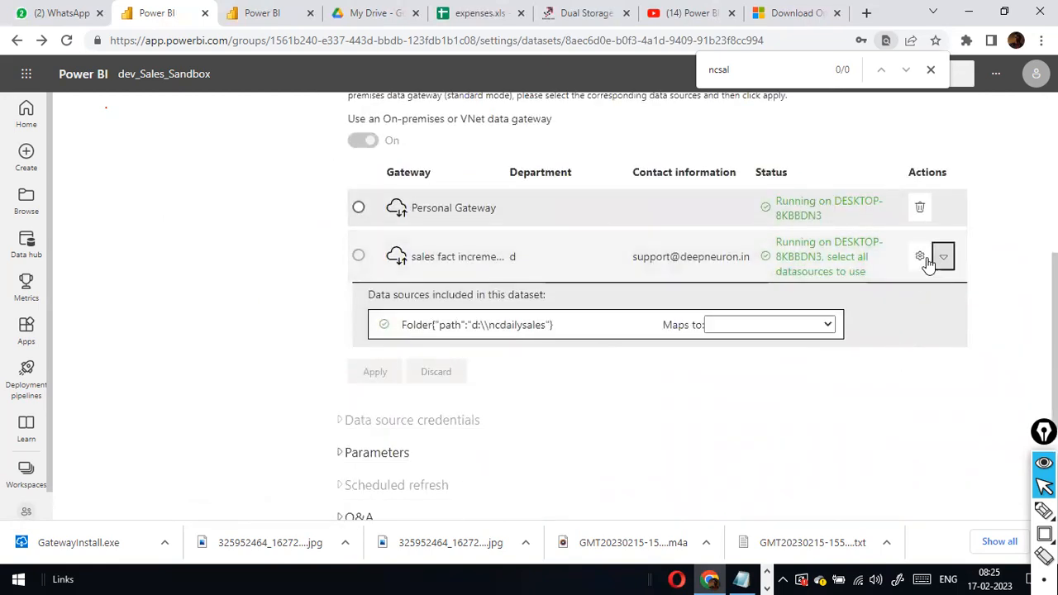
Go from the dataset's gateway settings to the data sources list with tenant administration on, and view a blank new data source form.
{"action": "left_click", "coordinate": [920, 257]}
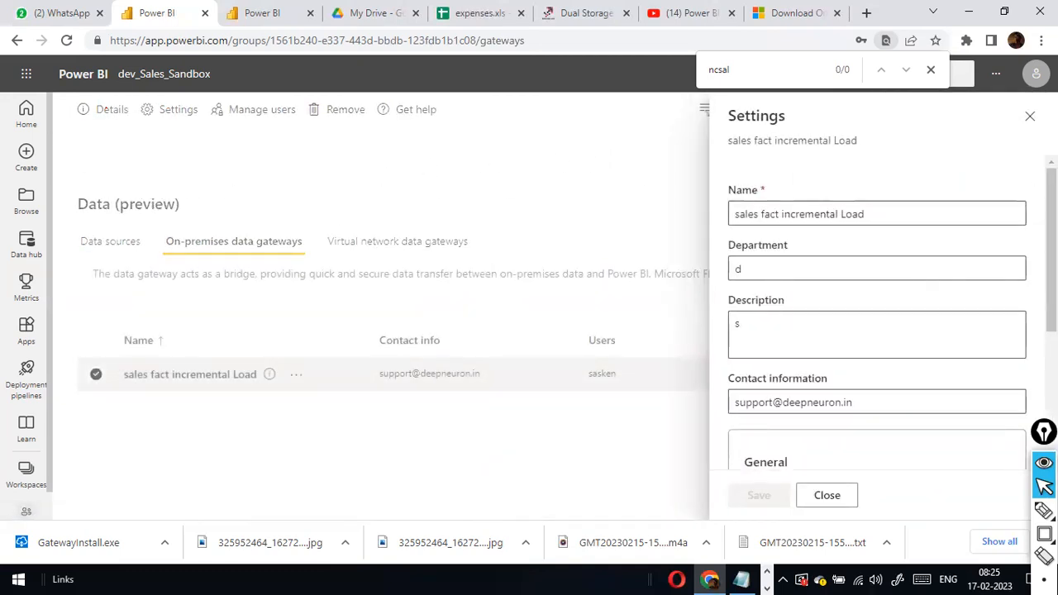
{"action": "left_click", "coordinate": [1030, 117]}
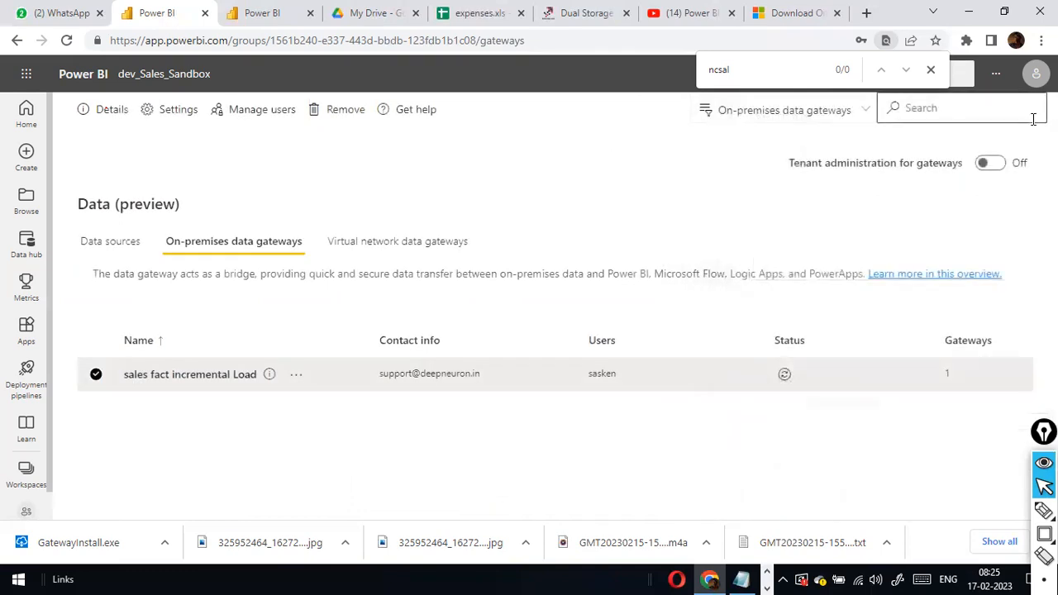
{"action": "left_click", "coordinate": [992, 164]}
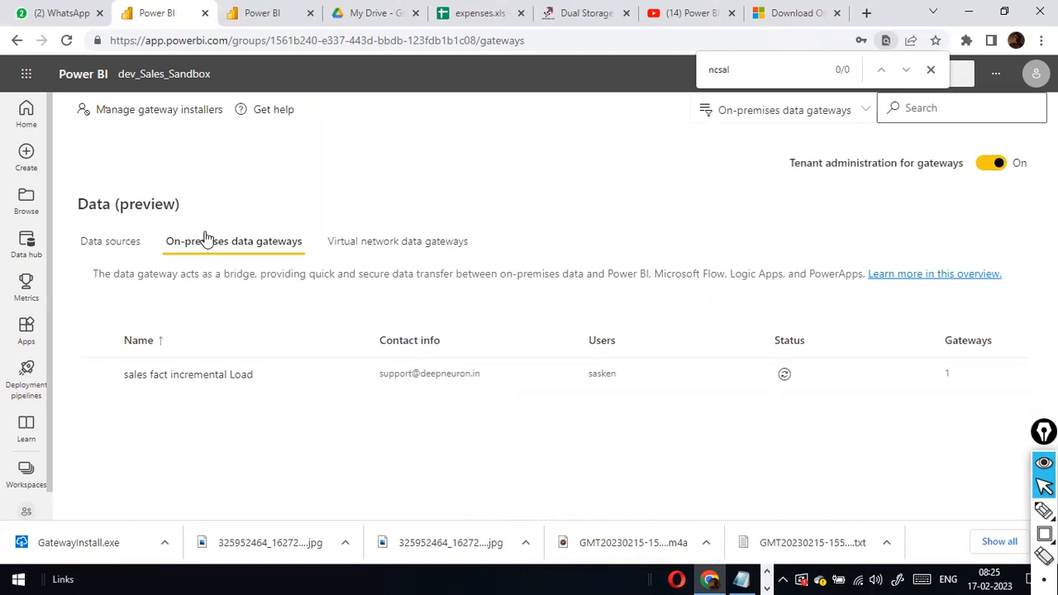
{"action": "left_click", "coordinate": [97, 248]}
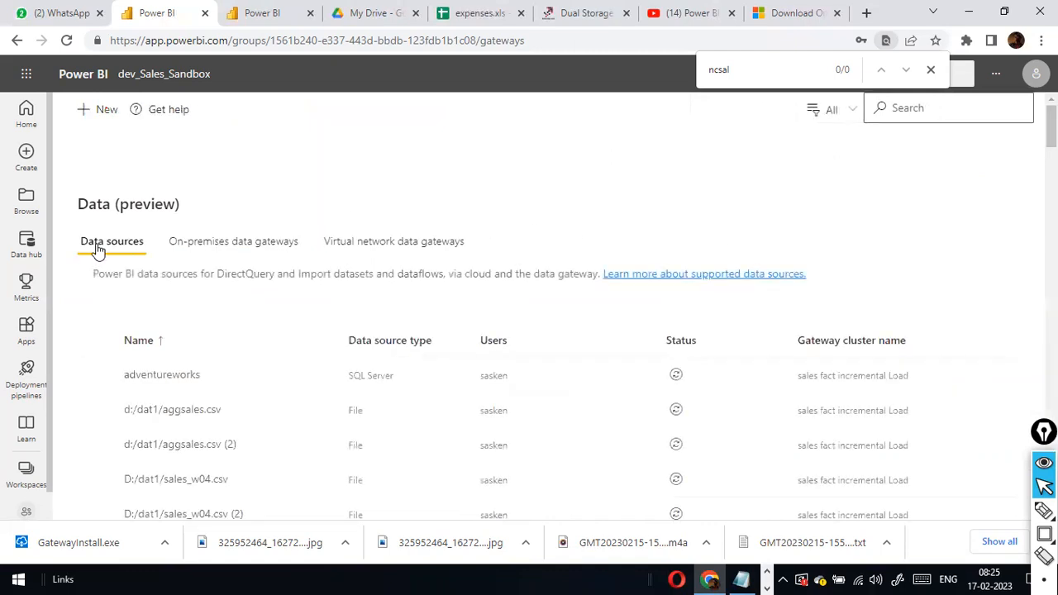
{"action": "left_click", "coordinate": [90, 116]}
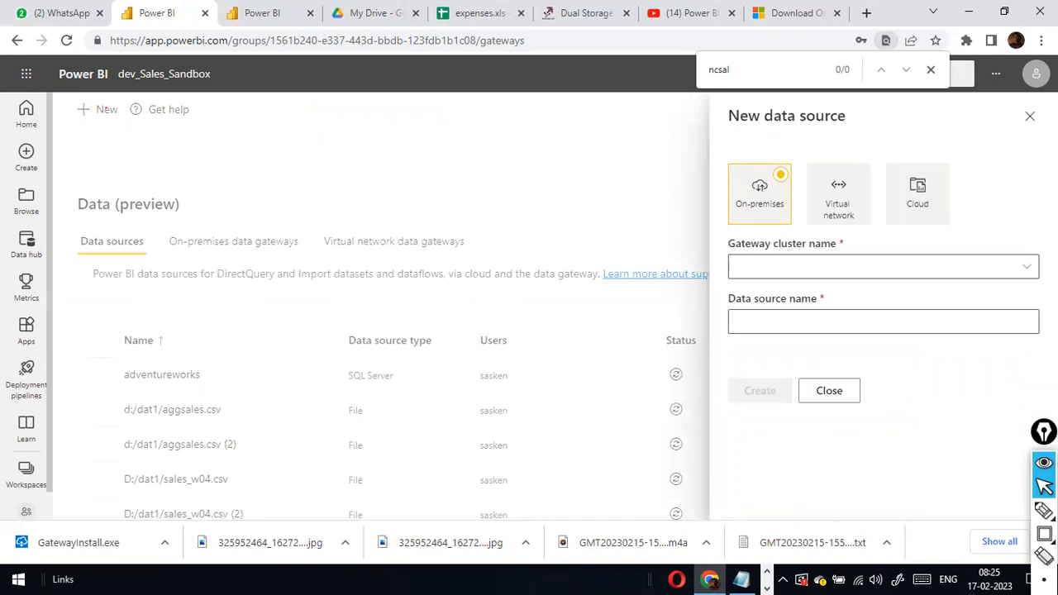
{"action": "left_click", "coordinate": [1029, 116]}
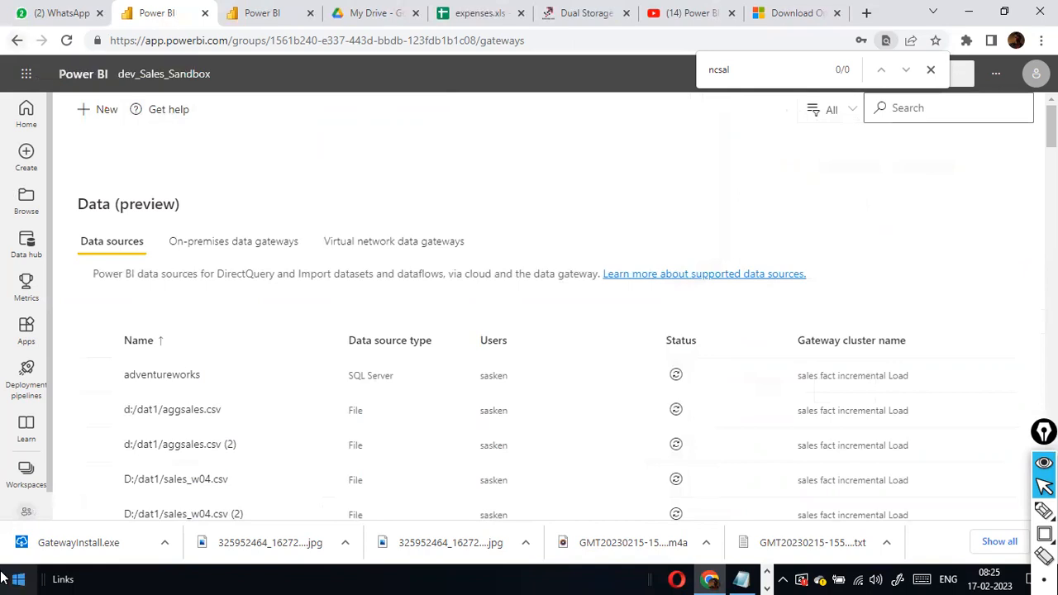
From the dev_Sales_Sandbox workspace, open the FolderConnector_with_mulltiplesheets dataset's gateway connection settings and go to the sales fact incremental Load gateway's settings.
{"action": "left_click", "coordinate": [26, 511]}
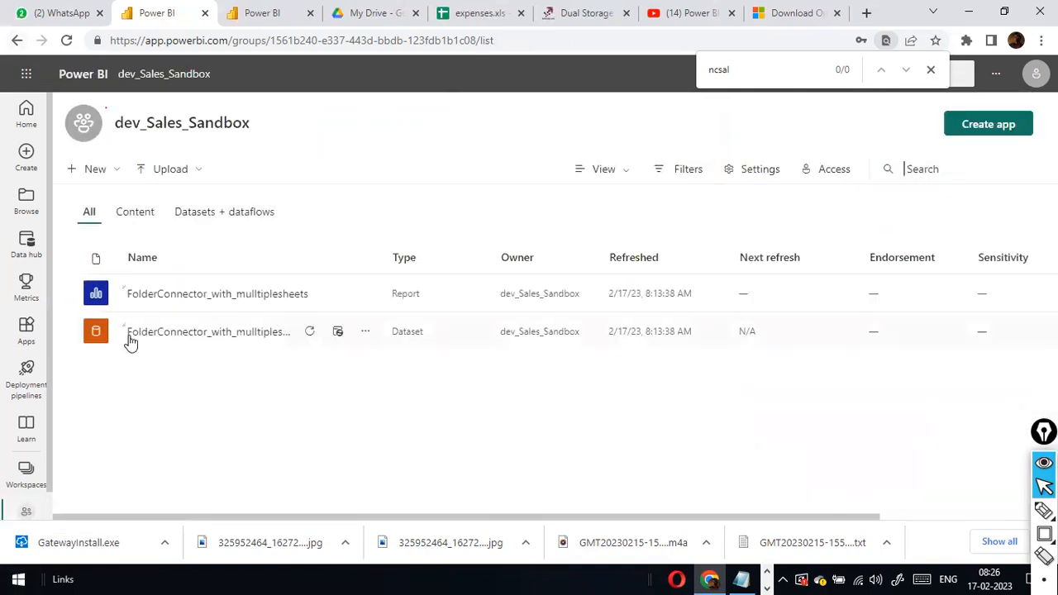
{"action": "left_click_drag", "start_coordinate": [277, 124], "coordinate": [112, 133]}
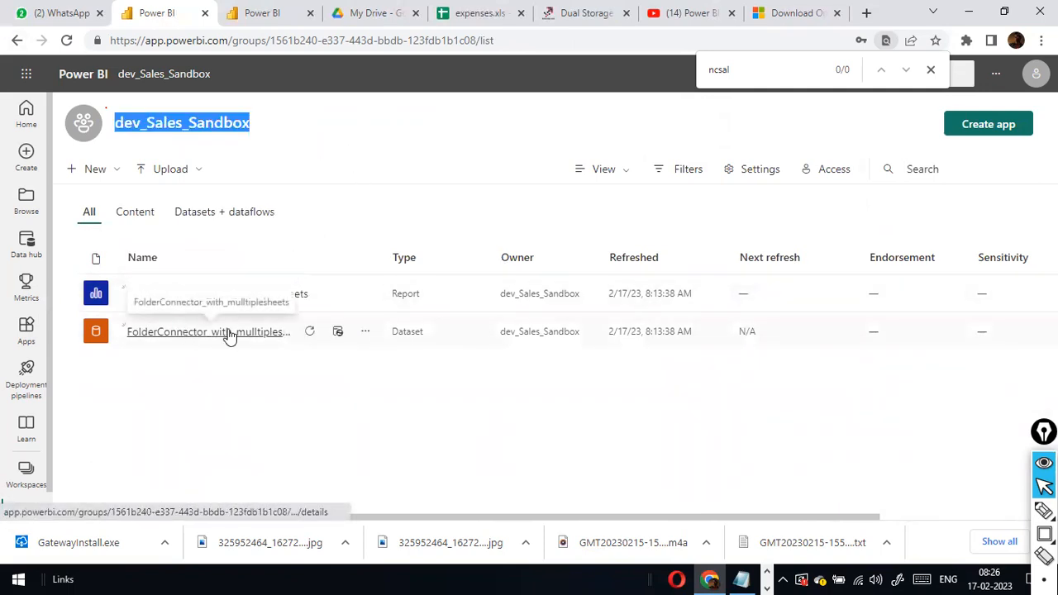
{"action": "left_click", "coordinate": [365, 332]}
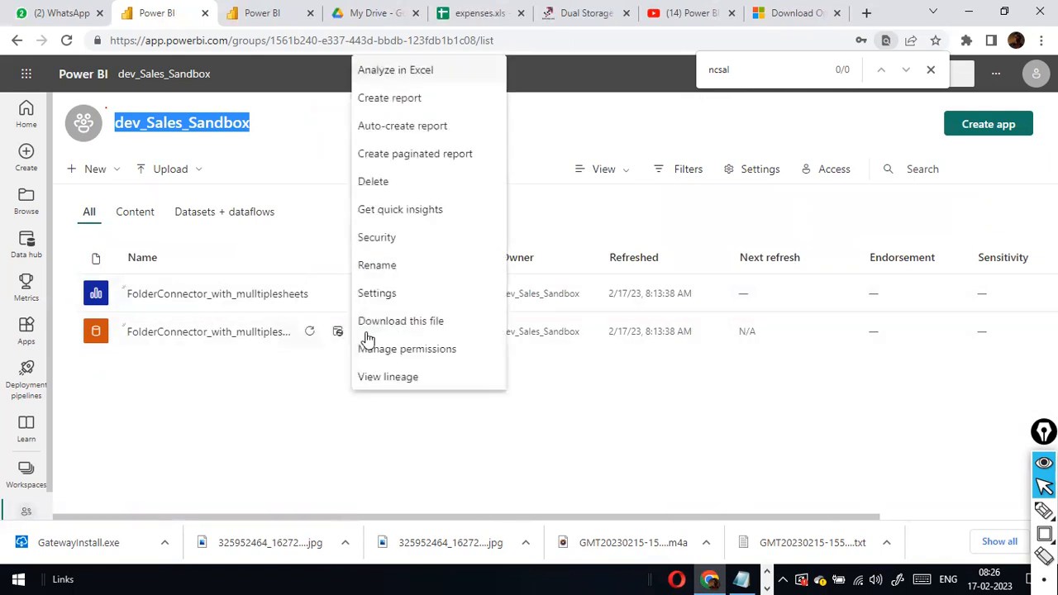
{"action": "left_click", "coordinate": [386, 289]}
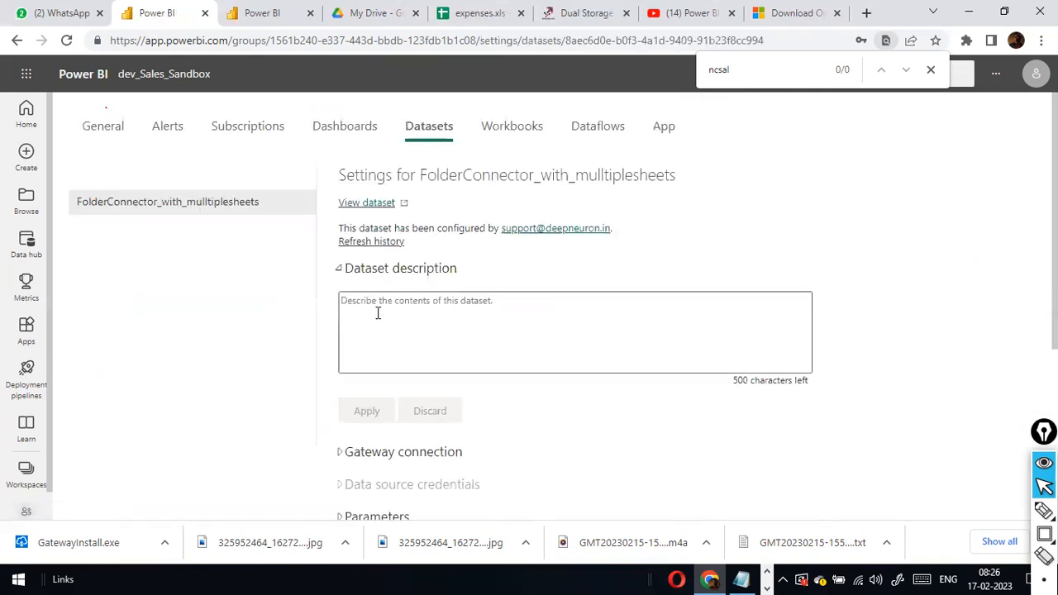
{"action": "scroll", "coordinate": [411, 273], "scroll_direction": "down", "scroll_amount": 2}
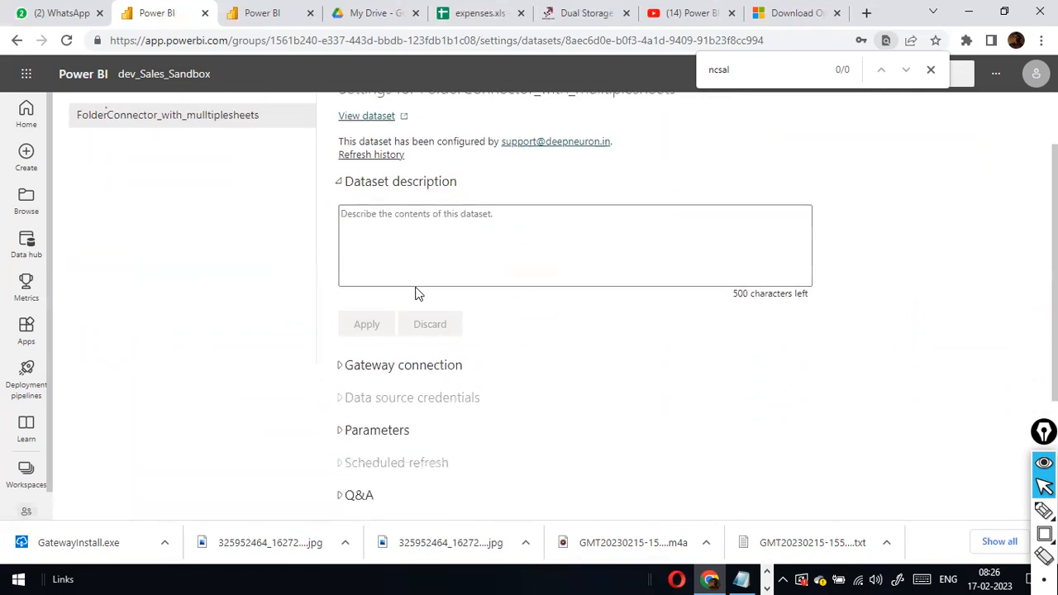
{"action": "left_click", "coordinate": [340, 297]}
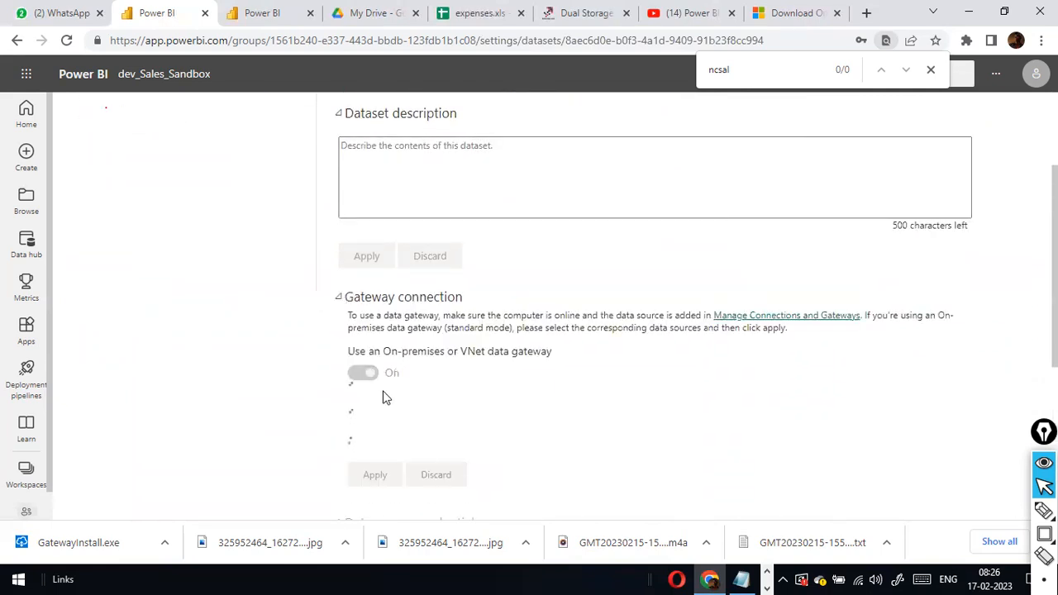
{"action": "scroll", "coordinate": [456, 368], "scroll_direction": "down", "scroll_amount": 2}
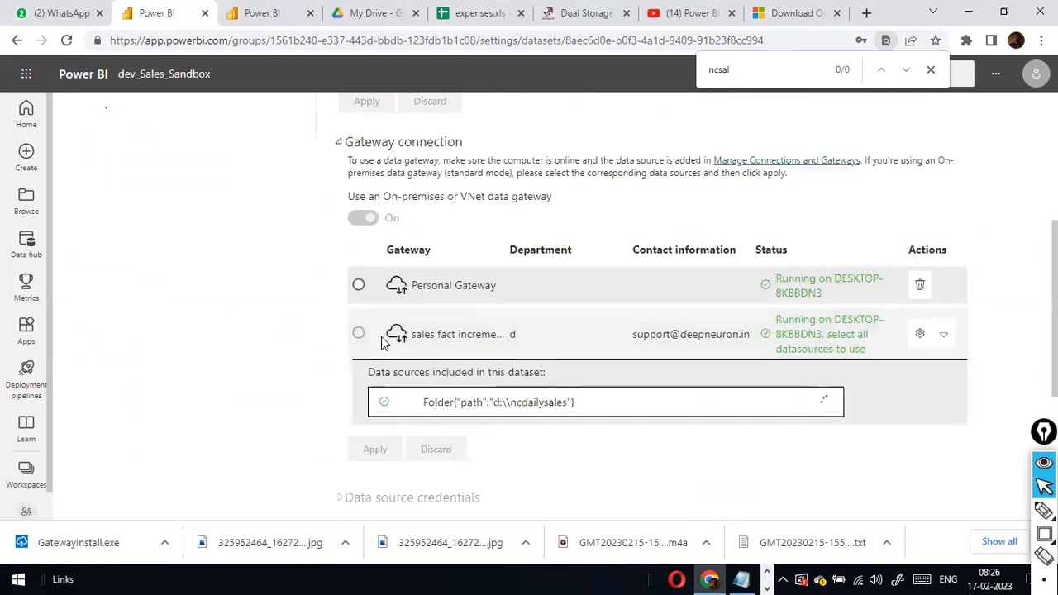
{"action": "left_click", "coordinate": [921, 334]}
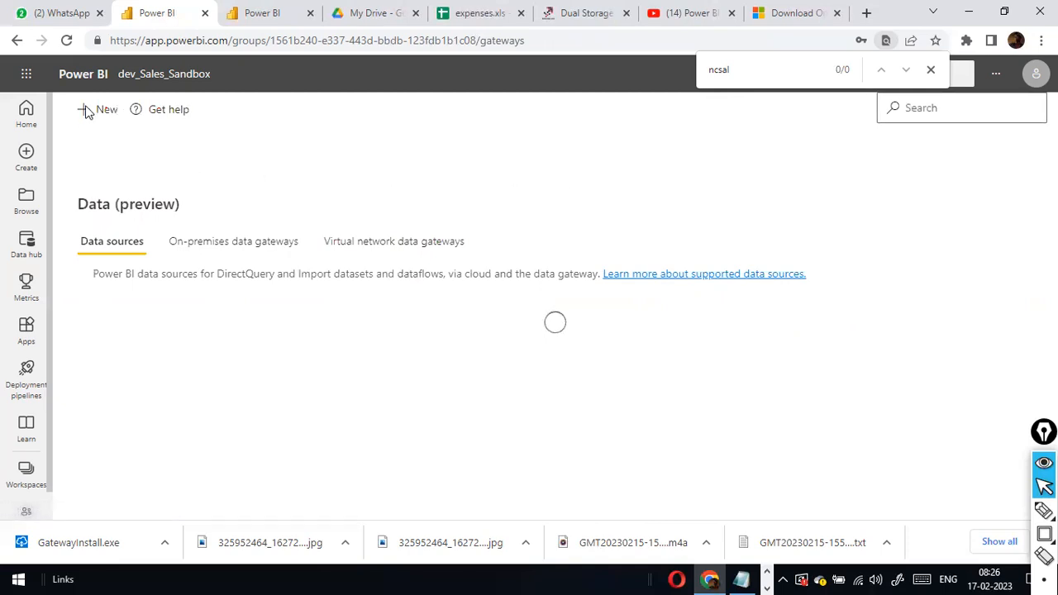
{"action": "left_click", "coordinate": [101, 110]}
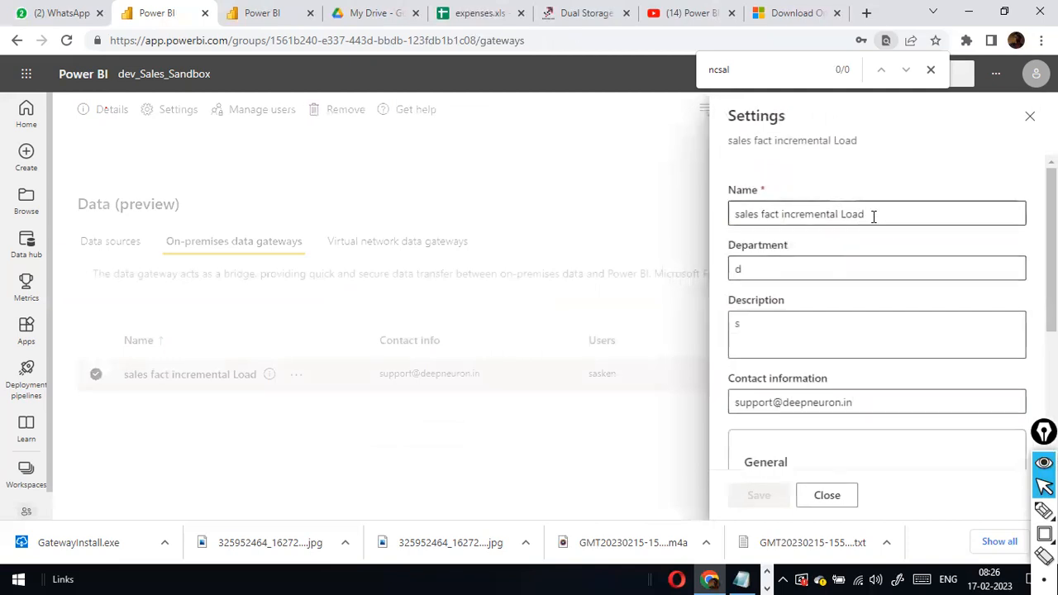
Try adding "morning batch" to the end of the gateway's name, look over its other settings, and discard the changes.
{"action": "left_click", "coordinate": [874, 217]}
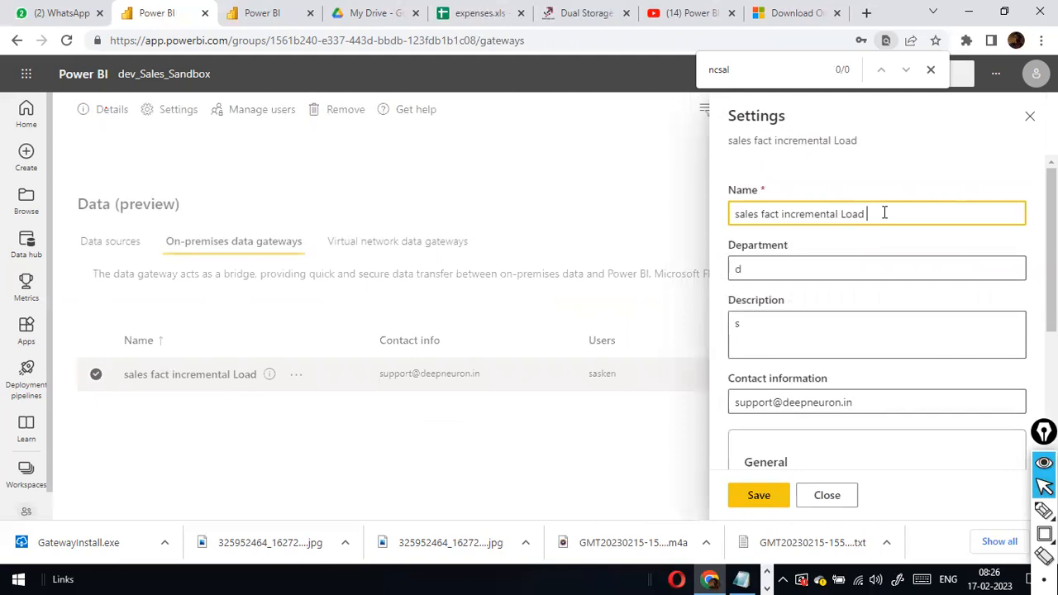
{"action": "type", "text": "morning batch"}
{"action": "left_click_drag", "start_coordinate": [867, 218], "coordinate": [942, 229]}
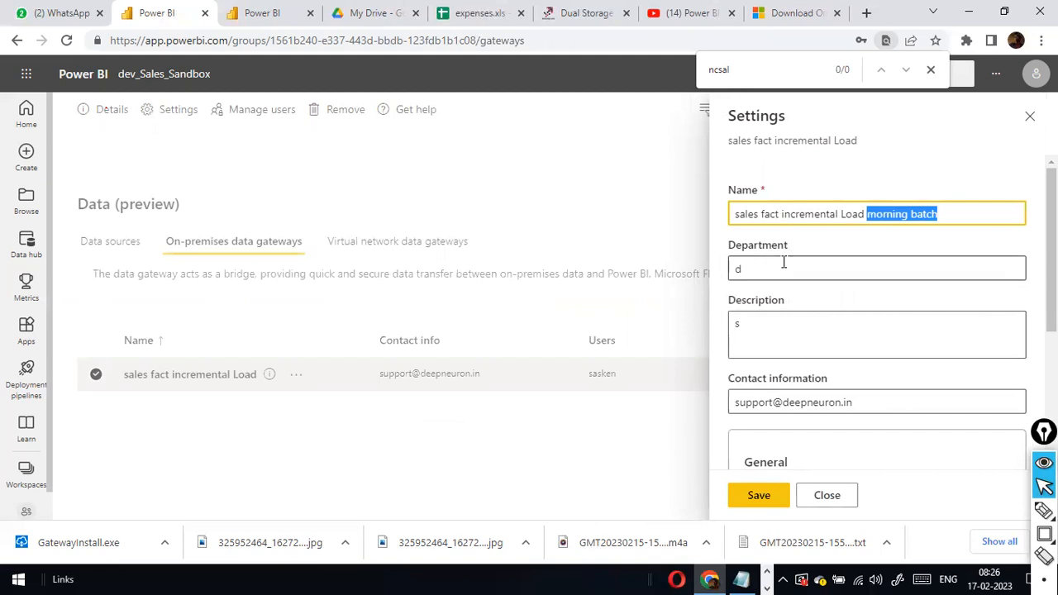
{"action": "scroll", "coordinate": [820, 319], "scroll_direction": "down", "scroll_amount": 3}
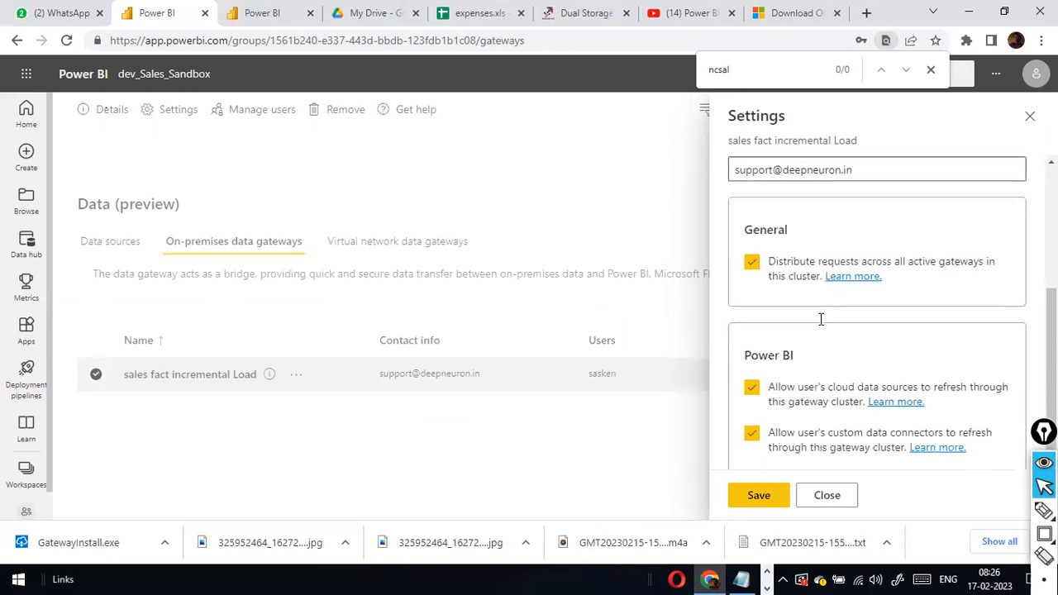
{"action": "scroll", "coordinate": [821, 319], "scroll_direction": "up", "scroll_amount": 3}
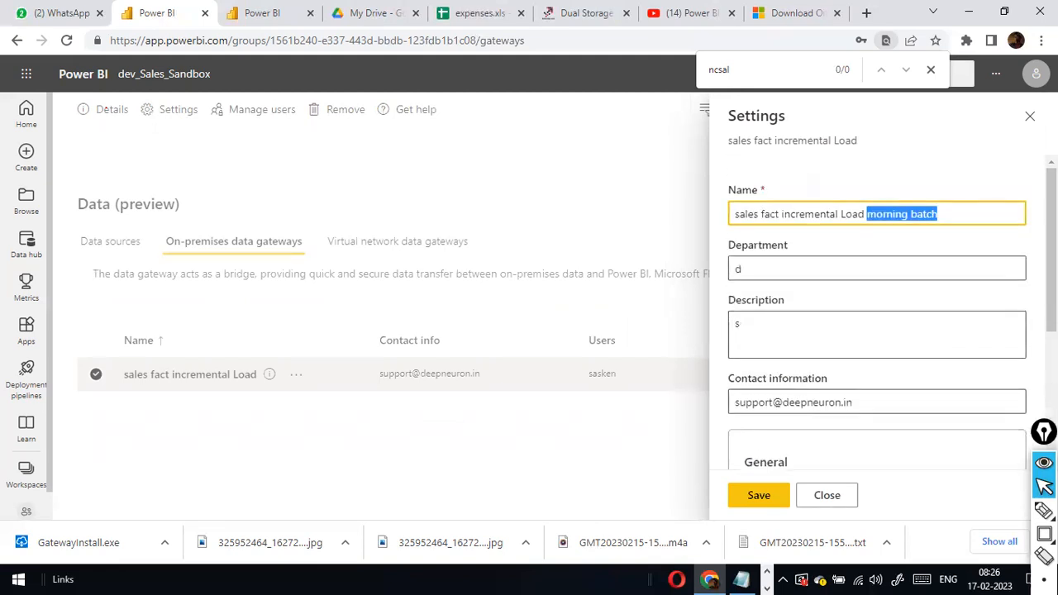
{"action": "key", "text": "Escape"}
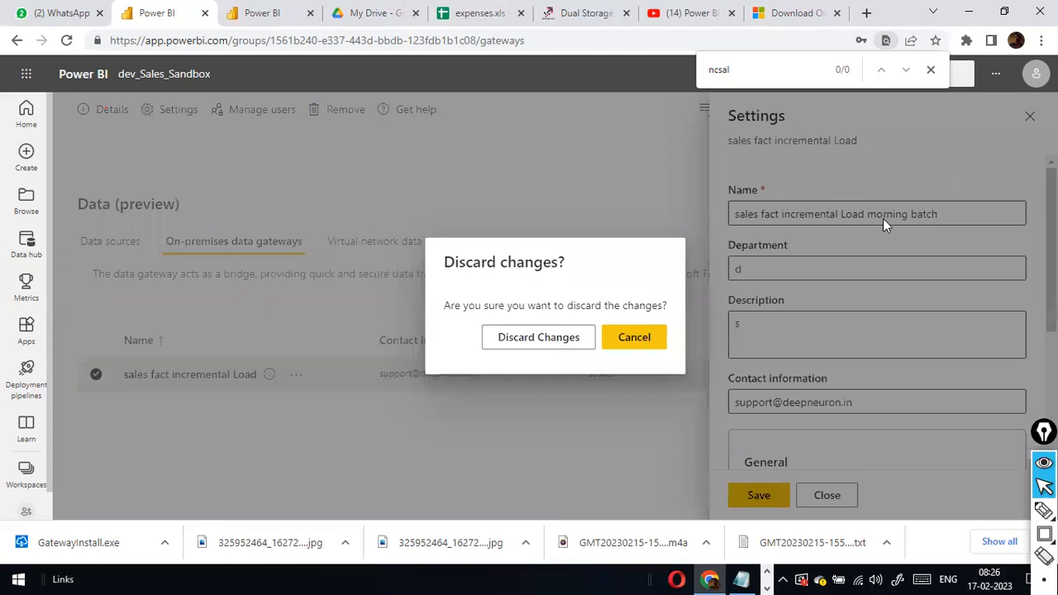
{"action": "left_click", "coordinate": [563, 342]}
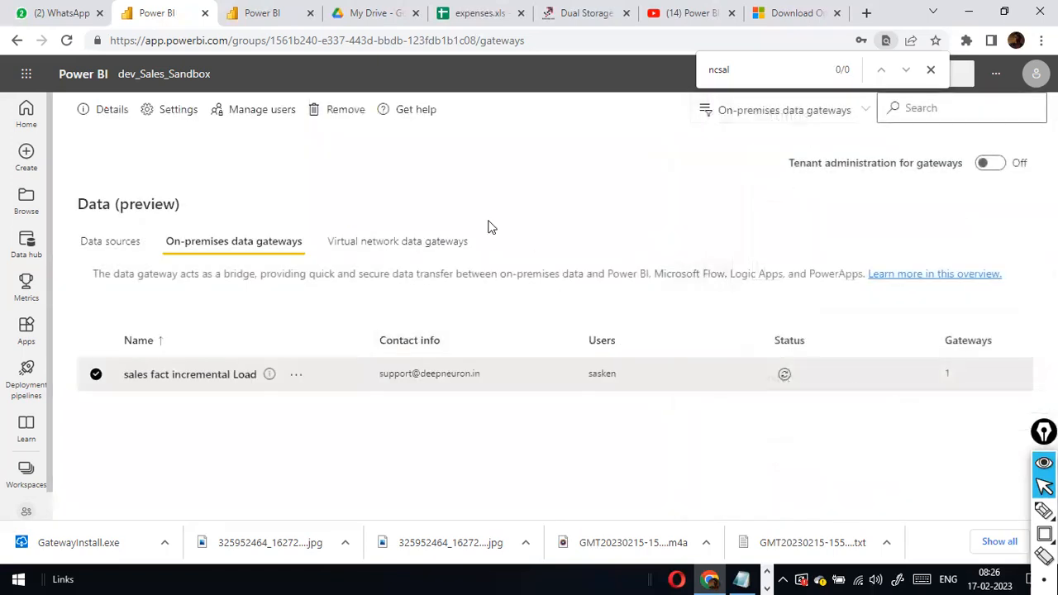
Review the gateway's general and Power BI refresh options in its settings and close them.
{"action": "left_click", "coordinate": [168, 116]}
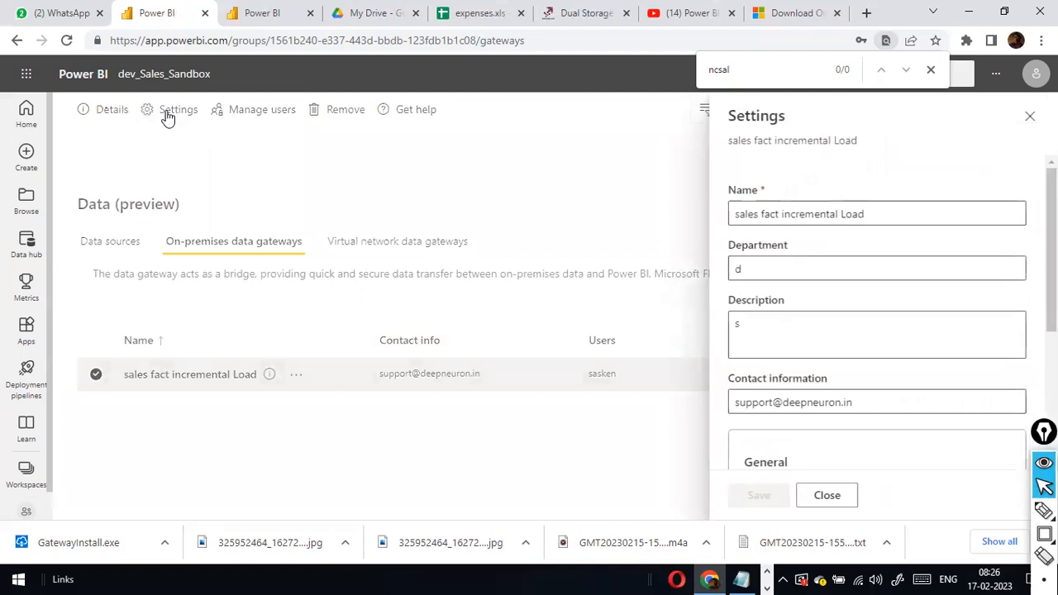
{"action": "scroll", "coordinate": [869, 272], "scroll_direction": "down", "scroll_amount": 3}
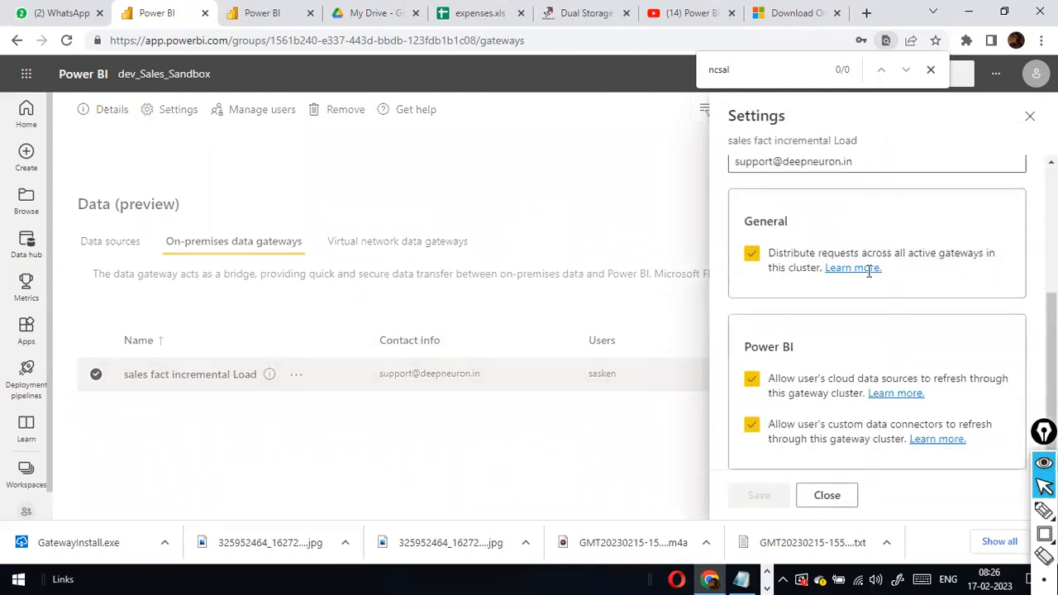
{"action": "left_click", "coordinate": [1029, 117]}
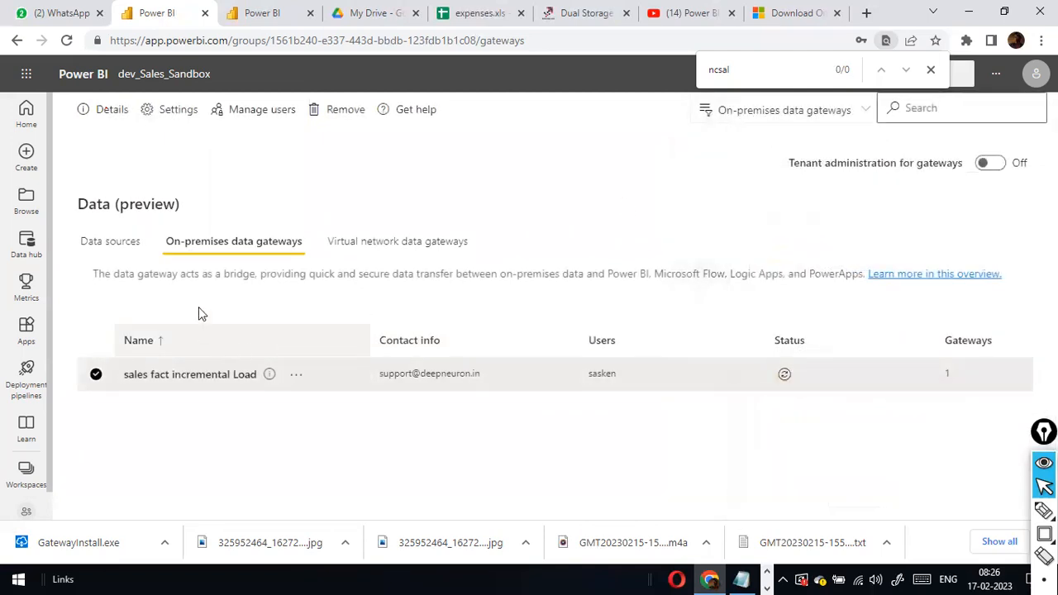
Start a new on-premises data source and assign it to the sales fact incremental Load gateway cluster.
{"action": "left_click", "coordinate": [107, 244]}
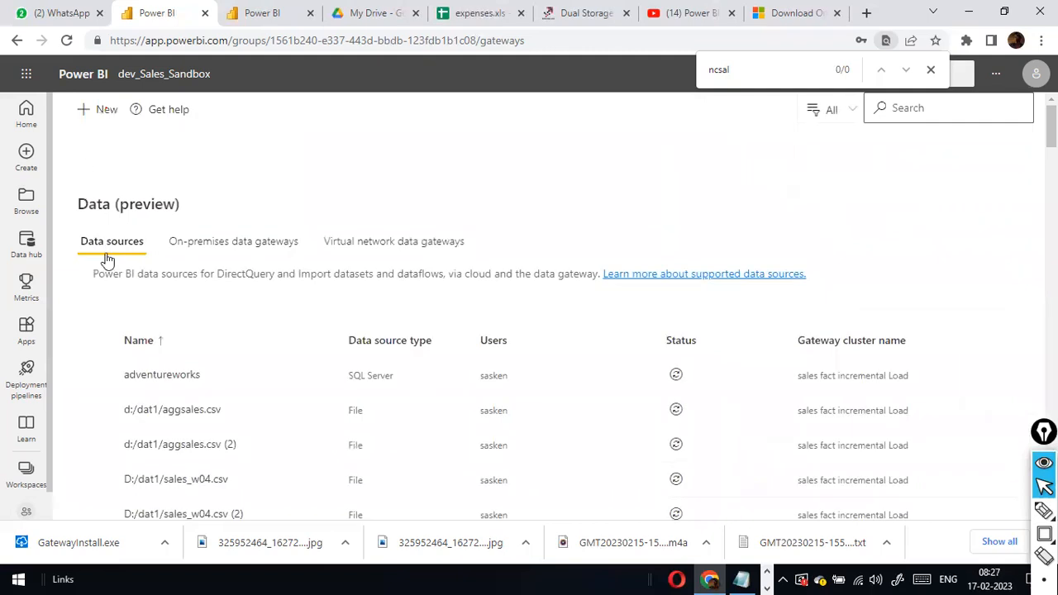
{"action": "left_click", "coordinate": [98, 109]}
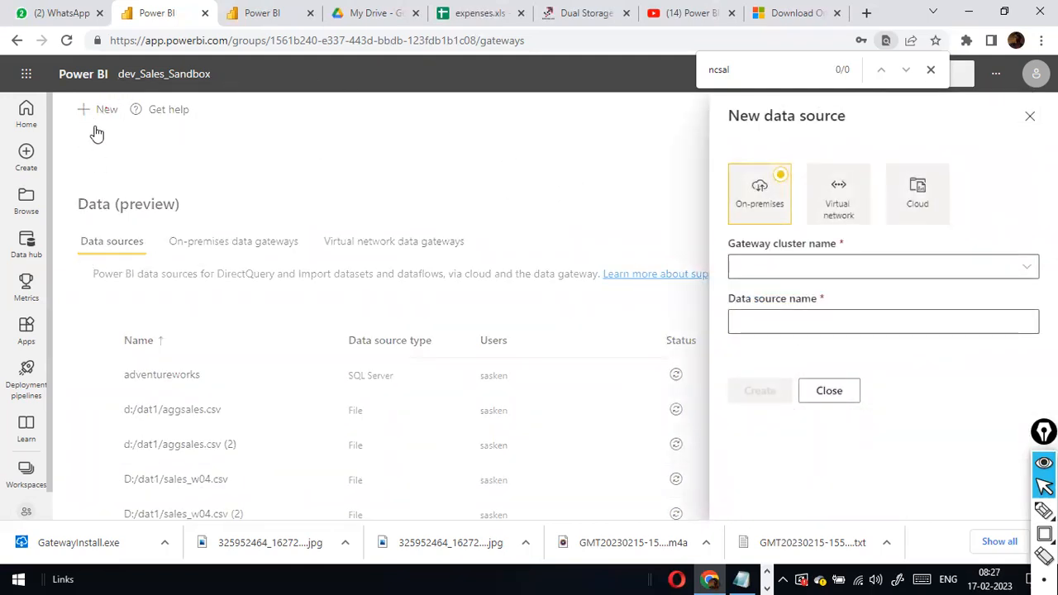
{"action": "left_click", "coordinate": [901, 266]}
{"action": "type", "text": "sales fact incremental Load"}
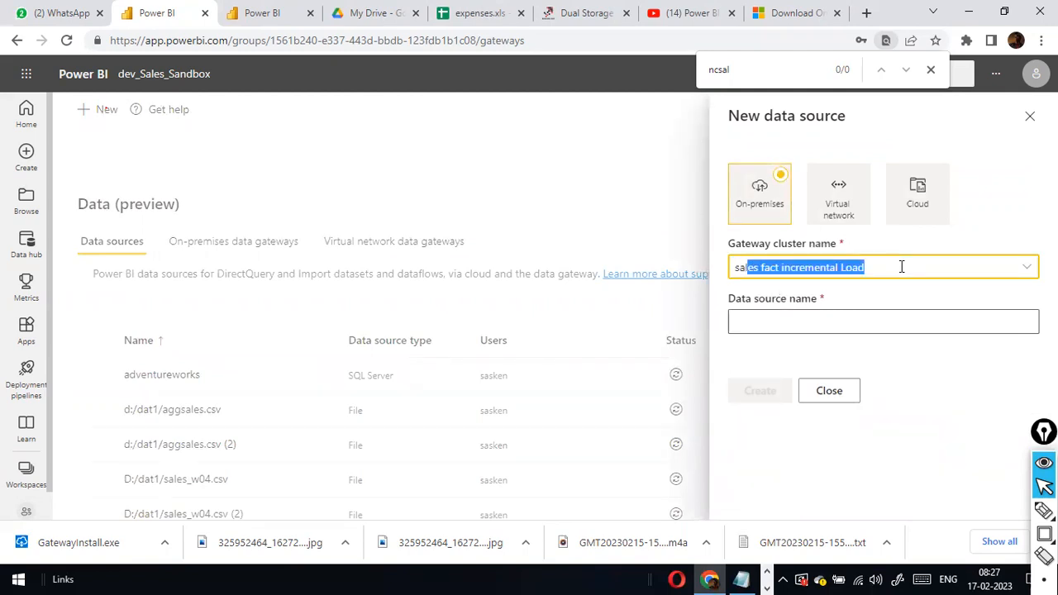
{"action": "key", "text": "Tab"}
{"action": "left_click", "coordinate": [902, 266]}
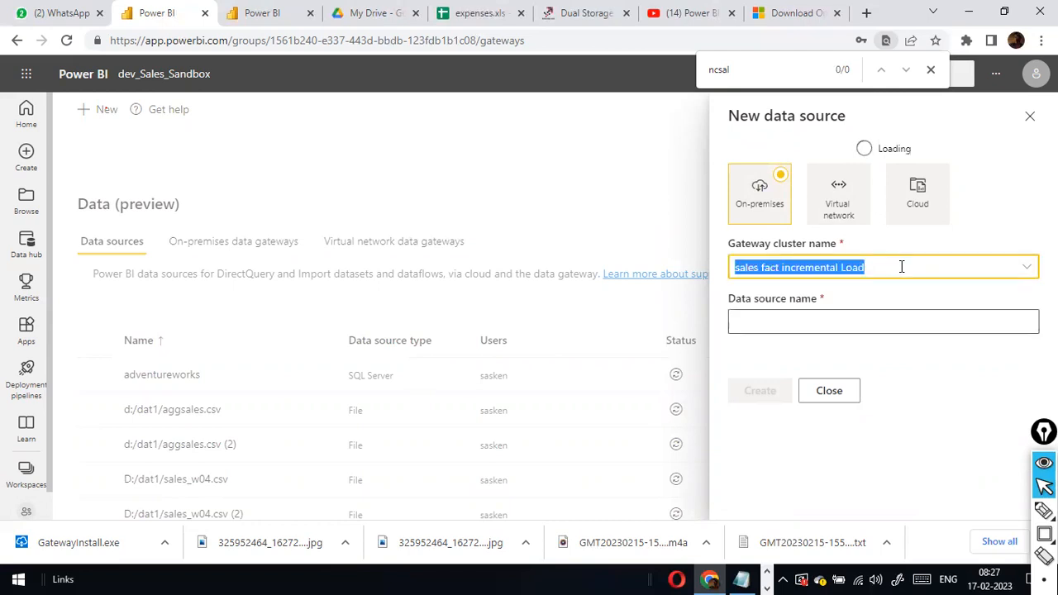
{"action": "left_click", "coordinate": [901, 266]}
{"action": "type", "text": "Morning Batch"}
{"action": "key", "text": "Tab"}
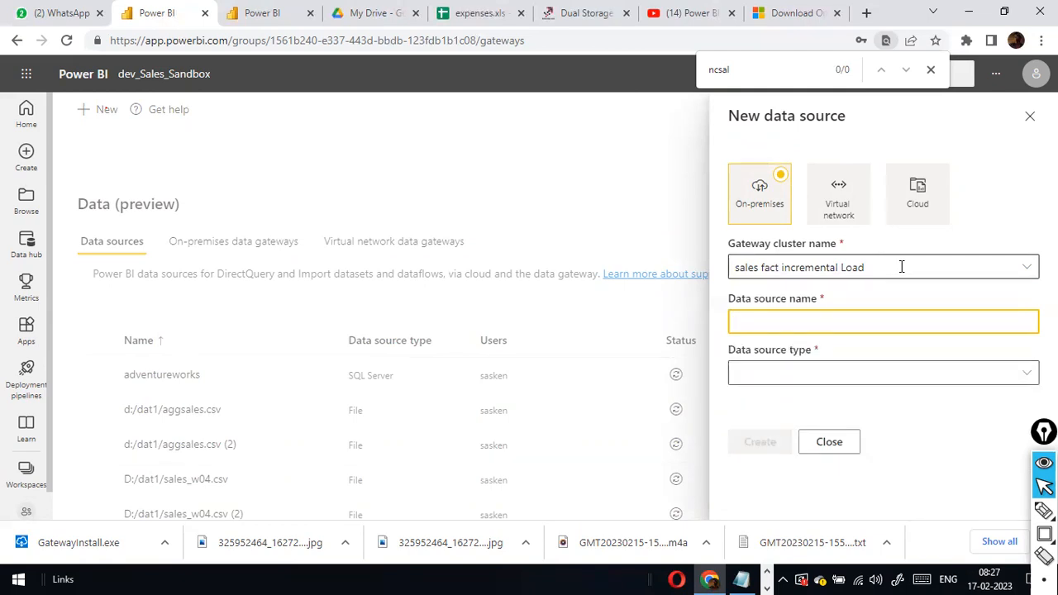
Name the new data source "Incremental Load for Sales data" and set its type to Folder.
{"action": "type", "text": "Incremental Load for Sales data"}
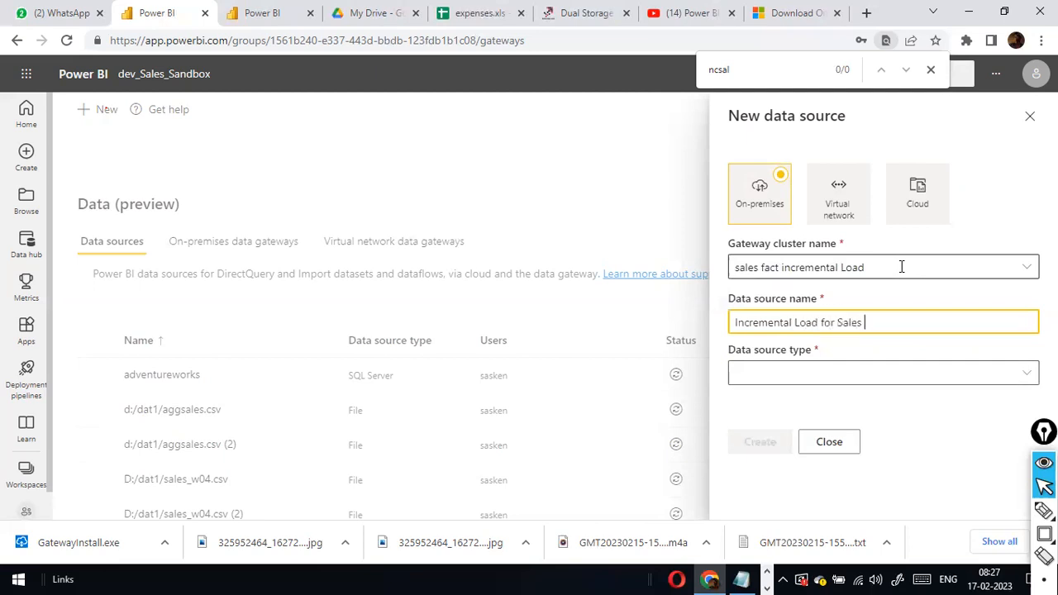
{"action": "key", "text": "Tab"}
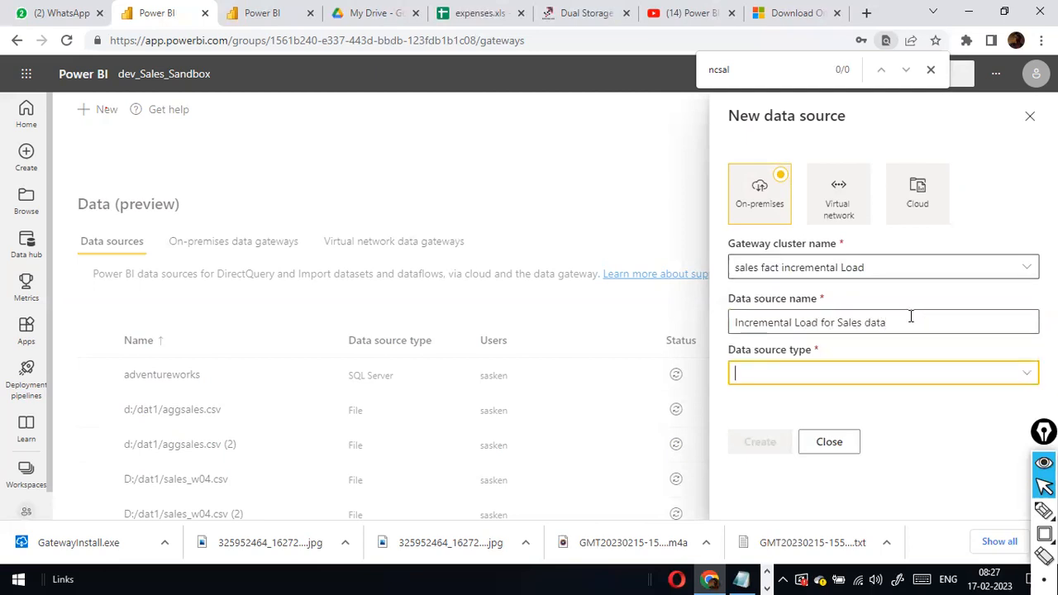
{"action": "left_click", "coordinate": [1026, 373]}
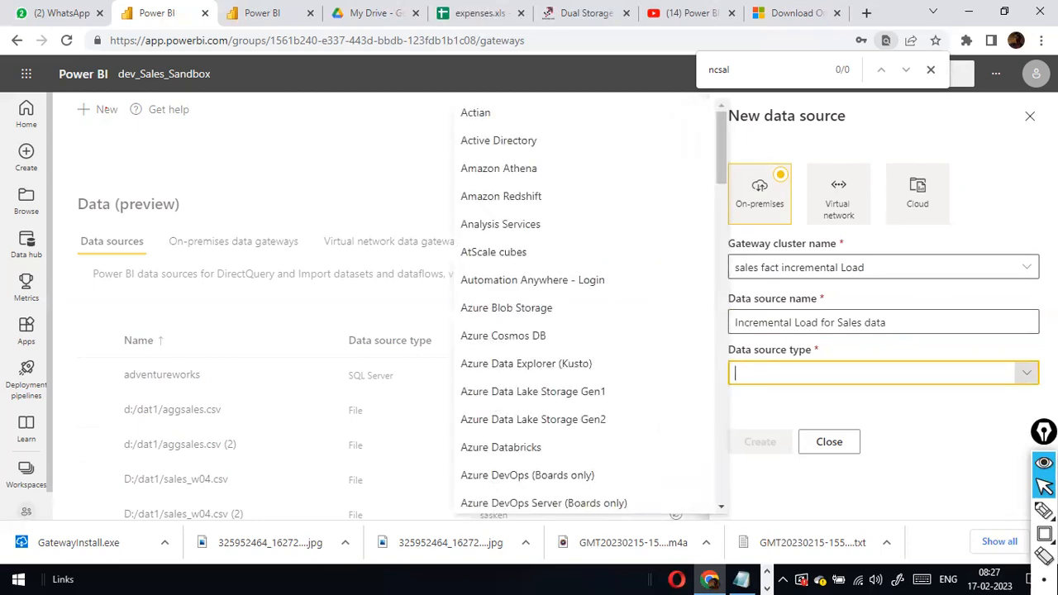
{"action": "type", "text": "F"}
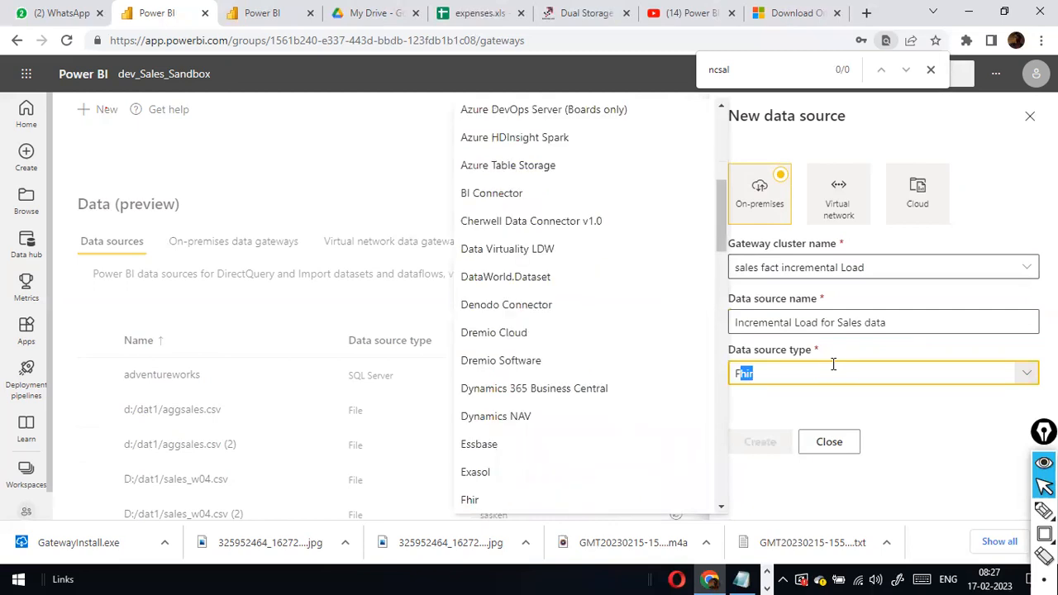
{"action": "type", "text": "o"}
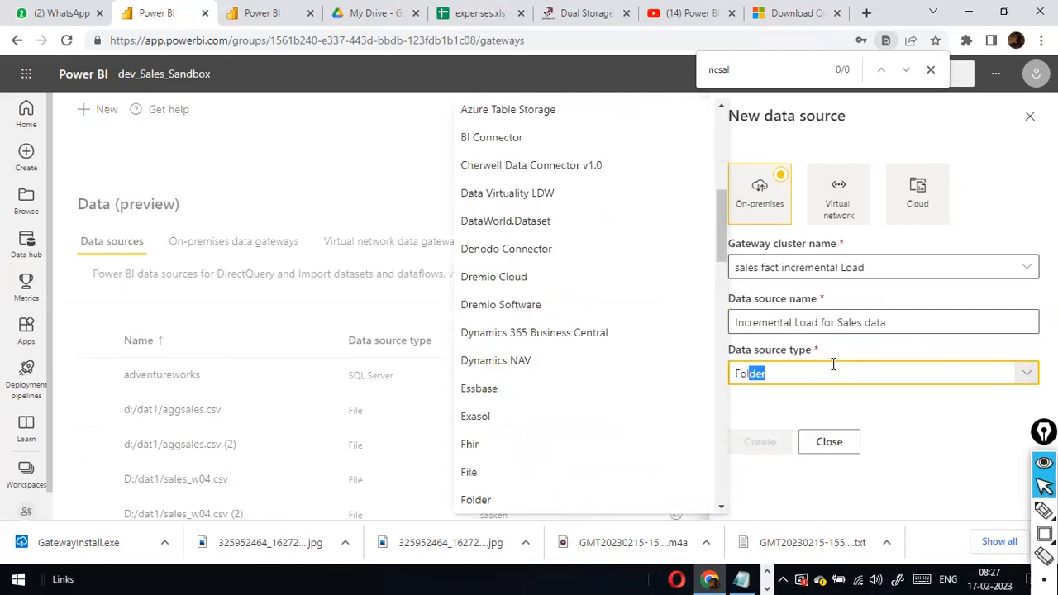
{"action": "type", "text": "l"}
{"action": "key", "text": "Return"}
Set the data source's full path to D:\NCDailysales, copying the path from the NCDailysales folder in File Explorer.
{"action": "scroll", "coordinate": [842, 376], "scroll_direction": "down", "scroll_amount": 2}
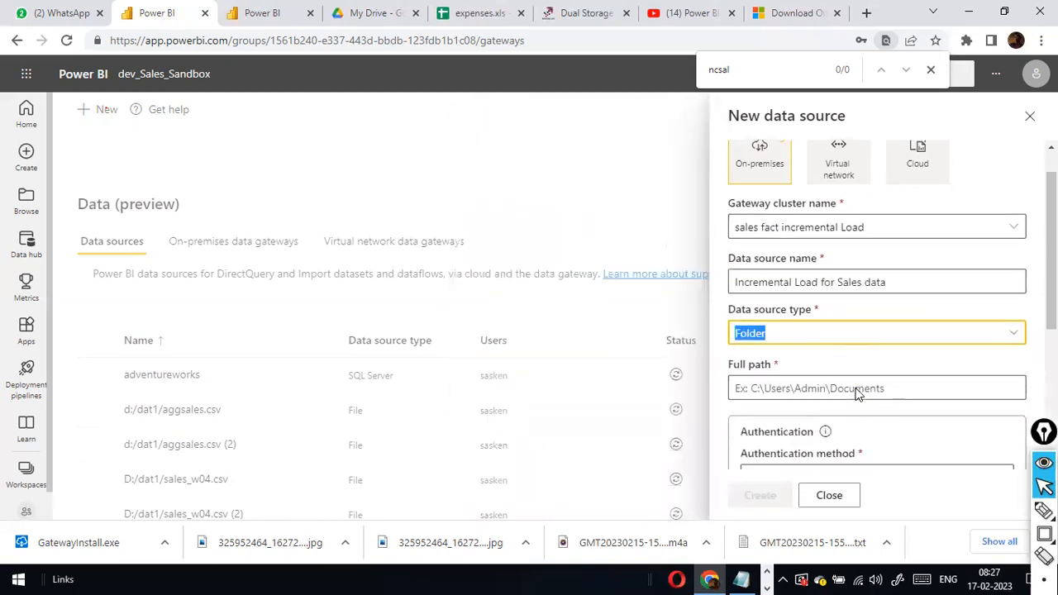
{"action": "left_click", "coordinate": [883, 277]}
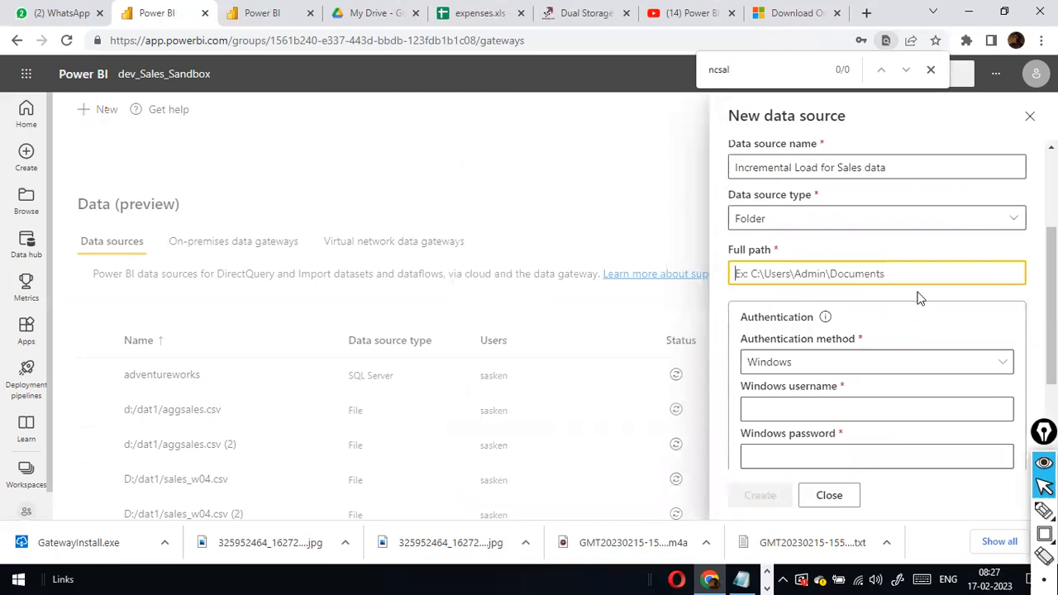
{"action": "type", "text": "D:"}
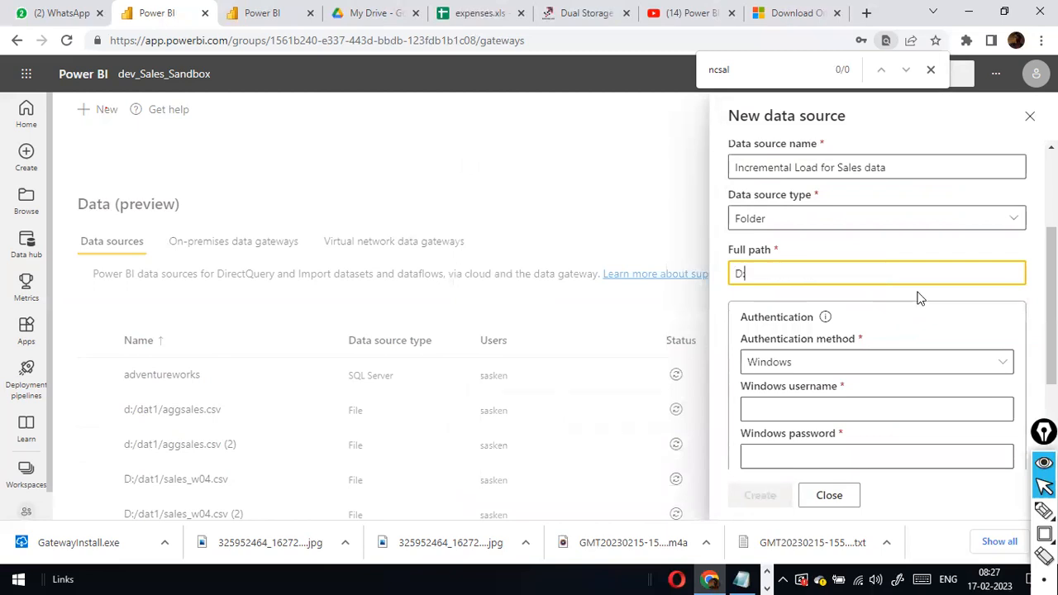
{"action": "type", "text": "\\NcSales"}
{"action": "key", "text": "alt+Tab"}
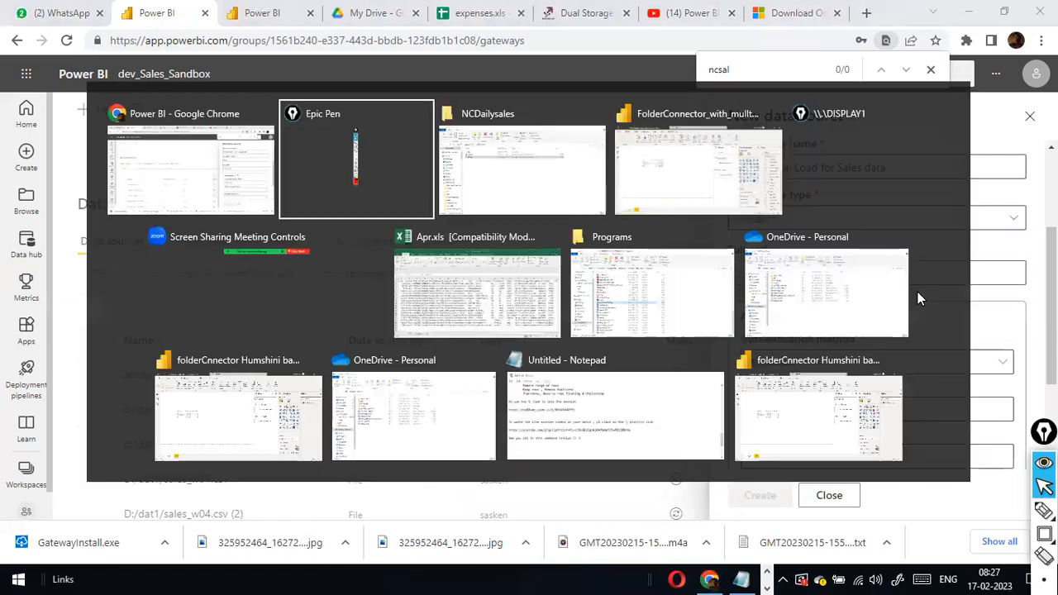
{"action": "key", "text": "alt+Tab"}
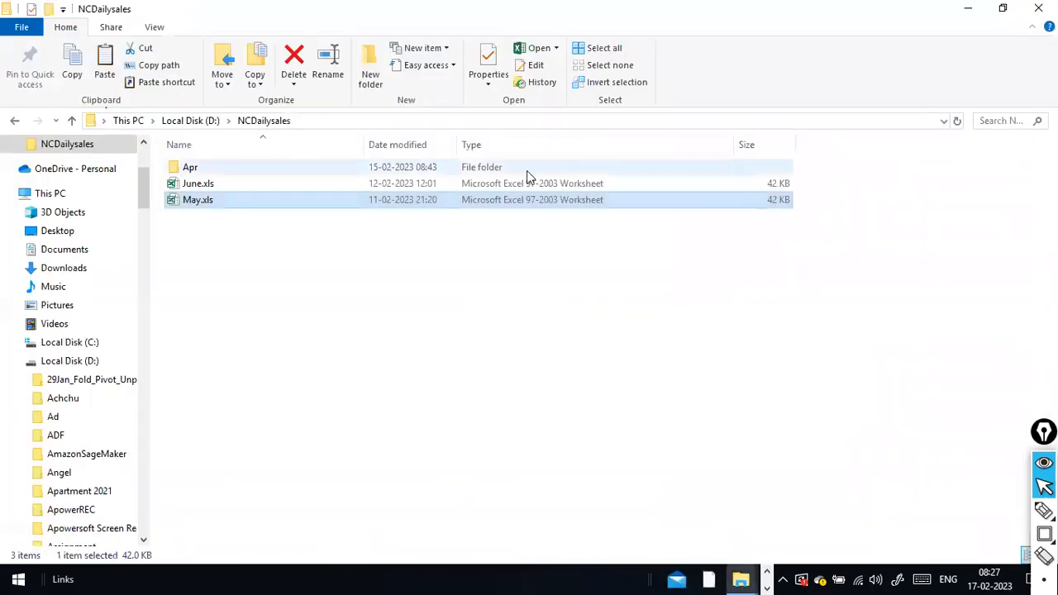
{"action": "left_click", "coordinate": [349, 121]}
{"action": "key", "text": "ctrl+c"}
{"action": "key", "text": "alt+Tab"}
{"action": "key", "text": "ctrl+a"}
{"action": "key", "text": "ctrl+v"}
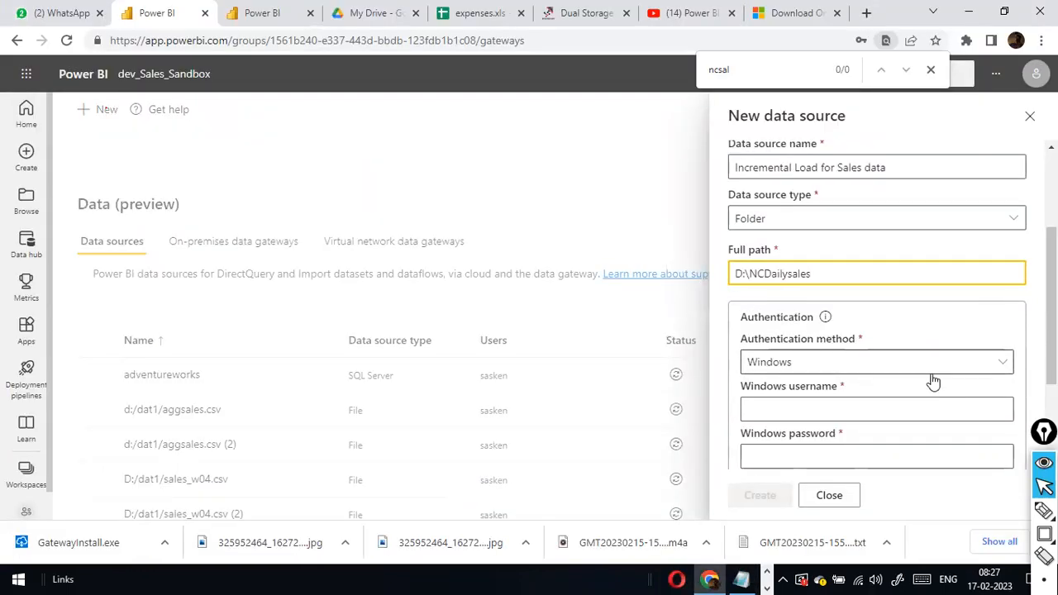
Keep Windows as the authentication method and fill in the Windows username and password with the saved credentials.
{"action": "left_click", "coordinate": [998, 367]}
{"action": "left_click", "coordinate": [951, 390]}
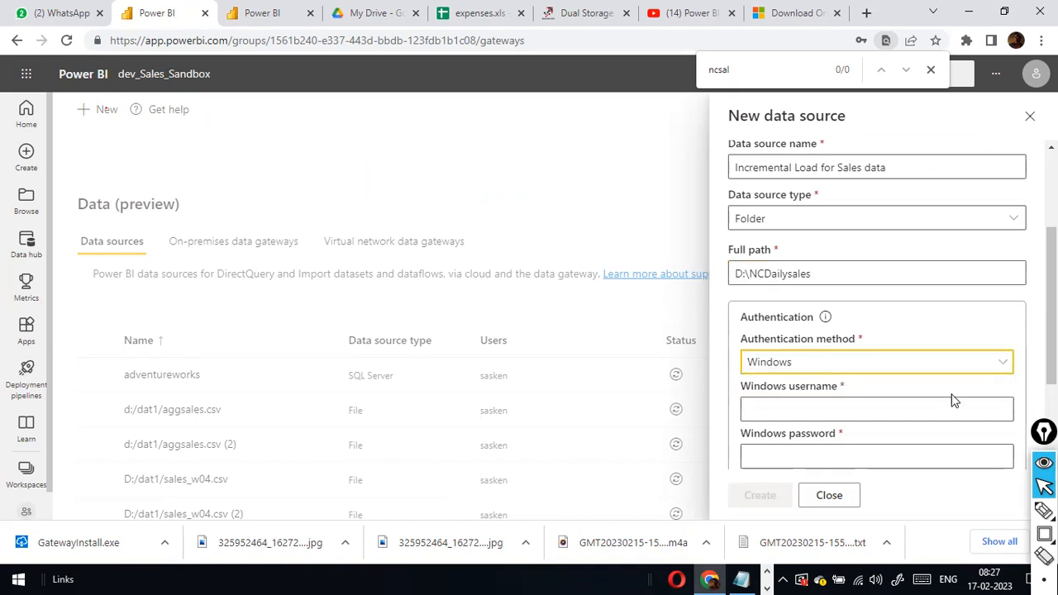
{"action": "left_click", "coordinate": [942, 409]}
{"action": "left_click", "coordinate": [876, 449]}
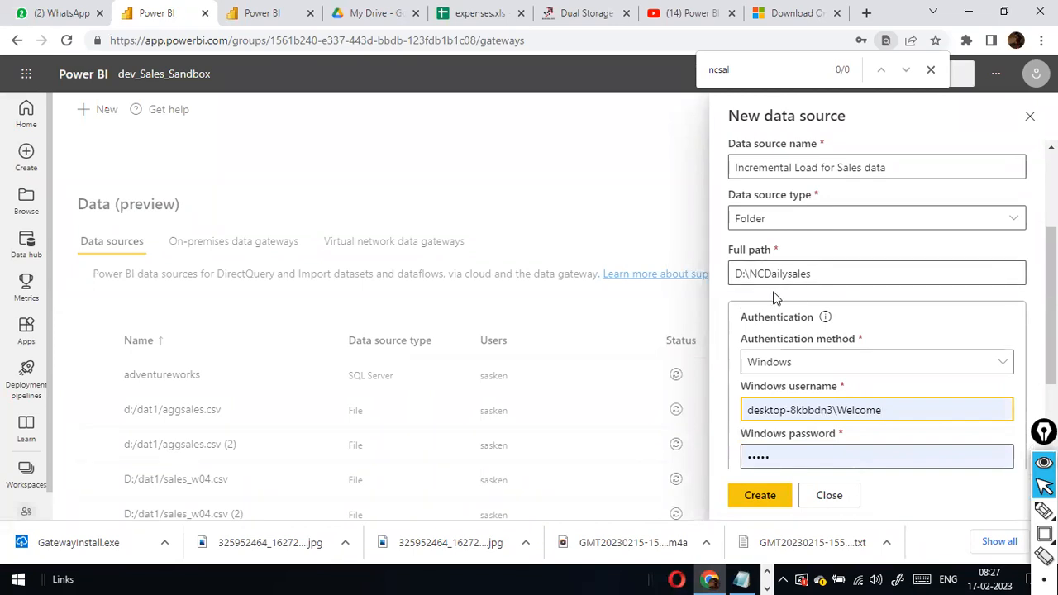
Review the new data source's full path along with its gateway cluster, name and type.
{"action": "left_click_drag", "start_coordinate": [817, 285], "coordinate": [721, 271]}
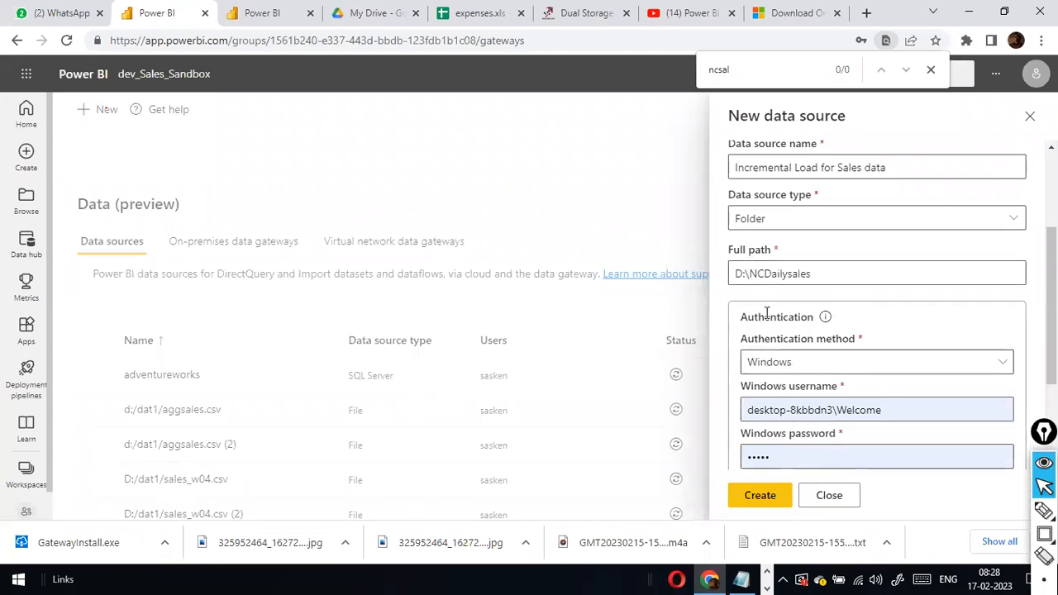
{"action": "left_click_drag", "start_coordinate": [818, 275], "coordinate": [694, 277]}
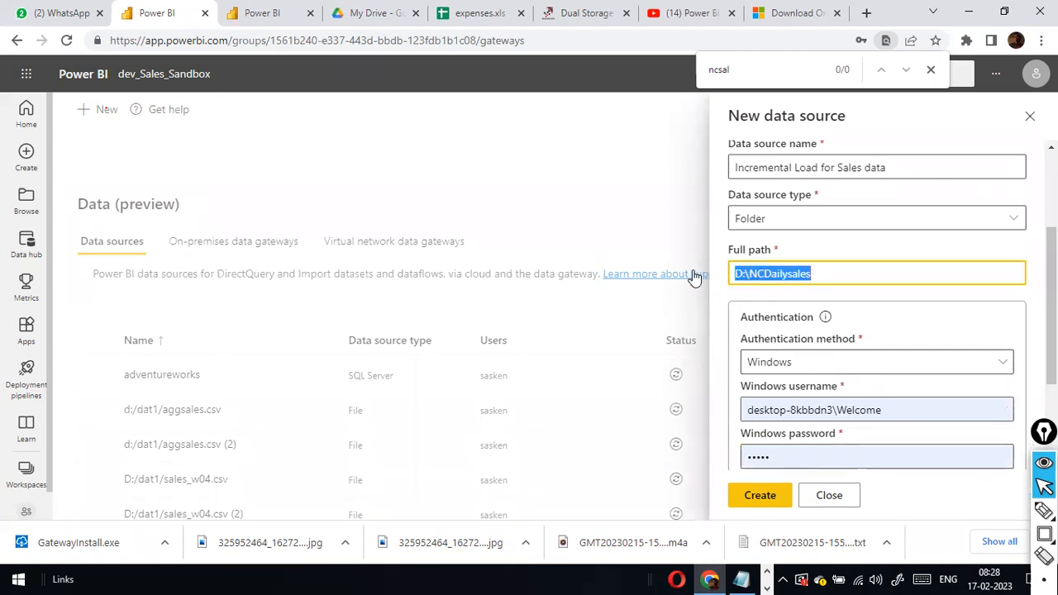
{"action": "left_click", "coordinate": [831, 273]}
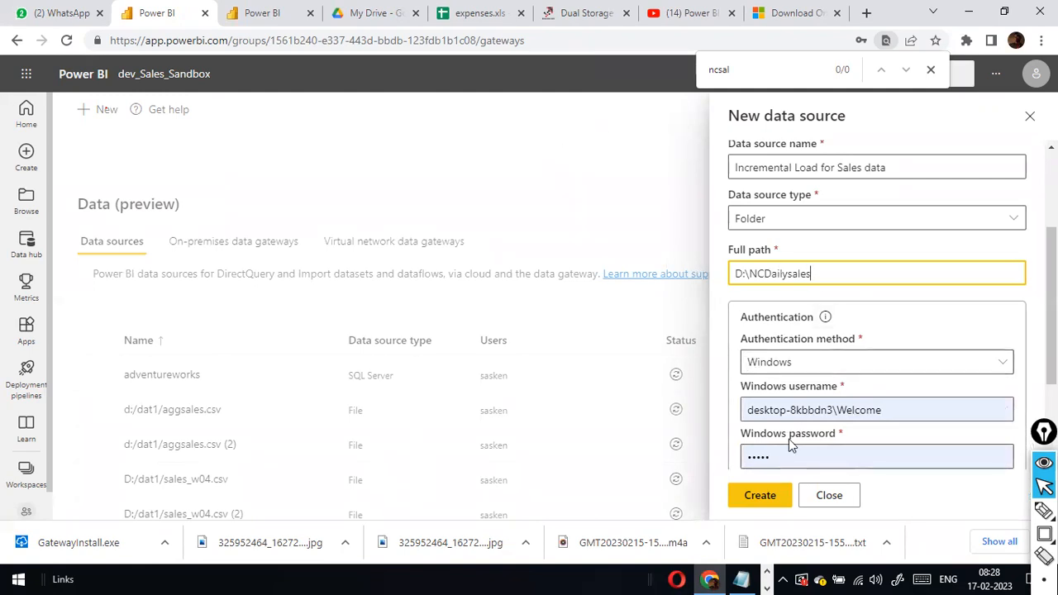
{"action": "left_click_drag", "start_coordinate": [834, 274], "coordinate": [799, 274]}
{"action": "key", "text": "ctrl+a"}
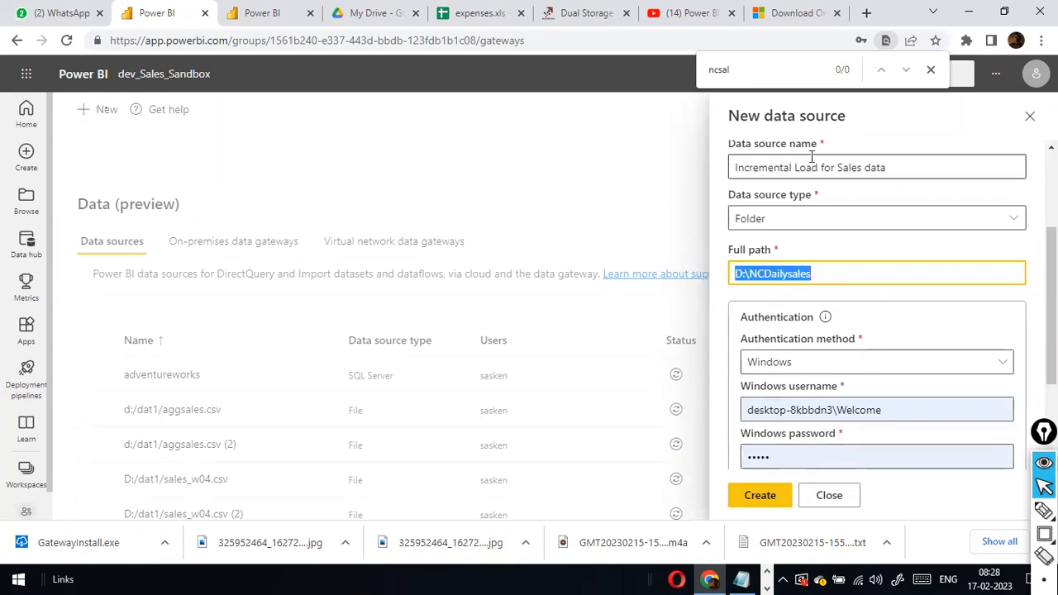
{"action": "scroll", "coordinate": [862, 187], "scroll_direction": "up", "scroll_amount": 3}
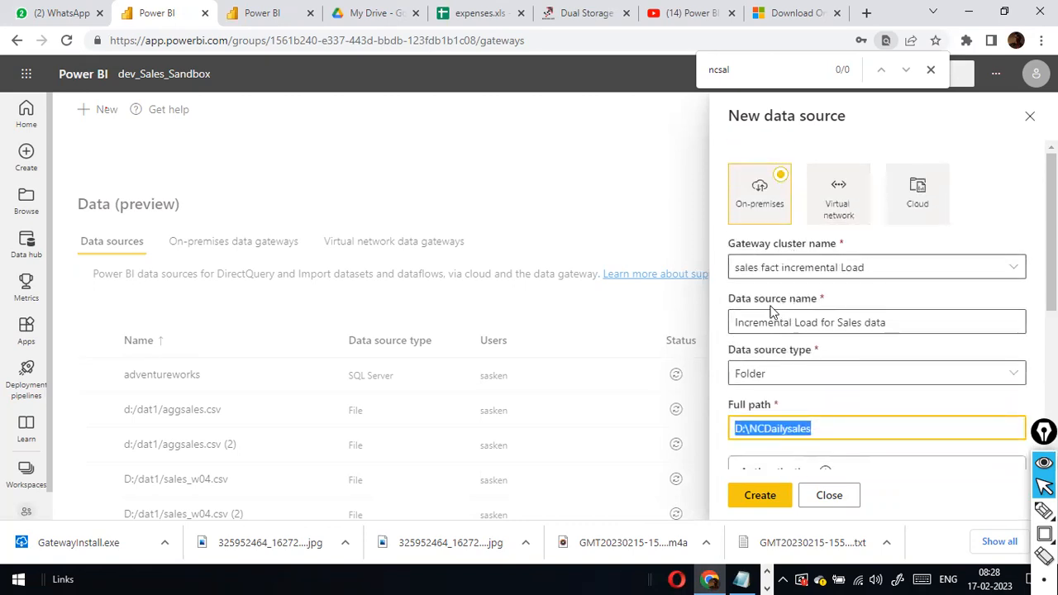
{"action": "scroll", "coordinate": [773, 331], "scroll_direction": "down", "scroll_amount": 3}
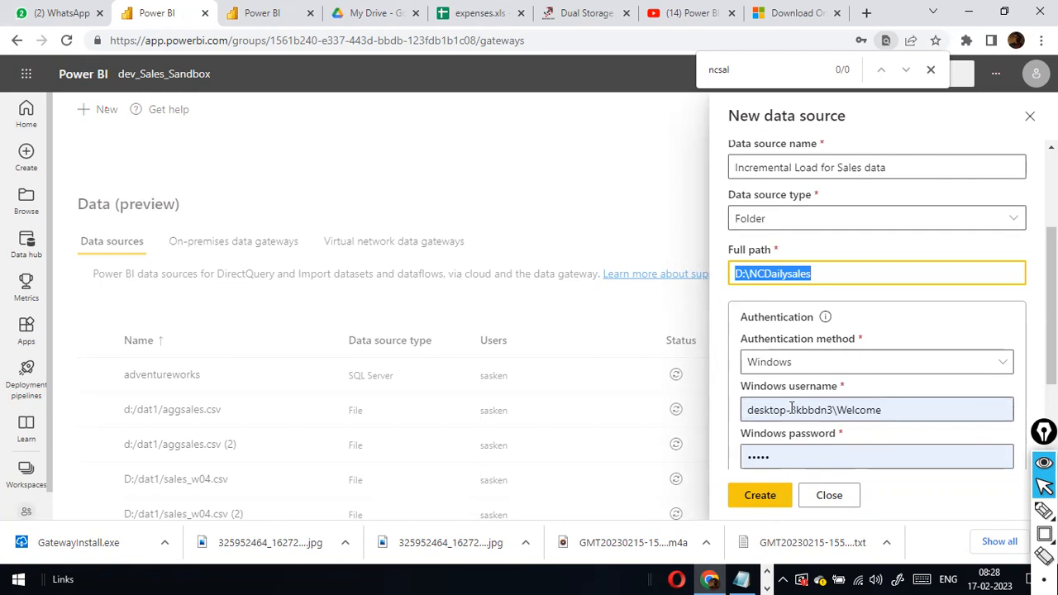
Check the machine name in the Windows username and refill the username and password from the saved credentials.
{"action": "left_click_drag", "start_coordinate": [834, 406], "coordinate": [704, 401]}
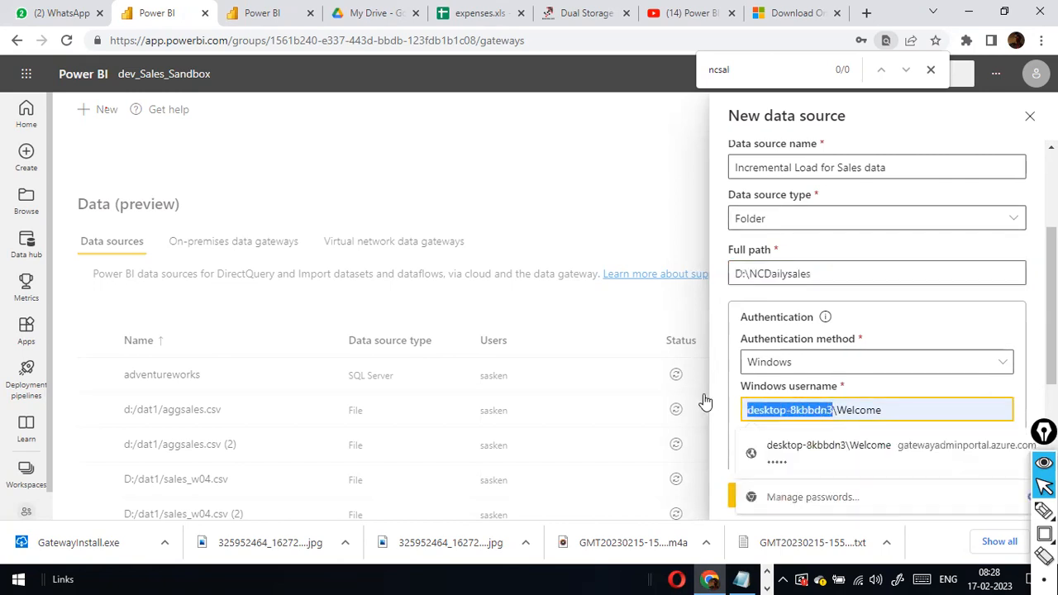
{"action": "left_click", "coordinate": [919, 410]}
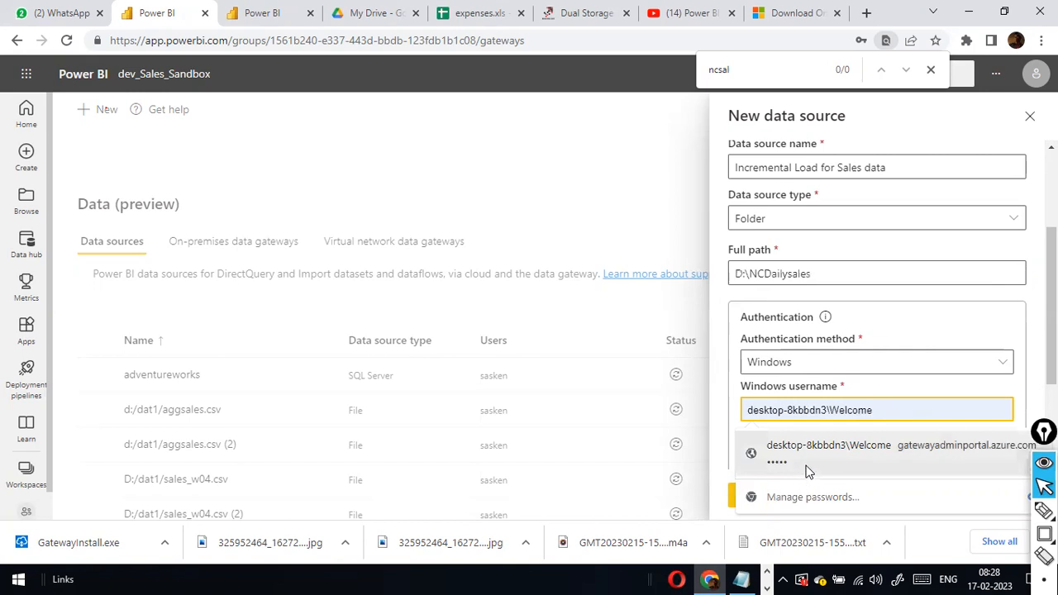
{"action": "left_click", "coordinate": [837, 445]}
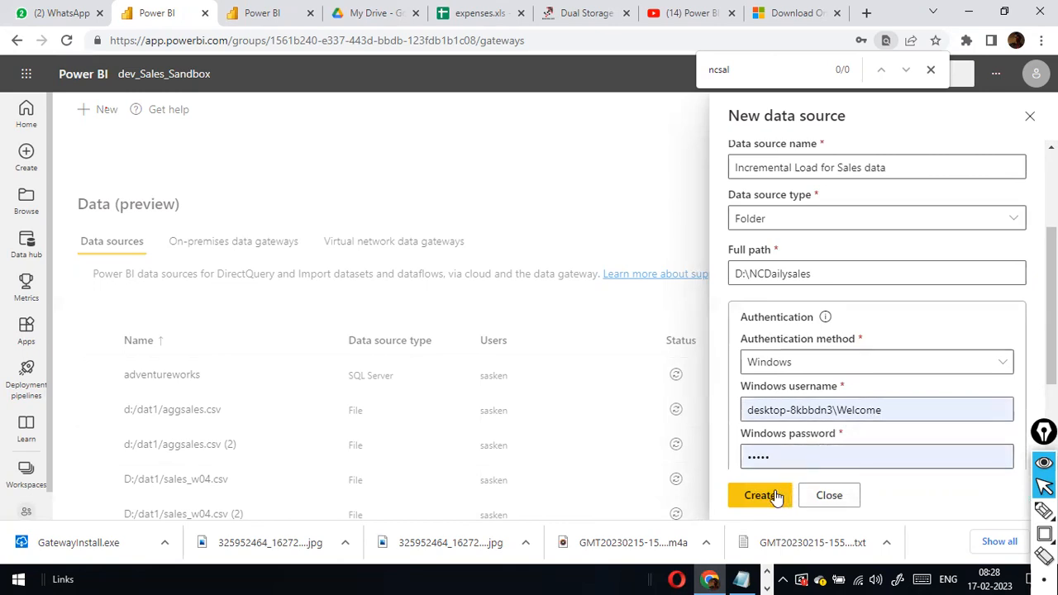
Create the data source on the sales fact incremental Load gateway cluster and close its settings.
{"action": "scroll", "coordinate": [802, 383], "scroll_direction": "up", "scroll_amount": 3}
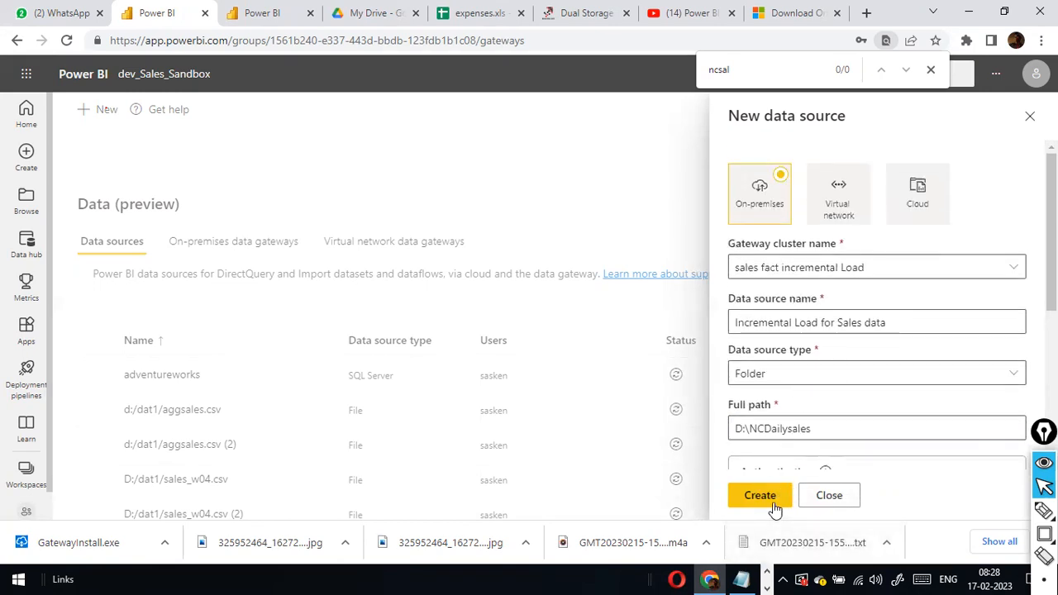
{"action": "left_click", "coordinate": [887, 267]}
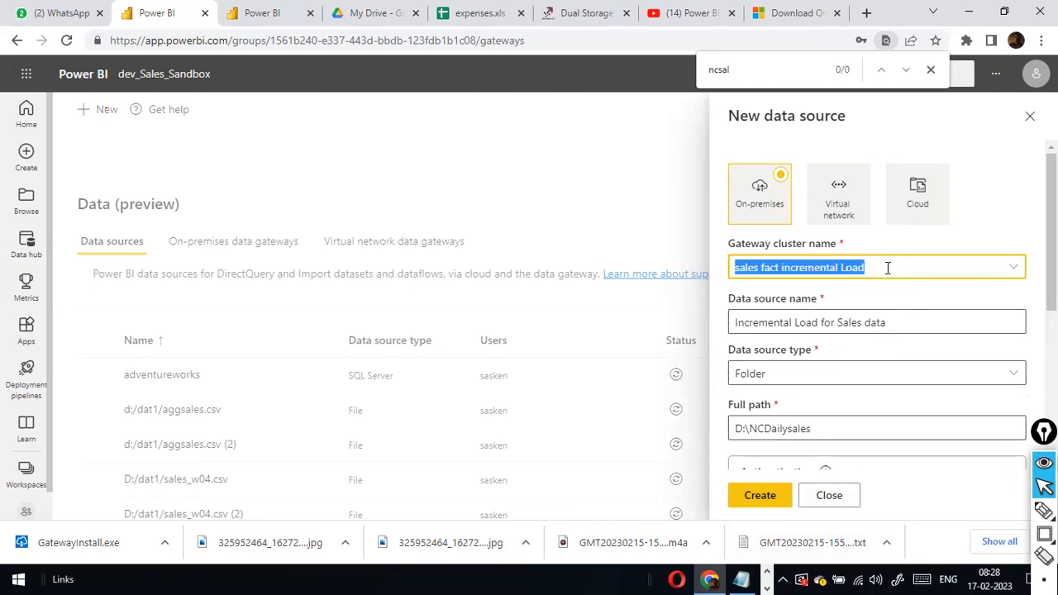
{"action": "left_click", "coordinate": [890, 267]}
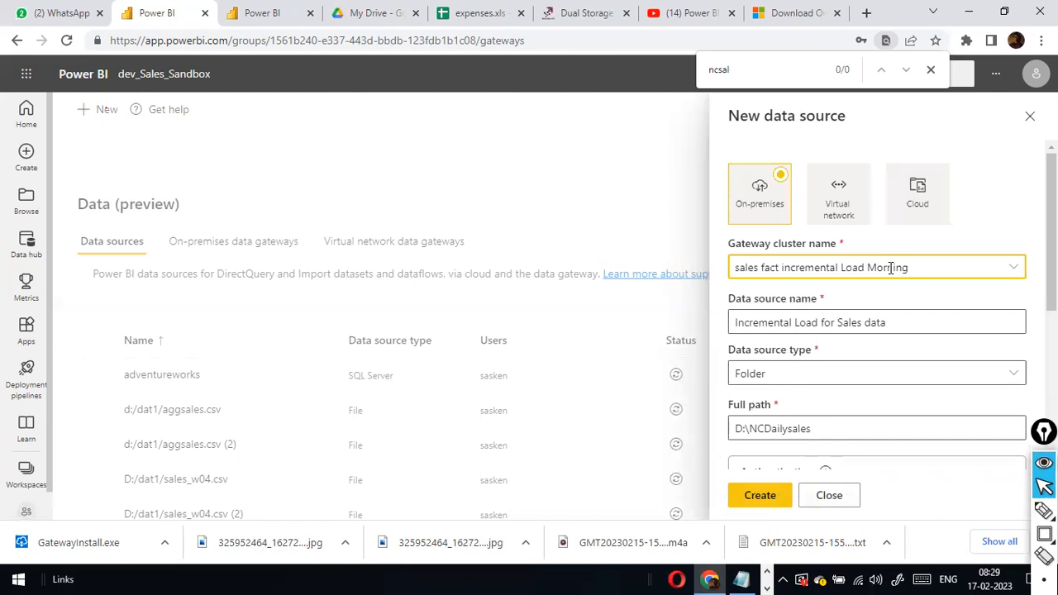
{"action": "left_click", "coordinate": [785, 495]}
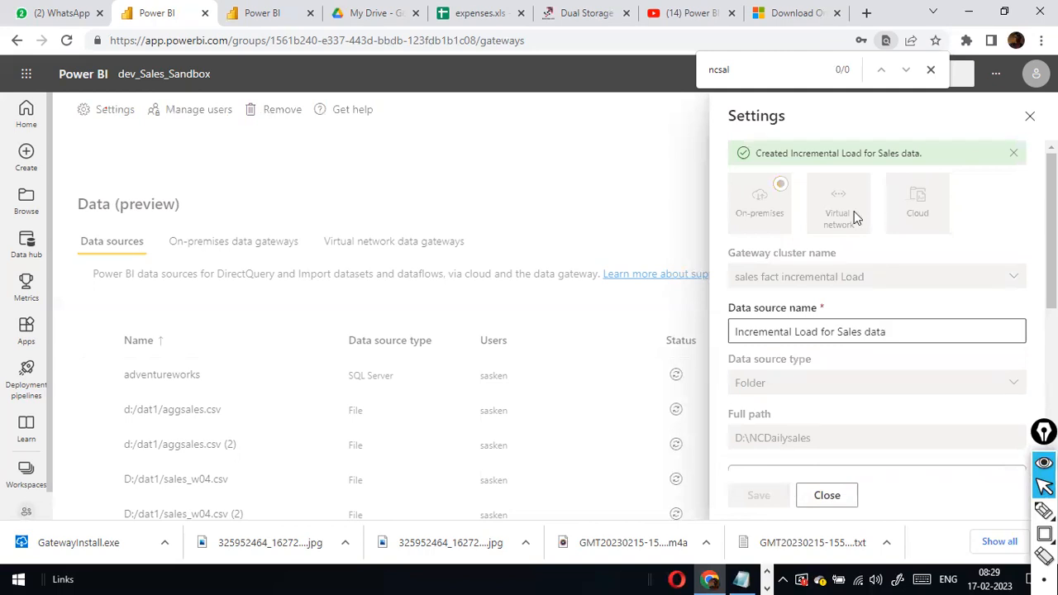
{"action": "left_click", "coordinate": [827, 495]}
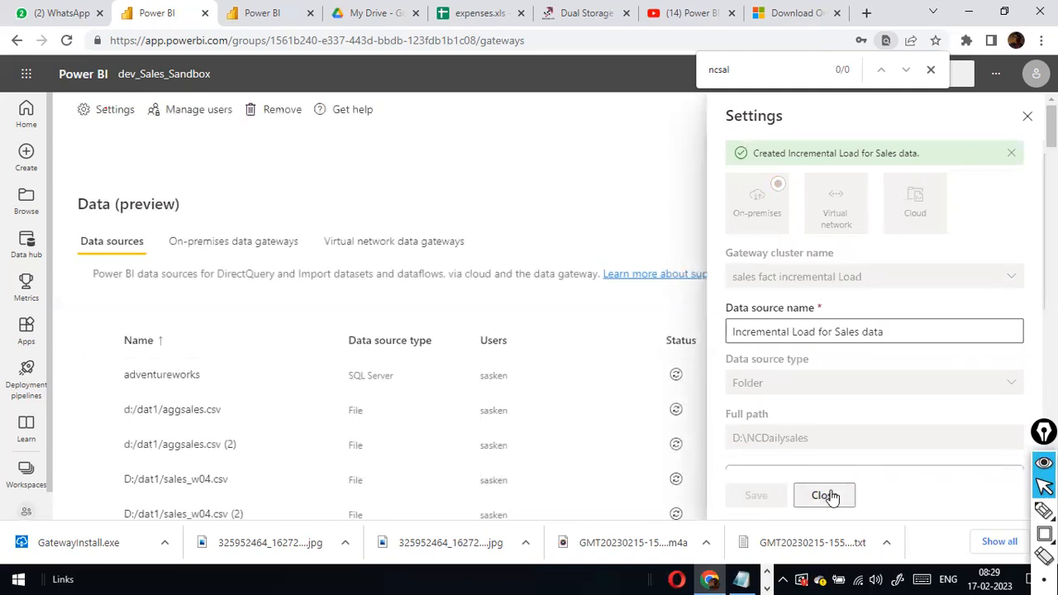
Return to the dev_Sales_Sandbox workspace and open the gateway connection section in the FolderConnector_with_mulltiplesheets dataset's settings.
{"action": "left_click", "coordinate": [25, 516]}
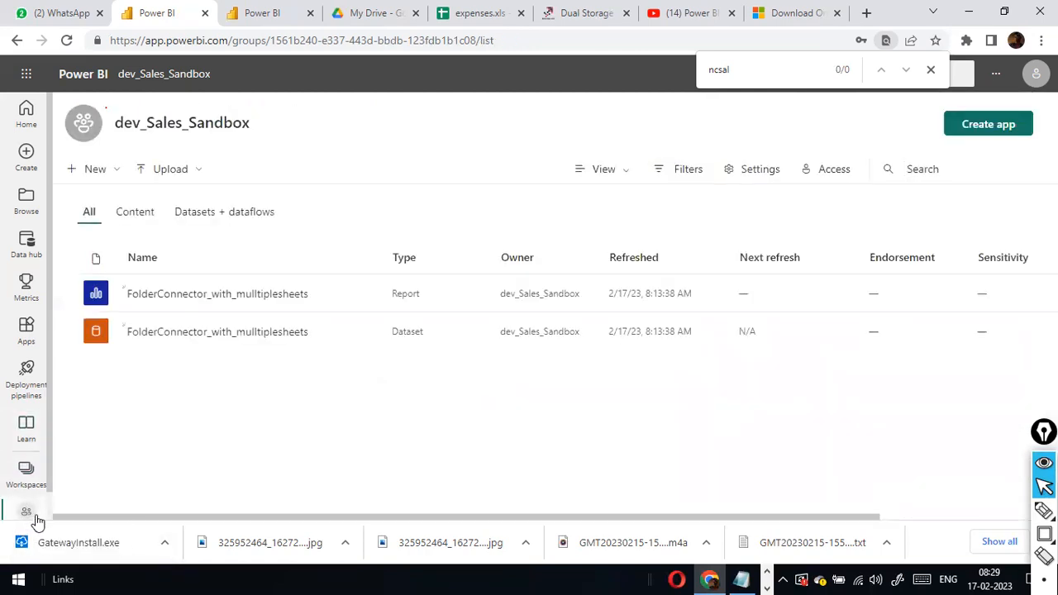
{"action": "mouse_move", "coordinate": [187, 324]}
{"action": "left_click", "coordinate": [364, 339]}
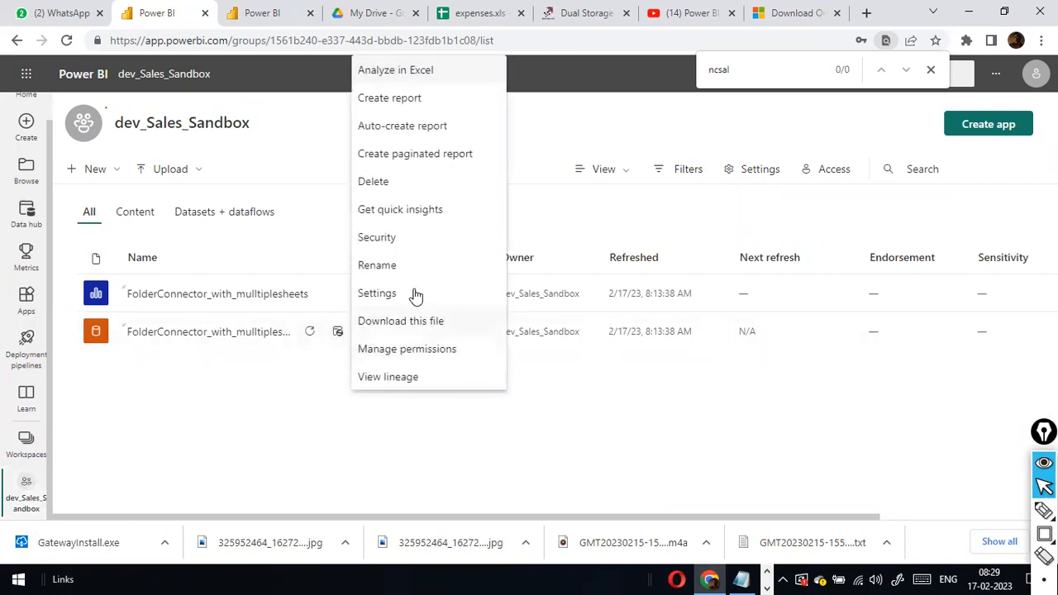
{"action": "left_click", "coordinate": [415, 294]}
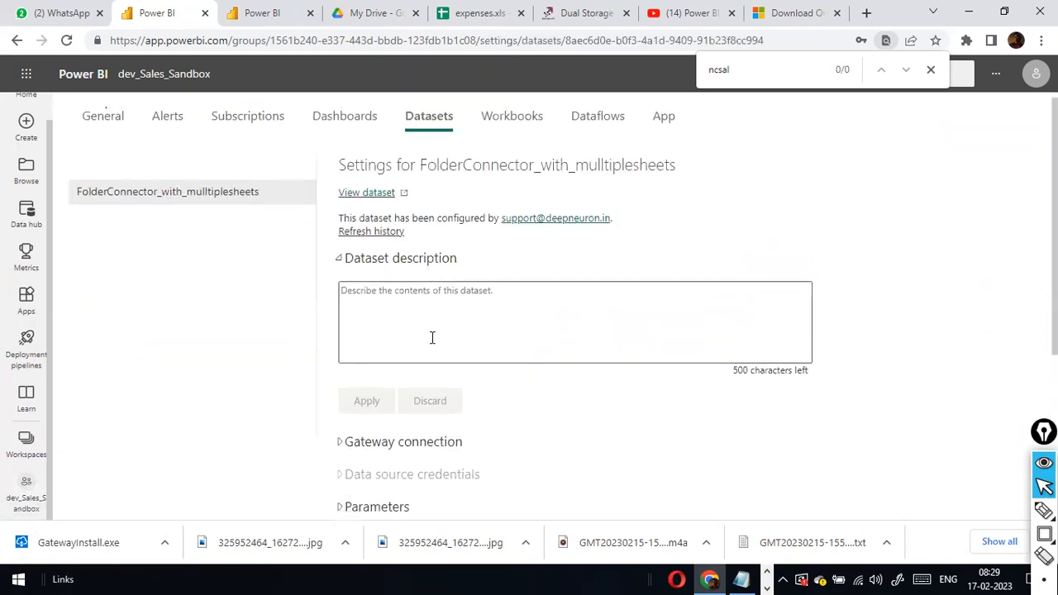
{"action": "scroll", "coordinate": [380, 302], "scroll_direction": "down", "scroll_amount": 3}
{"action": "left_click", "coordinate": [344, 223]}
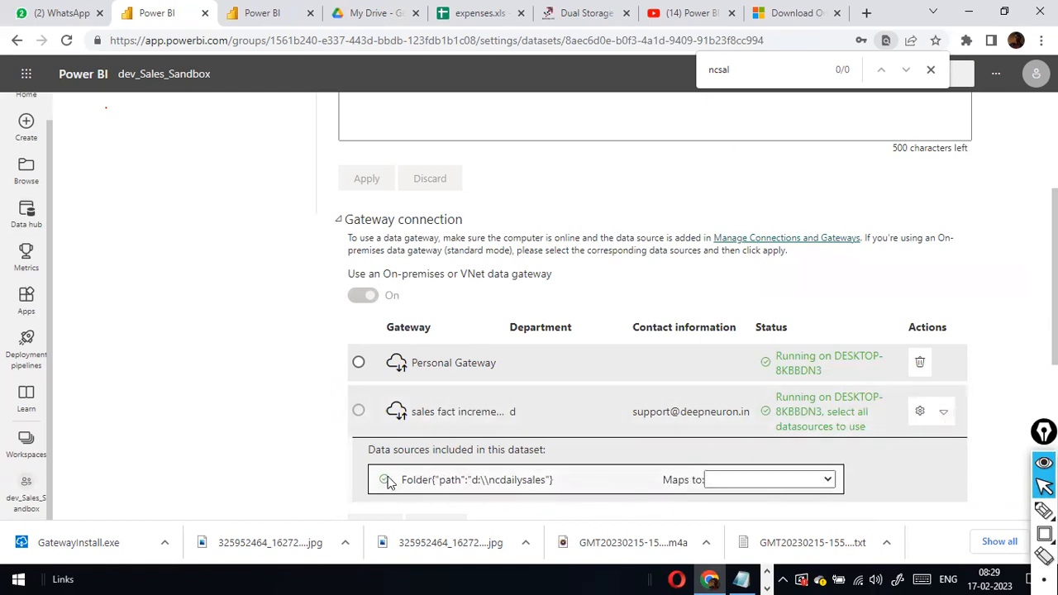
Map the dataset's d:\ncdailysales folder source to Incremental Load for Sales data on the sales fact incremental Load gateway.
{"action": "left_click", "coordinate": [827, 482]}
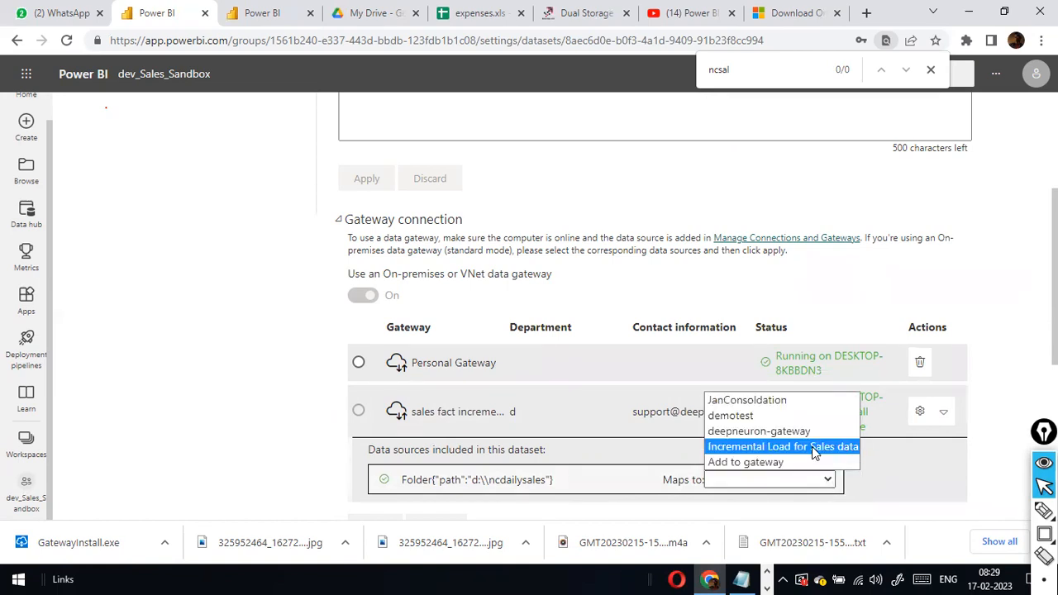
{"action": "left_click", "coordinate": [811, 446]}
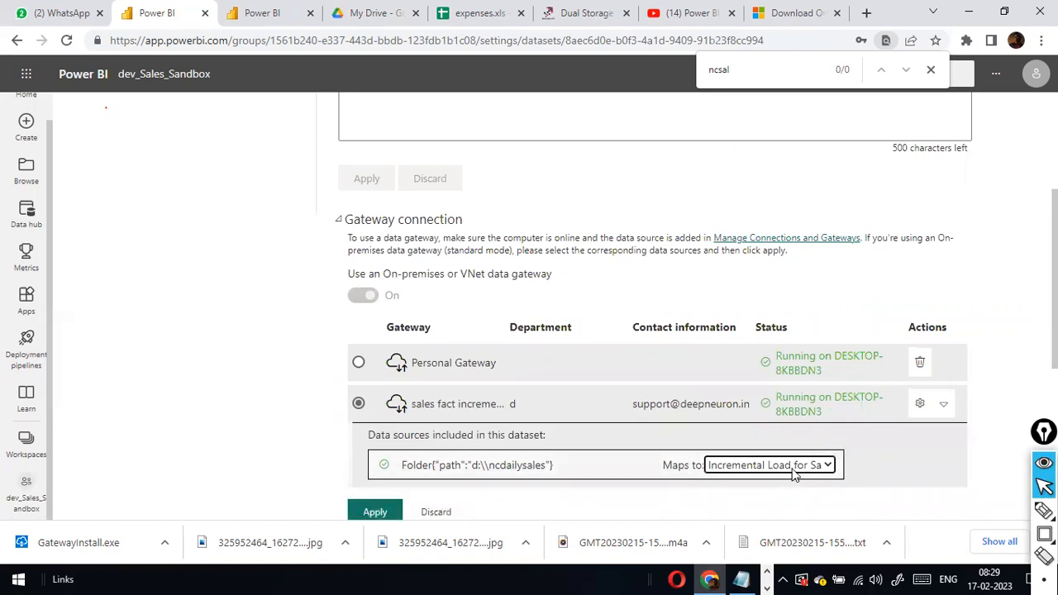
{"action": "left_click", "coordinate": [829, 467]}
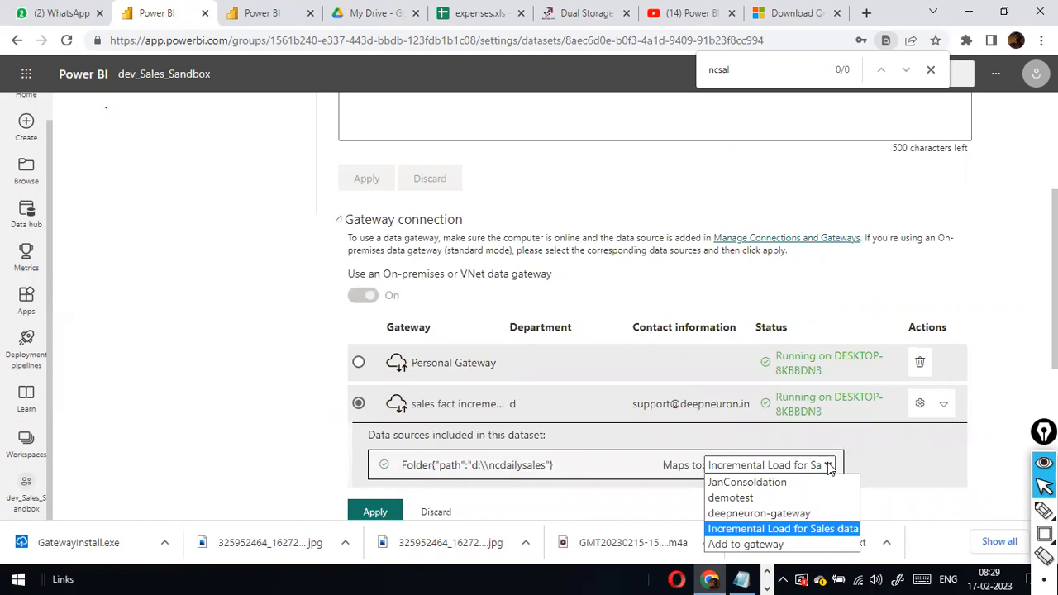
{"action": "left_click", "coordinate": [829, 467]}
{"action": "scroll", "coordinate": [959, 370], "scroll_direction": "down", "scroll_amount": 3}
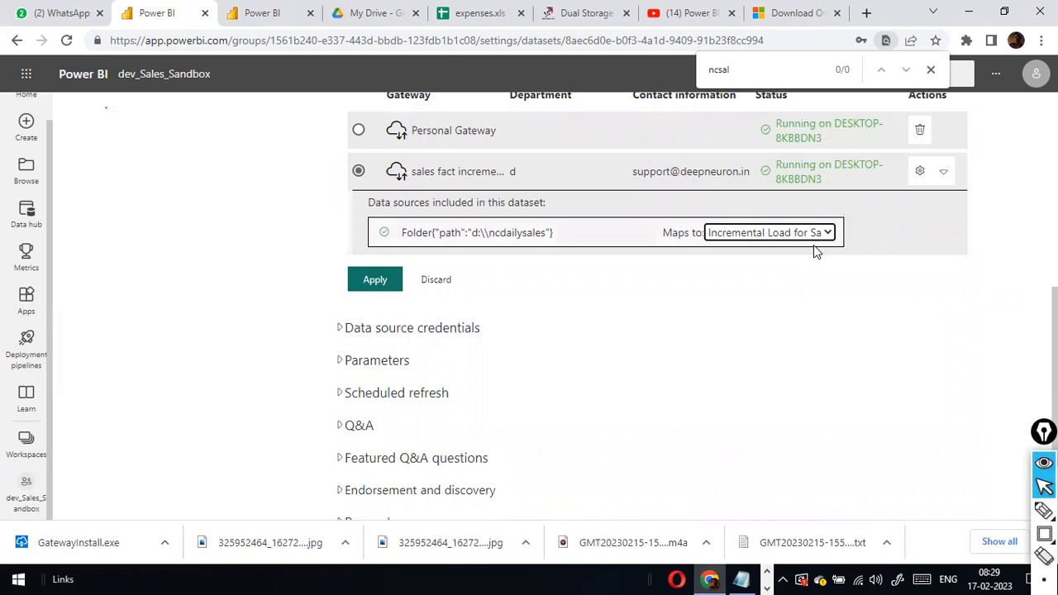
Apply the dataset's gateway connection and turn on its scheduled refresh.
{"action": "left_click", "coordinate": [361, 282]}
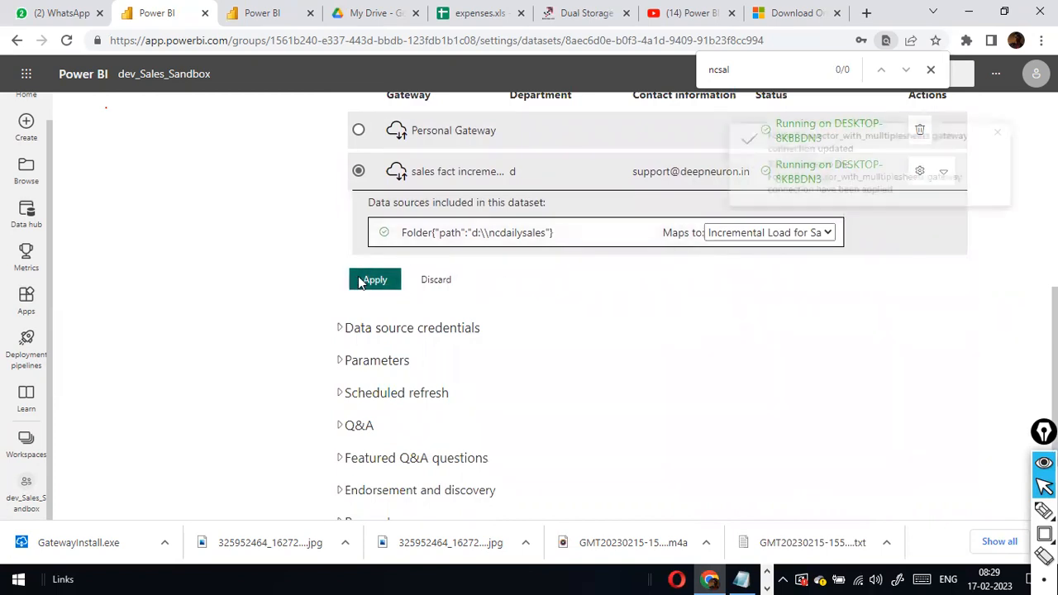
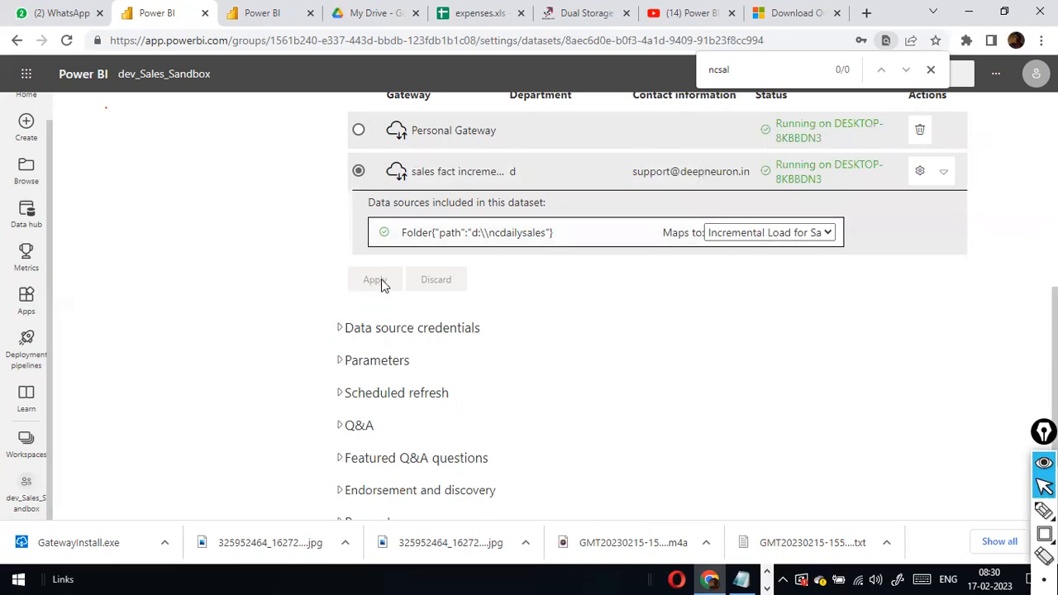
{"action": "scroll", "coordinate": [566, 293], "scroll_direction": "down", "scroll_amount": 2}
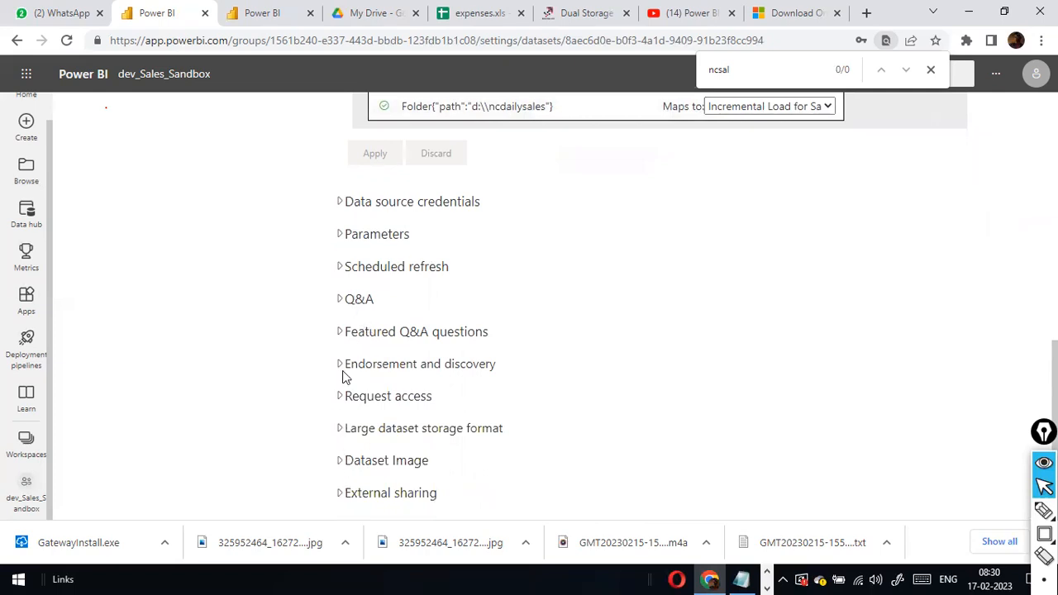
{"action": "left_click", "coordinate": [337, 270]}
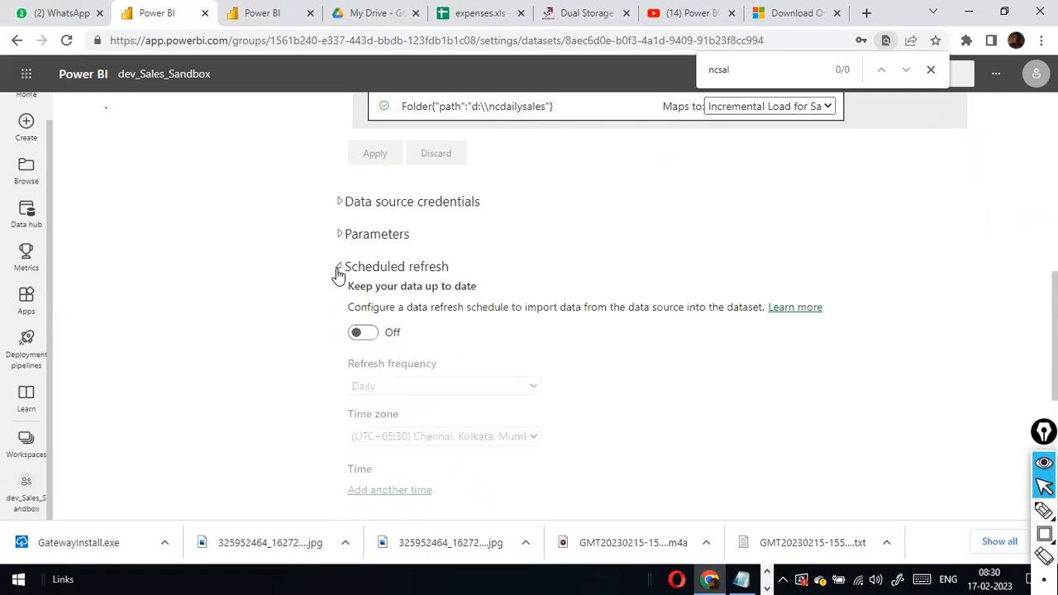
{"action": "left_click", "coordinate": [357, 334]}
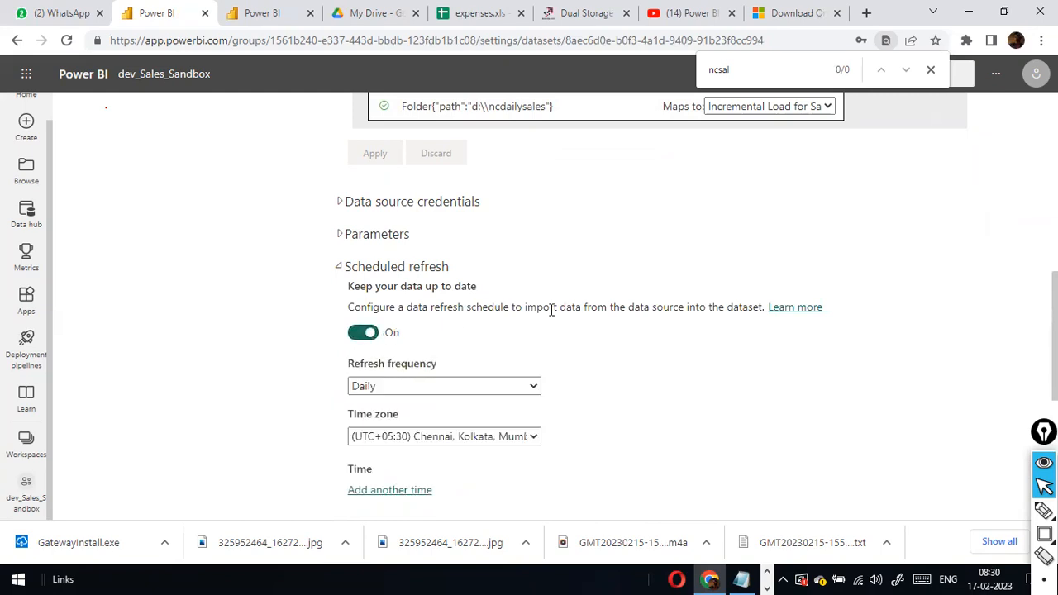
{"action": "scroll", "coordinate": [551, 310], "scroll_direction": "down", "scroll_amount": 2}
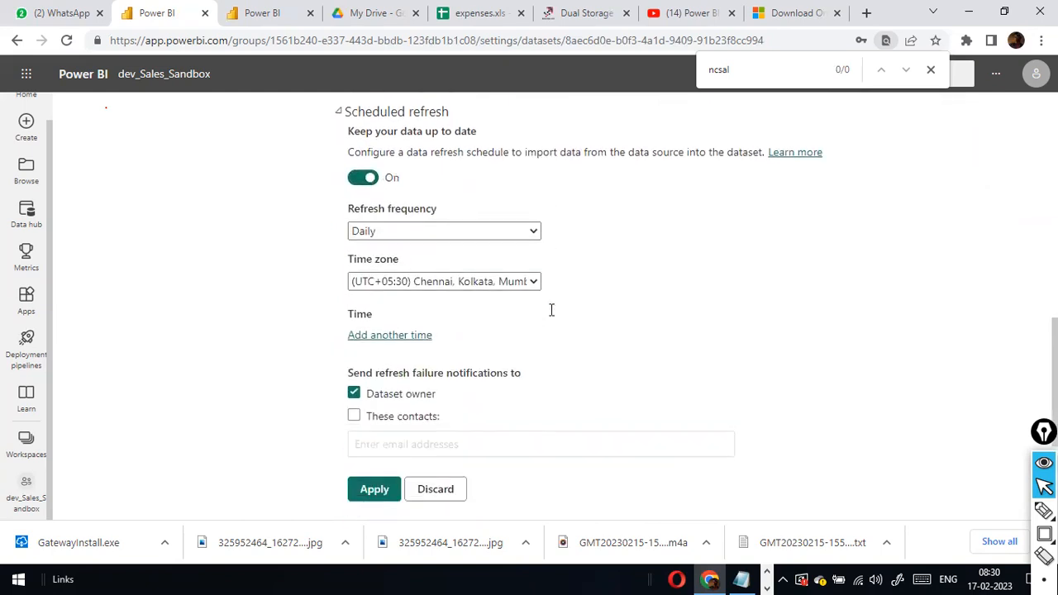
Add a refresh time of 8:30 AM to the daily refresh schedule.
{"action": "left_click", "coordinate": [404, 337]}
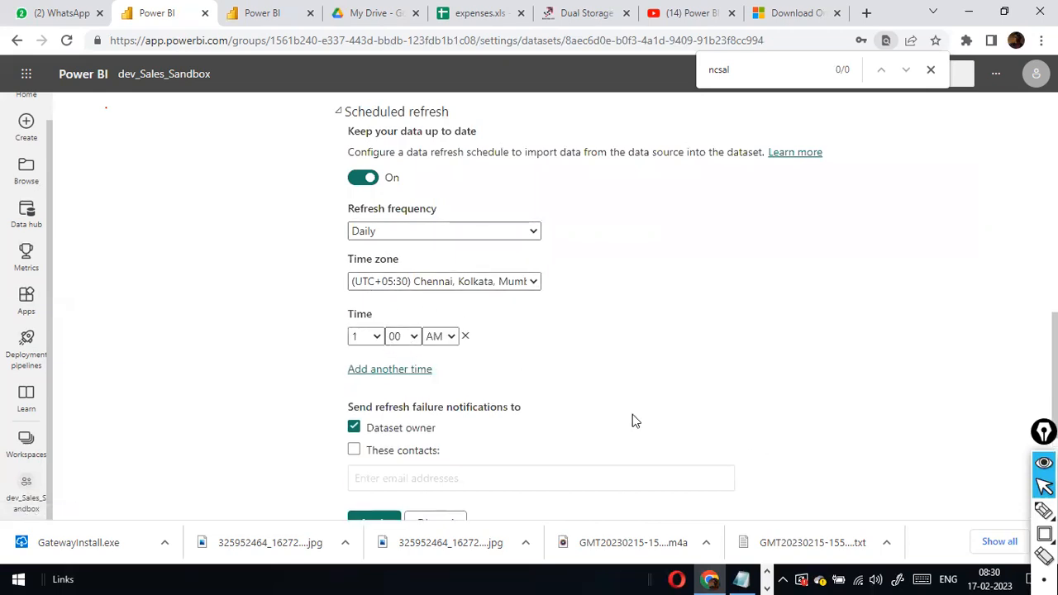
{"action": "left_click", "coordinate": [376, 336]}
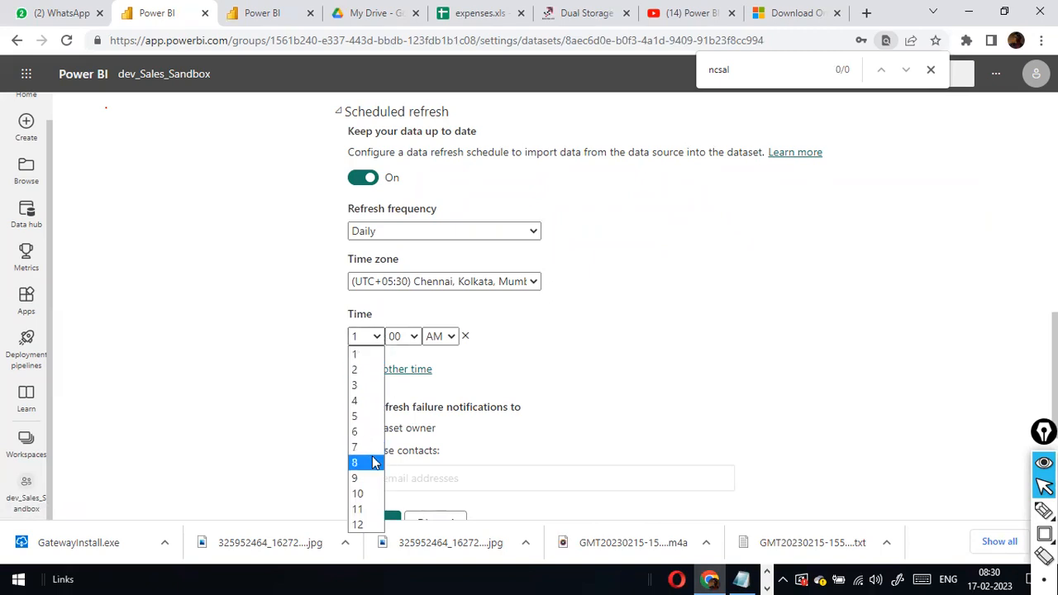
{"action": "left_click", "coordinate": [368, 462]}
{"action": "left_click", "coordinate": [407, 341]}
{"action": "left_click", "coordinate": [402, 370]}
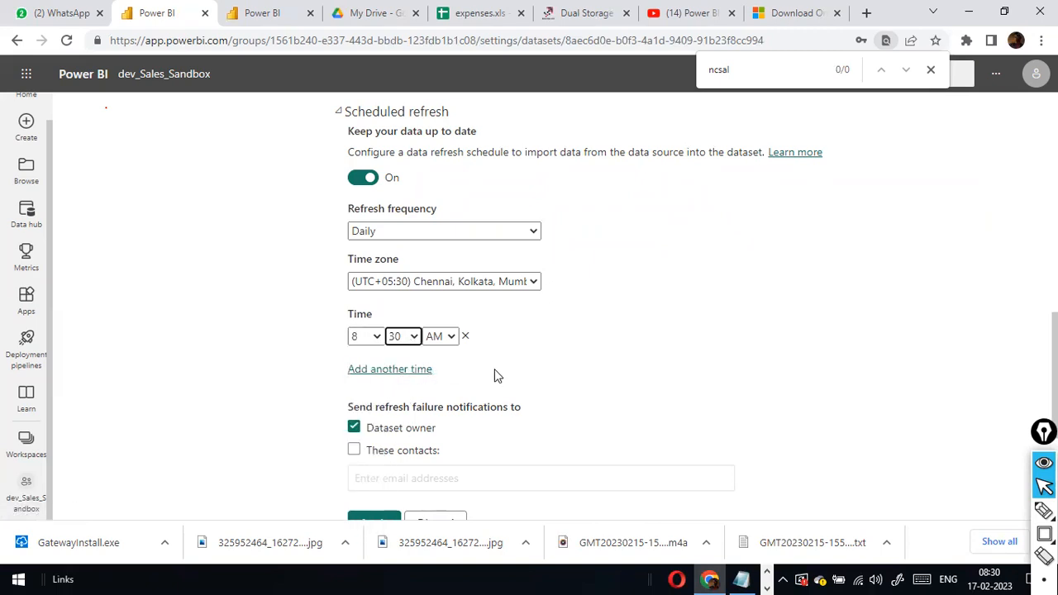
Change the scheduled refresh time to 9:00 AM and apply the refresh schedule.
{"action": "left_click", "coordinate": [413, 337]}
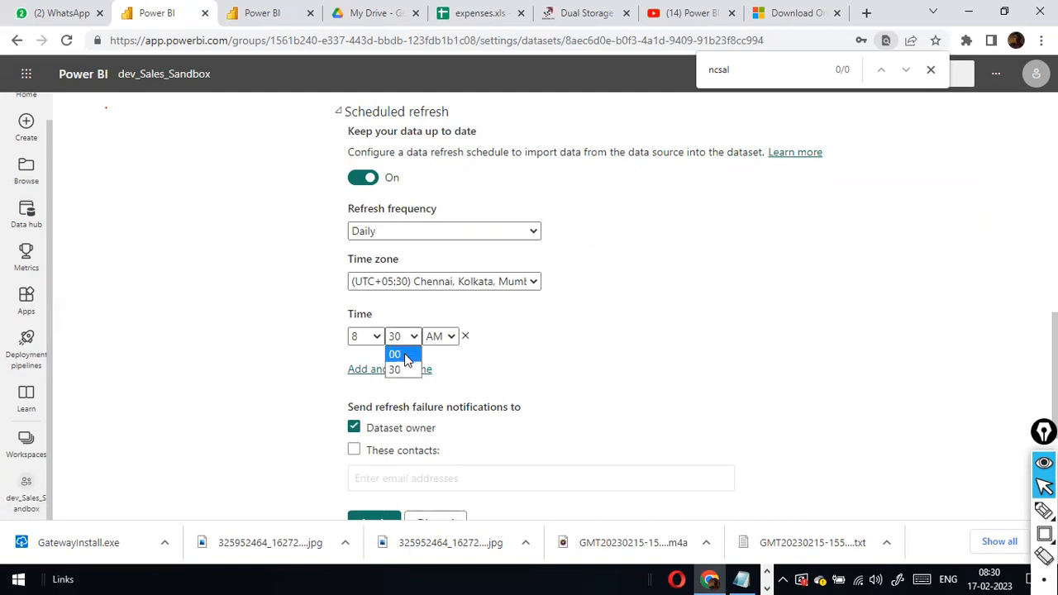
{"action": "left_click", "coordinate": [366, 337]}
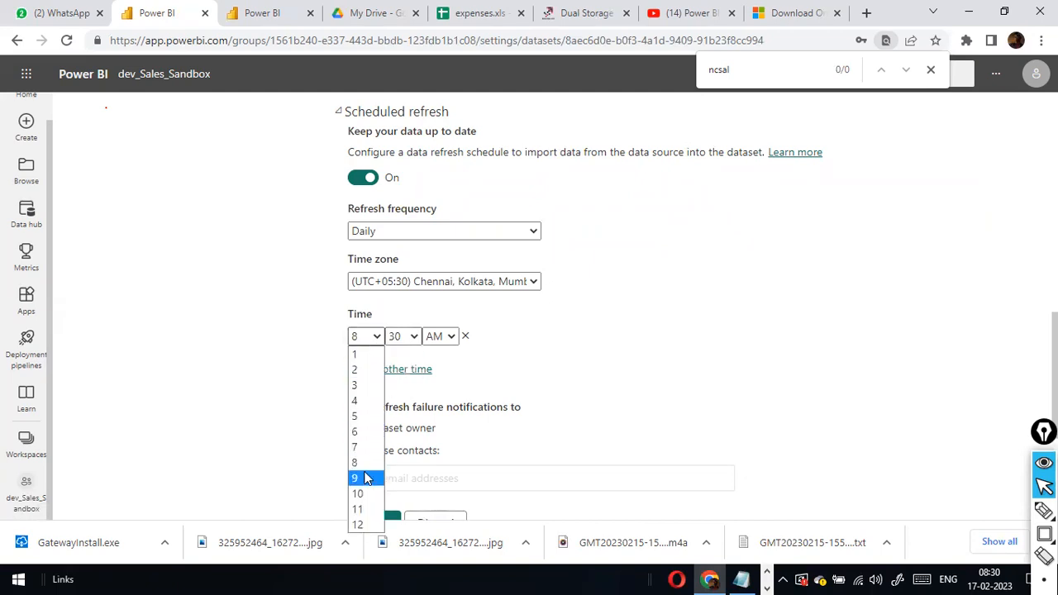
{"action": "left_click", "coordinate": [367, 477]}
{"action": "left_click", "coordinate": [412, 337]}
{"action": "left_click", "coordinate": [409, 355]}
{"action": "scroll", "coordinate": [456, 393], "scroll_direction": "down", "scroll_amount": 3}
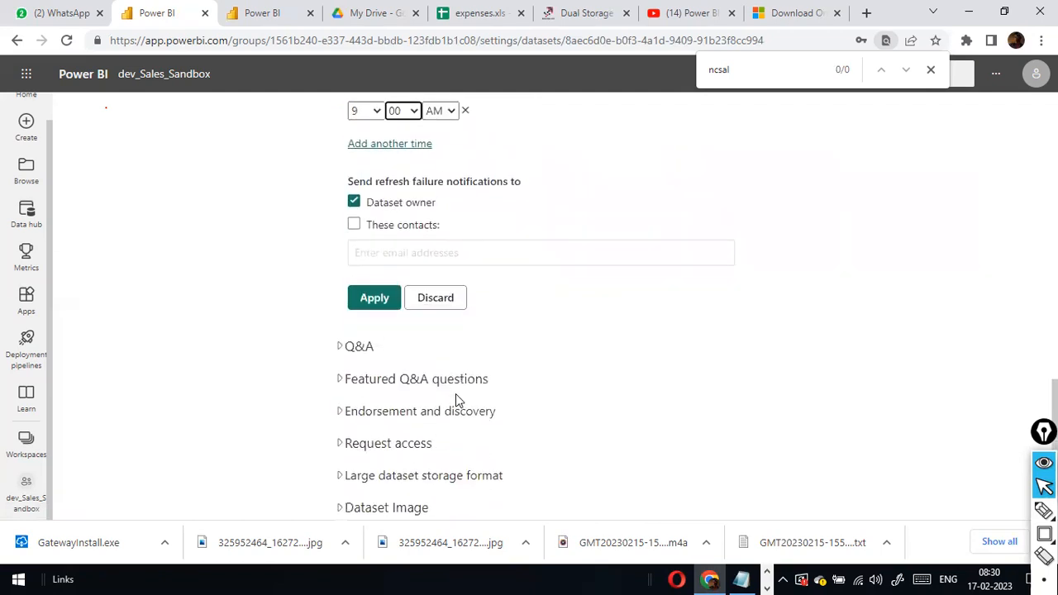
{"action": "left_click", "coordinate": [377, 300]}
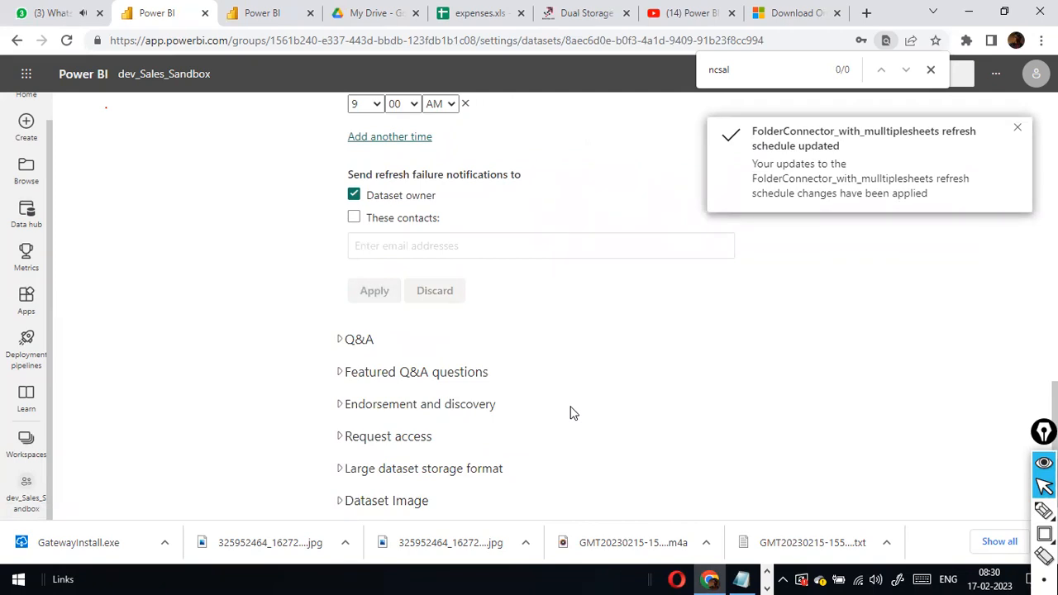
Compare the files in the local NCDailysales folder with the dataset's mapped gateway folder source and refresh schedule.
{"action": "key", "text": "alt+Tab"}
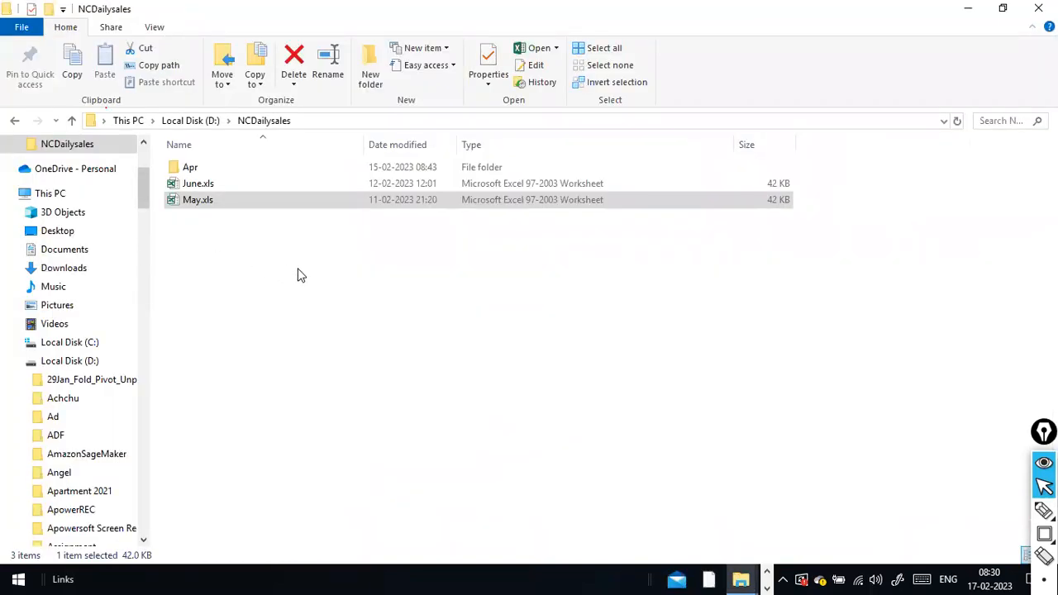
{"action": "key", "text": "alt+Tab"}
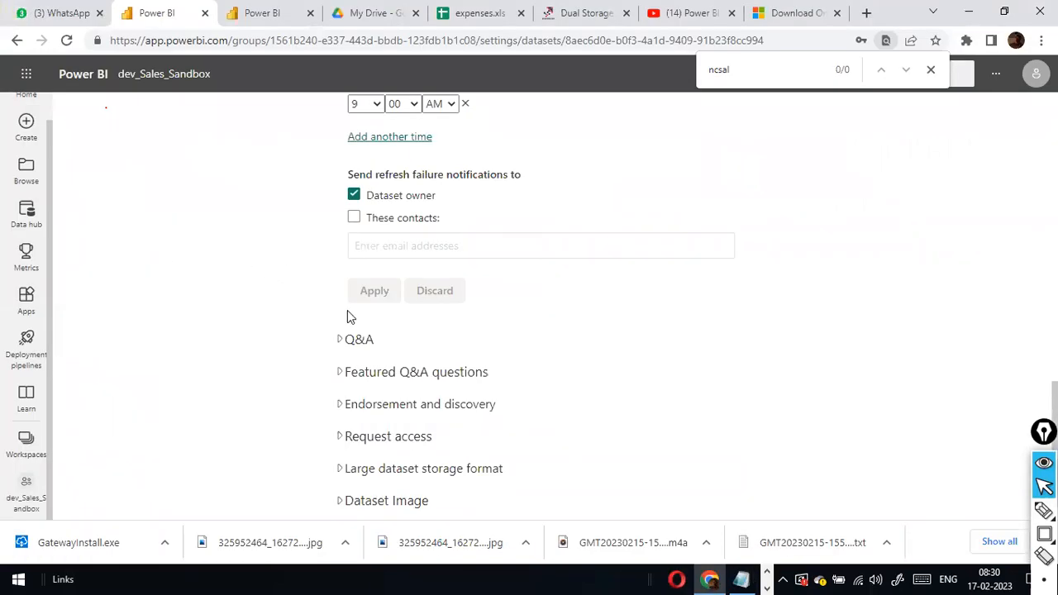
{"action": "key", "text": "alt+Tab"}
{"action": "key", "text": "alt+Tab"}
{"action": "key", "text": "alt+Tab"}
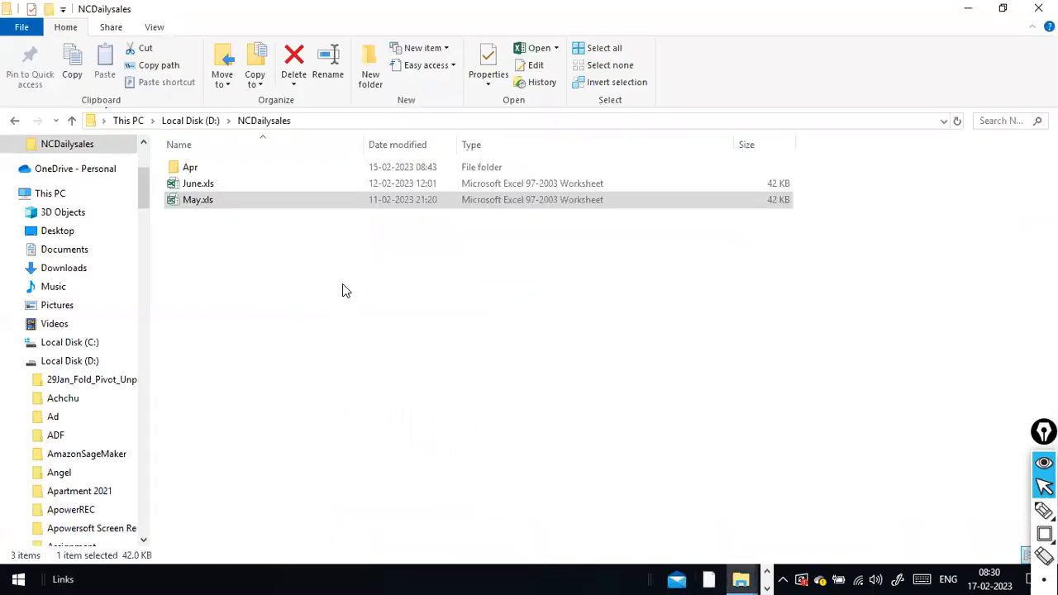
{"action": "key", "text": "alt+Tab"}
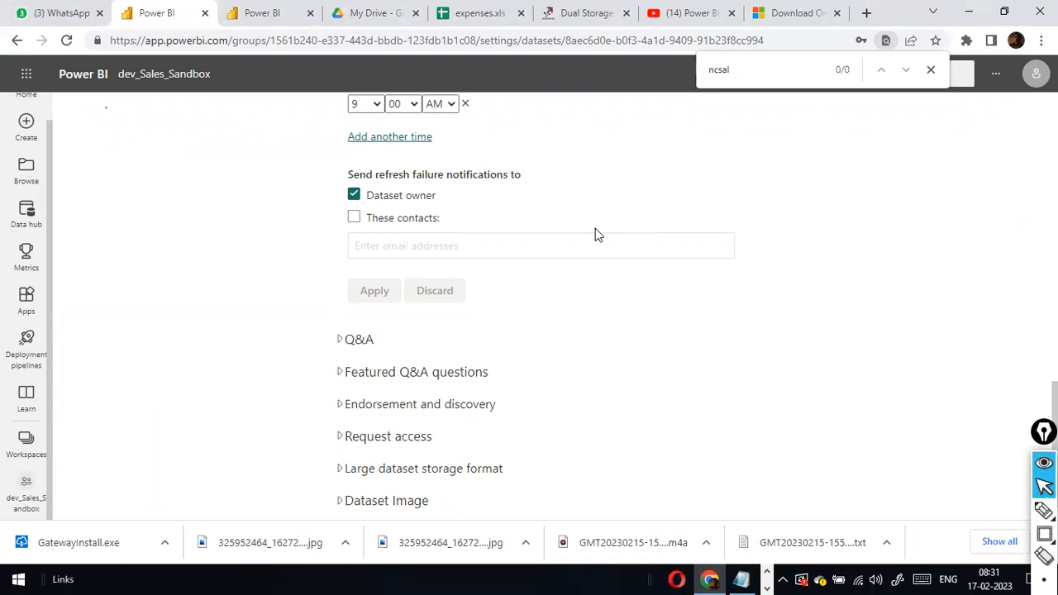
{"action": "scroll", "coordinate": [595, 234], "scroll_direction": "up", "scroll_amount": 6}
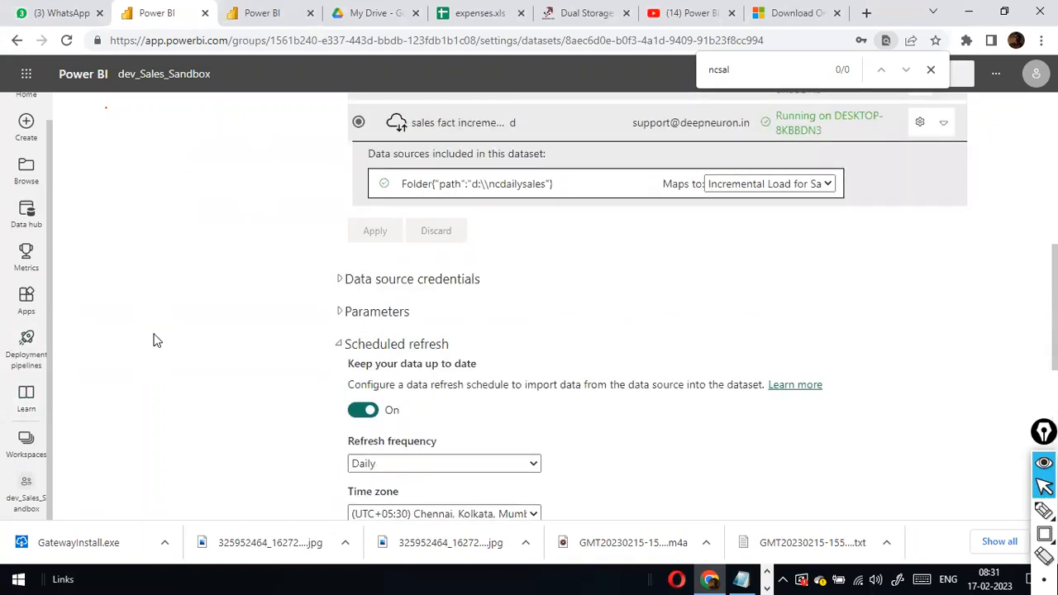
{"action": "key", "text": "alt+Tab"}
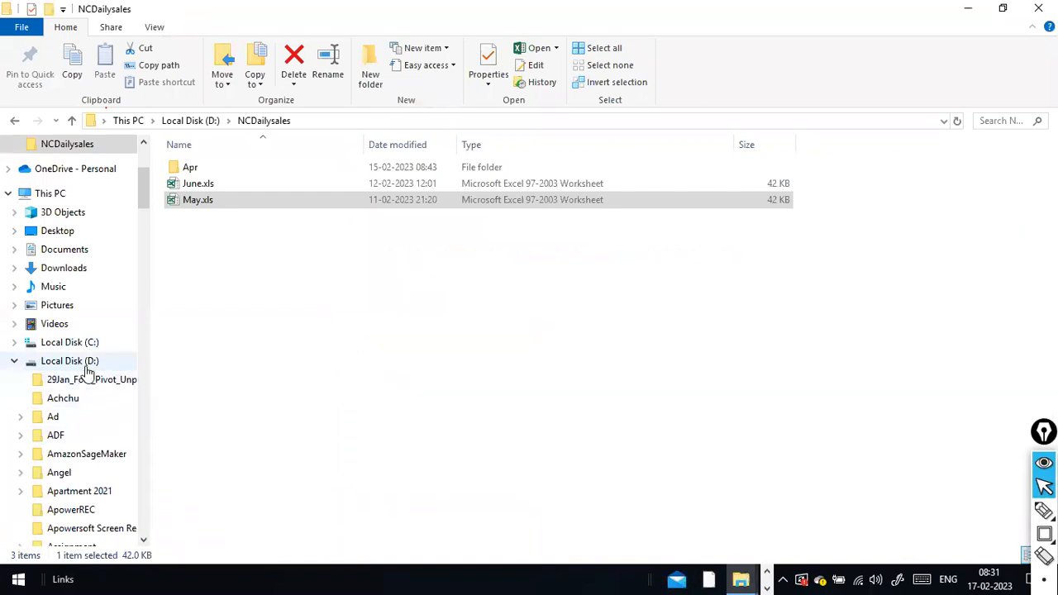
{"action": "key", "text": "alt+Tab"}
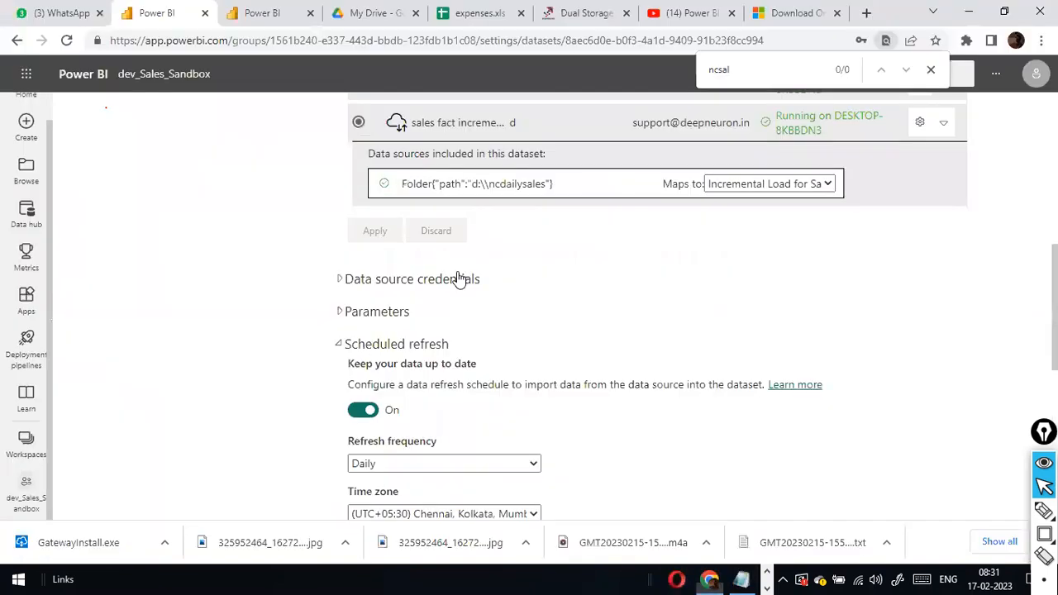
{"action": "scroll", "coordinate": [513, 458], "scroll_direction": "down", "scroll_amount": 2}
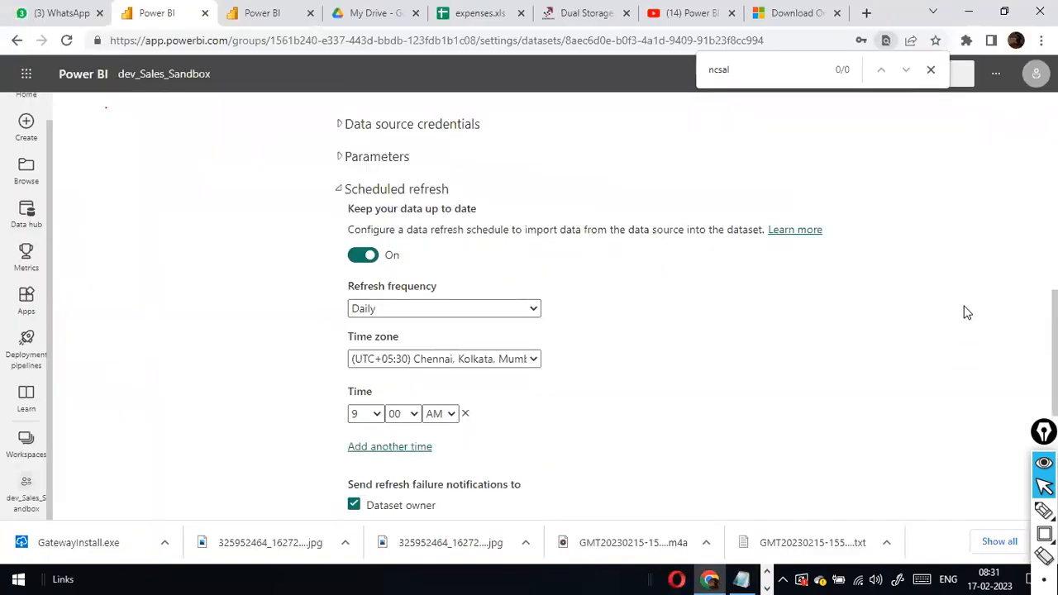
Switch to File Explorer and copy Feb.csv from the stu folder on Local Disk (D:).
{"action": "key", "text": "alt+Tab"}
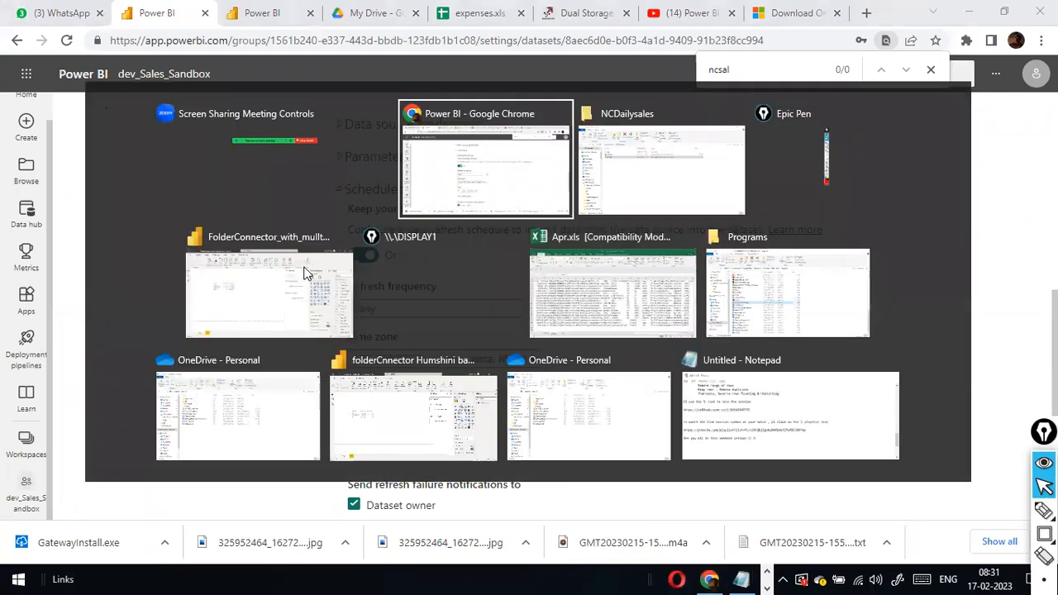
{"action": "key", "text": "alt+Tab"}
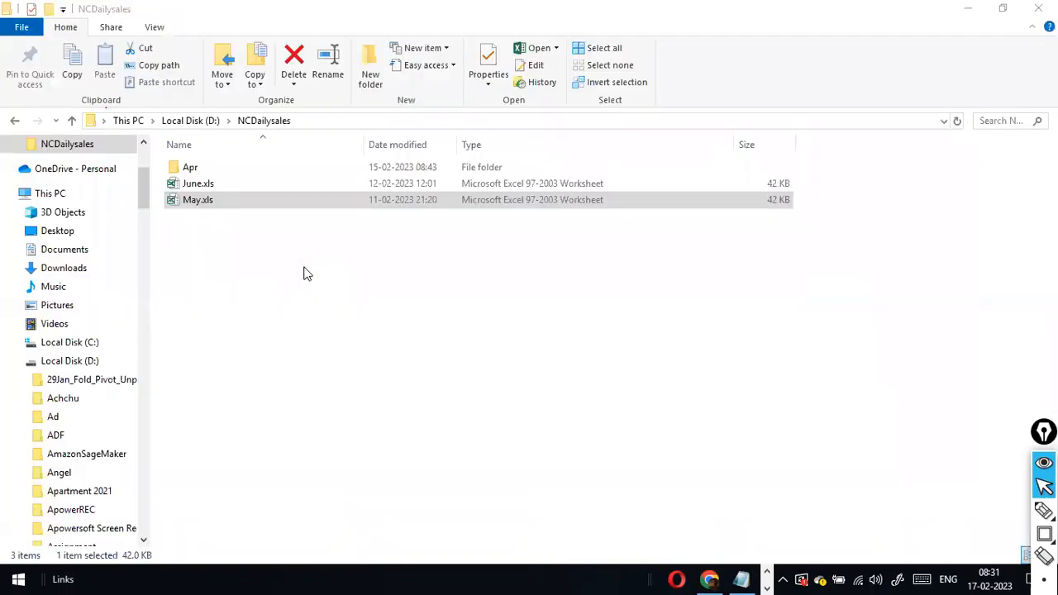
{"action": "left_click", "coordinate": [69, 360]}
{"action": "left_click", "coordinate": [53, 416]}
{"action": "scroll", "coordinate": [73, 420], "scroll_direction": "down", "scroll_amount": 10}
{"action": "scroll", "coordinate": [73, 419], "scroll_direction": "down", "scroll_amount": 5}
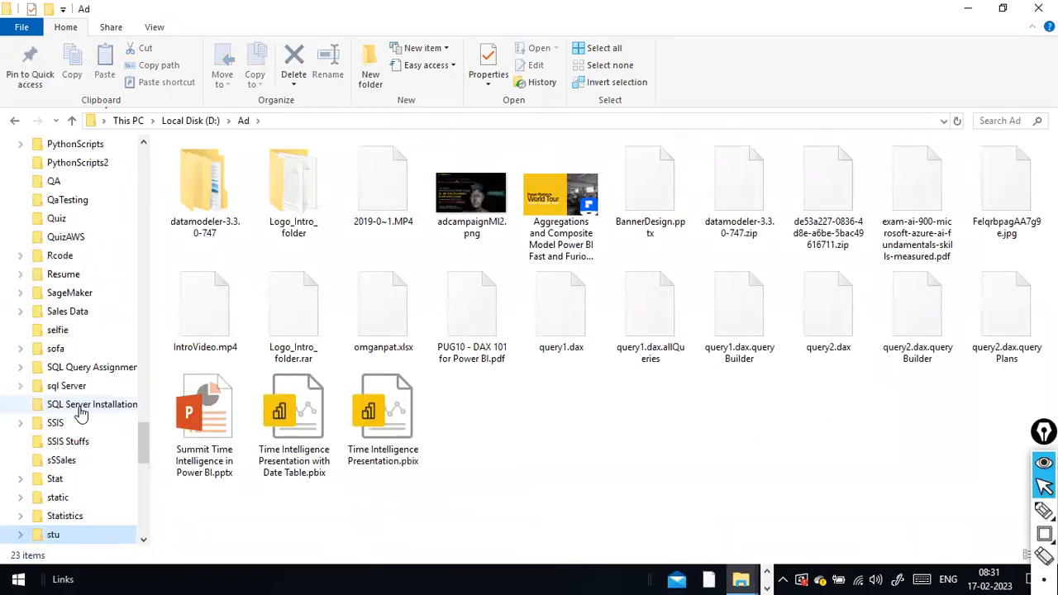
{"action": "left_click", "coordinate": [63, 485]}
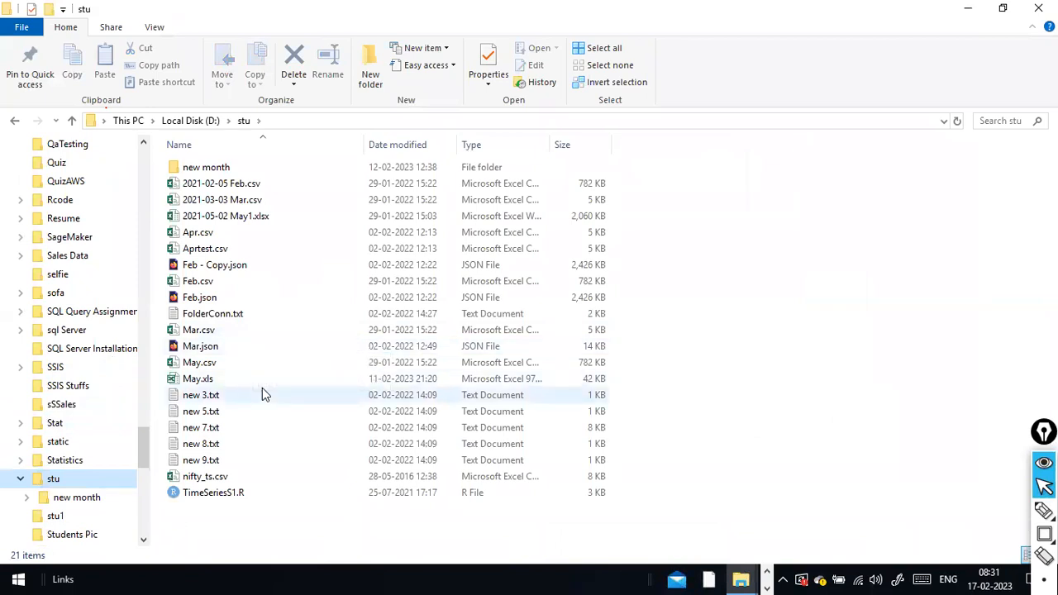
{"action": "left_click", "coordinate": [203, 284]}
{"action": "left_click", "coordinate": [202, 285]}
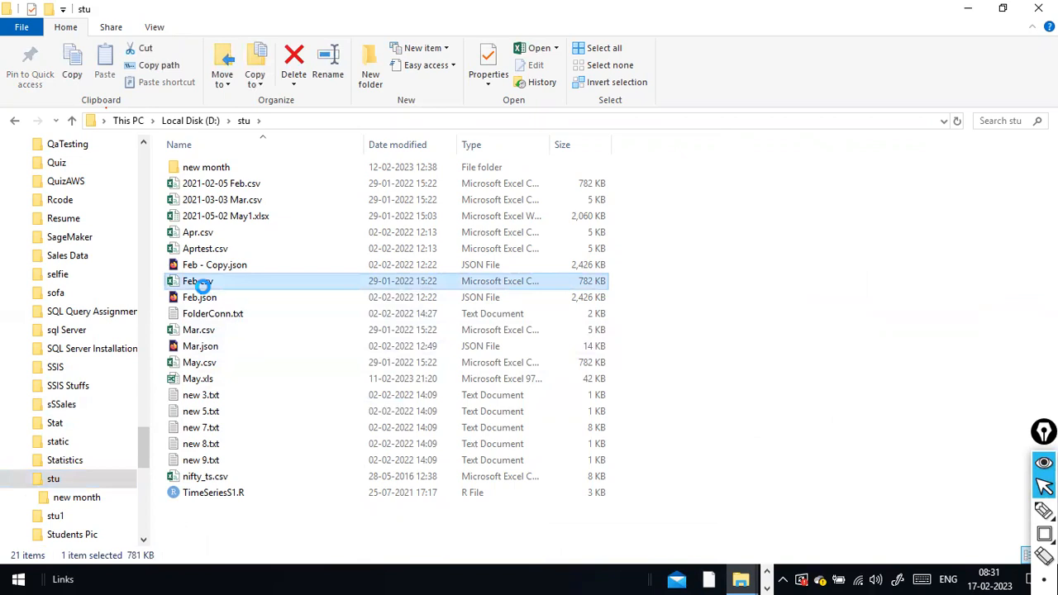
{"action": "right_click", "coordinate": [202, 283]}
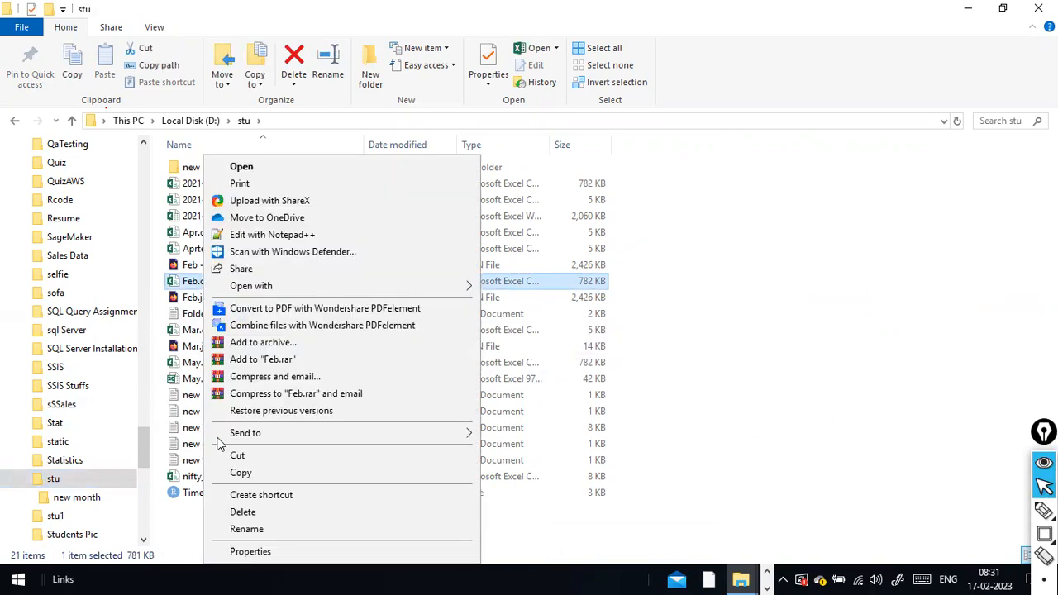
{"action": "left_click", "coordinate": [240, 480]}
Return to the NCDailysales folder on drive D: and paste the copied Feb.csv file there.
{"action": "scroll", "coordinate": [50, 304], "scroll_direction": "up", "scroll_amount": 1}
{"action": "scroll", "coordinate": [45, 302], "scroll_direction": "up", "scroll_amount": 7}
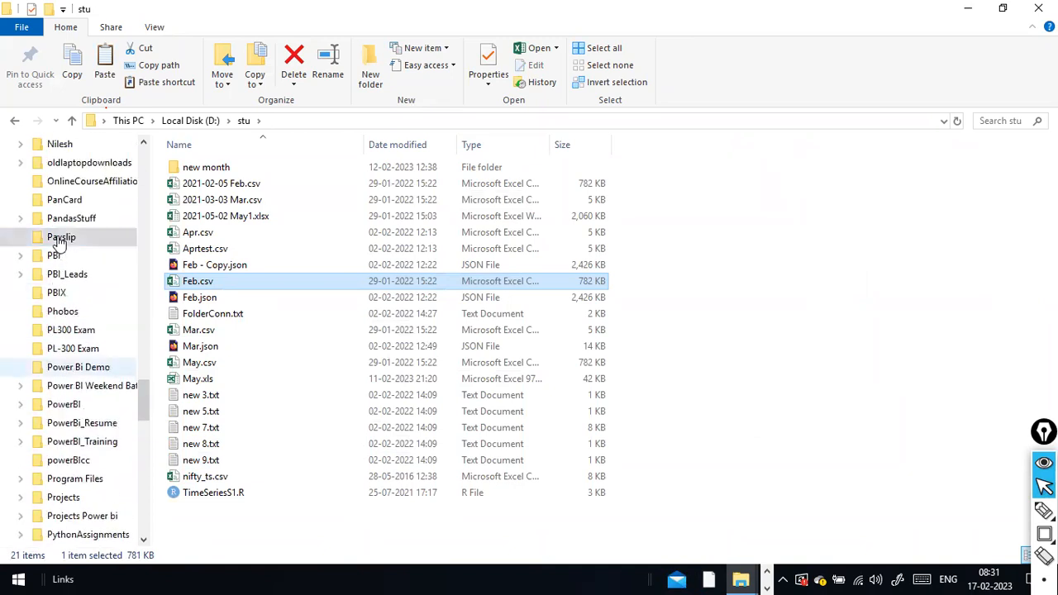
{"action": "left_click", "coordinate": [59, 238]}
{"action": "scroll", "coordinate": [60, 241], "scroll_direction": "up", "scroll_amount": 10}
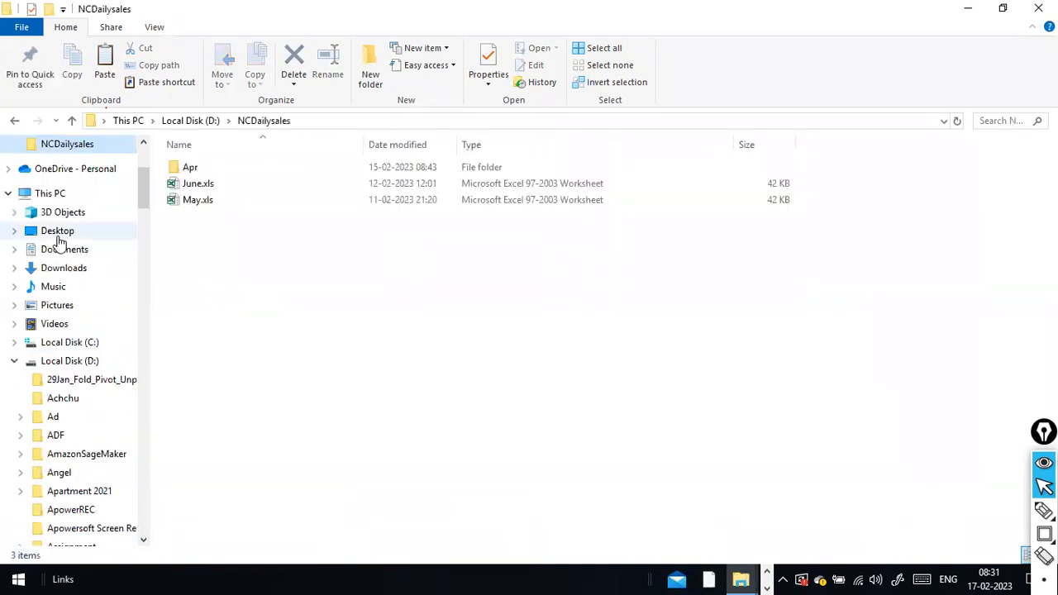
{"action": "key", "text": "ctrl+v"}
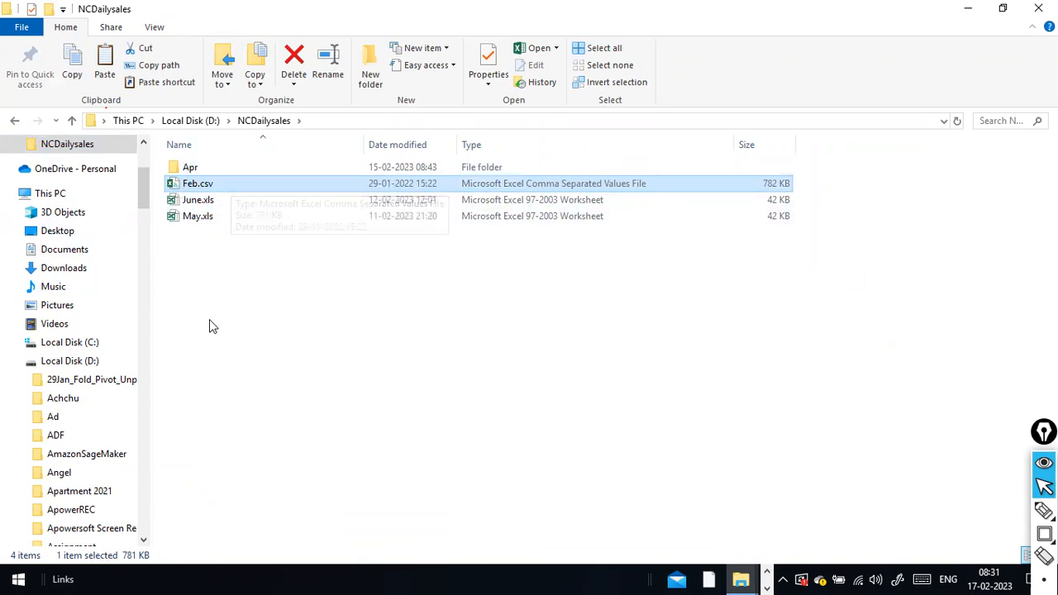
Open Feb.csv in Excel, save it to NCDailysales as Feb.xls in Excel 97-2003 Workbook format, and close Excel.
{"action": "double_click", "coordinate": [197, 187]}
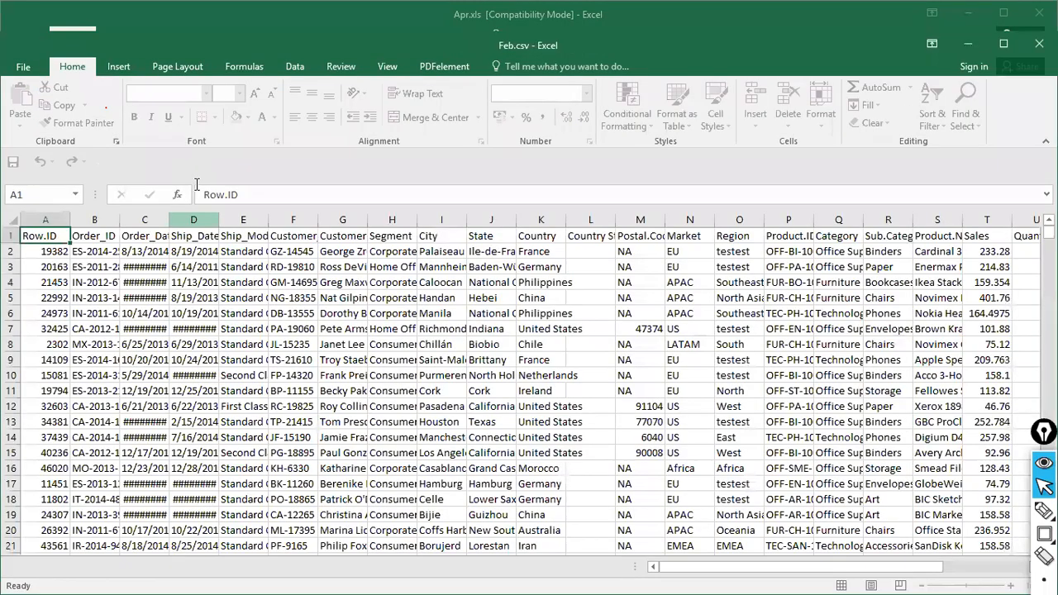
{"action": "left_click", "coordinate": [20, 70]}
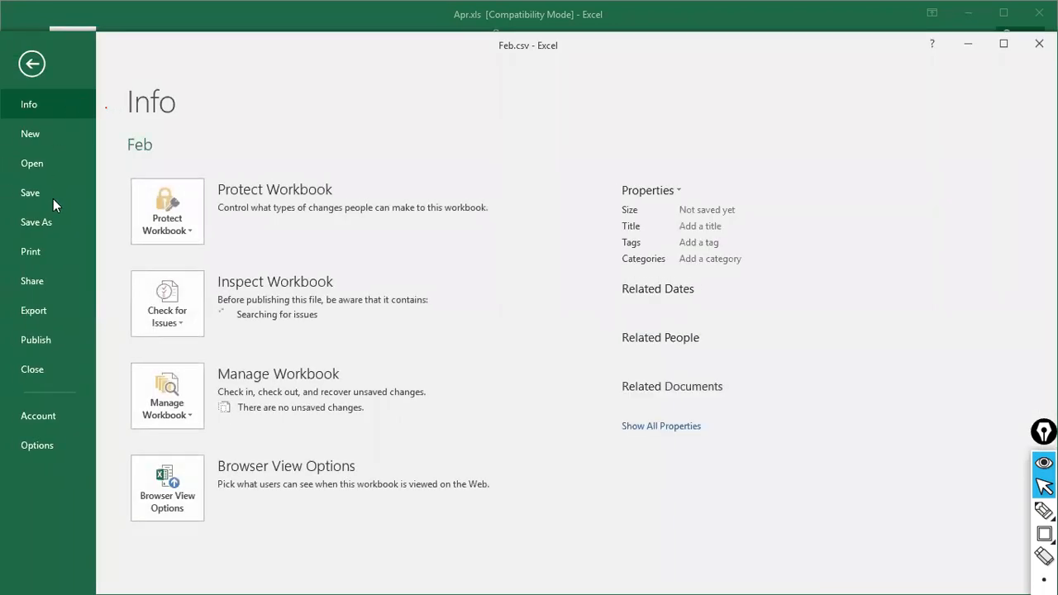
{"action": "left_click", "coordinate": [53, 228]}
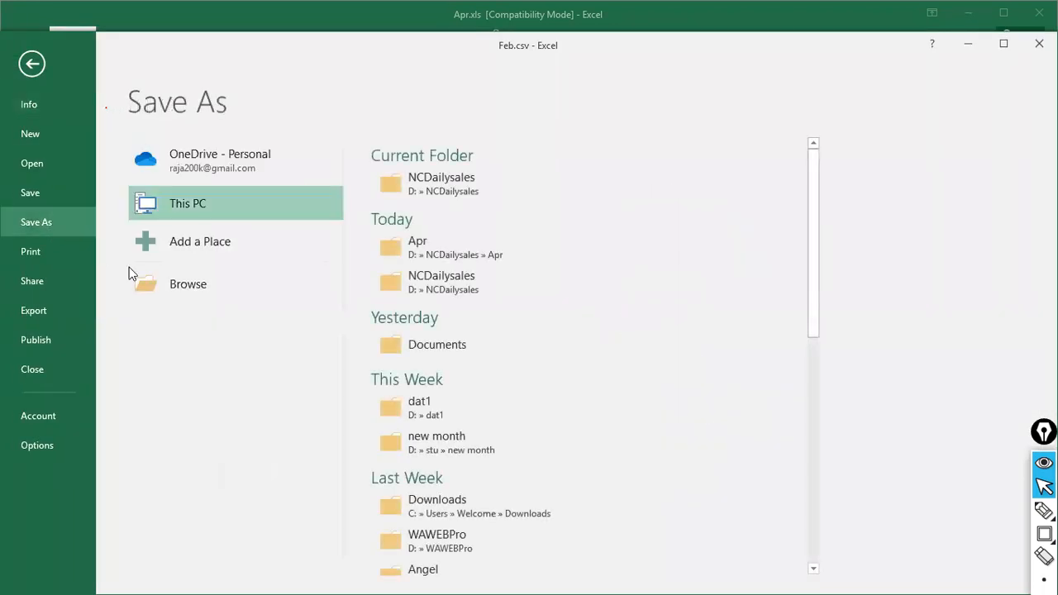
{"action": "left_click", "coordinate": [197, 284]}
{"action": "left_click", "coordinate": [197, 284]}
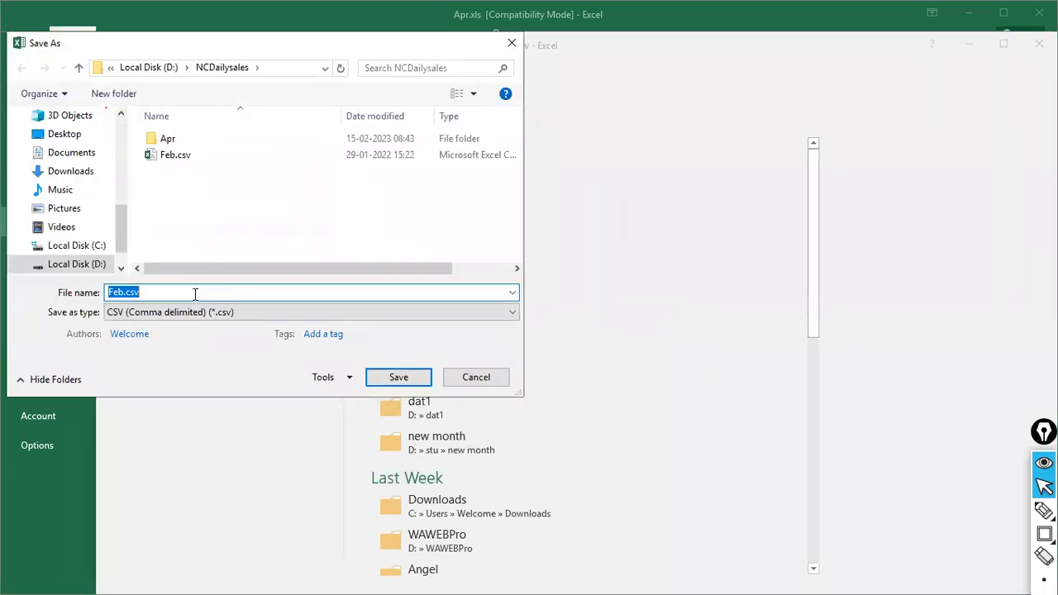
{"action": "left_click", "coordinate": [512, 295]}
{"action": "left_click", "coordinate": [288, 305]}
{"action": "left_click", "coordinate": [285, 308]}
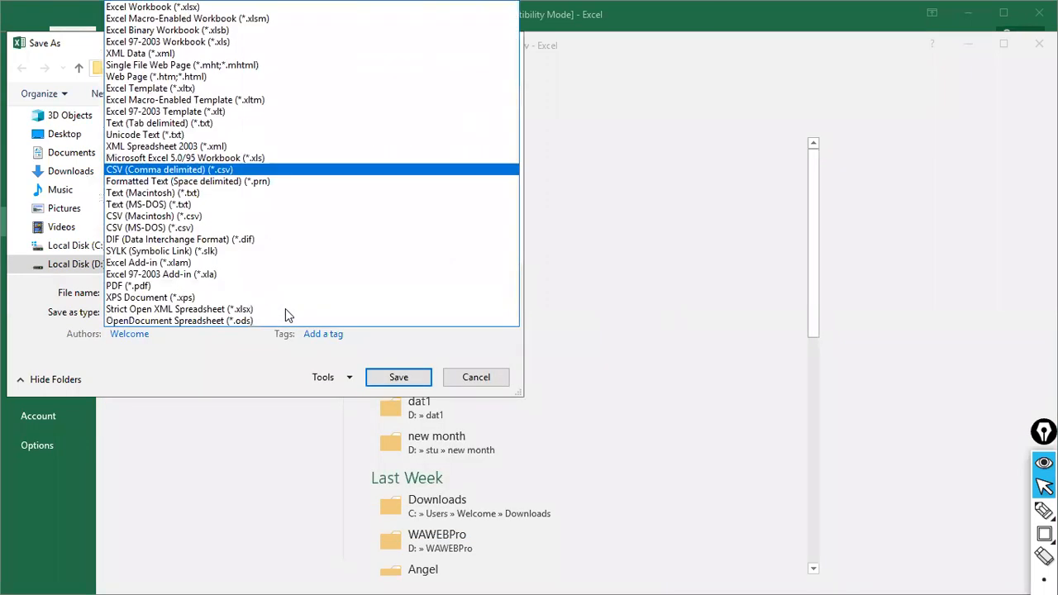
{"action": "left_click", "coordinate": [257, 39]}
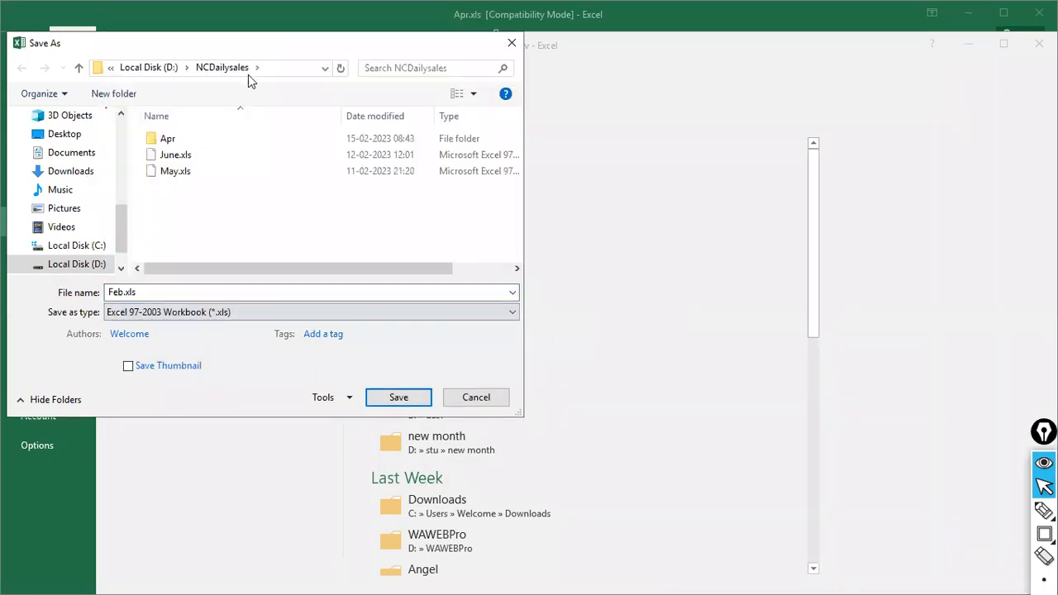
{"action": "left_click", "coordinate": [398, 397]}
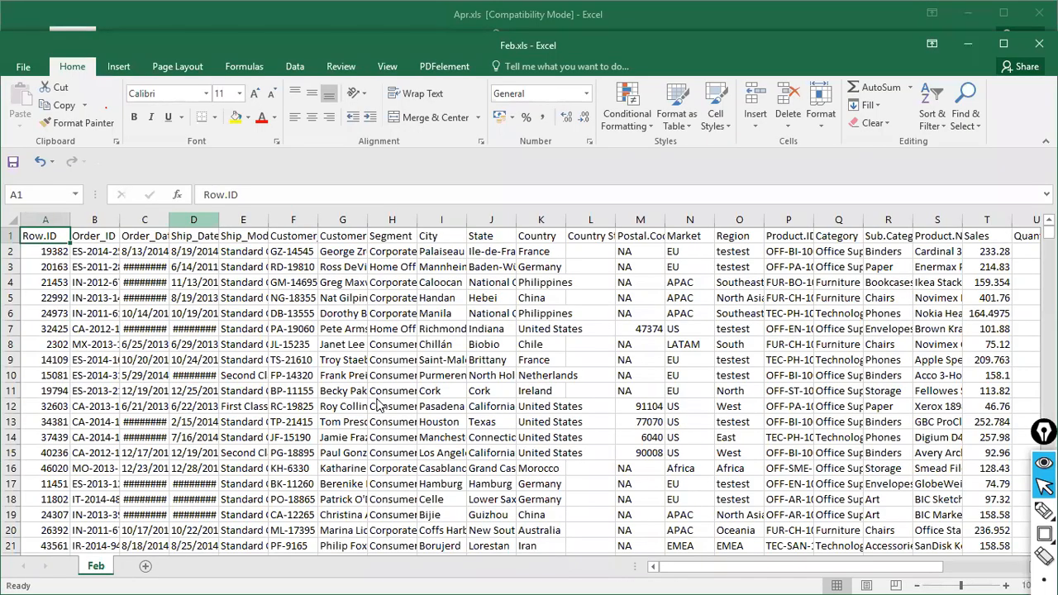
{"action": "key", "text": "ctrl+w"}
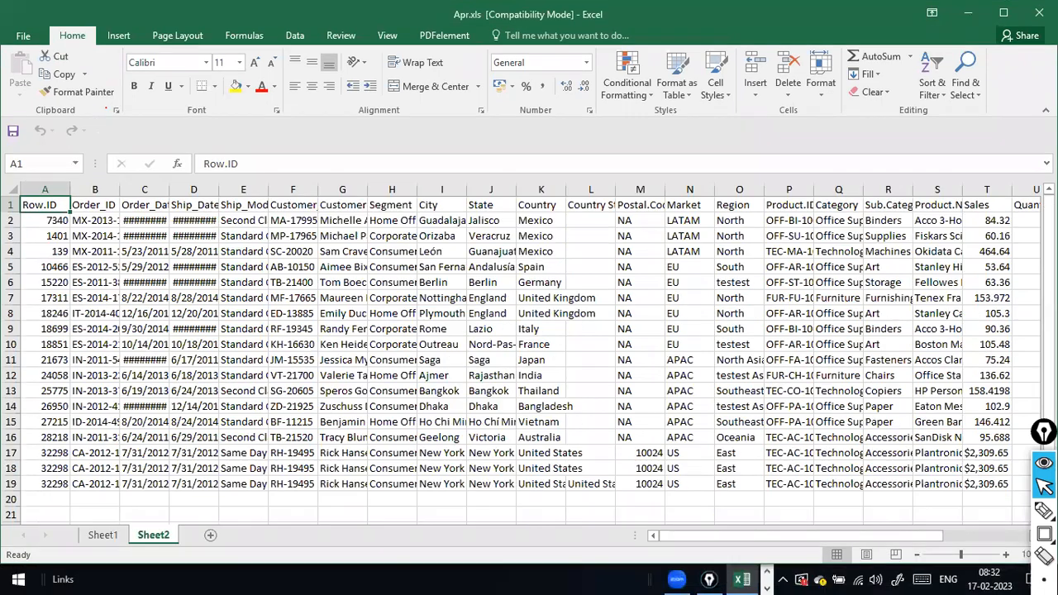
{"action": "left_click", "coordinate": [1038, 12]}
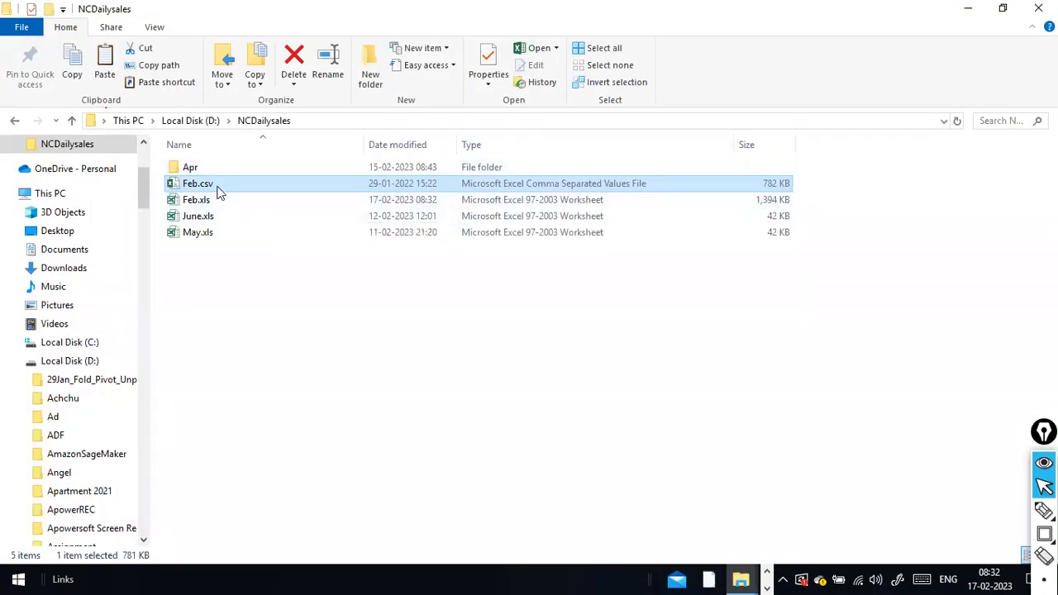
Permanently delete Feb.csv from the NCDailysales folder.
{"action": "key", "text": "F2"}
{"action": "key", "text": "Escape"}
{"action": "key", "text": "shift+Delete"}
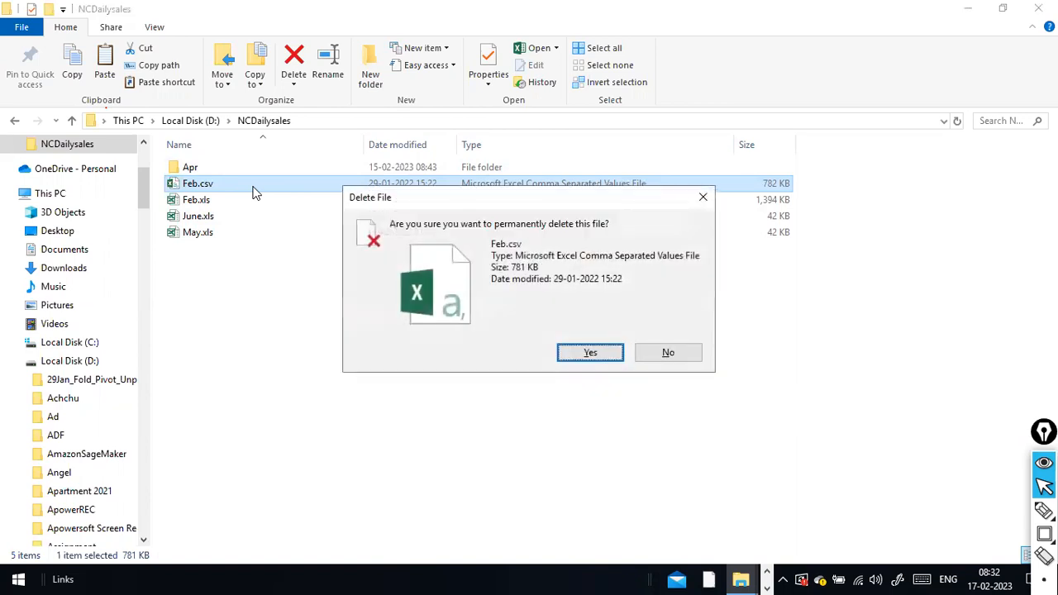
{"action": "key", "text": "Return"}
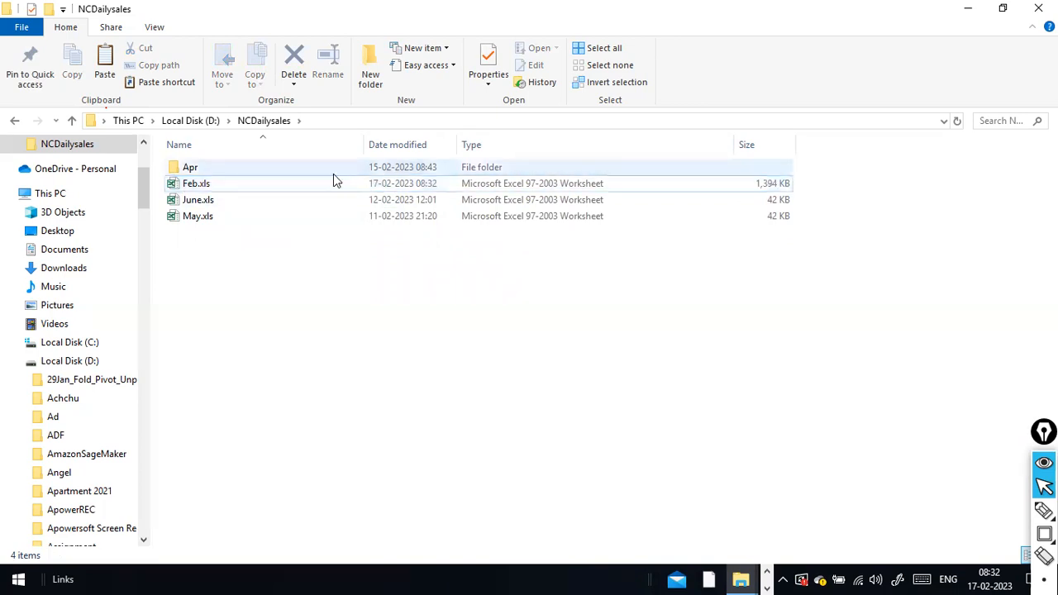
Open Feb.xls in Excel to inspect its sales rows, and close the workbook.
{"action": "left_click", "coordinate": [176, 184]}
{"action": "double_click", "coordinate": [176, 184]}
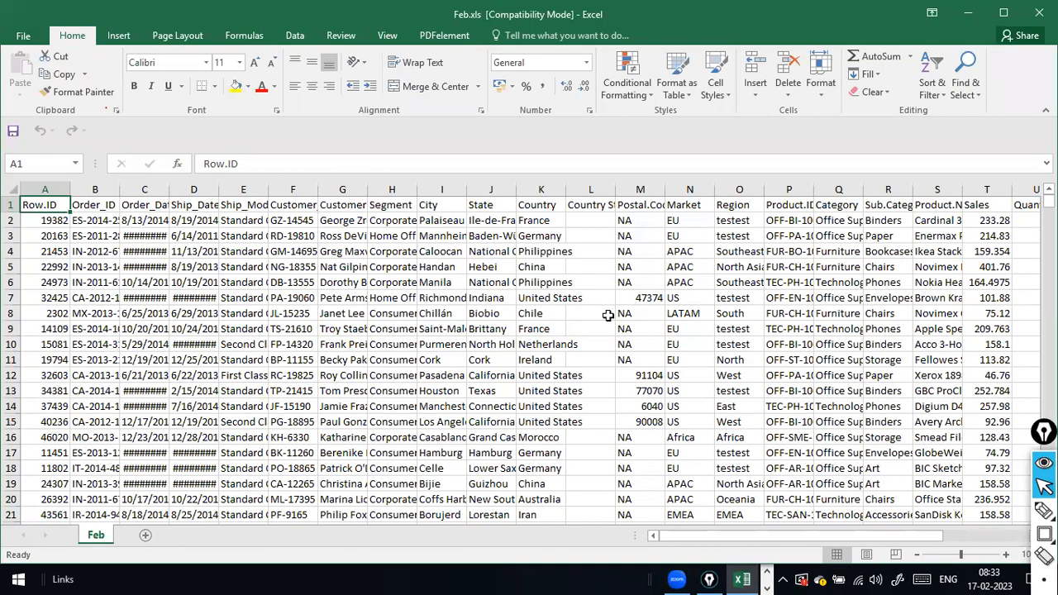
{"action": "left_click_drag", "start_coordinate": [685, 543], "coordinate": [496, 459]}
{"action": "left_click_drag", "start_coordinate": [764, 536], "coordinate": [519, 453]}
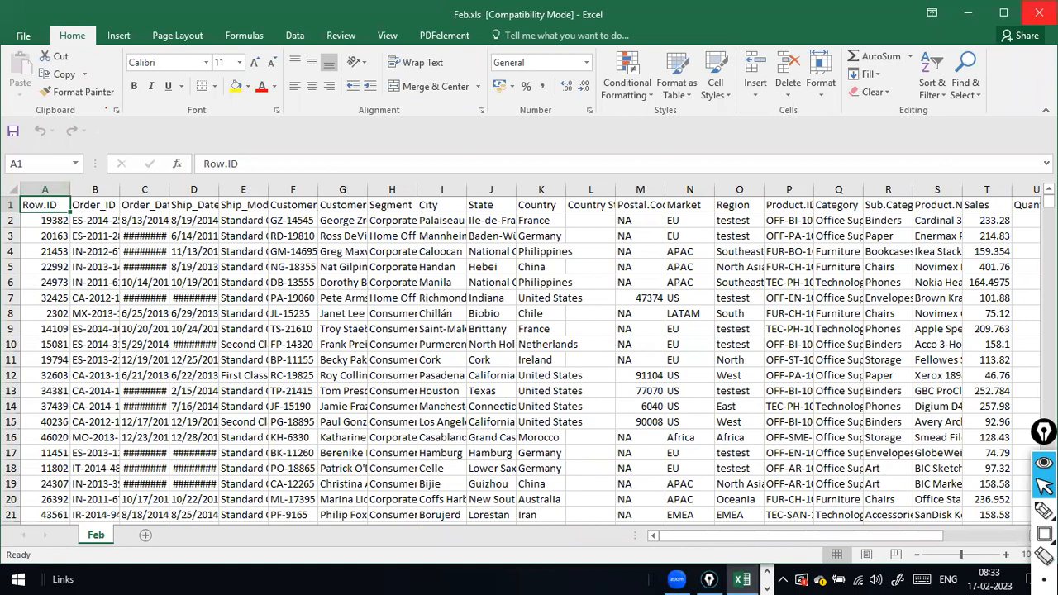
{"action": "left_click", "coordinate": [1039, 12]}
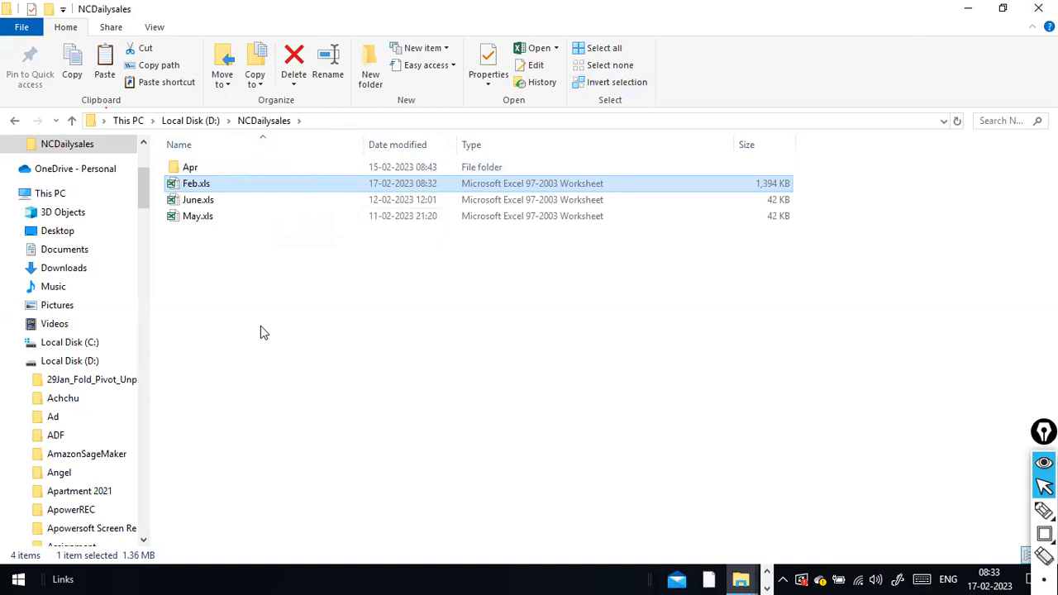
Switch to Power BI in the browser and review the dataset's gateway folder mapping, scheduled refresh settings and workspace list.
{"action": "double_click", "coordinate": [256, 193]}
{"action": "key", "text": "alt+Tab"}
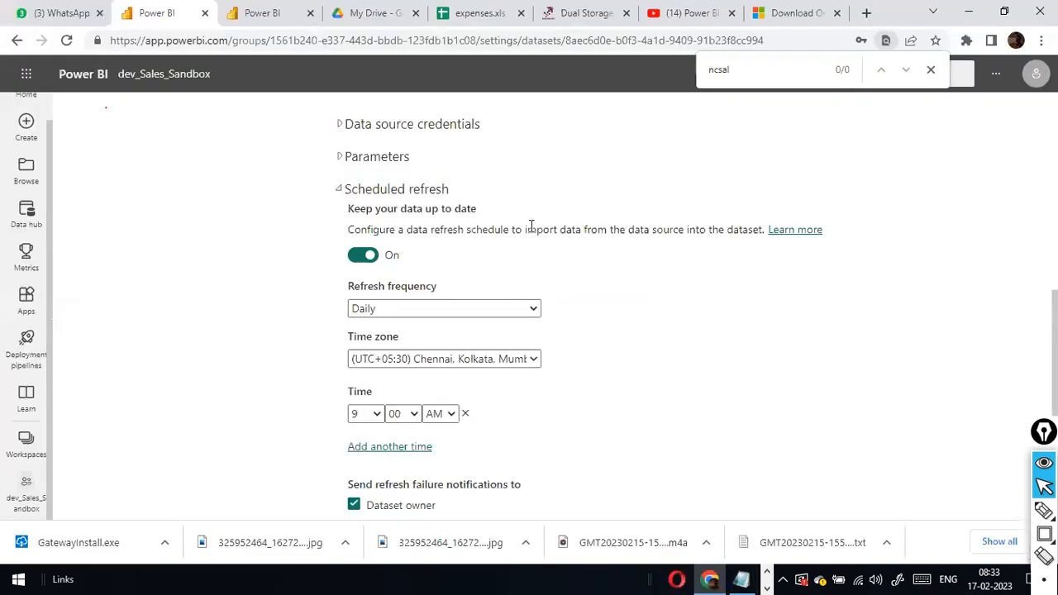
{"action": "scroll", "coordinate": [713, 264], "scroll_direction": "down", "scroll_amount": 2}
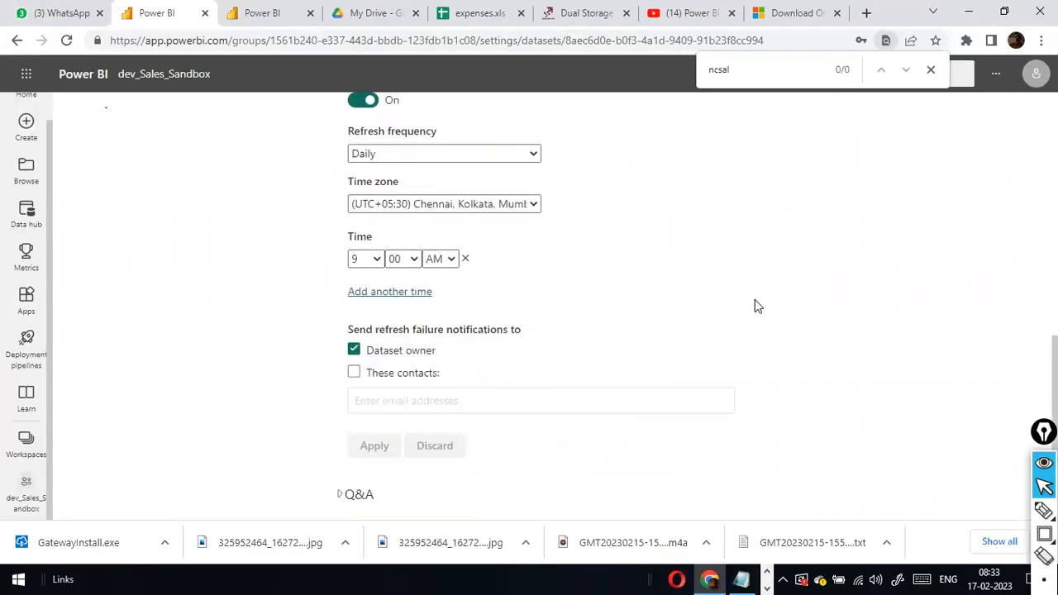
{"action": "scroll", "coordinate": [754, 306], "scroll_direction": "up", "scroll_amount": 4}
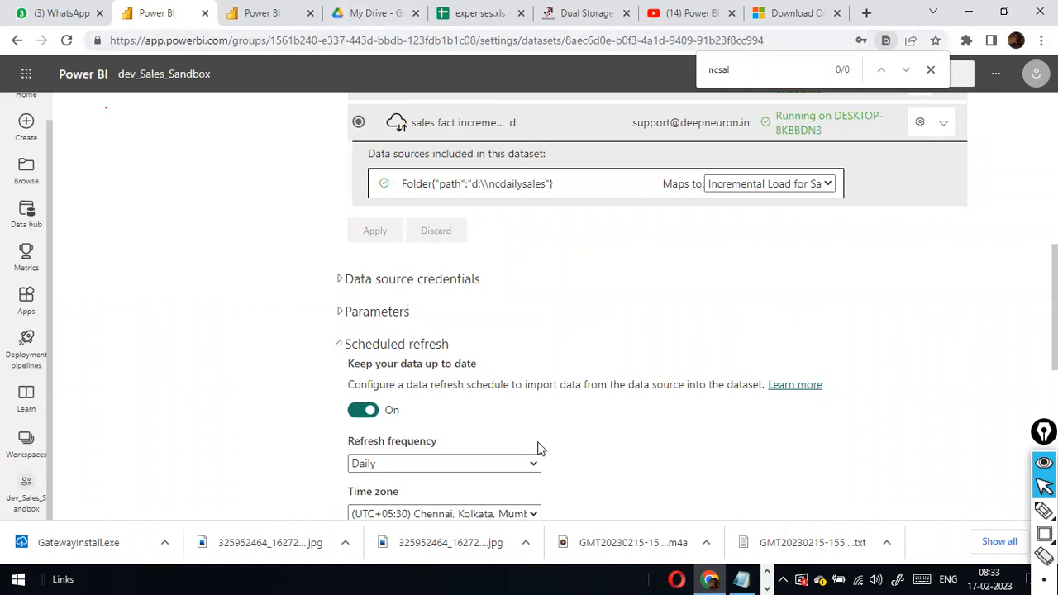
{"action": "left_click", "coordinate": [285, 15]}
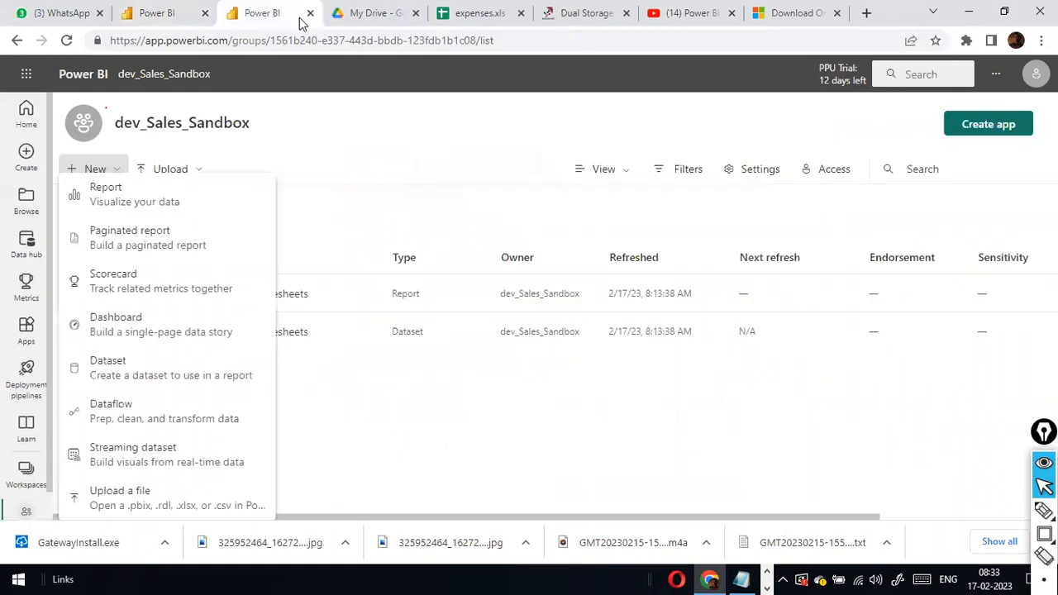
{"action": "left_click", "coordinate": [363, 20]}
{"action": "left_click", "coordinate": [258, 13]}
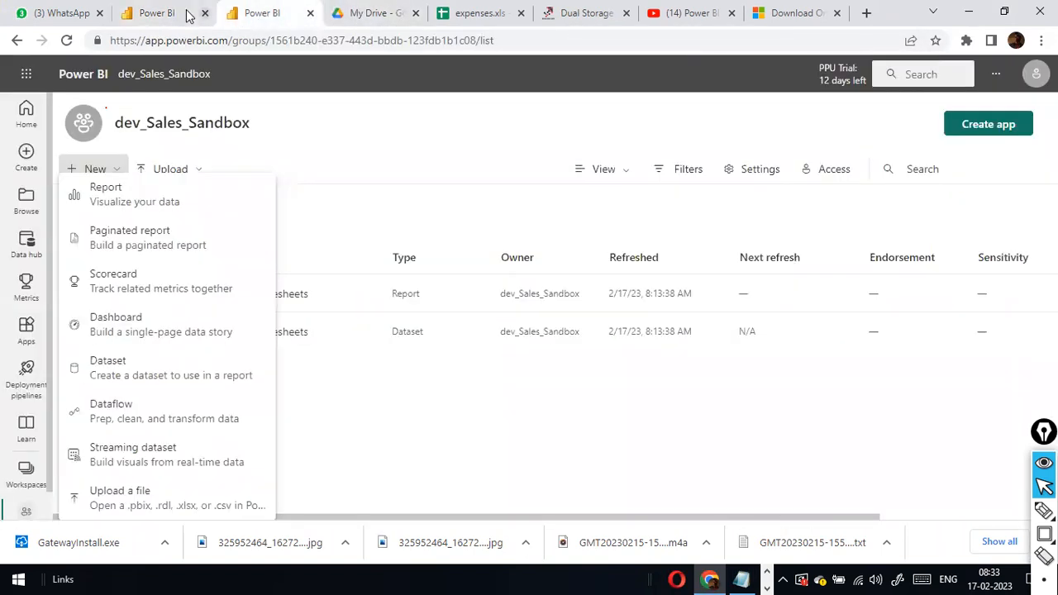
{"action": "left_click", "coordinate": [174, 13]}
{"action": "left_click", "coordinate": [273, 14]}
Reload the Power BI home page, open the FolderConnector_with_mulltiplesheets report from the dev_Sales_Sandbox workspace, and refresh its visuals.
{"action": "left_click", "coordinate": [252, 41]}
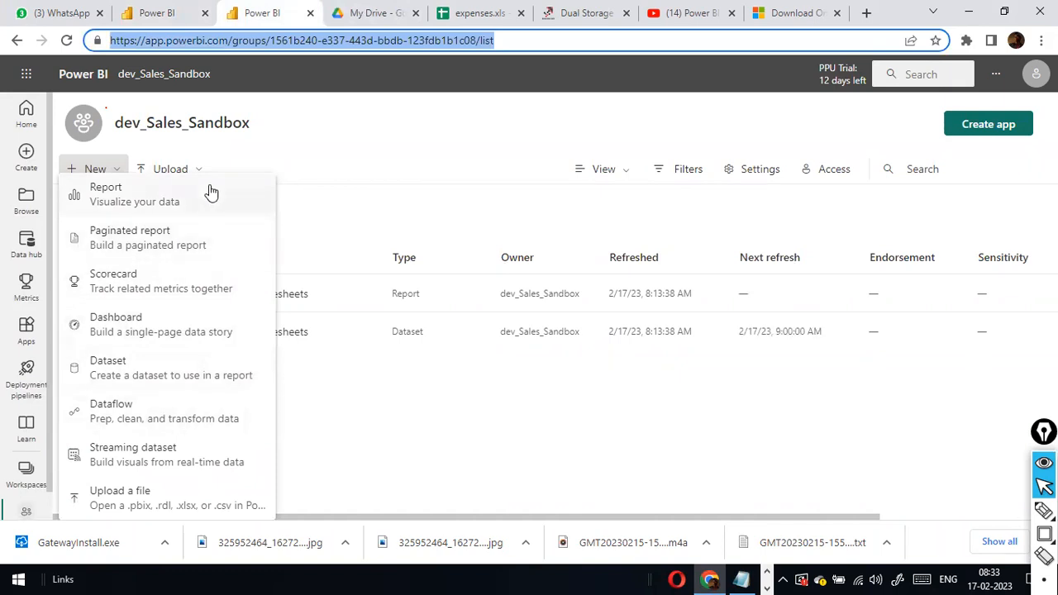
{"action": "type", "text": "app"}
{"action": "key", "text": "Return"}
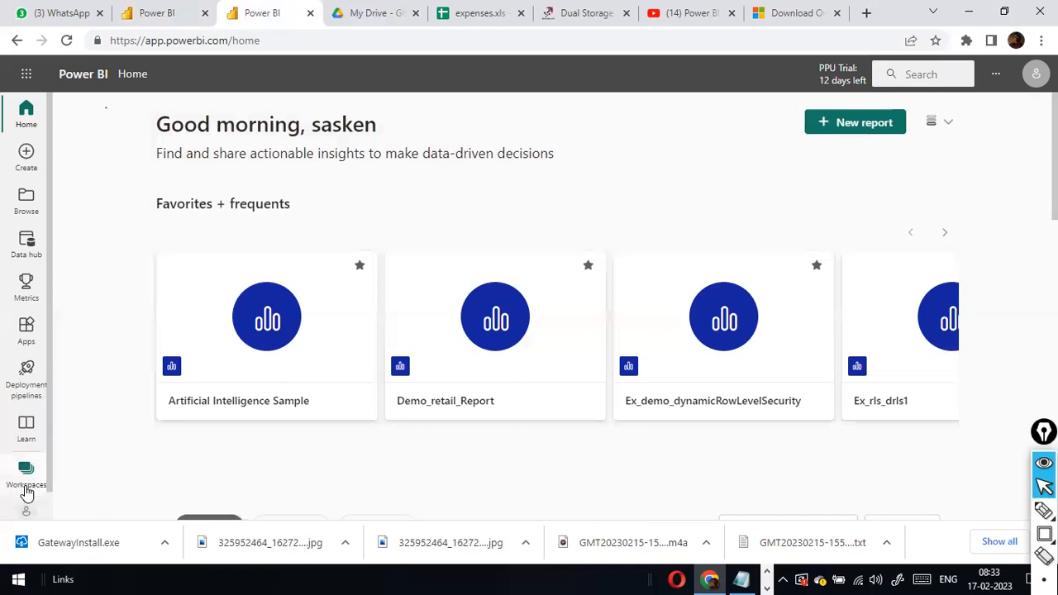
{"action": "left_click", "coordinate": [27, 493]}
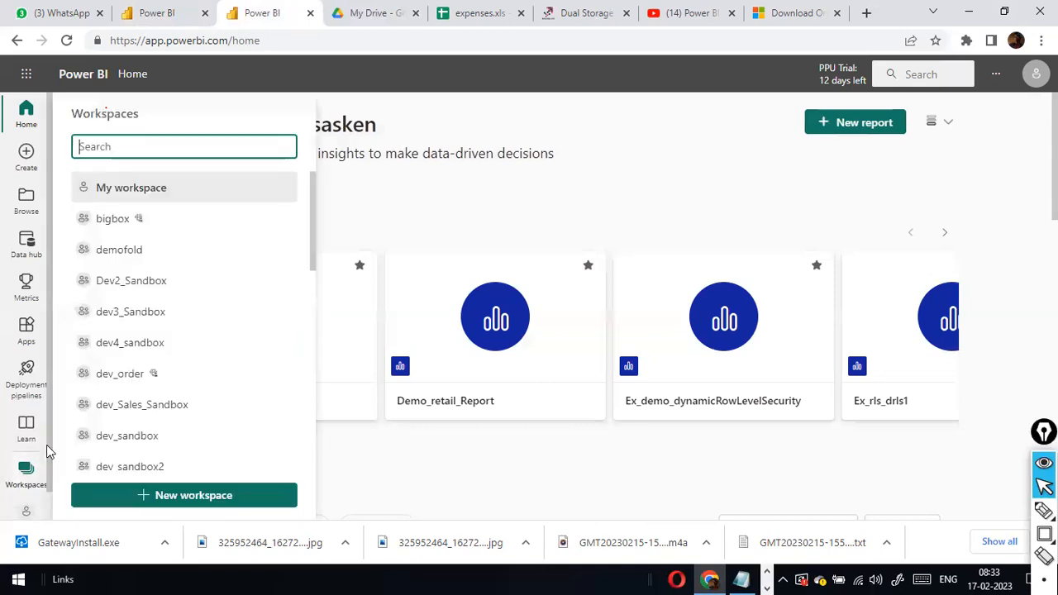
{"action": "left_click", "coordinate": [142, 404]}
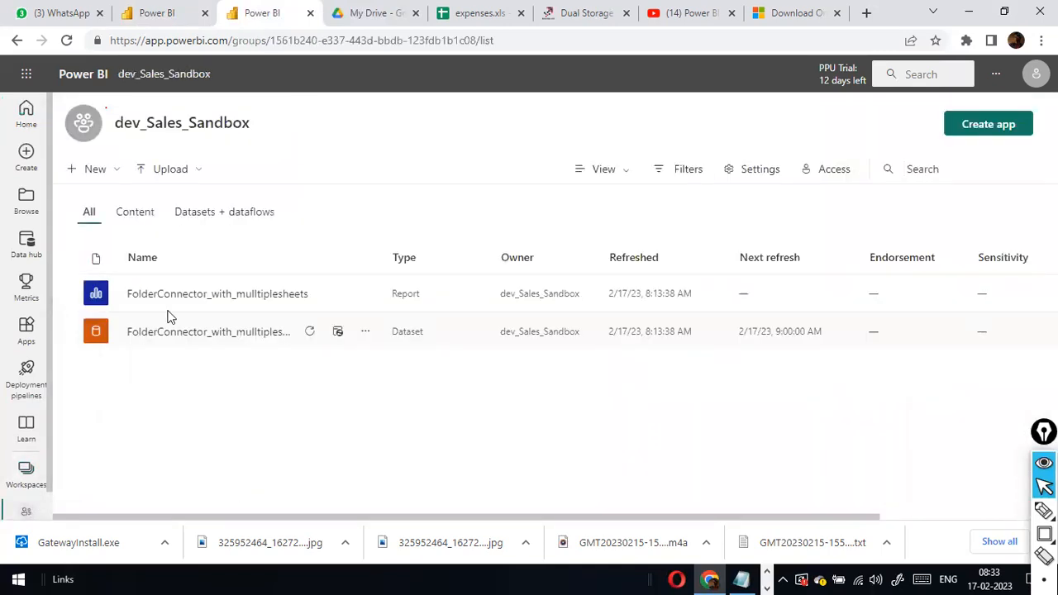
{"action": "left_click", "coordinate": [203, 303]}
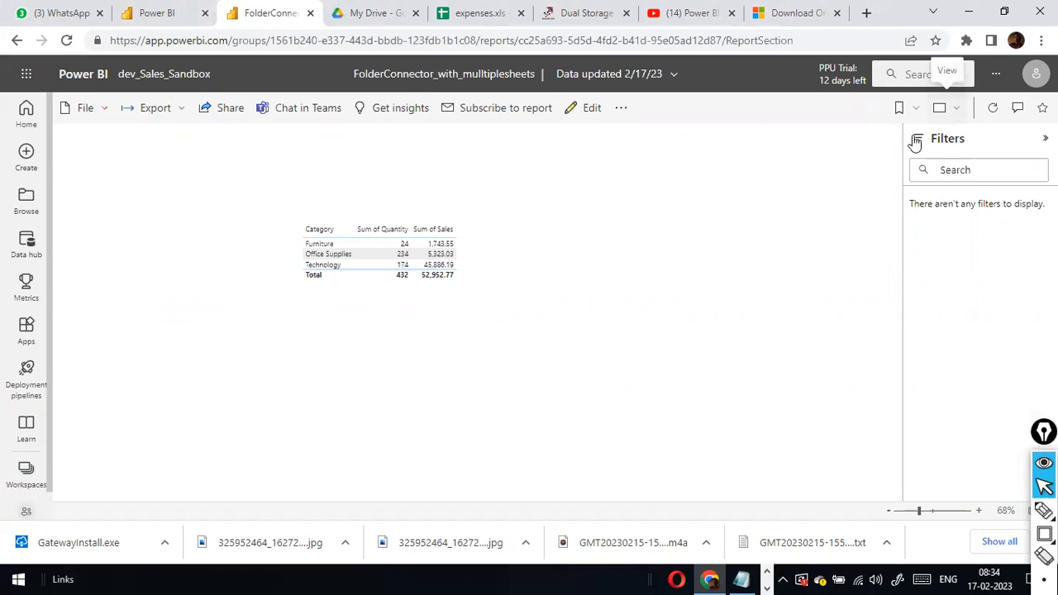
{"action": "left_click", "coordinate": [993, 114]}
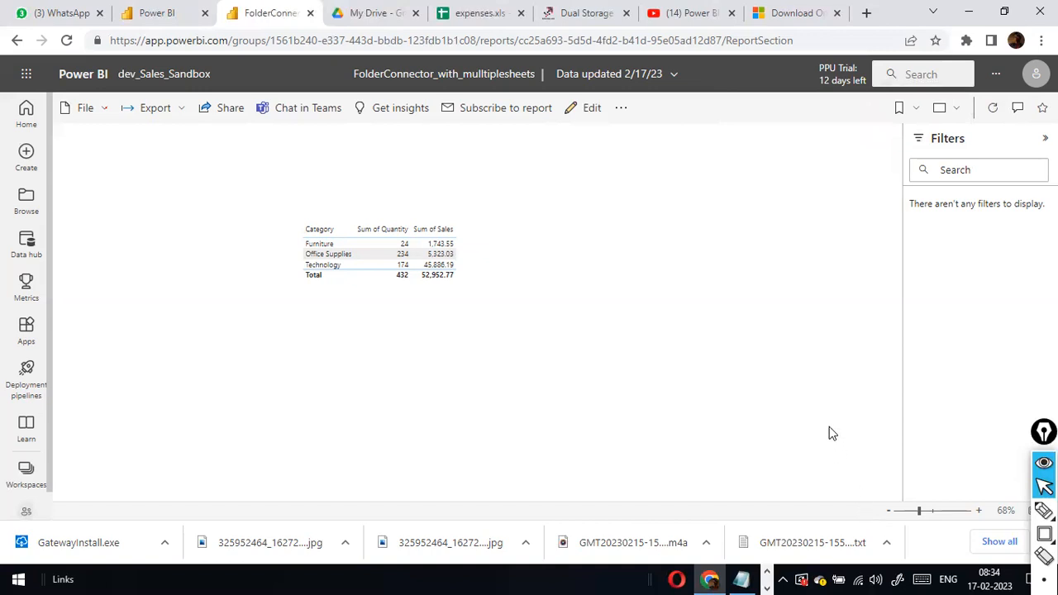
Check the files in the local NCDailysales folder against the report's table, and refresh the report visuals again.
{"action": "key", "text": "alt+Tab"}
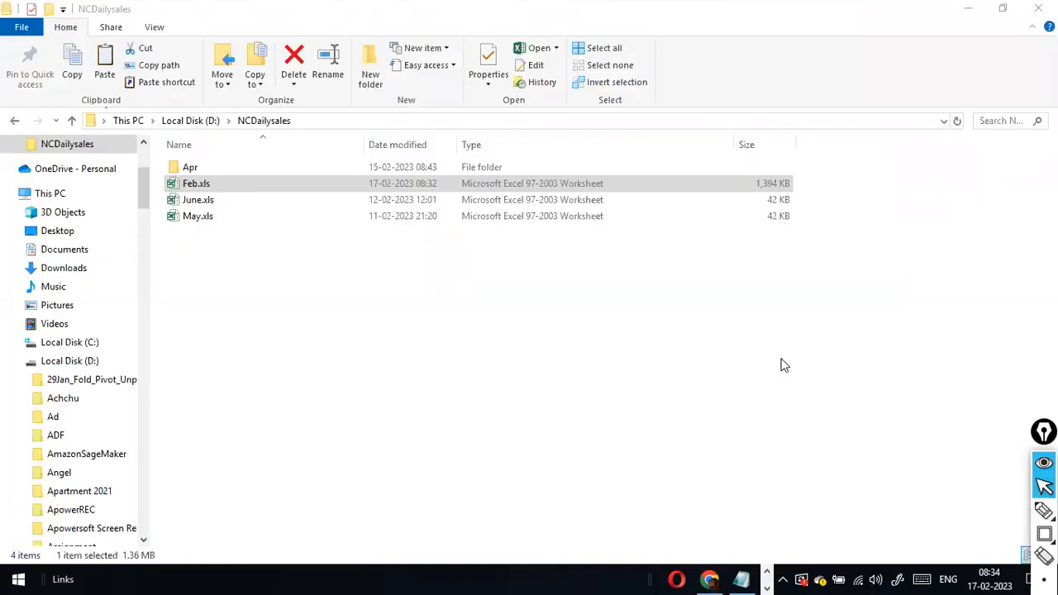
{"action": "key", "text": "alt+Tab"}
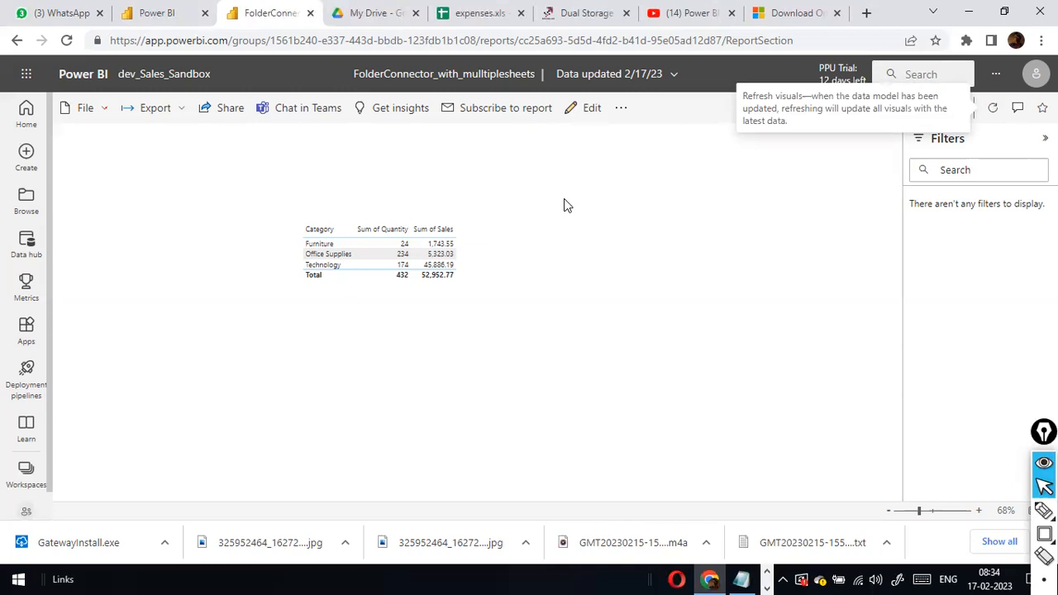
{"action": "key", "text": "super+Tab"}
{"action": "key", "text": "alt+Tab"}
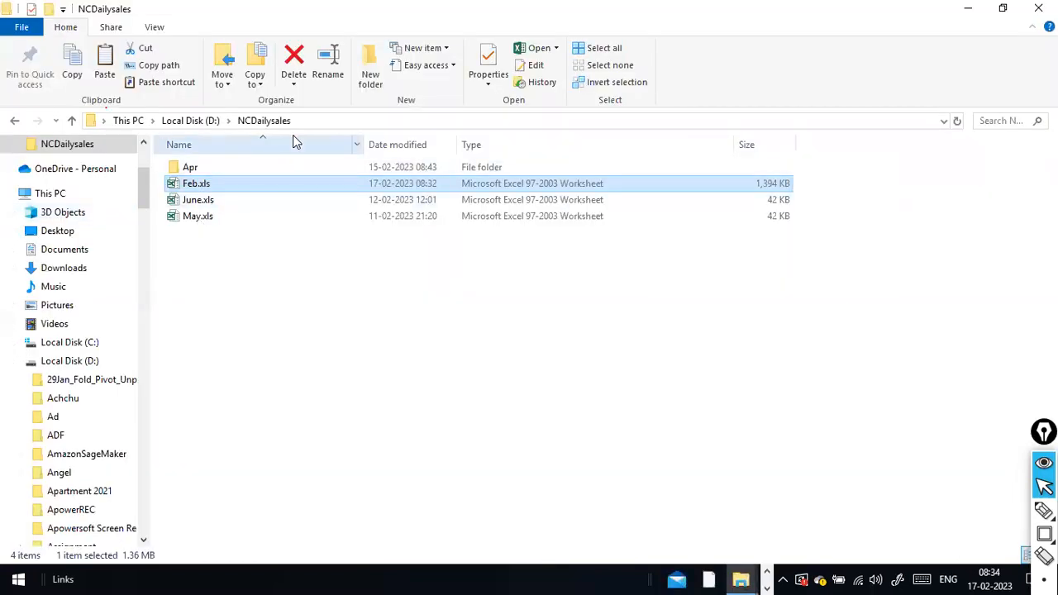
{"action": "key", "text": "alt+Tab"}
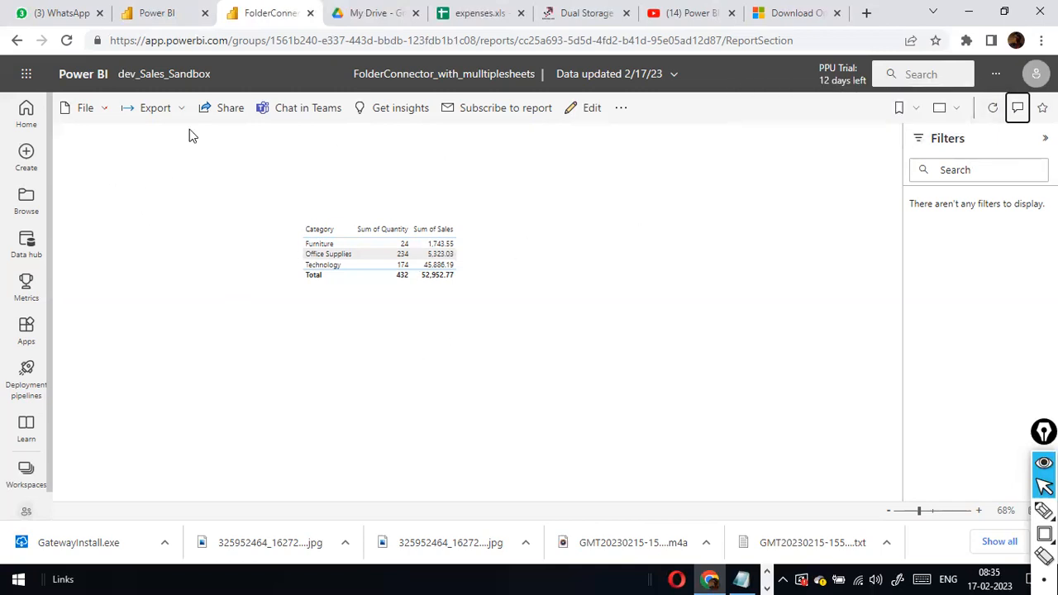
{"action": "left_click", "coordinate": [993, 113]}
Compare the report's category quantities and sales with the dataset's refresh settings and the source files in NCDailysales.
{"action": "left_click", "coordinate": [178, 17]}
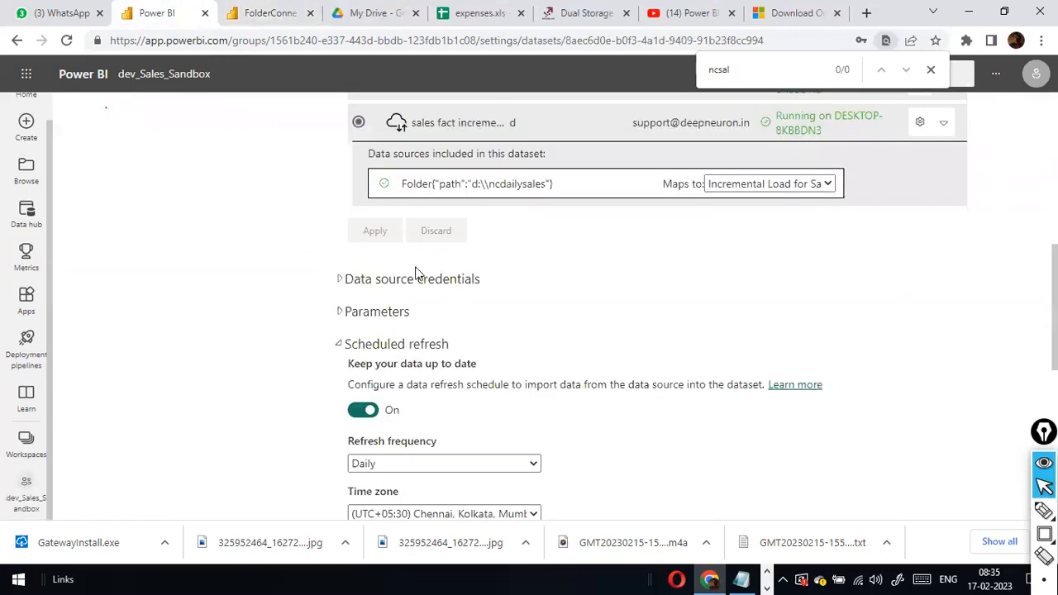
{"action": "left_click", "coordinate": [273, 15]}
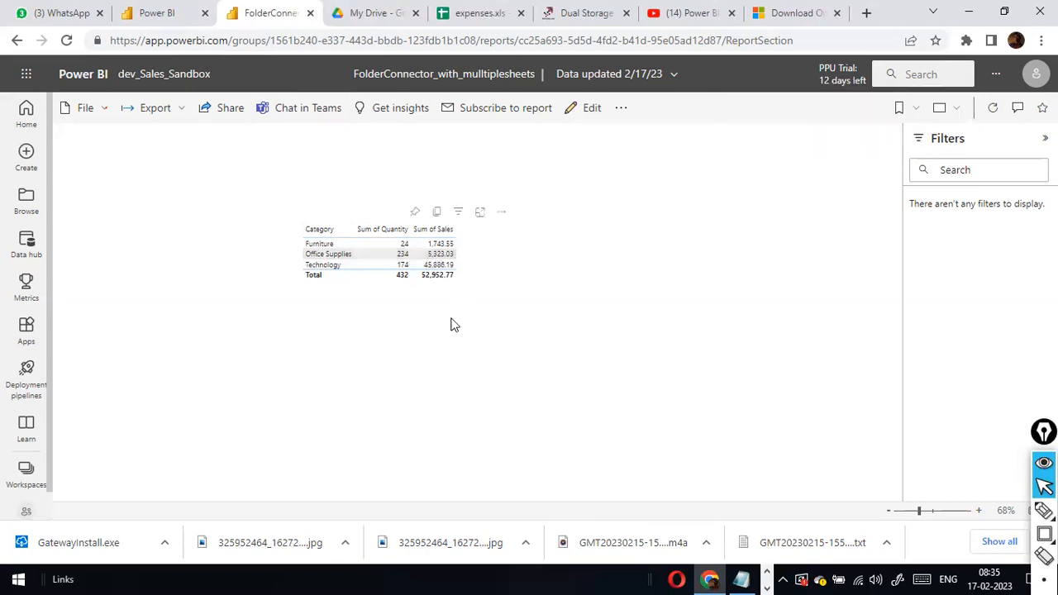
{"action": "key", "text": "alt+Tab"}
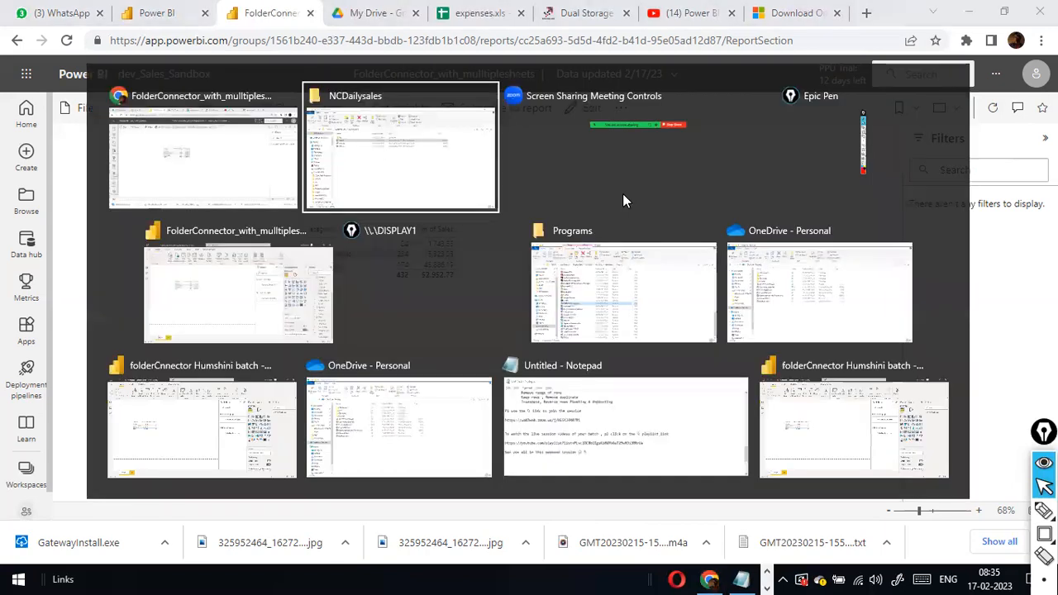
{"action": "key", "text": "alt+Tab"}
{"action": "key", "text": "Tab"}
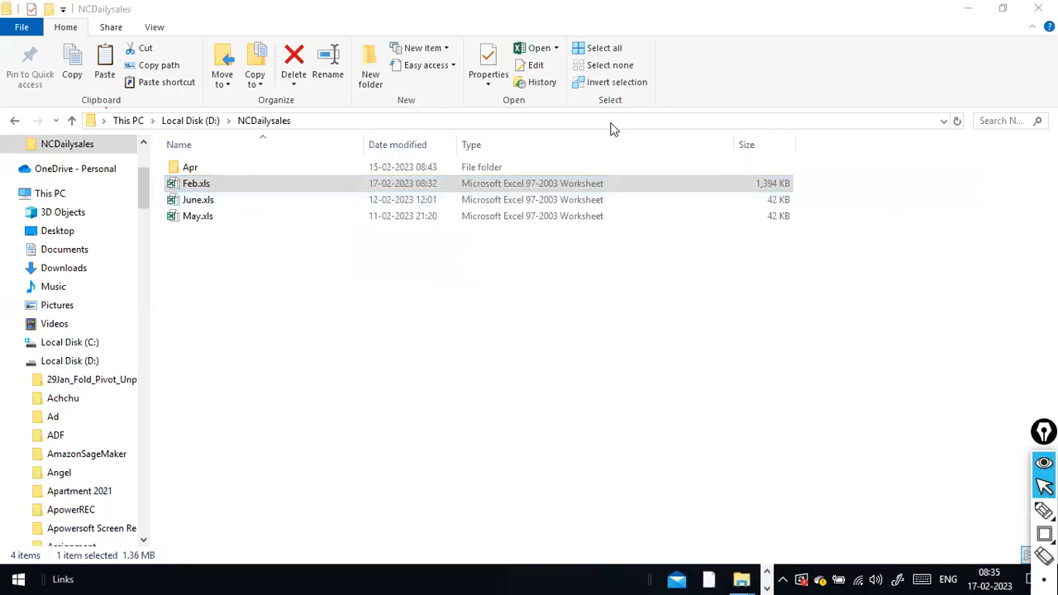
{"action": "key", "text": "alt+Tab"}
{"action": "key", "text": "Tab"}
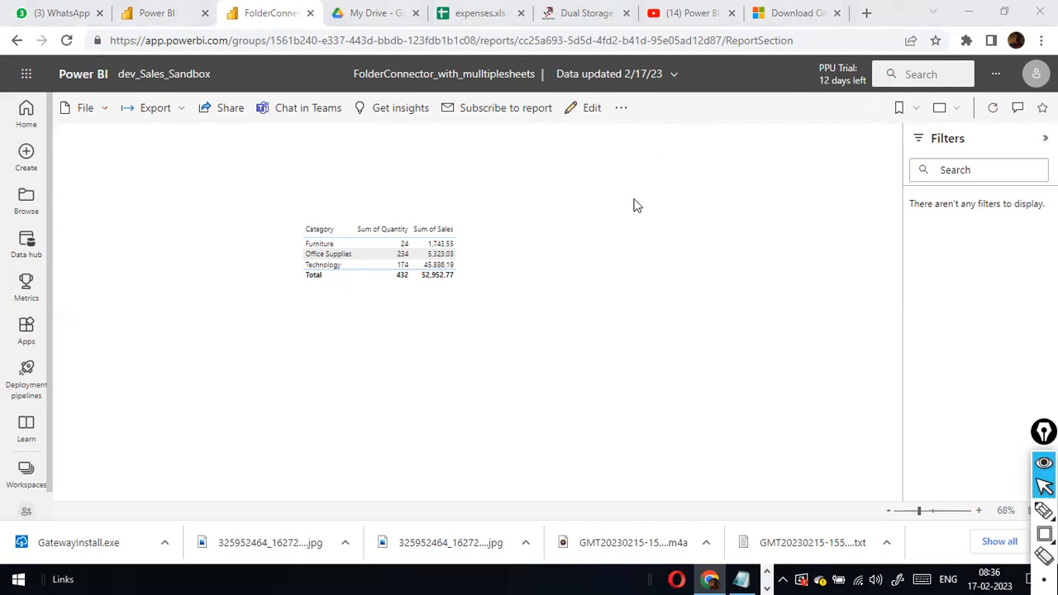
{"action": "key", "text": "alt+Tab"}
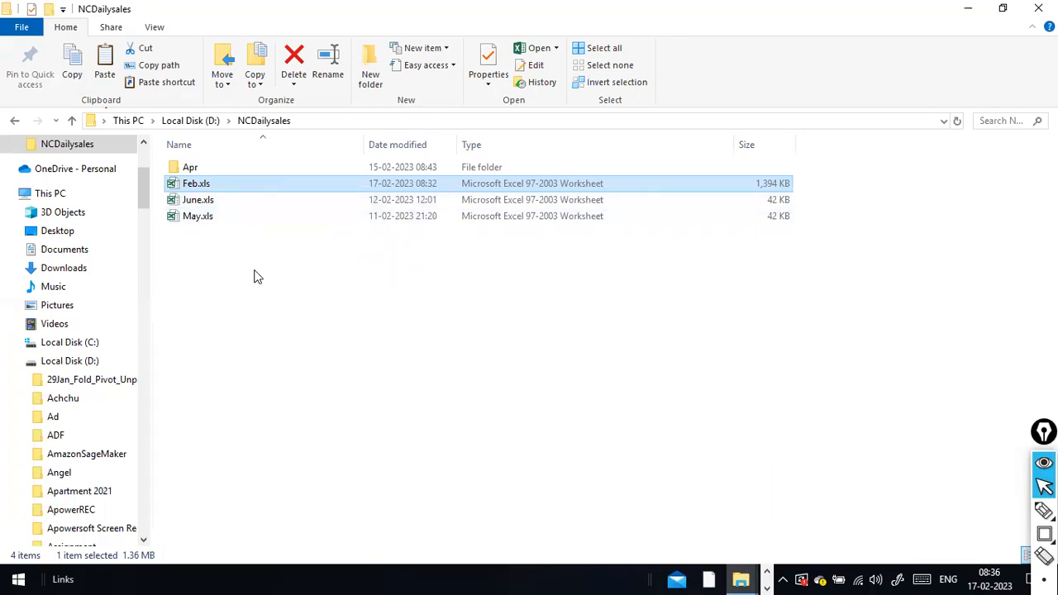
{"action": "key", "text": "alt+Tab"}
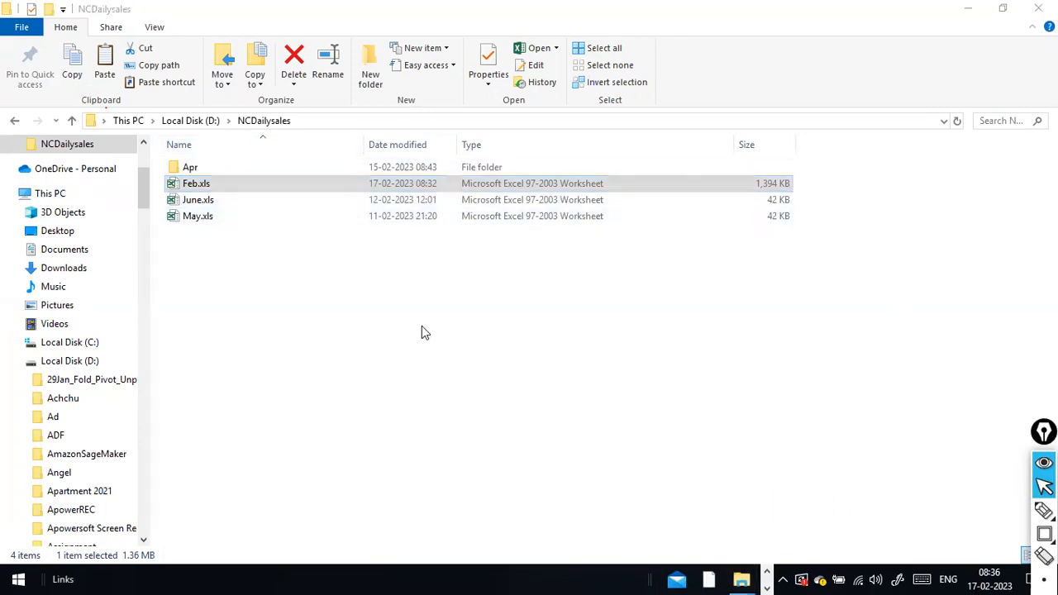
{"action": "key", "text": "alt+Tab"}
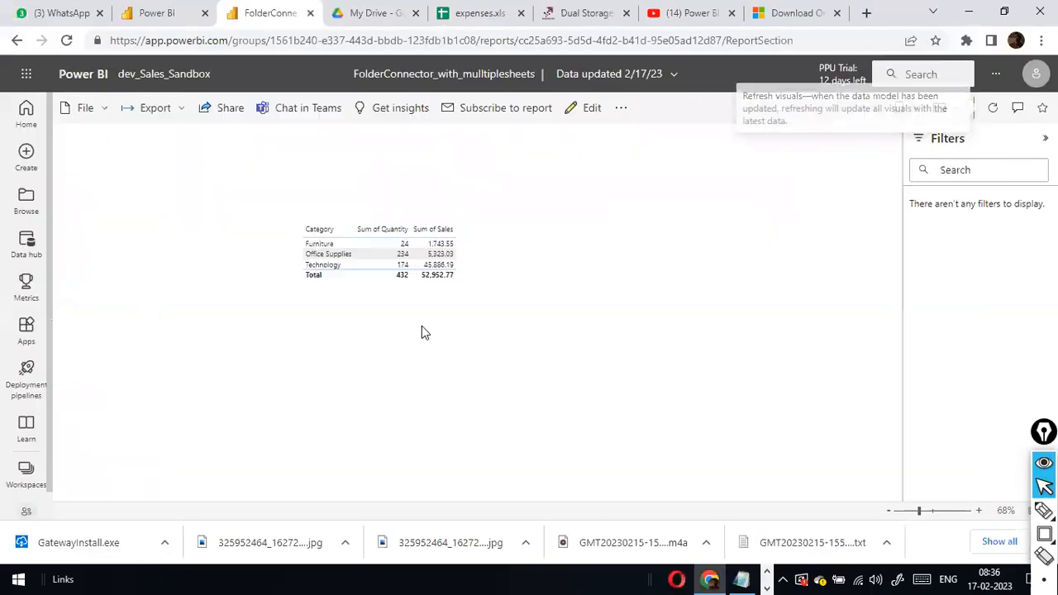